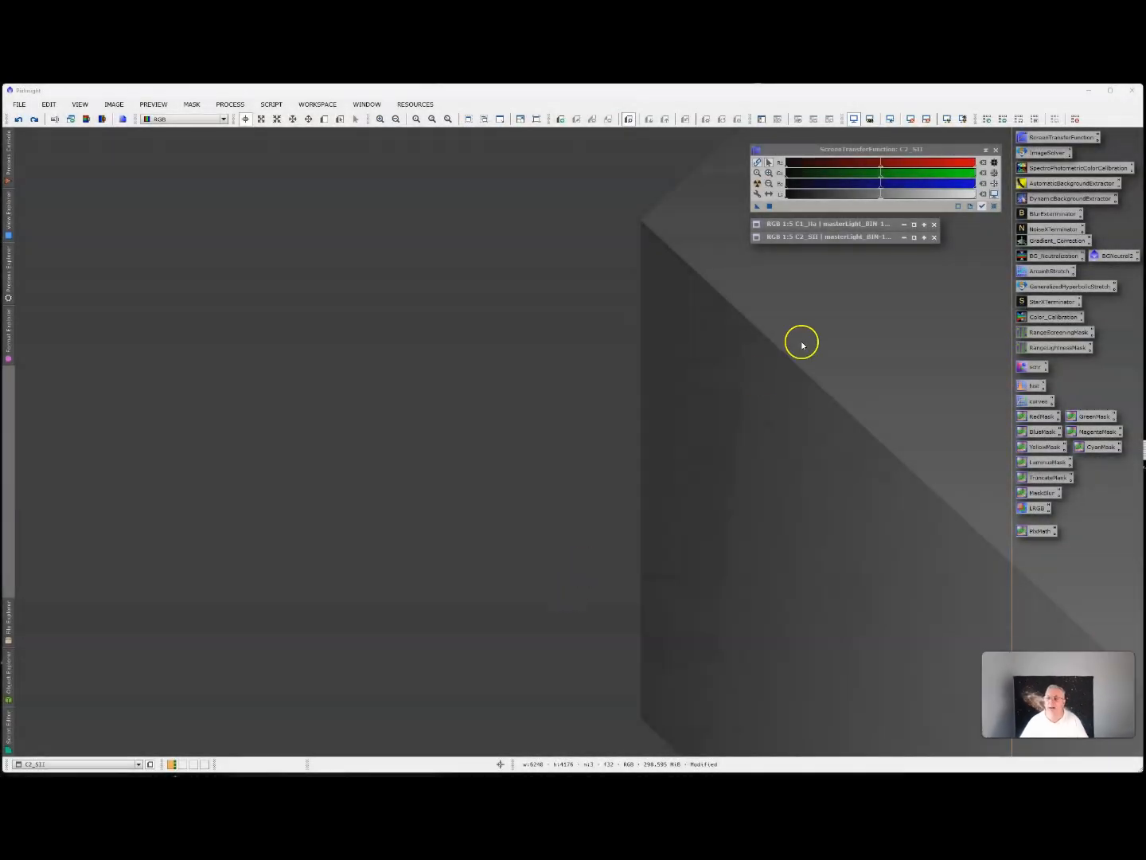
Inspect the C1_Ha image under a temporary automatic screen stretch, reset the stretch and collapse the image window.
{"action": "left_click_drag", "start_coordinate": [840, 240], "coordinate": [841, 250]}
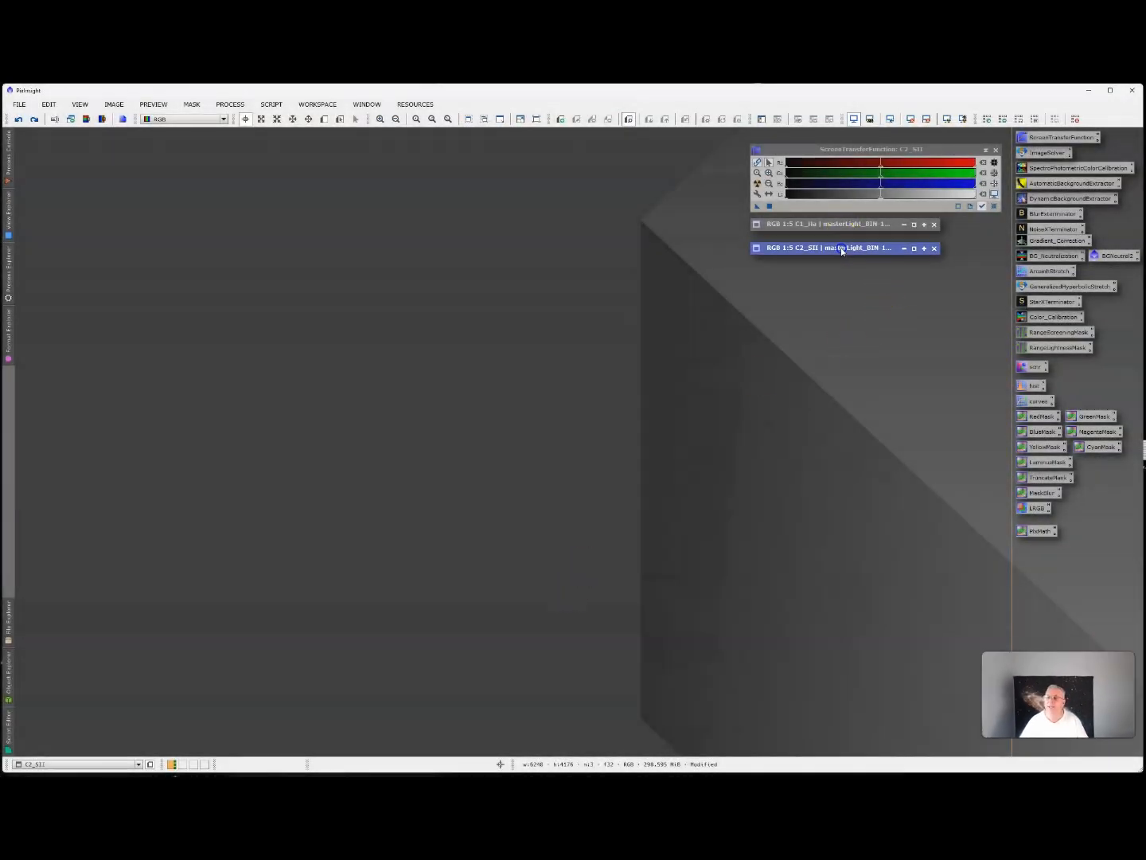
{"action": "double_click", "coordinate": [843, 225]}
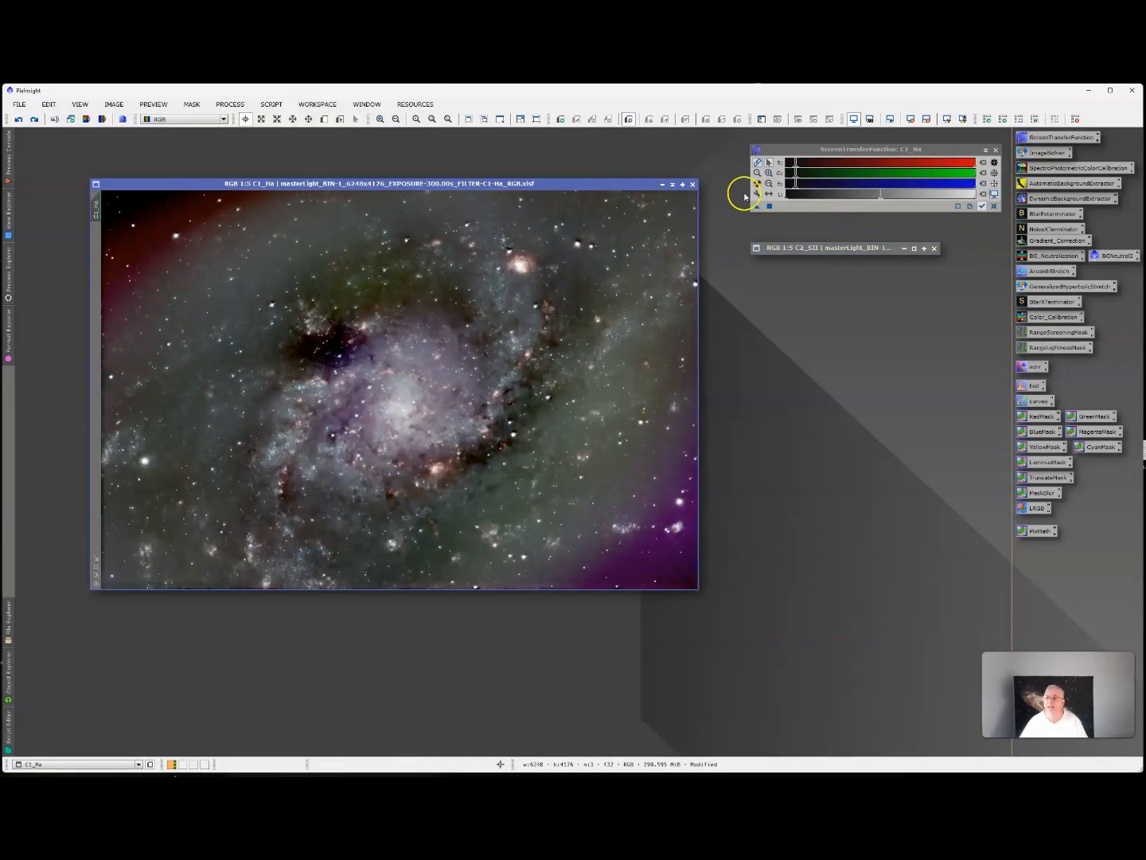
{"action": "left_click", "coordinate": [994, 205]}
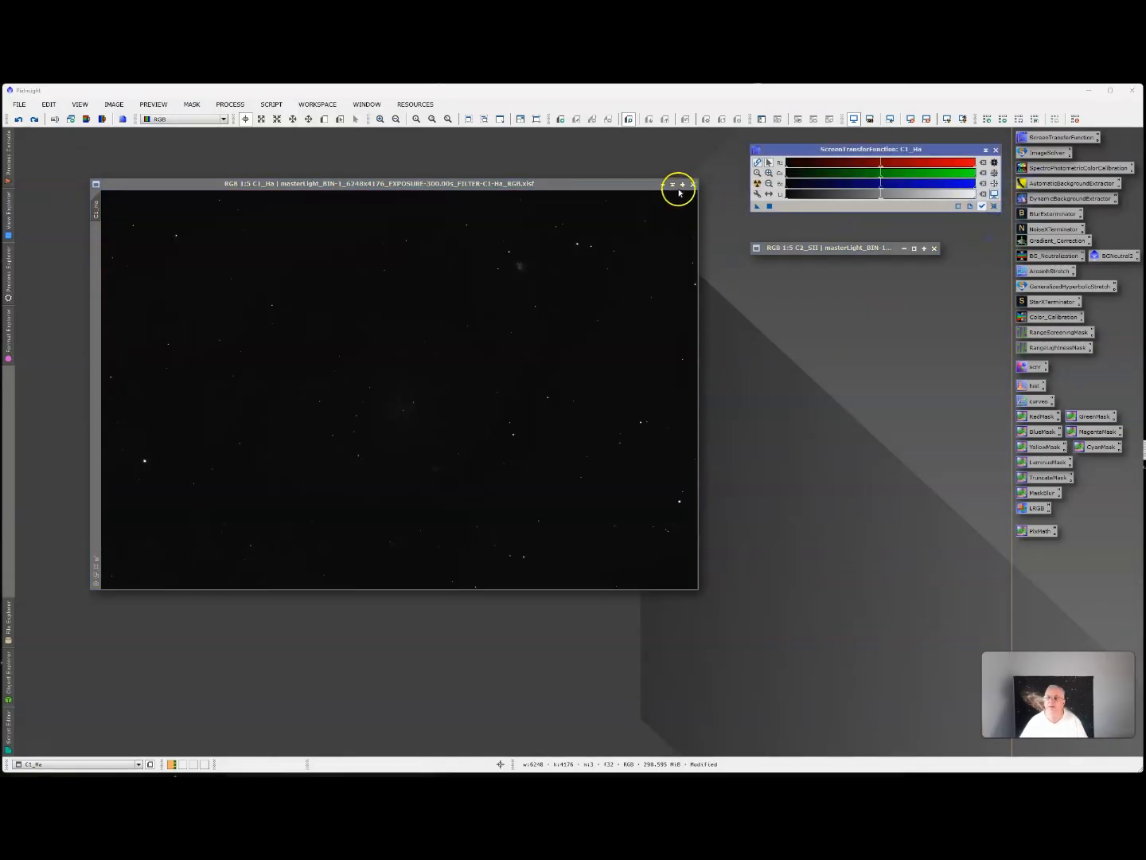
{"action": "left_click", "coordinate": [673, 184]}
Inspect the C2_SII image under a temporary automatic screen stretch, reset the stretch and collapse the image window.
{"action": "left_click", "coordinate": [801, 249]}
{"action": "double_click", "coordinate": [801, 249]}
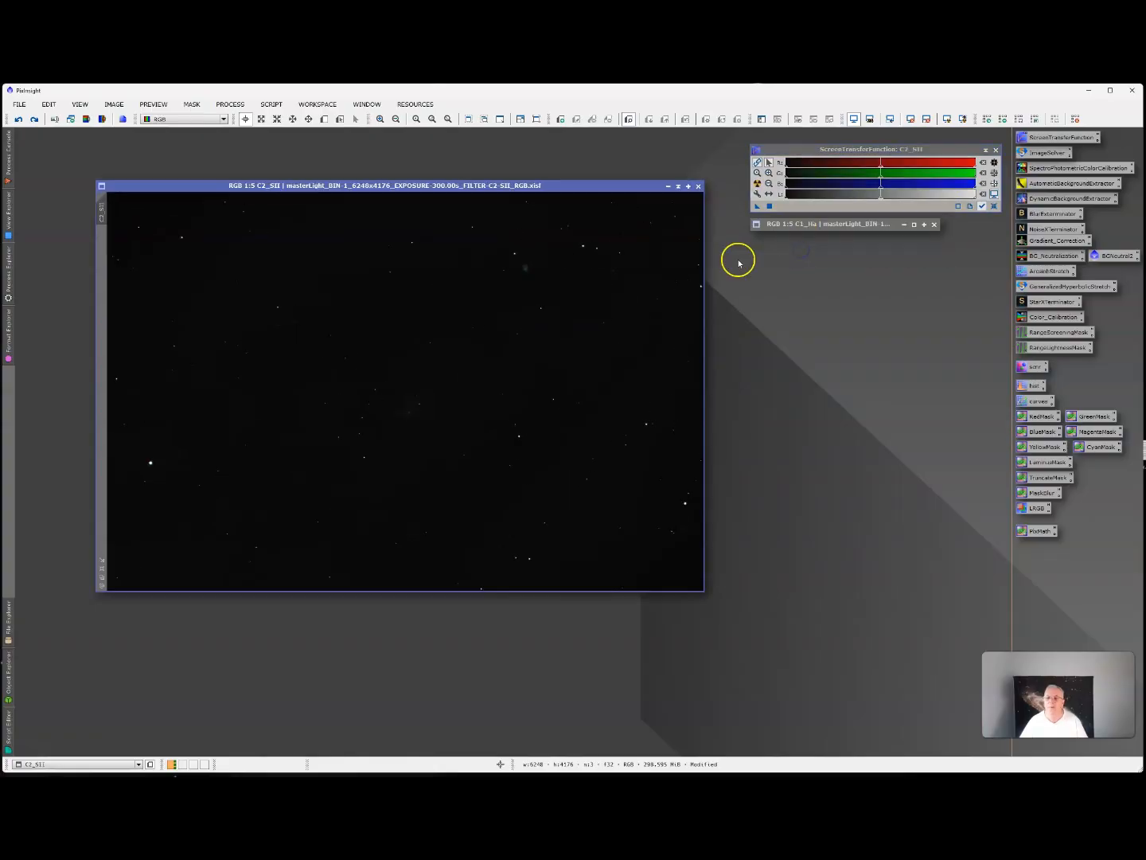
{"action": "left_click", "coordinate": [757, 184]}
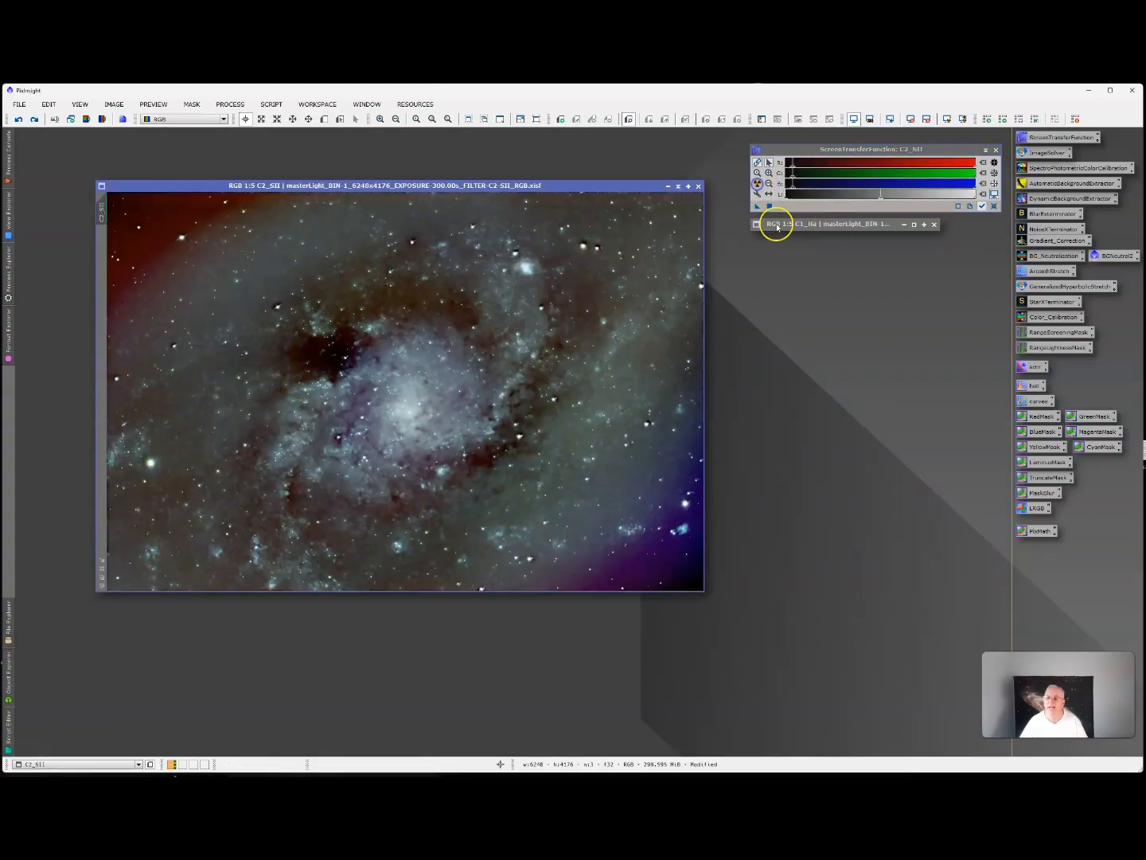
{"action": "left_click", "coordinate": [994, 206]}
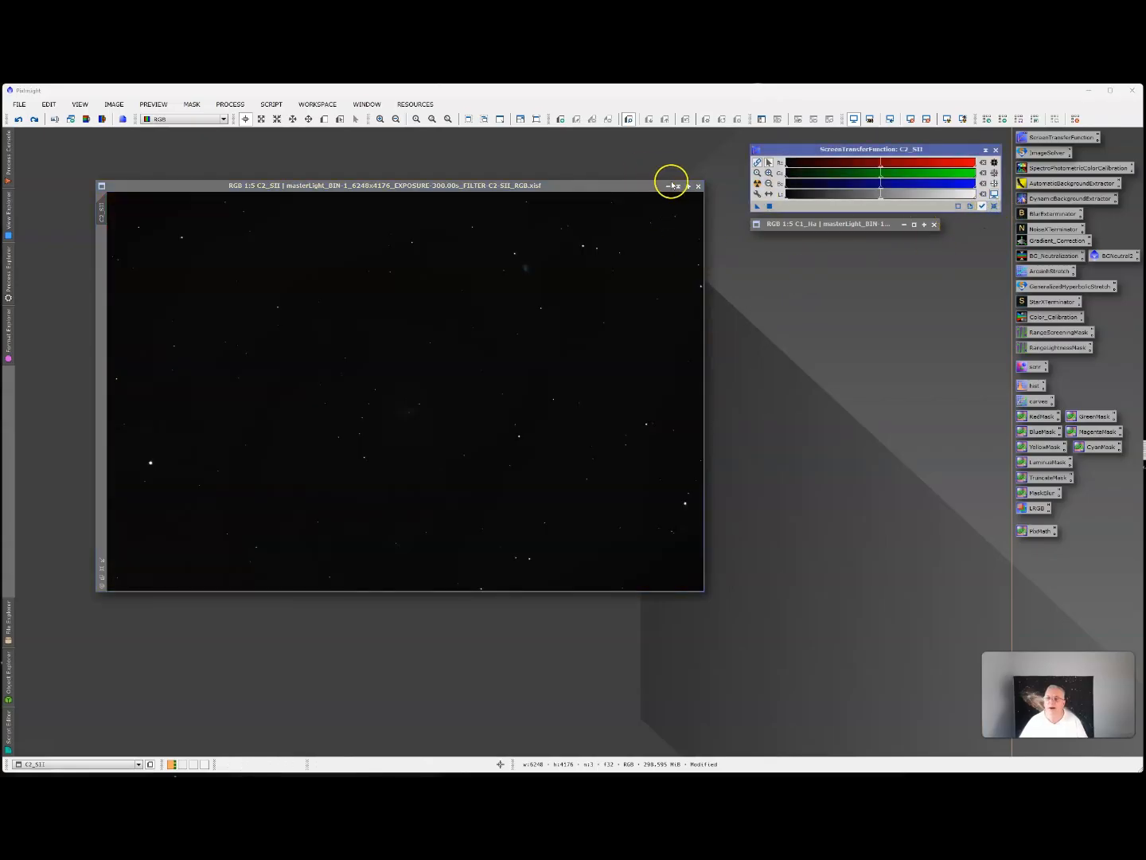
{"action": "left_click", "coordinate": [679, 187]}
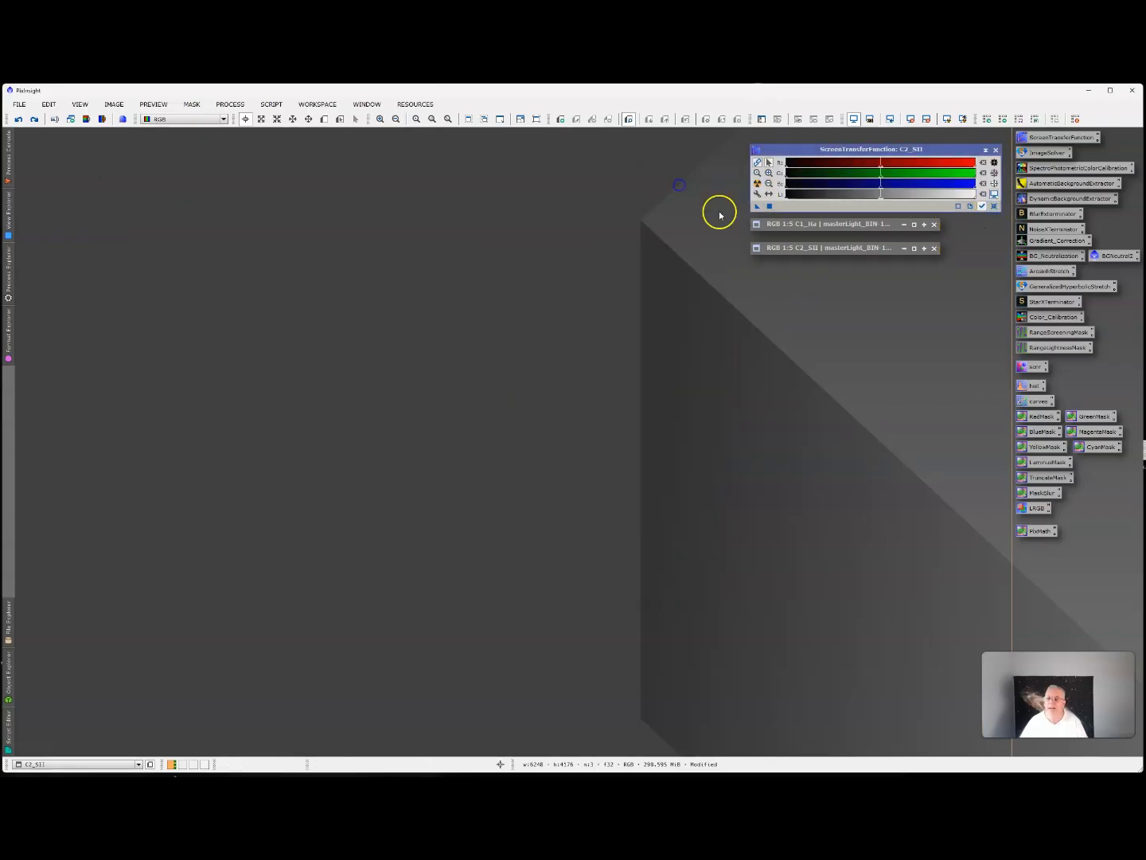
Duplicate the C1_Ha image and collapse the original, leaving the clone open in the workspace.
{"action": "double_click", "coordinate": [816, 224]}
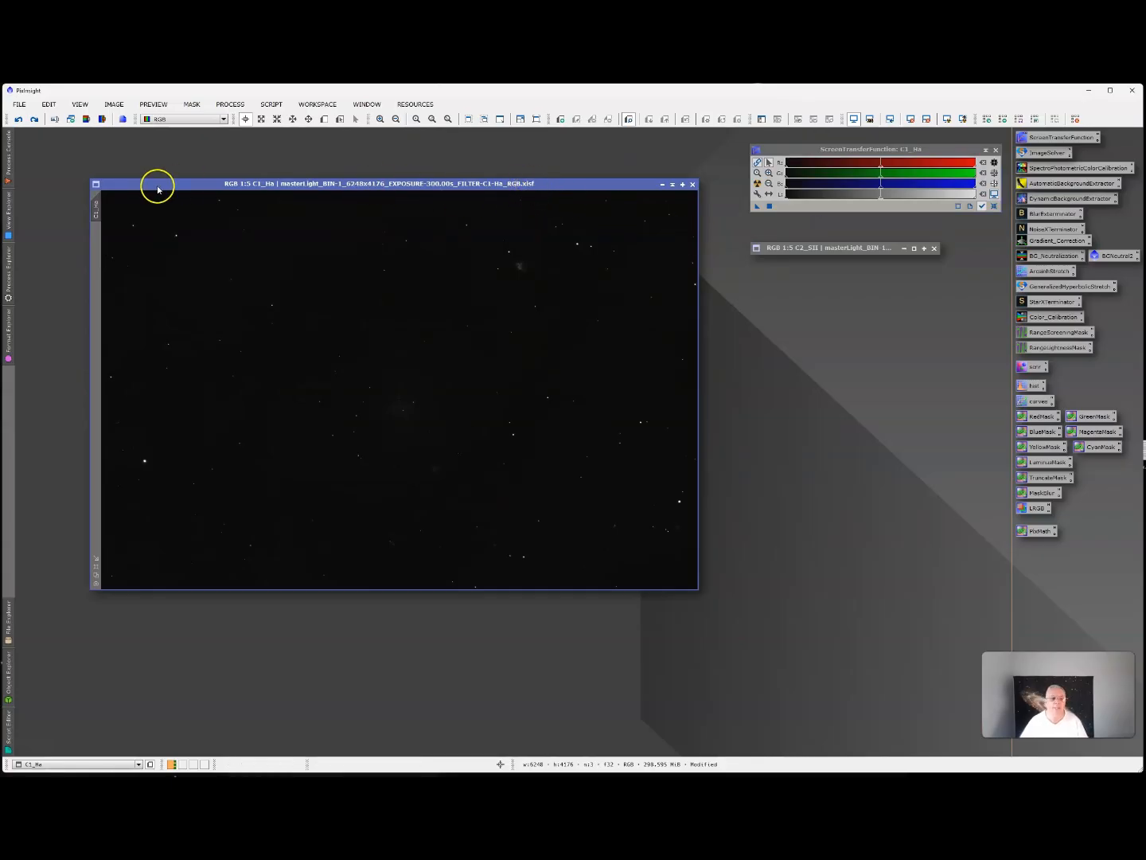
{"action": "right_click", "coordinate": [96, 209]}
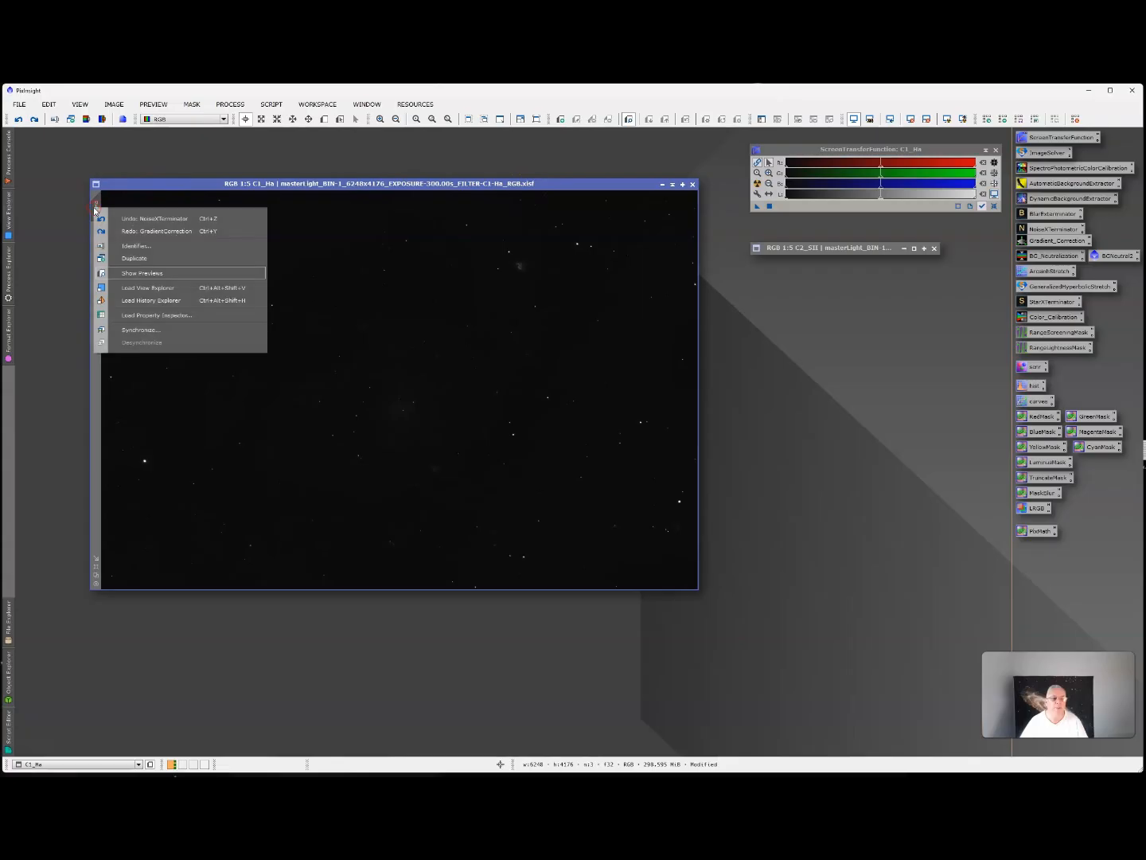
{"action": "left_click", "coordinate": [144, 258]}
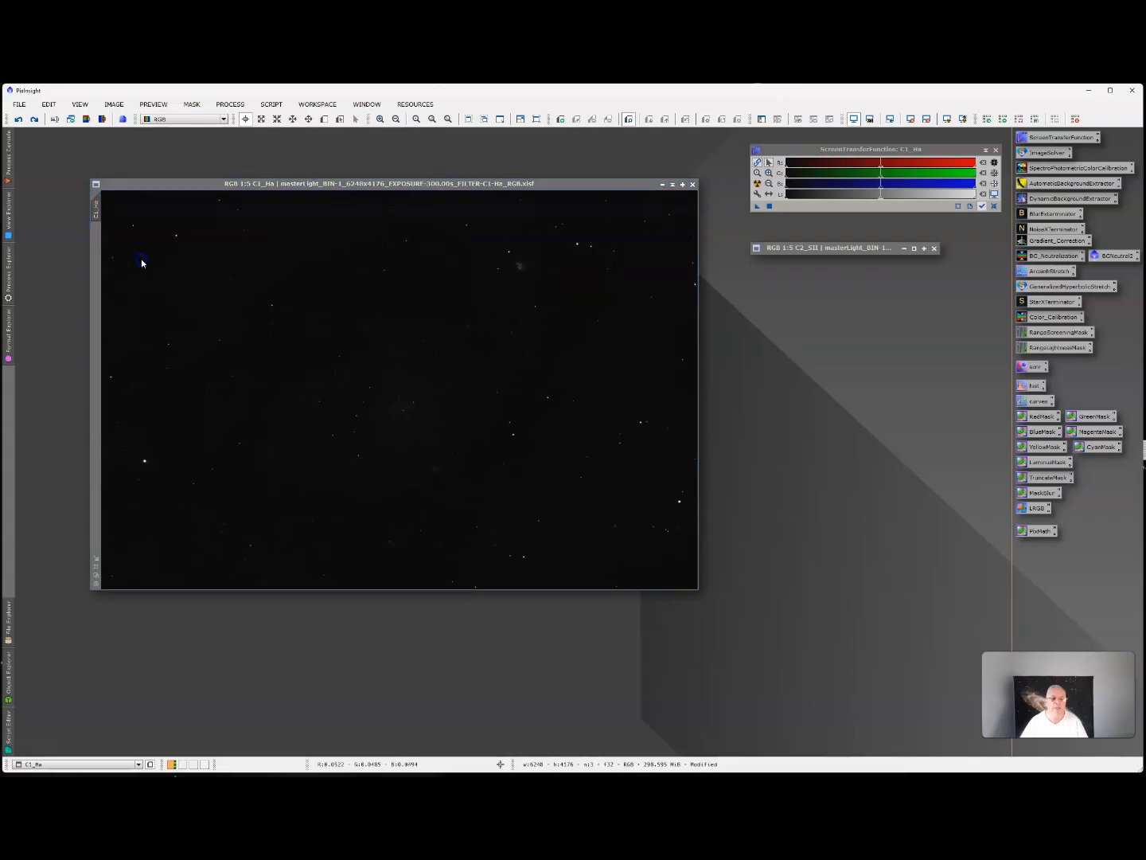
{"action": "left_click", "coordinate": [666, 185]}
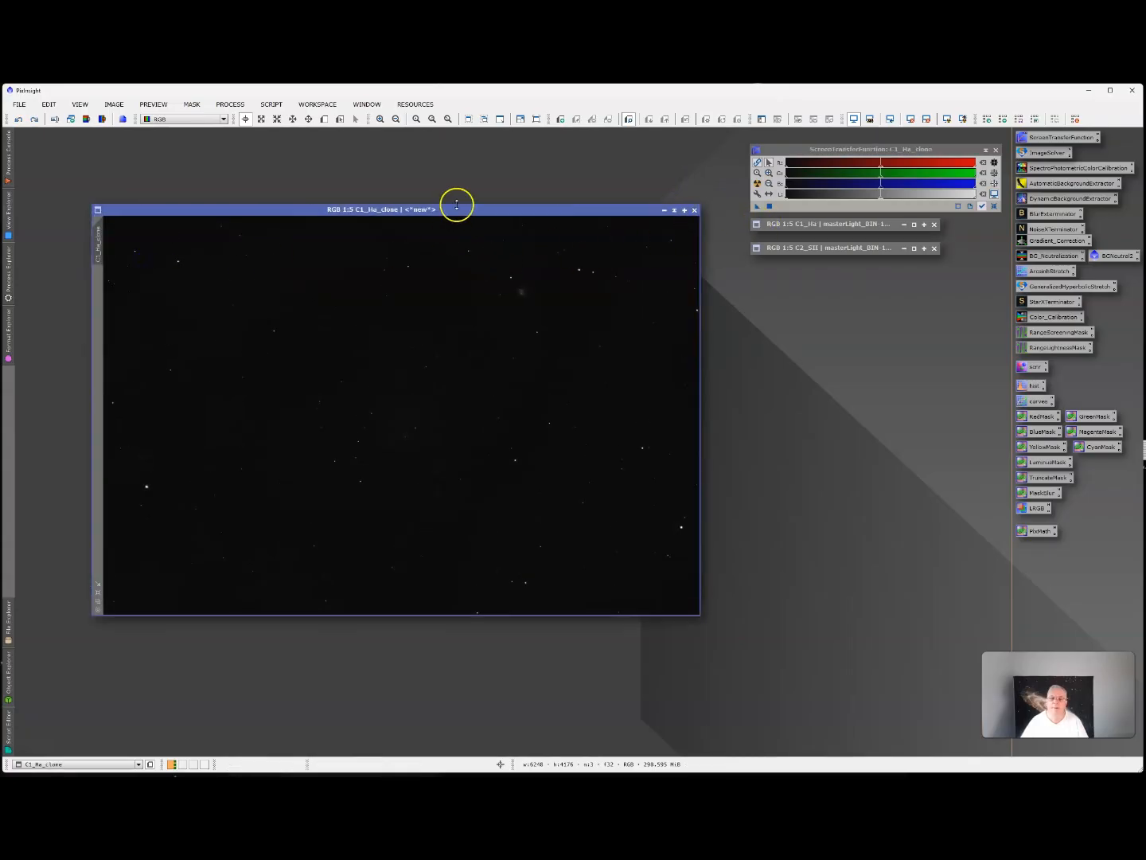
{"action": "left_click_drag", "start_coordinate": [457, 205], "coordinate": [458, 203]}
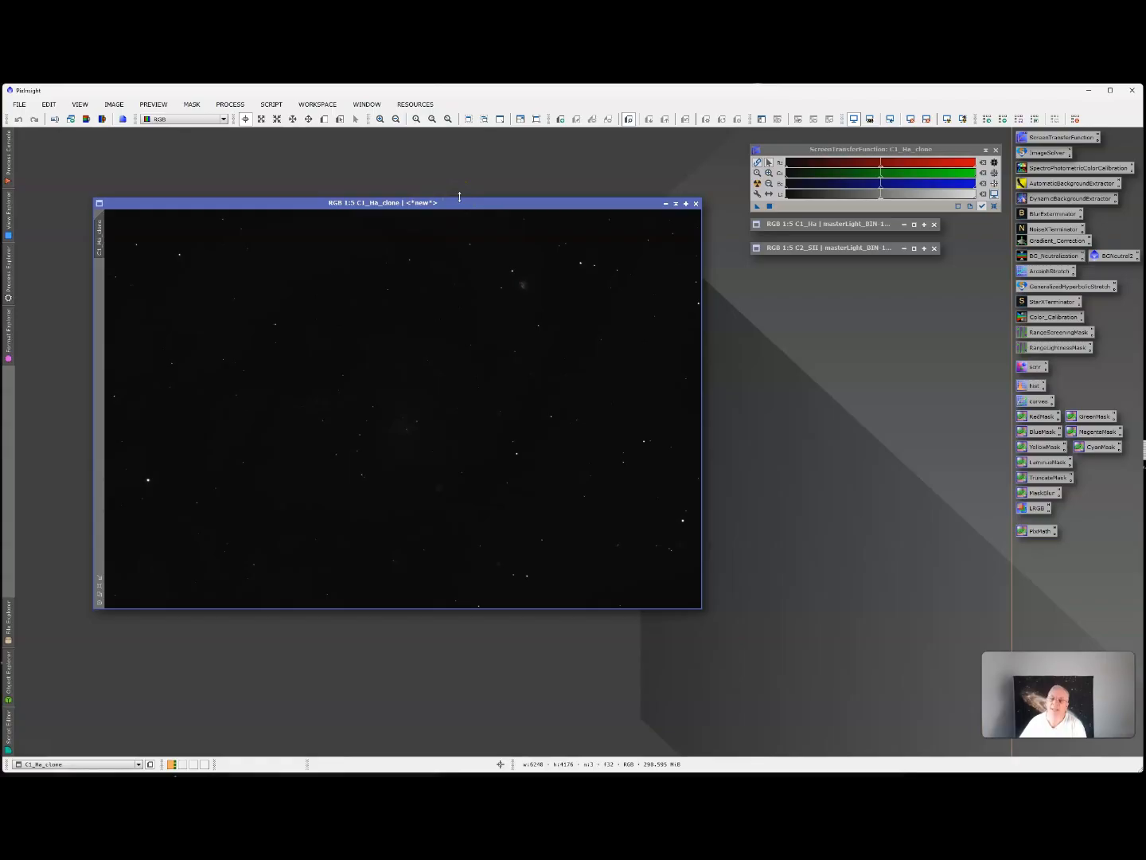
Open the EZ Soft Stretch script for the C1_Ha clone and reset its stretch settings.
{"action": "left_click", "coordinate": [238, 106]}
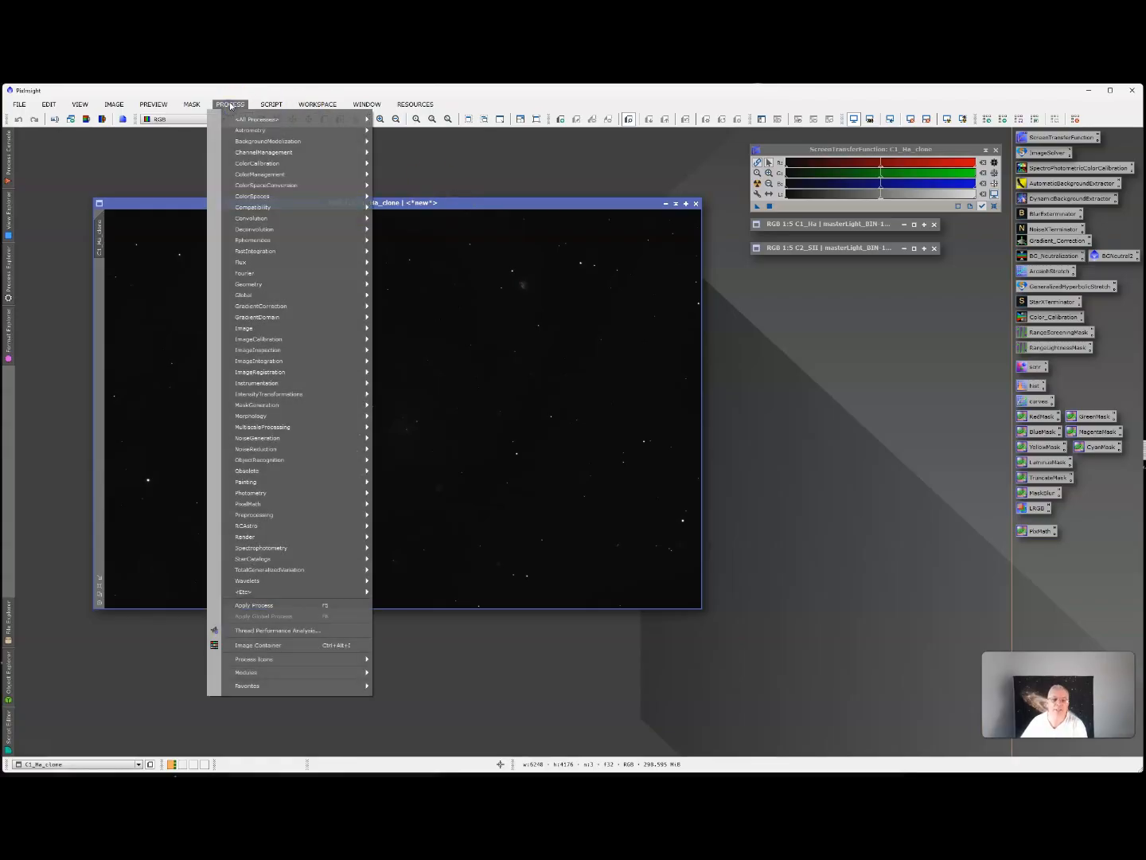
{"action": "mouse_move", "coordinate": [271, 104]}
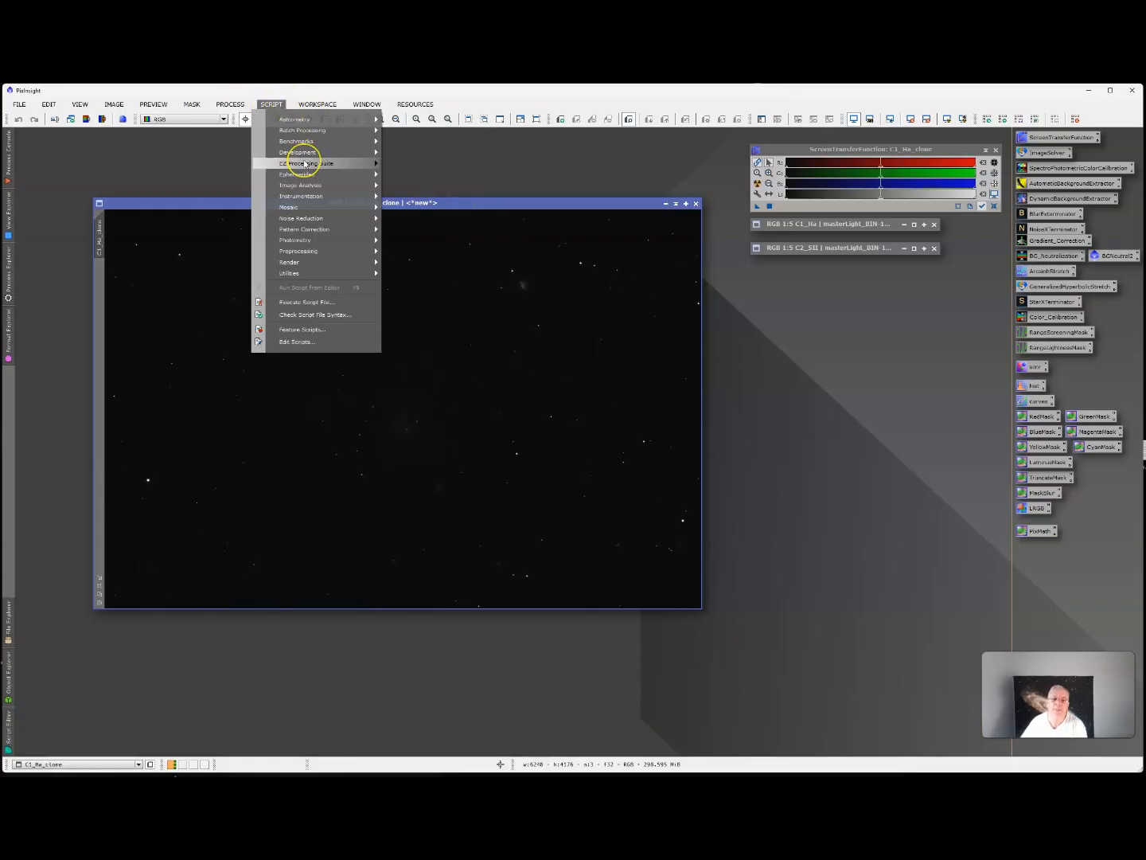
{"action": "mouse_move", "coordinate": [305, 164]}
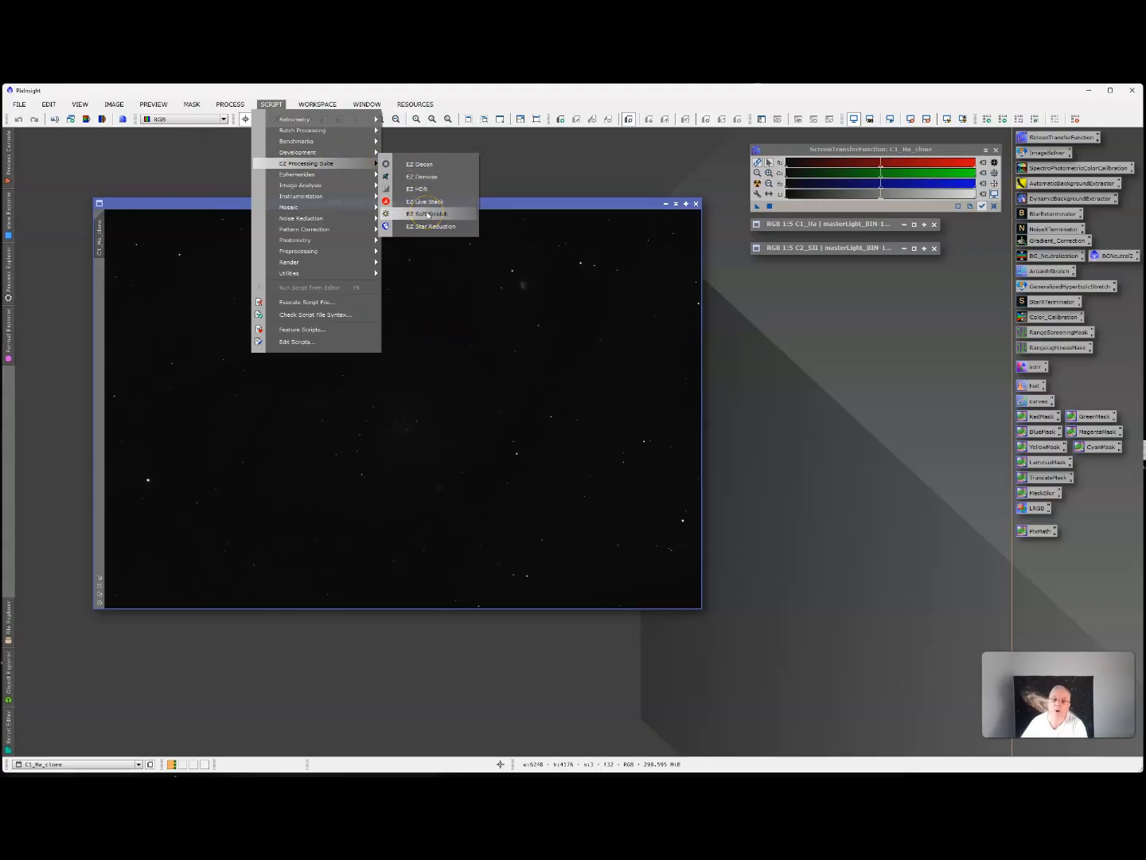
{"action": "left_click", "coordinate": [428, 214]}
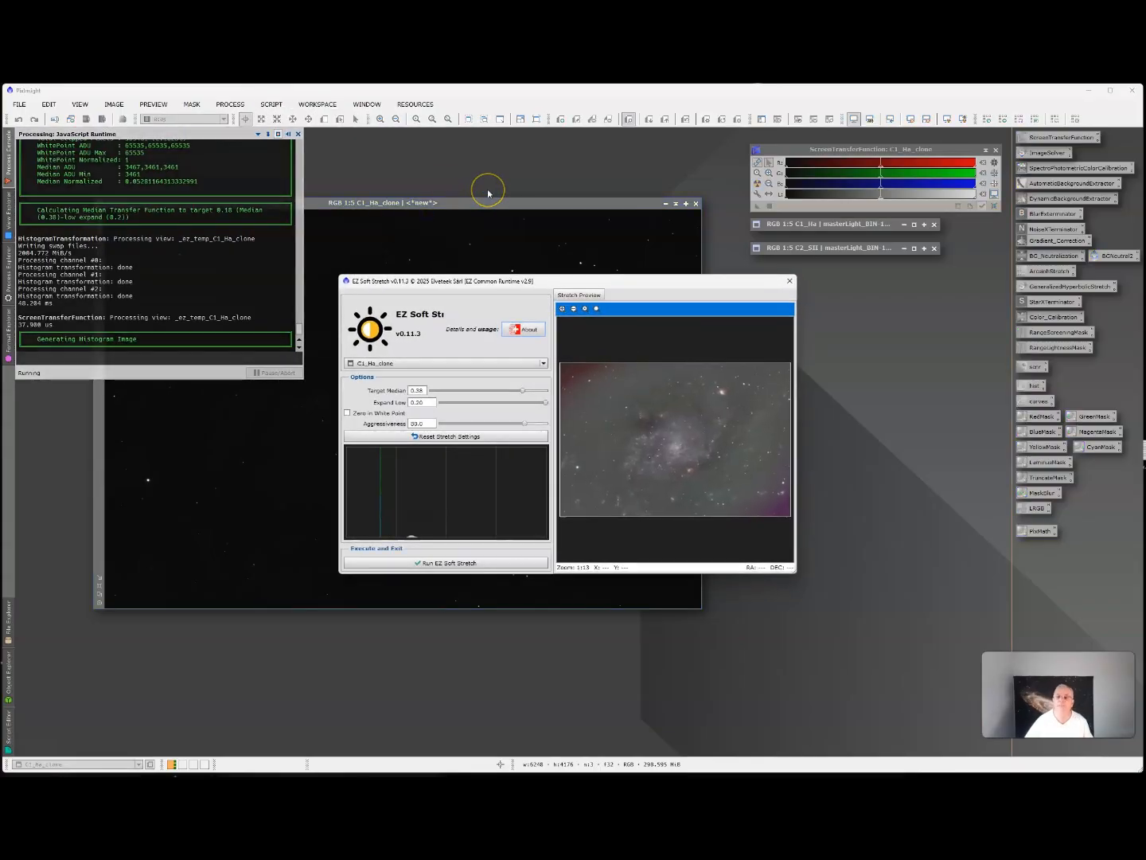
{"action": "left_click_drag", "start_coordinate": [664, 282], "coordinate": [772, 313]}
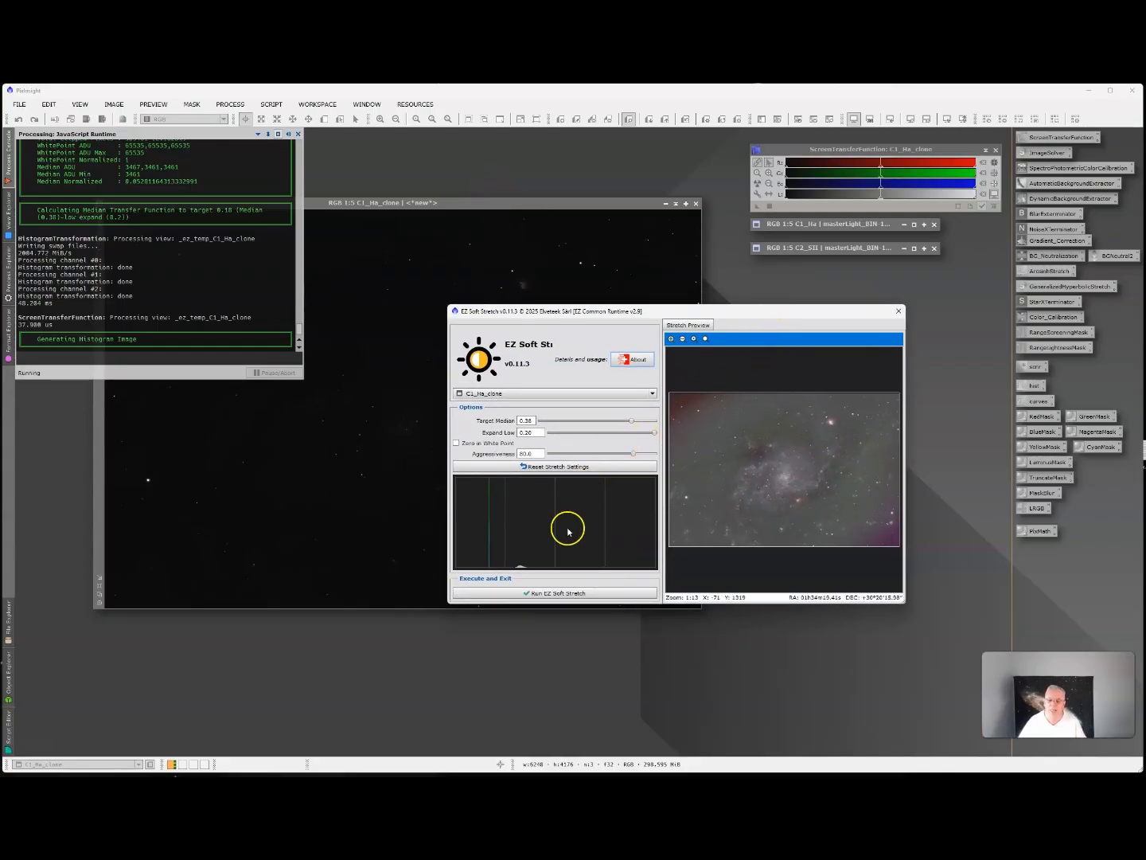
{"action": "left_click", "coordinate": [588, 470]}
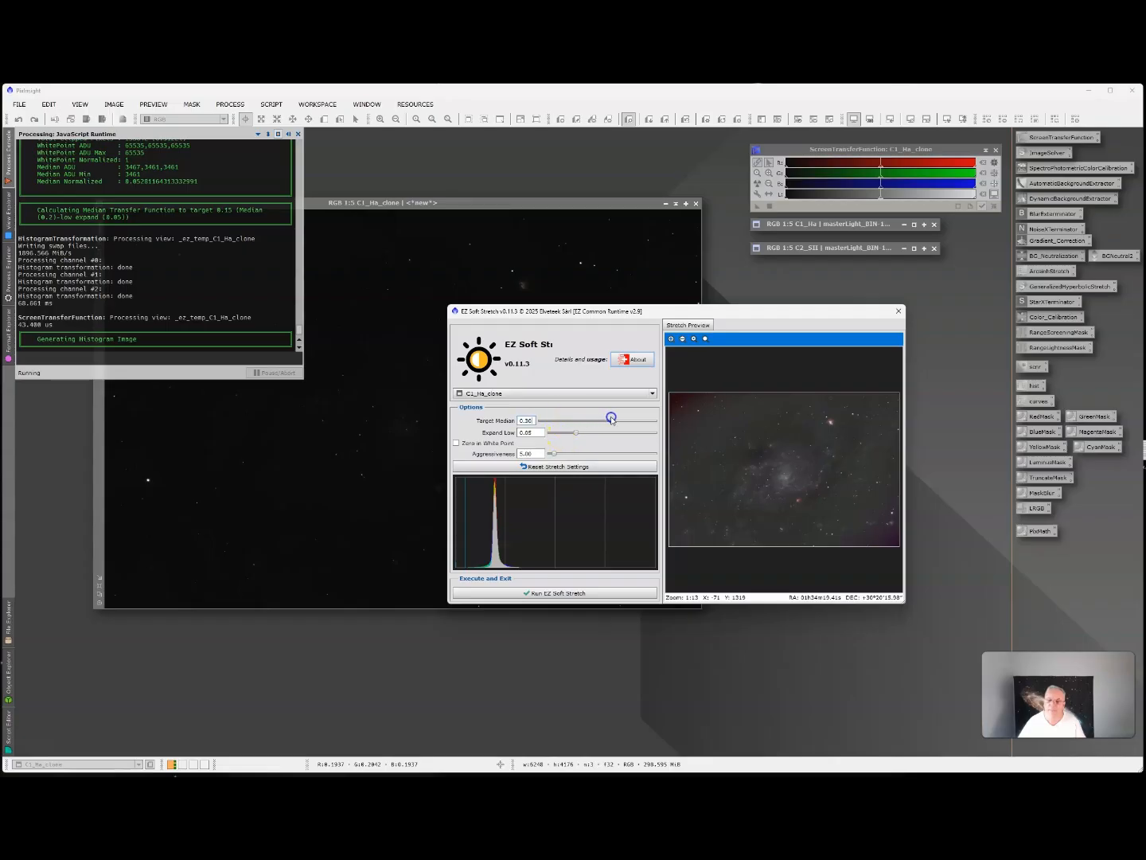
Apply EZ Soft Stretch to the C1_Ha clone with Target Median 0.26, Expand Low 0.01 and Aggressiveness about 20.
{"action": "left_click_drag", "start_coordinate": [611, 419], "coordinate": [610, 419]}
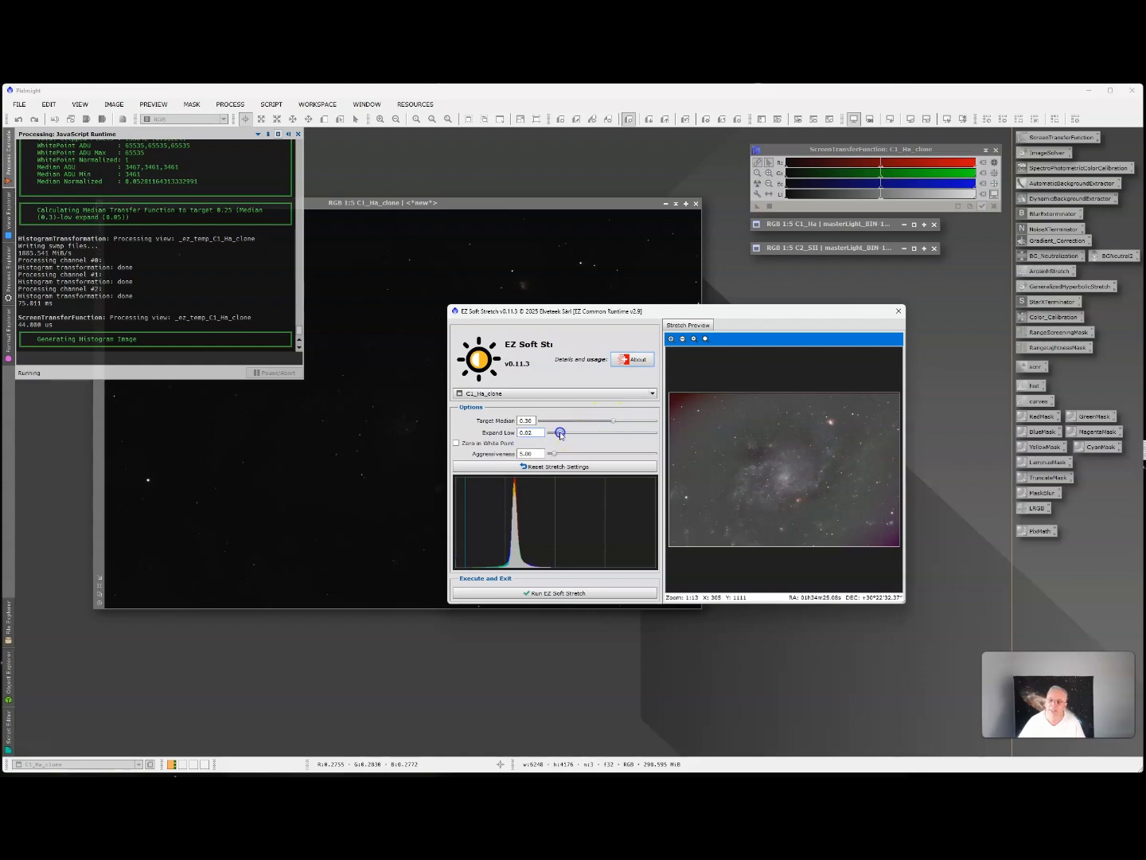
{"action": "left_click_drag", "start_coordinate": [560, 435], "coordinate": [557, 434]}
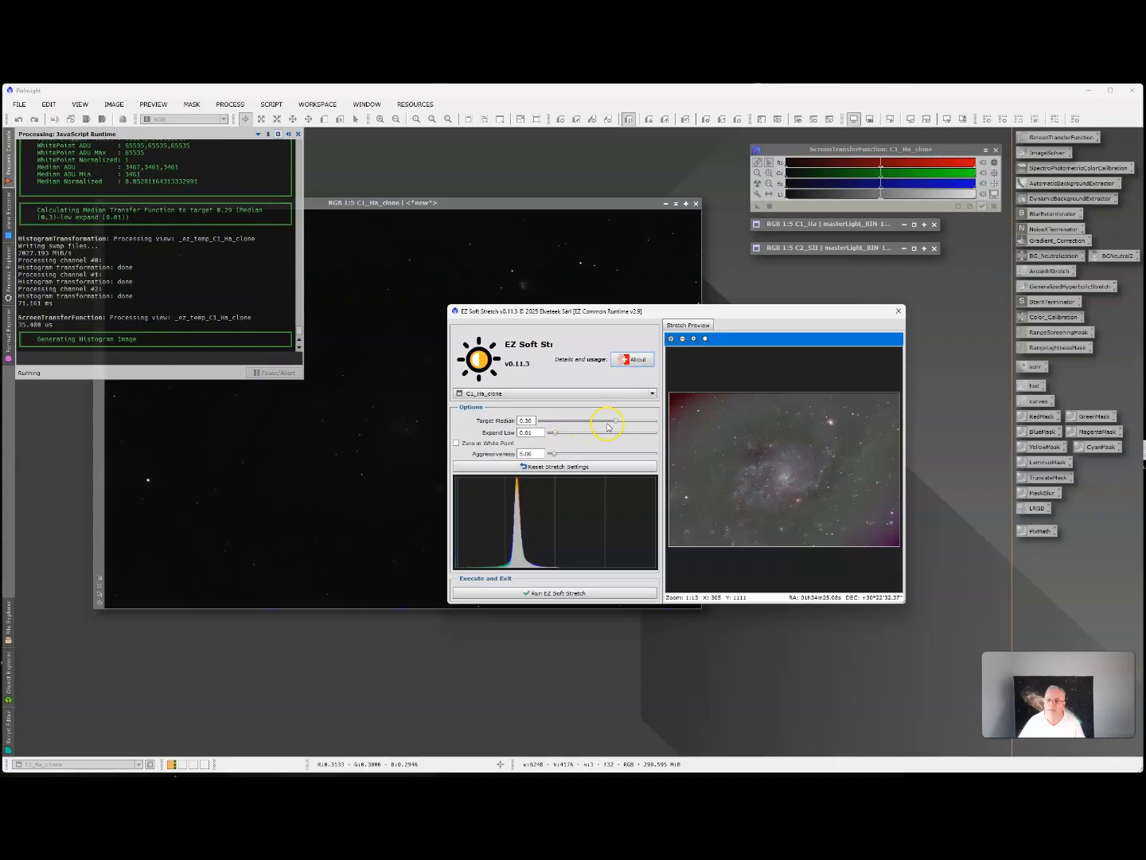
{"action": "left_click_drag", "start_coordinate": [601, 423], "coordinate": [600, 423]}
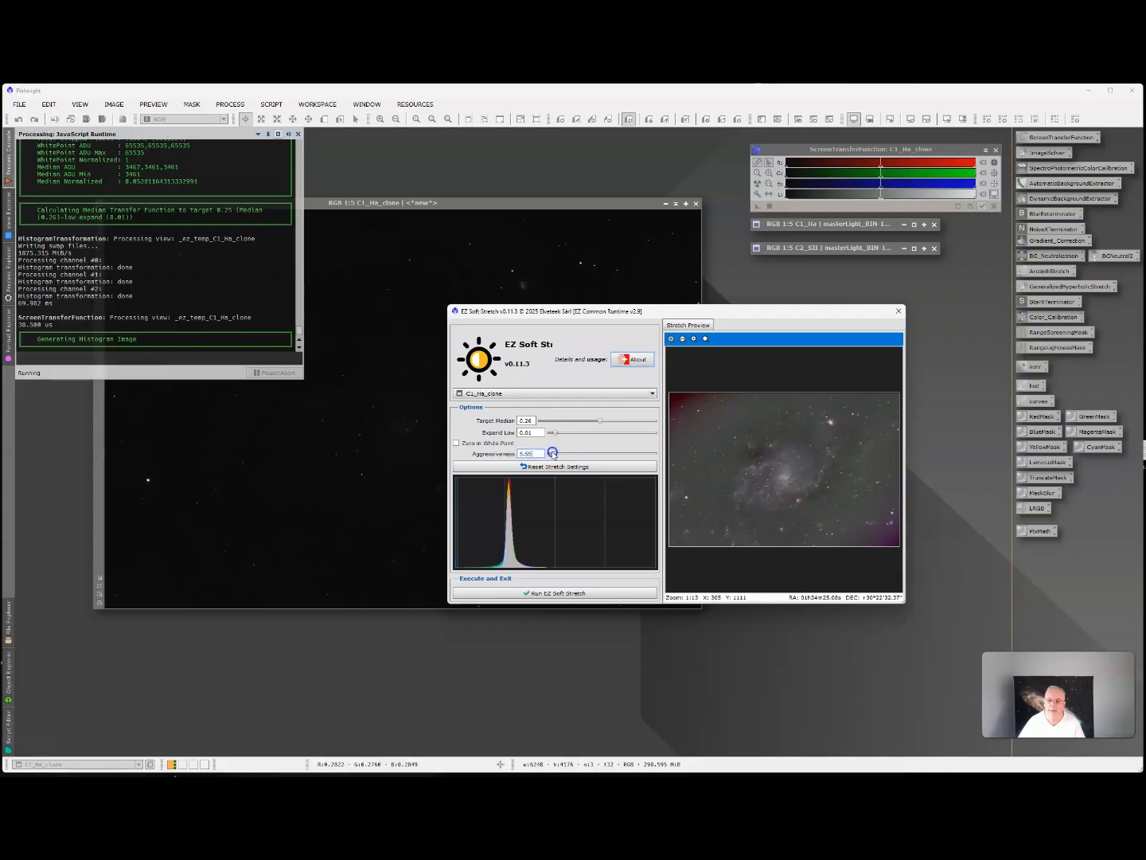
{"action": "left_click_drag", "start_coordinate": [569, 455], "coordinate": [570, 456]}
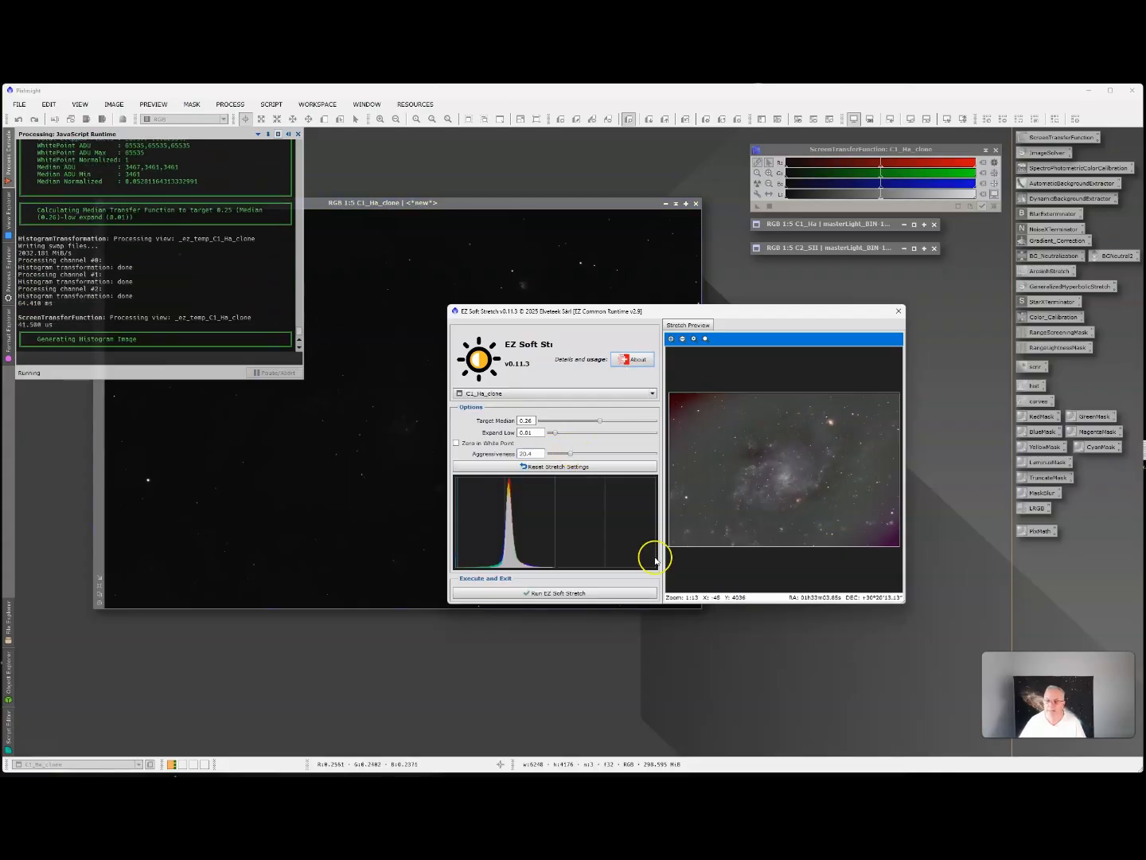
{"action": "left_click", "coordinate": [575, 593]}
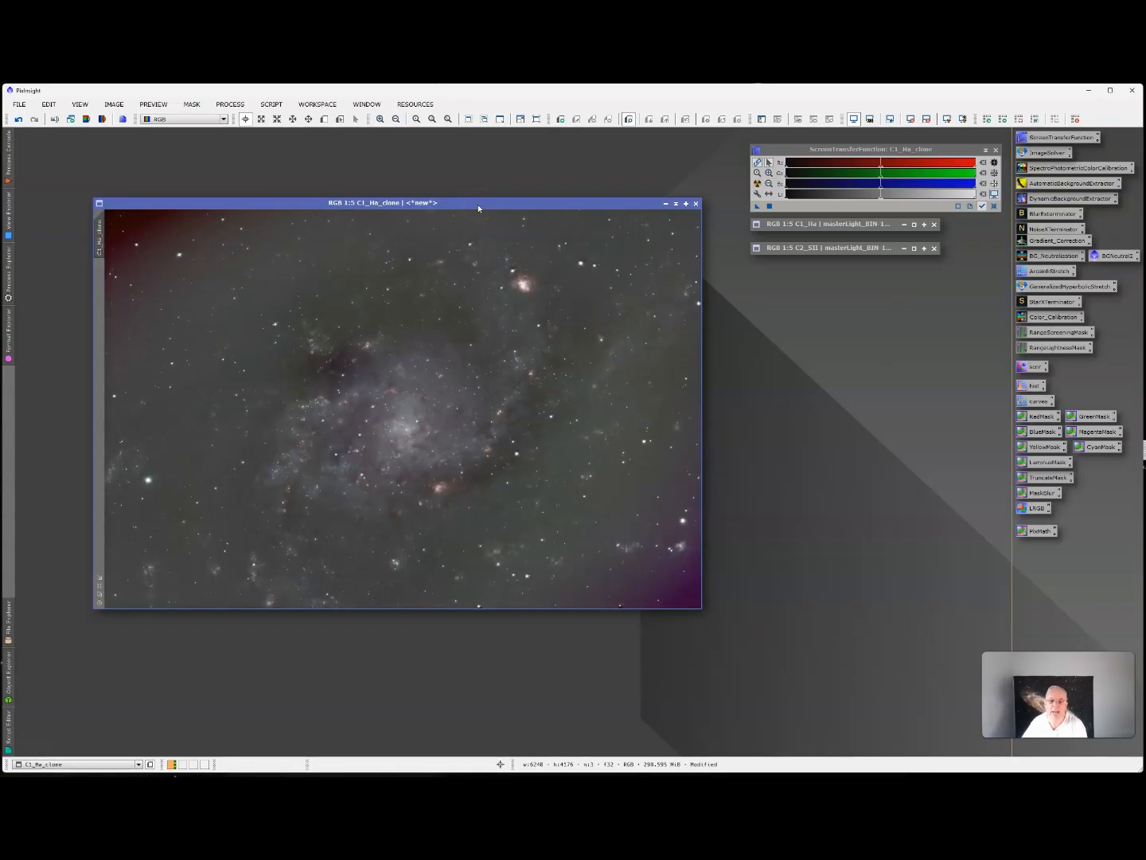
Rename the stretched clone's identifier to C1_Ha_ez and park its collapsed window in the workspace's upper corner.
{"action": "left_click_drag", "start_coordinate": [479, 208], "coordinate": [461, 194]}
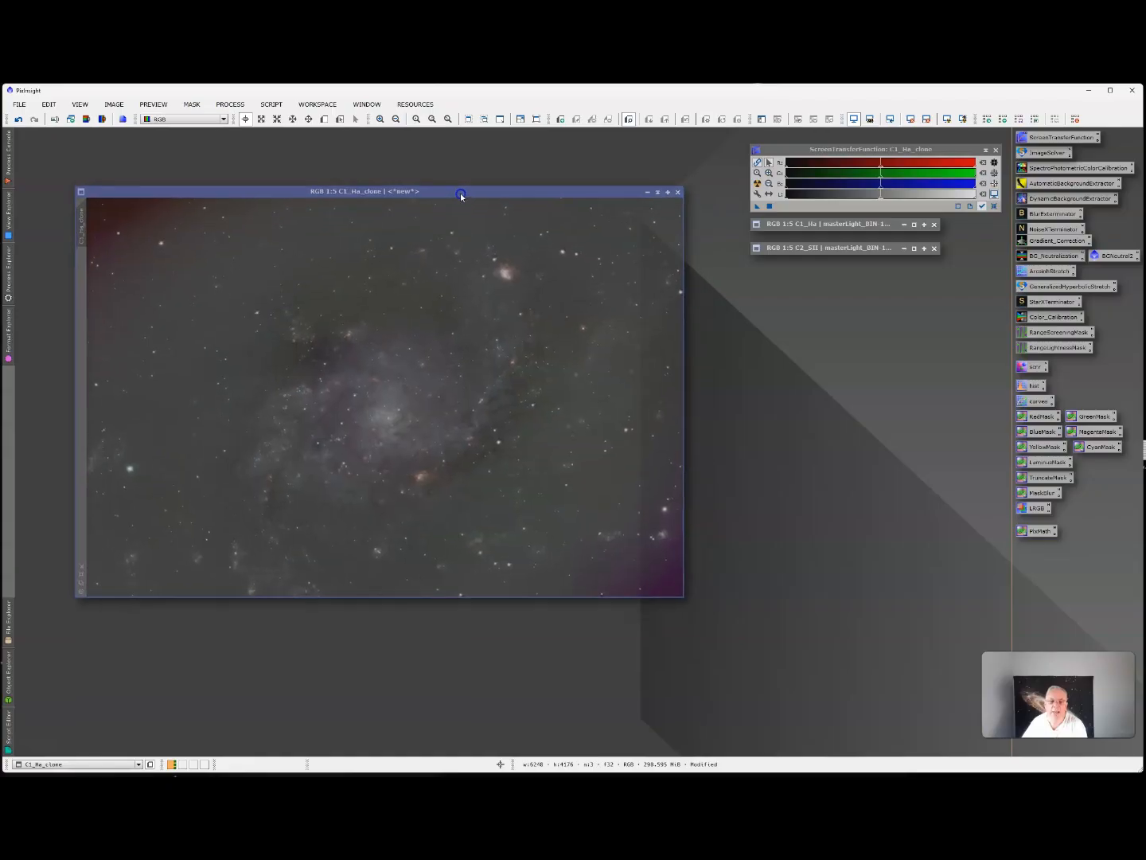
{"action": "right_click", "coordinate": [83, 220]}
{"action": "left_click", "coordinate": [123, 260]}
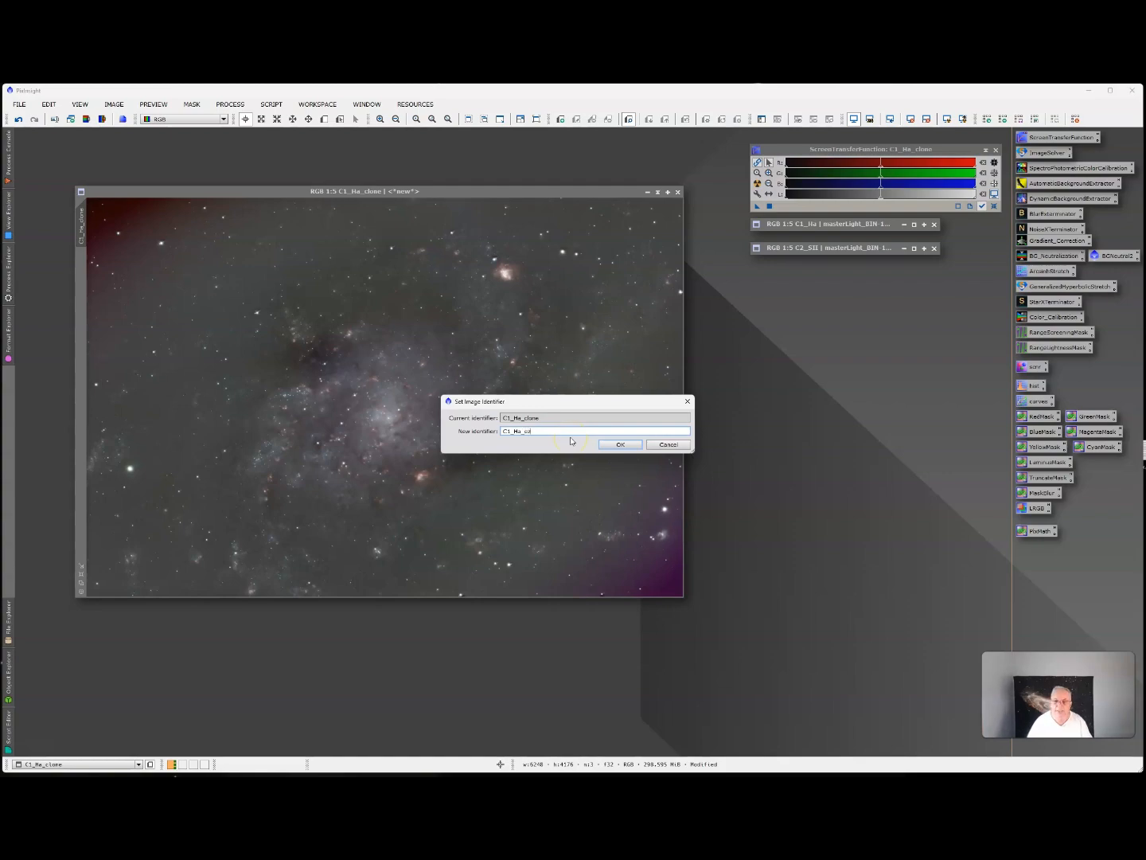
{"action": "left_click", "coordinate": [623, 445]}
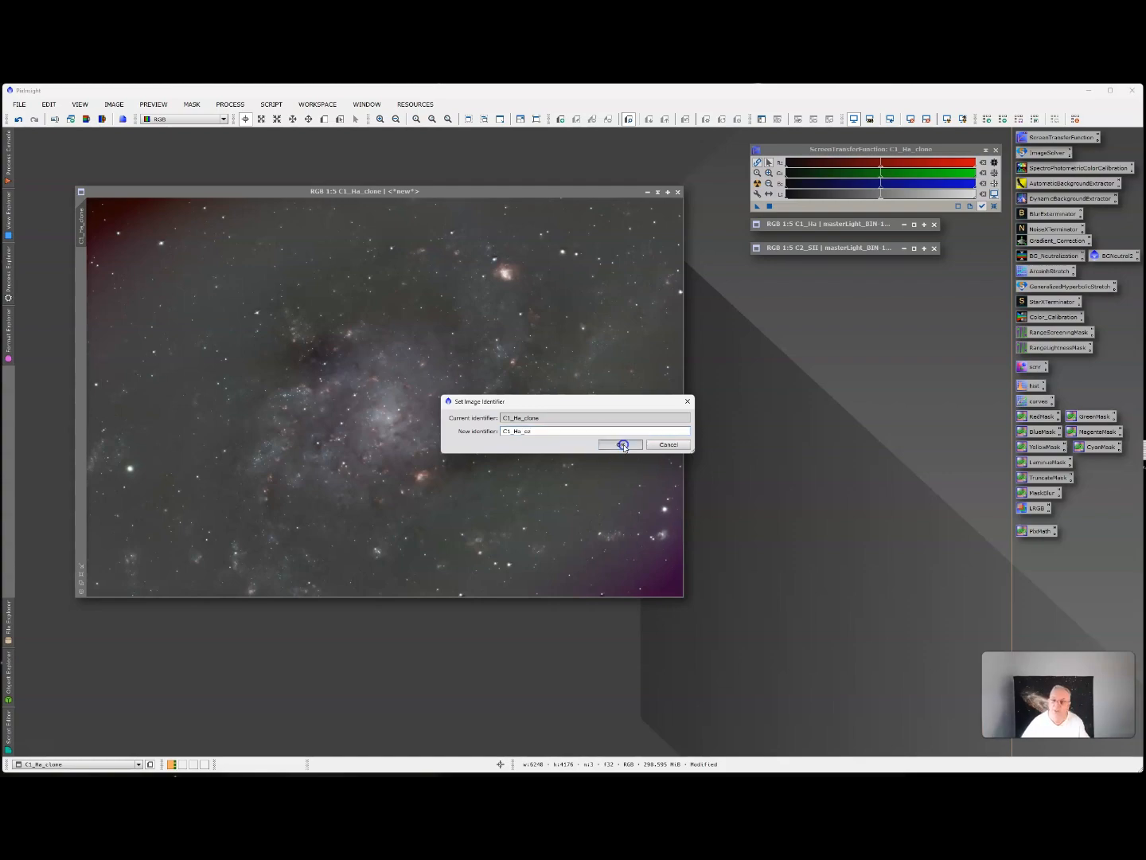
{"action": "left_click", "coordinate": [660, 193]}
{"action": "left_click_drag", "start_coordinate": [375, 394], "coordinate": [95, 144]}
Duplicate the C2_SII image, collapse the original and reposition the clone in the workspace.
{"action": "double_click", "coordinate": [836, 247]}
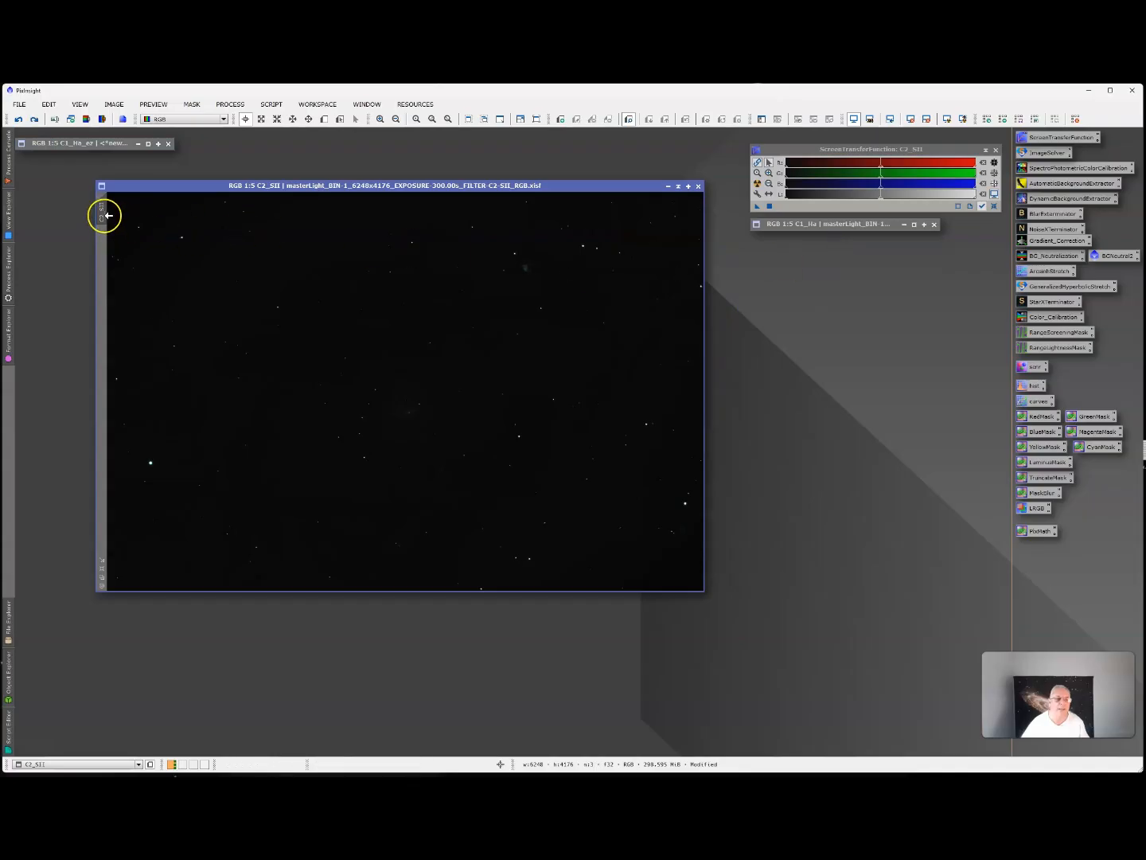
{"action": "right_click", "coordinate": [102, 216]}
{"action": "left_click", "coordinate": [147, 266]}
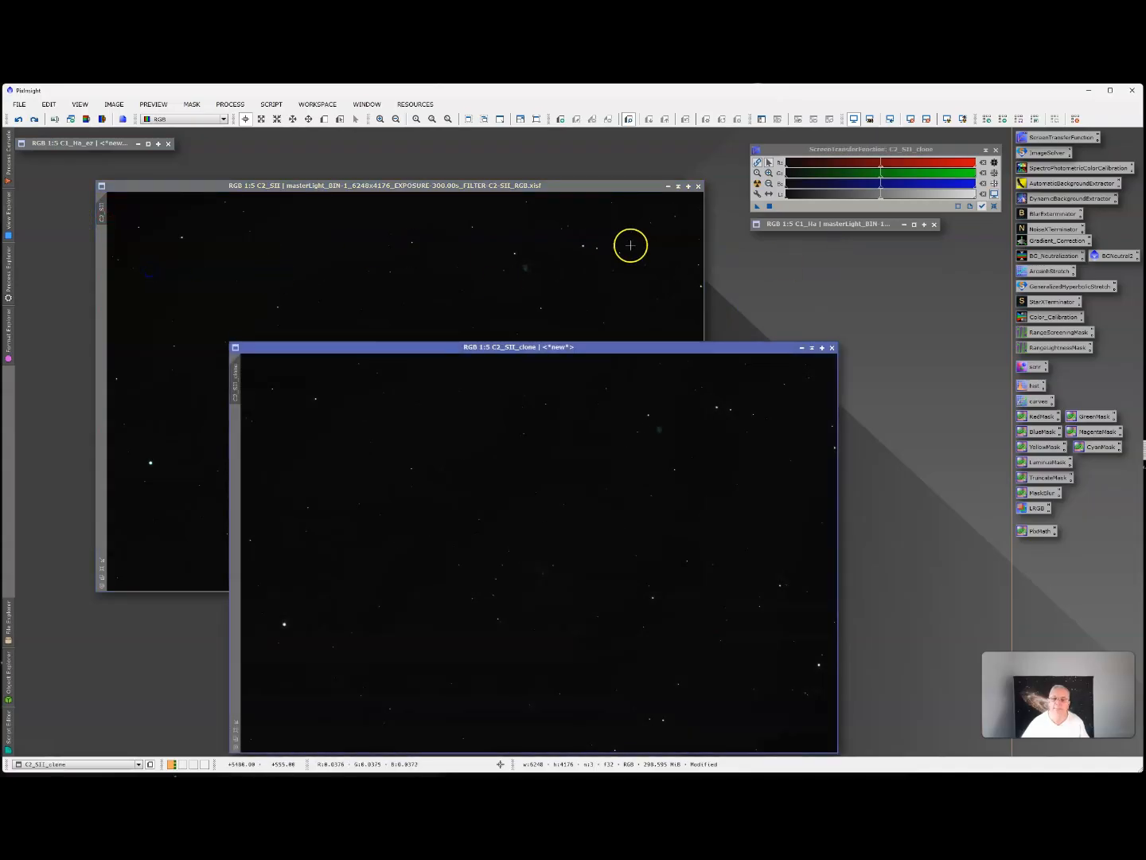
{"action": "left_click", "coordinate": [678, 186]}
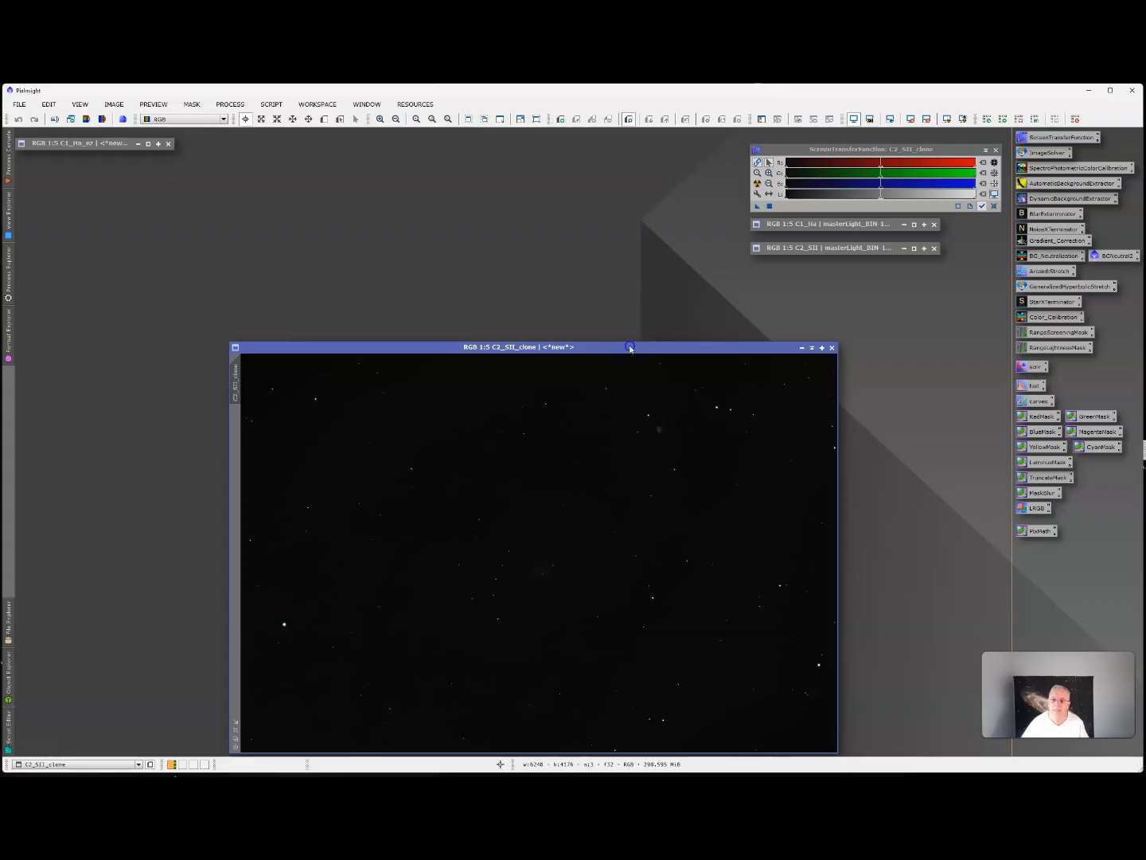
{"action": "left_click_drag", "start_coordinate": [633, 348], "coordinate": [495, 243]}
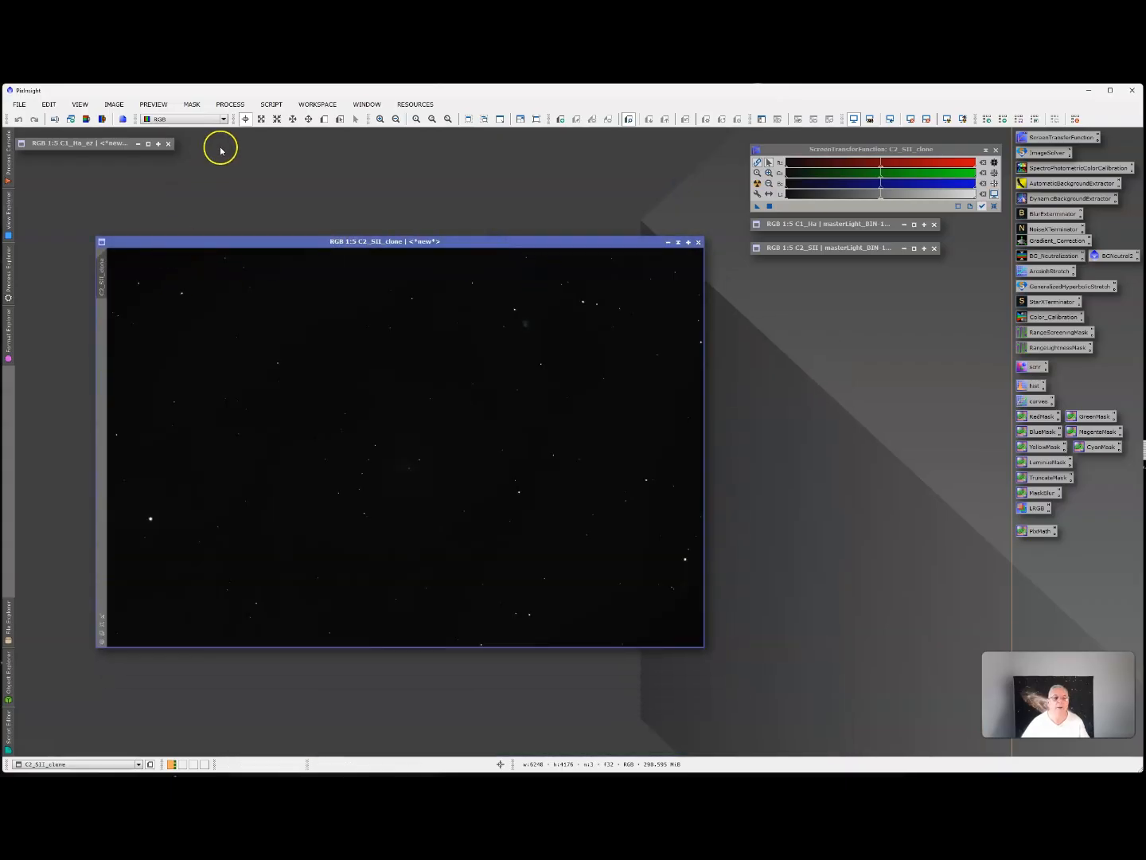
Apply EZ Soft Stretch to the C2_SII clone, keeping the settings used for the C1_Ha clone.
{"action": "left_click", "coordinate": [270, 105]}
{"action": "mouse_move", "coordinate": [318, 168]}
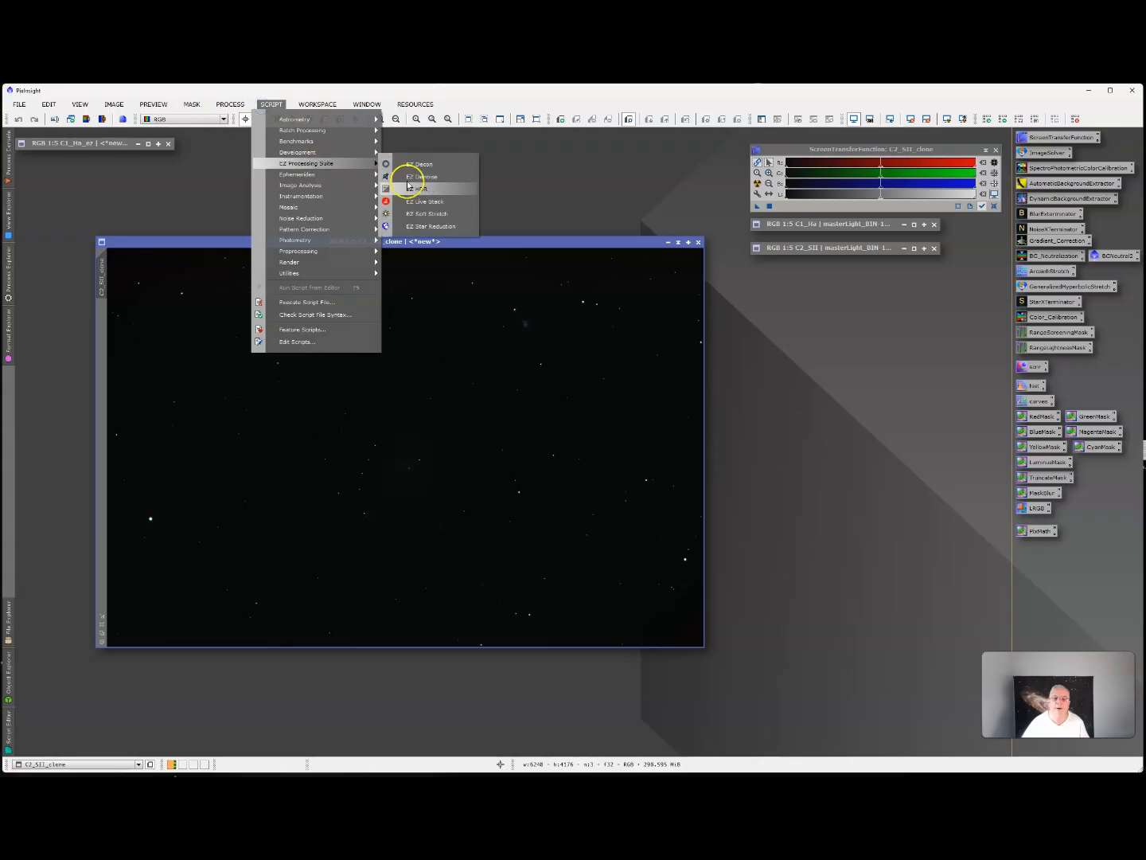
{"action": "left_click", "coordinate": [423, 214]}
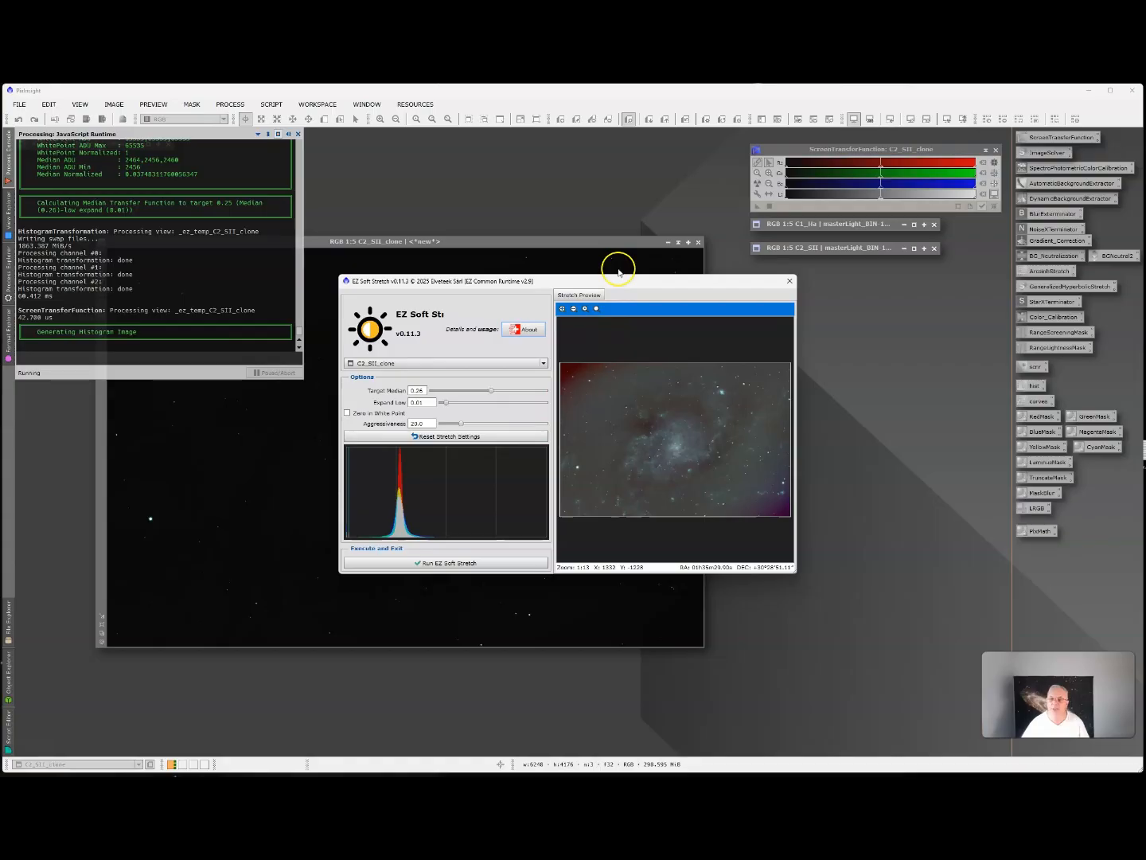
{"action": "left_click", "coordinate": [439, 564]}
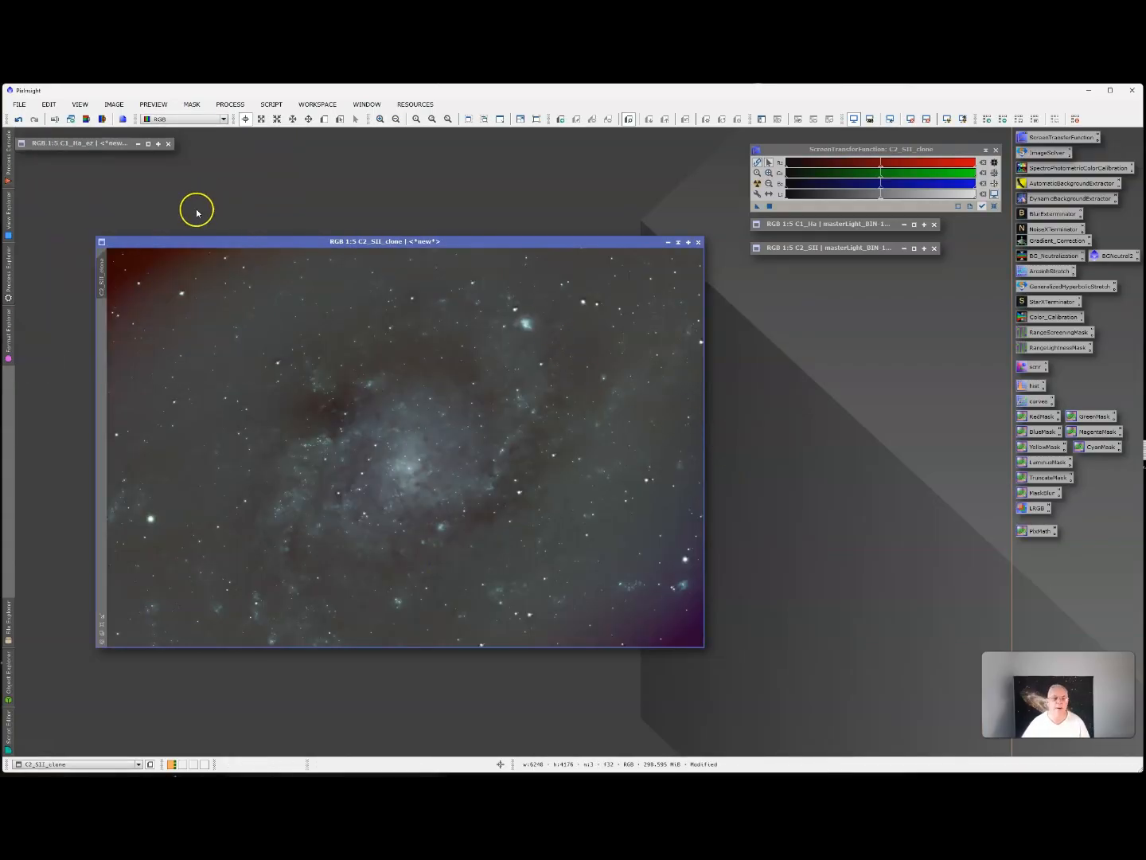
Rename the stretched C2_SII clone's identifier to C2_SII_ez.
{"action": "right_click", "coordinate": [101, 271]}
{"action": "left_click", "coordinate": [151, 308]}
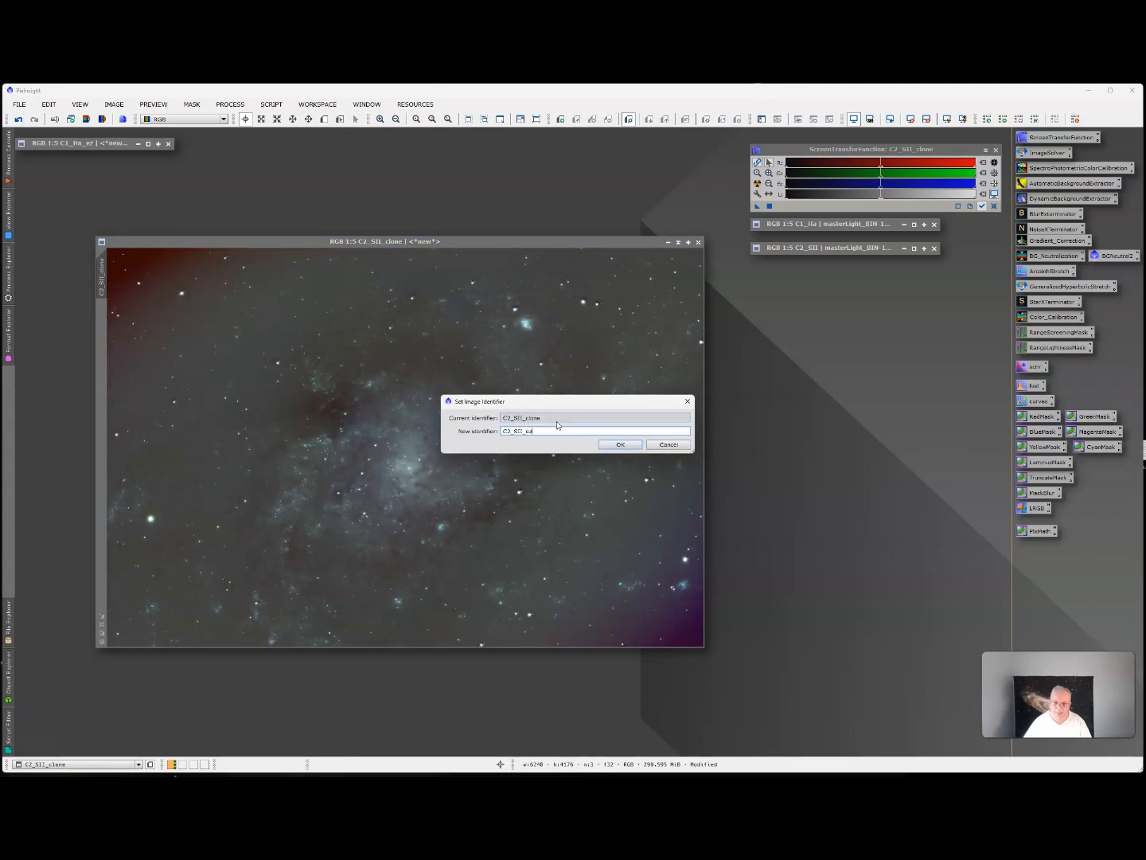
{"action": "left_click", "coordinate": [617, 445]}
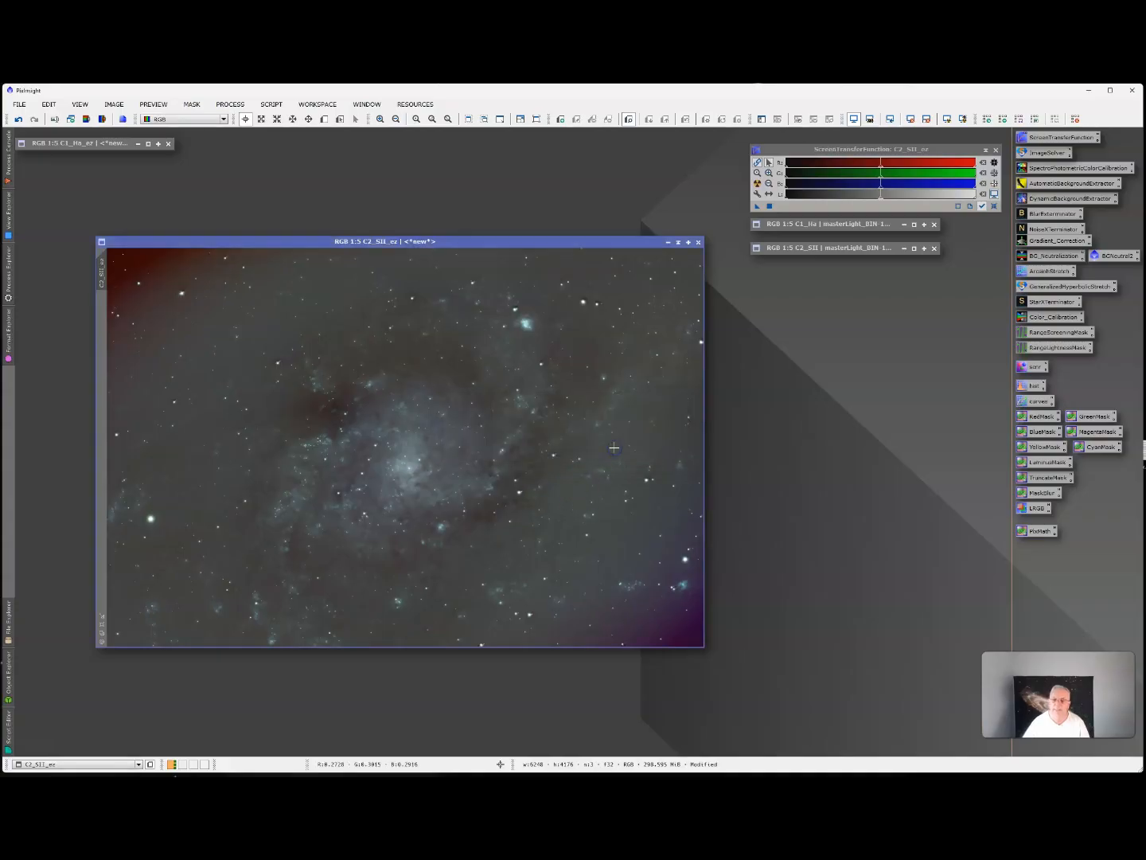
Collapse the C2_SII_ez window and park it directly beneath the collapsed C1_Ha_ez window.
{"action": "left_click", "coordinate": [678, 242]}
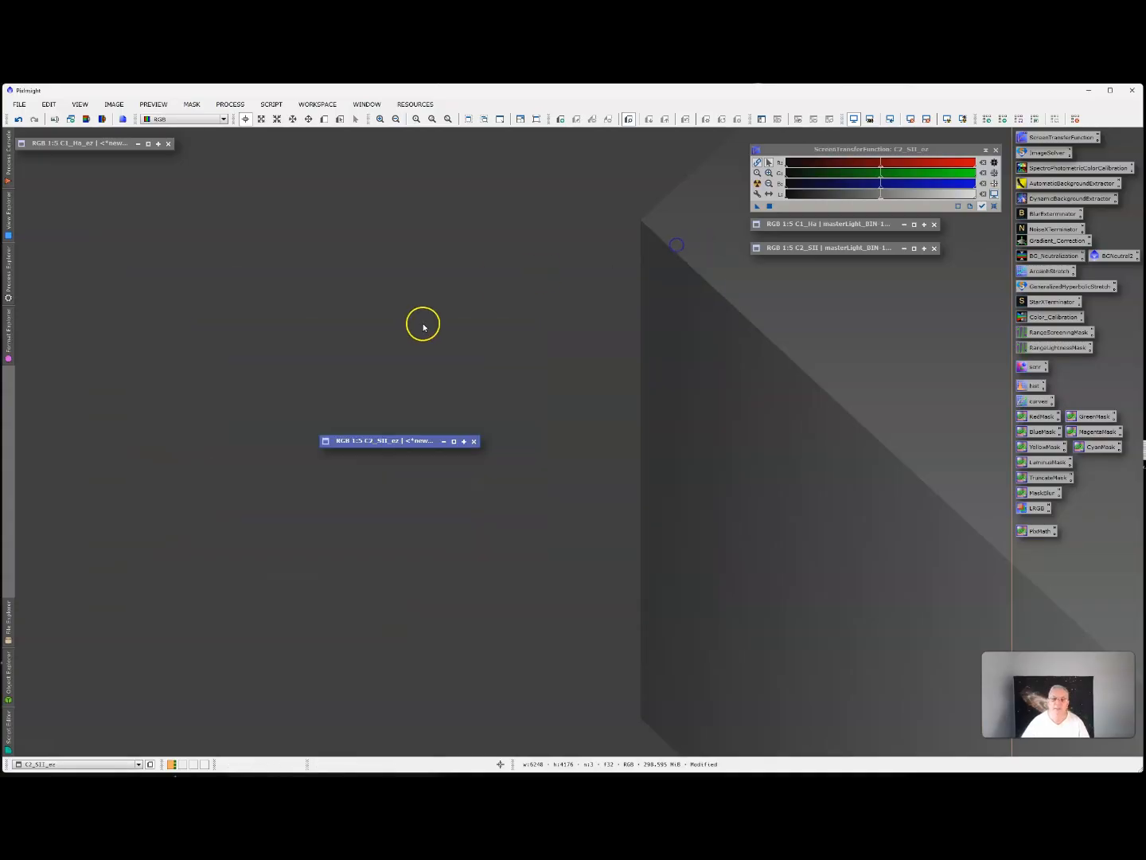
{"action": "left_click_drag", "start_coordinate": [402, 443], "coordinate": [96, 171]}
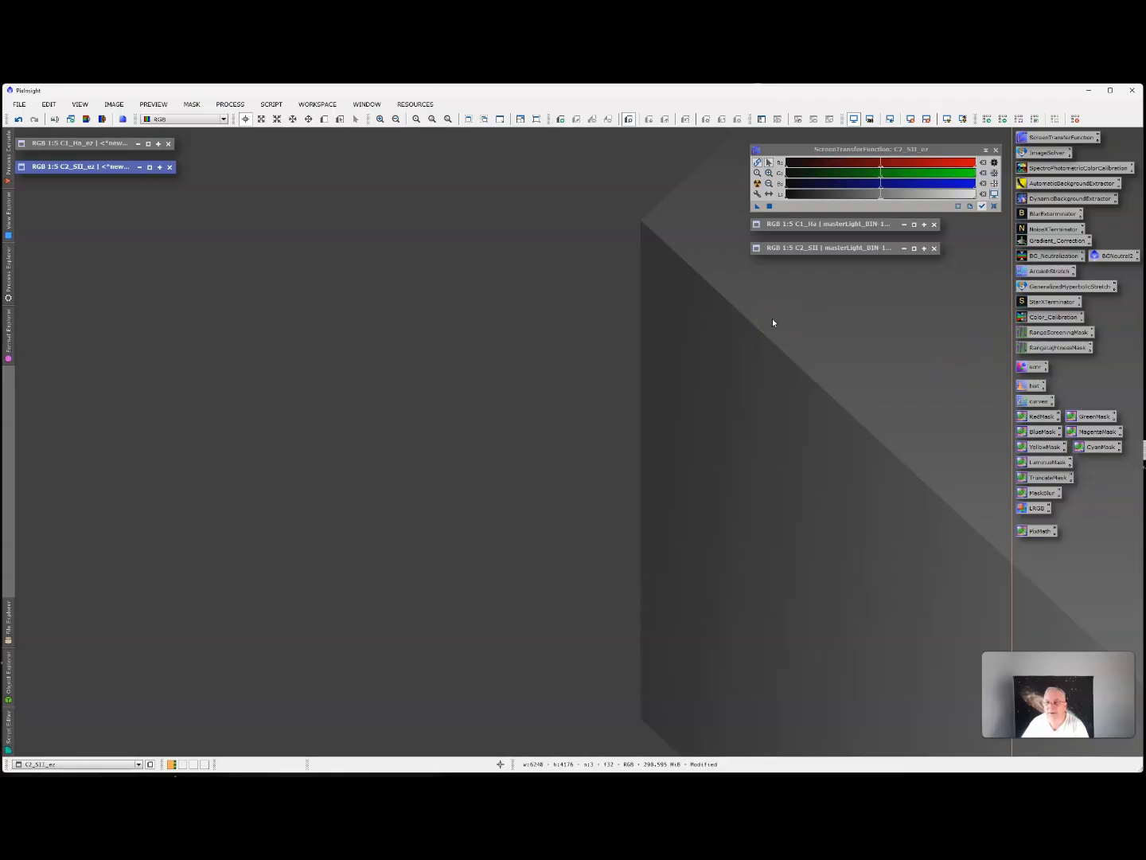
Restore and duplicate the C1_Ha image, collapse the original and reposition the clone in the workspace.
{"action": "double_click", "coordinate": [825, 224]}
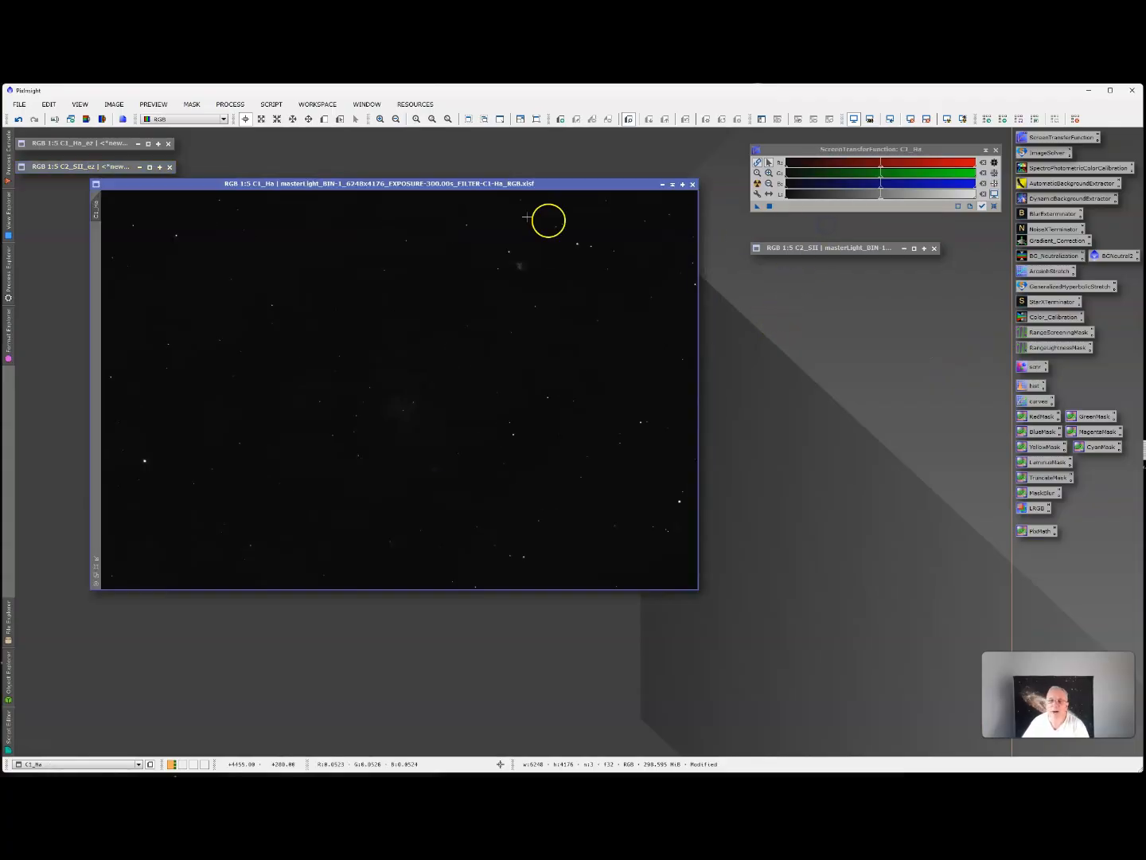
{"action": "right_click", "coordinate": [96, 211]}
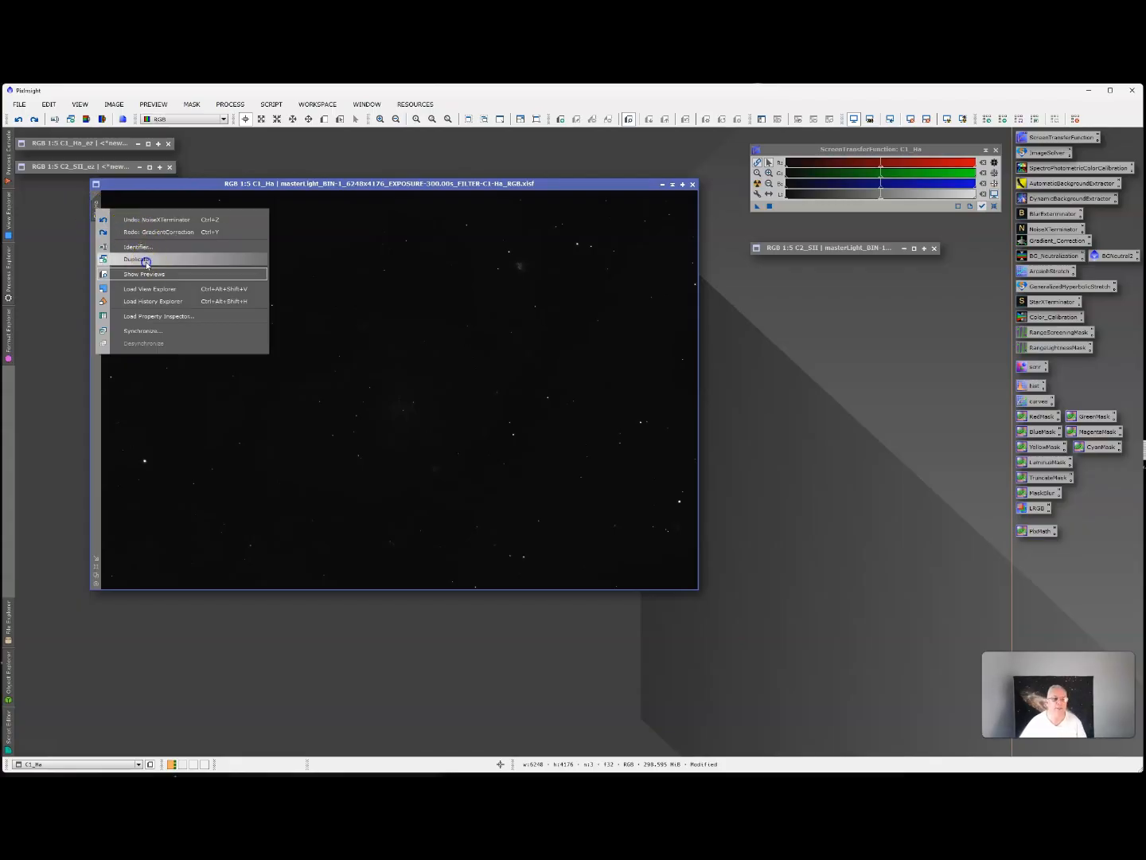
{"action": "left_click", "coordinate": [145, 261]}
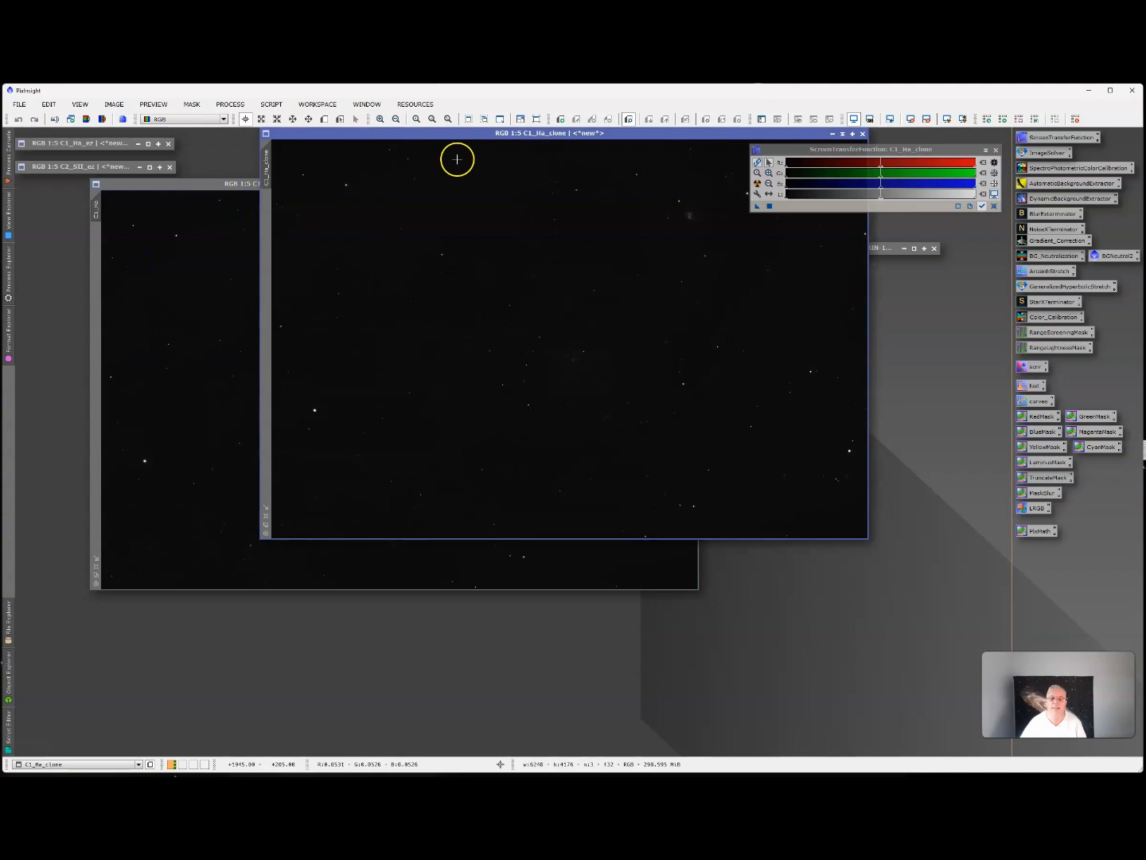
{"action": "left_click_drag", "start_coordinate": [460, 133], "coordinate": [341, 275]}
{"action": "left_click", "coordinate": [672, 186]}
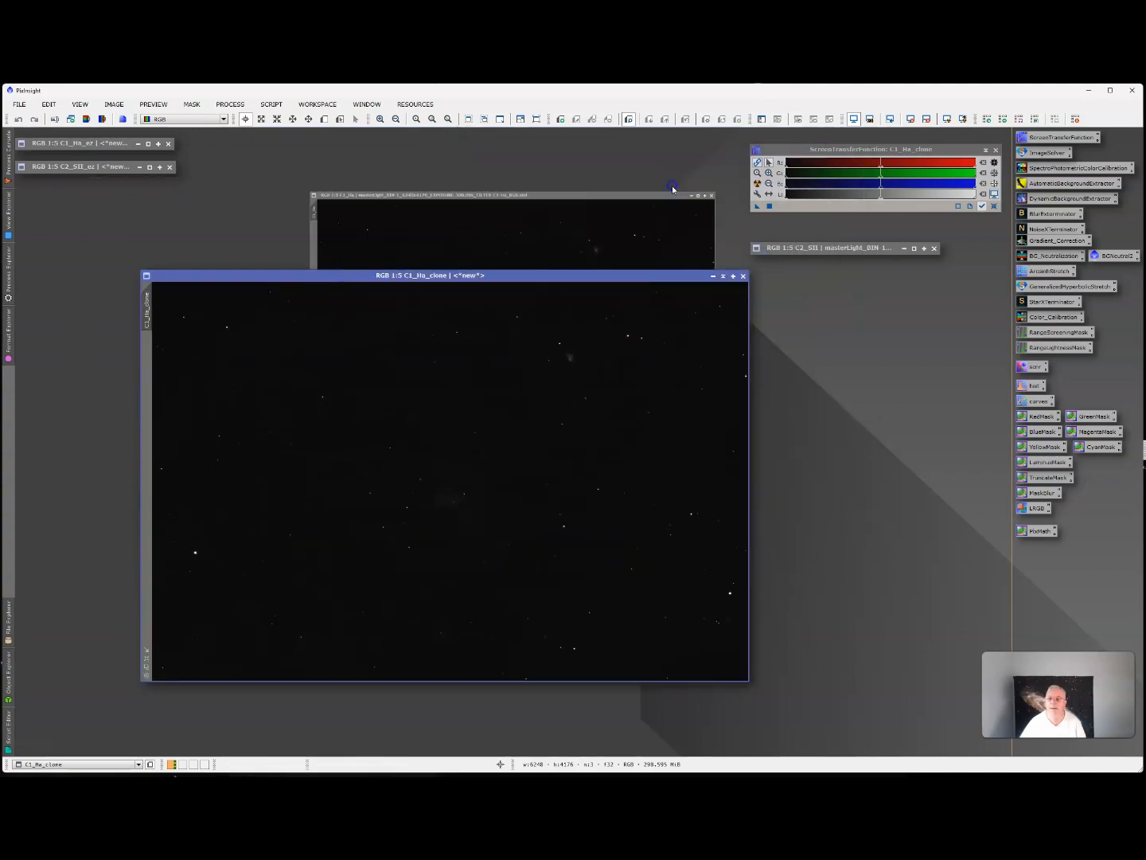
{"action": "left_click_drag", "start_coordinate": [602, 276], "coordinate": [583, 232]}
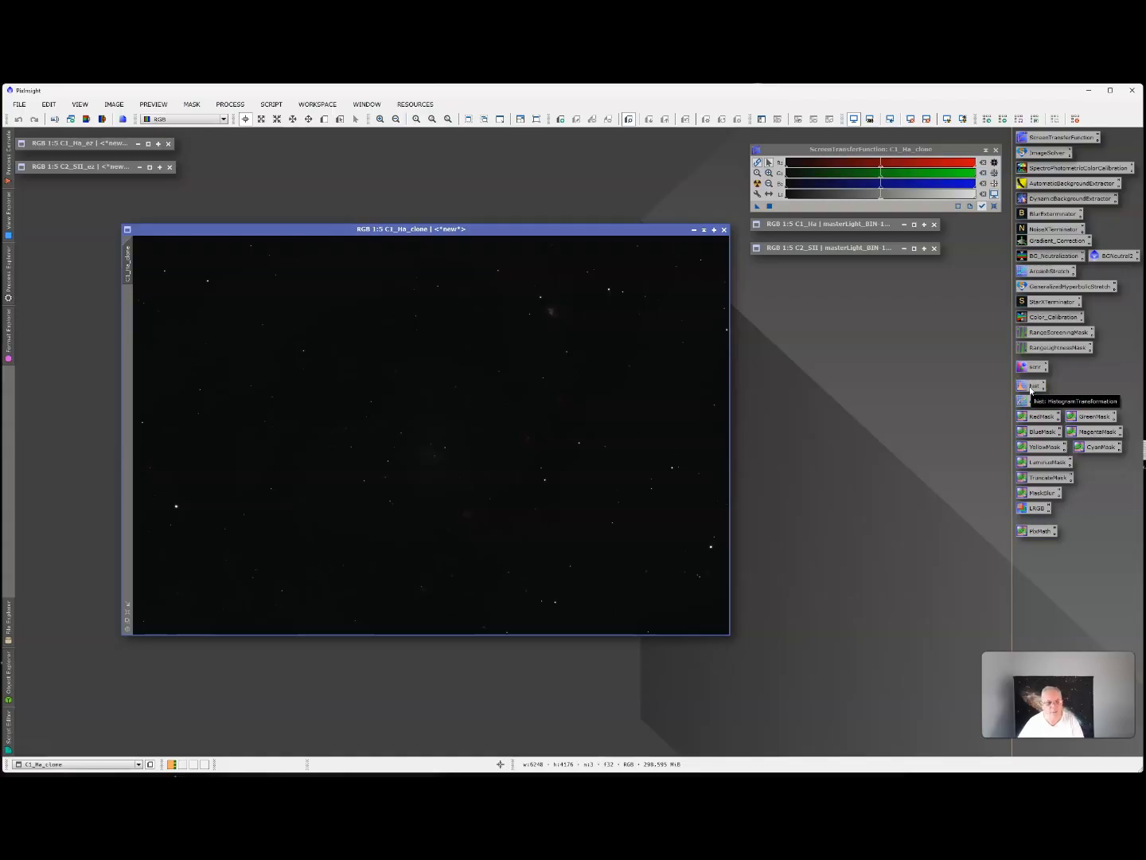
{"action": "left_click", "coordinate": [8, 275]}
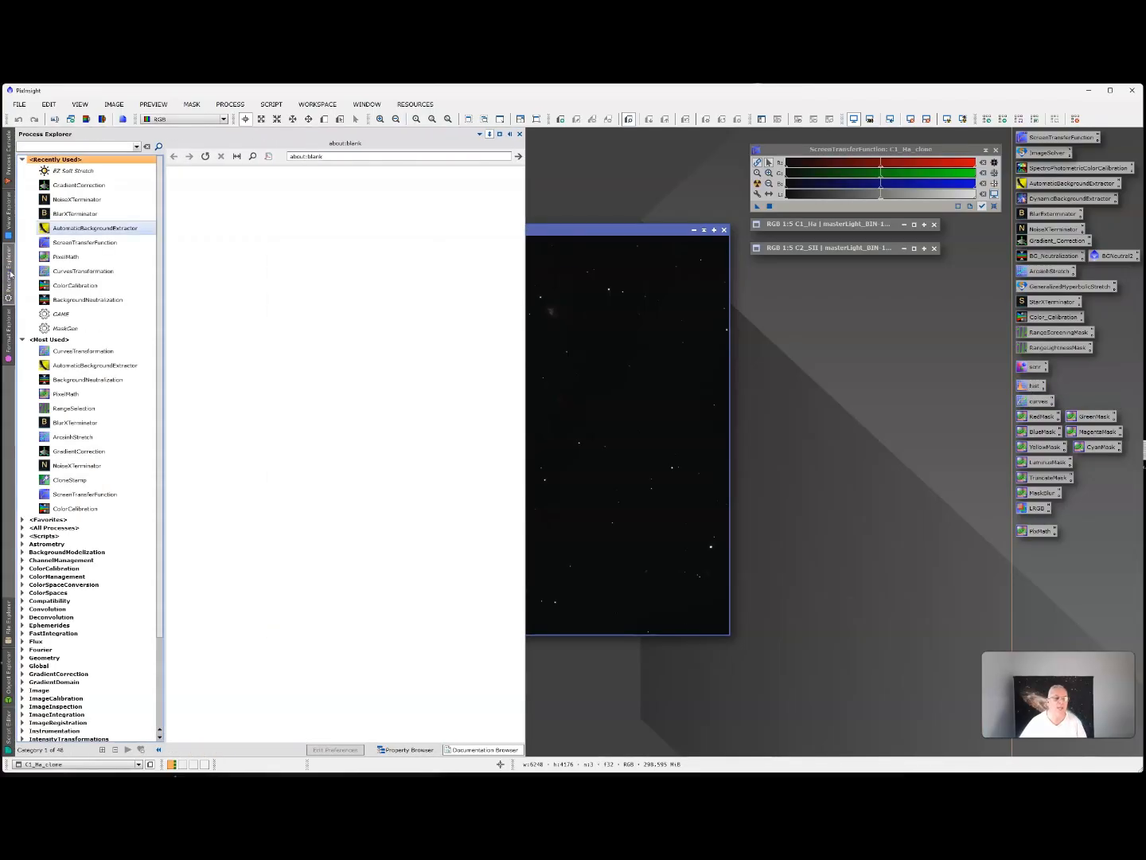
{"action": "type", "text": "hist"}
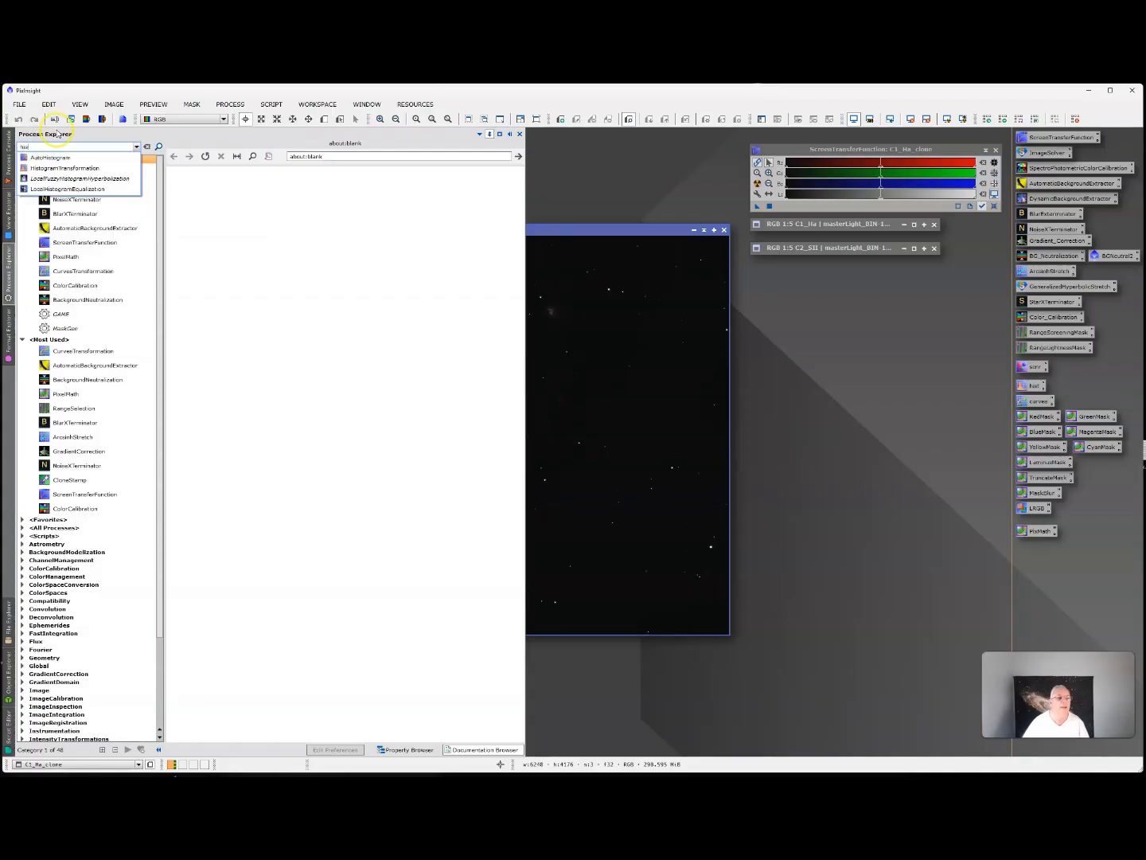
{"action": "left_click", "coordinate": [80, 168]}
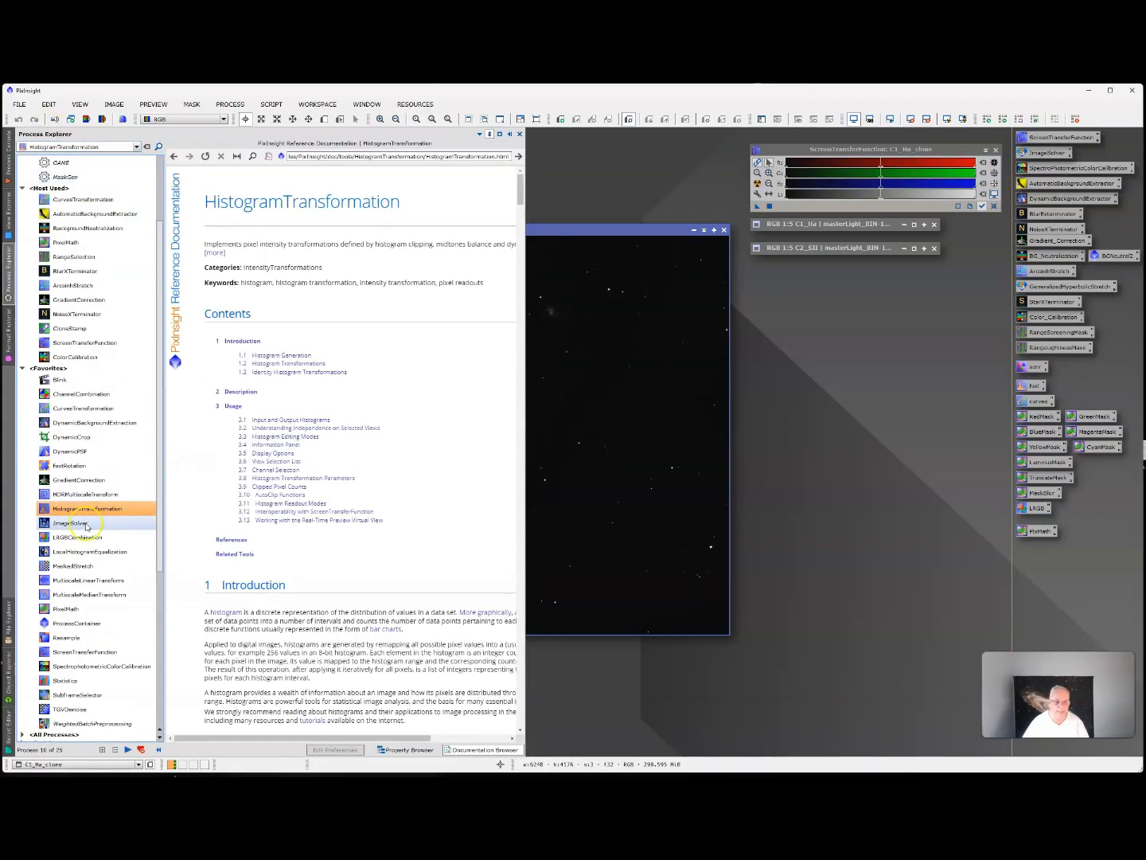
{"action": "left_click", "coordinate": [880, 426]}
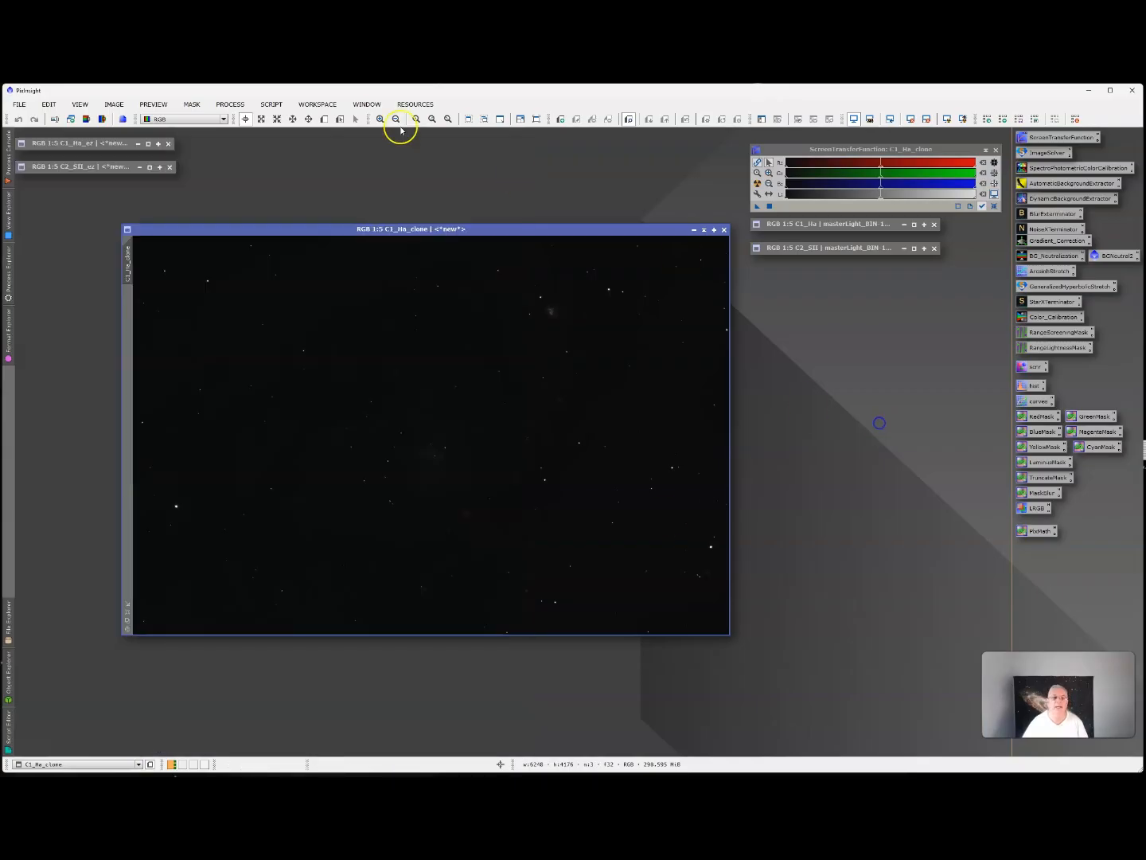
Open the HistogramTransformation process and arrange its window and the C1_Ha clone so neither covers the other.
{"action": "left_click", "coordinate": [230, 105]}
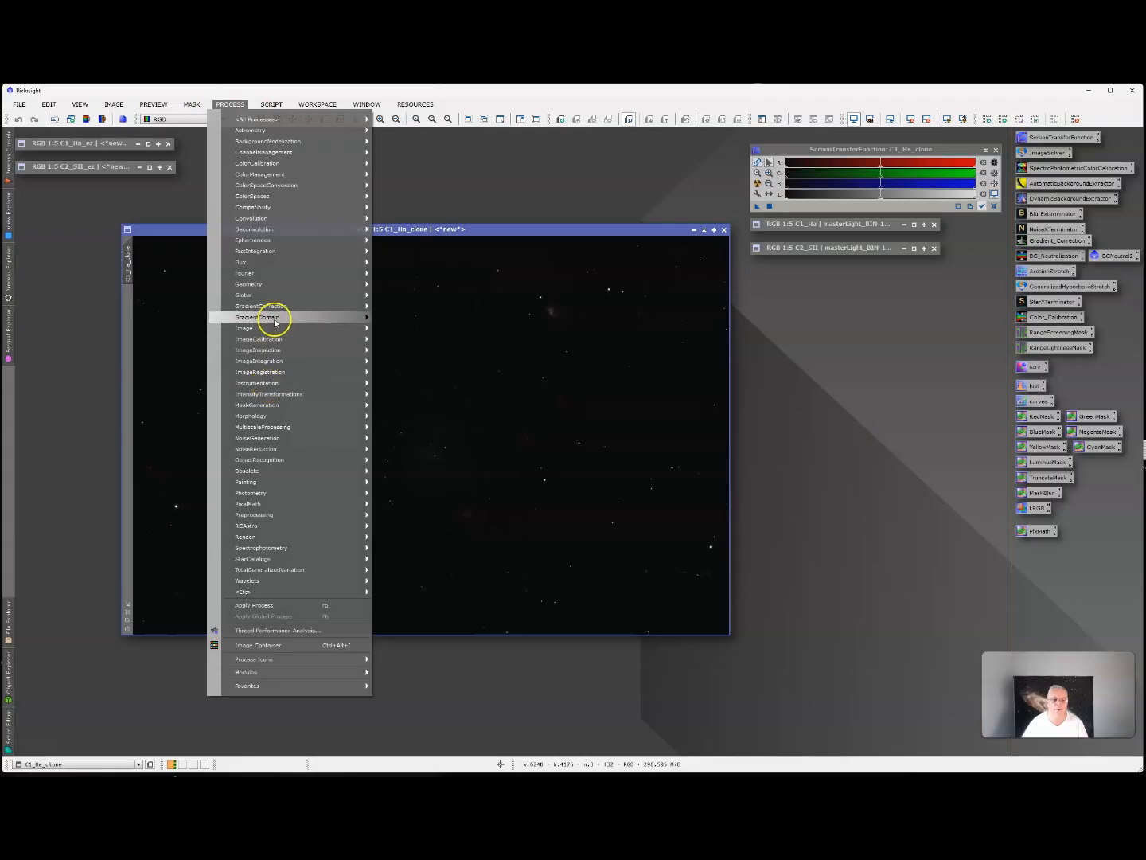
{"action": "mouse_move", "coordinate": [256, 119]}
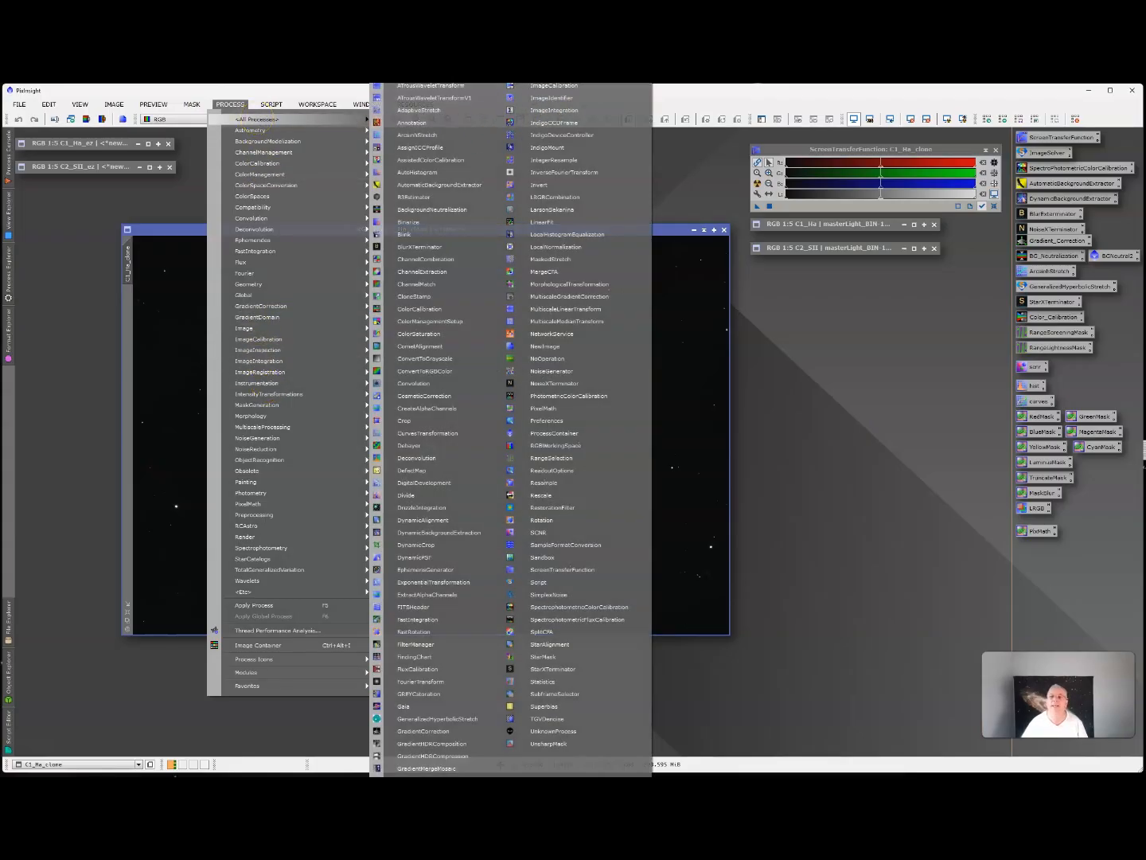
{"action": "left_click", "coordinate": [589, 64]}
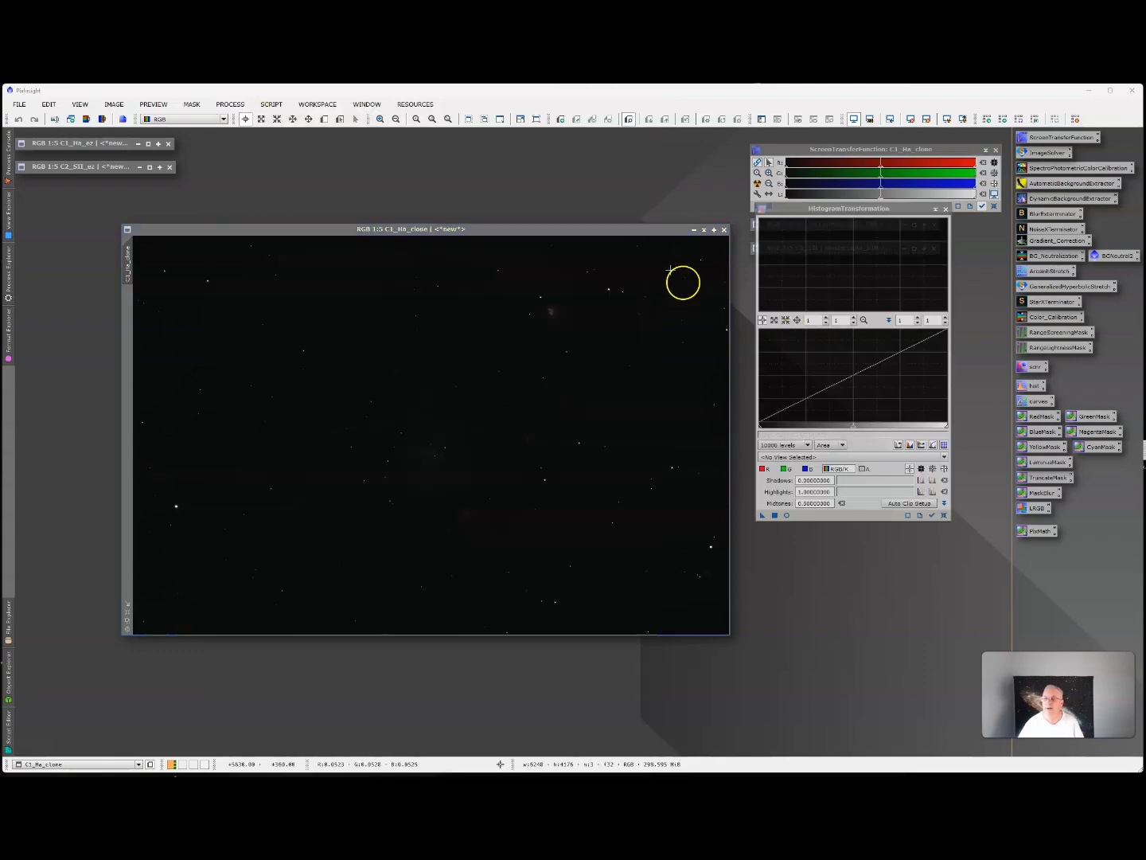
{"action": "left_click_drag", "start_coordinate": [618, 224], "coordinate": [578, 187]}
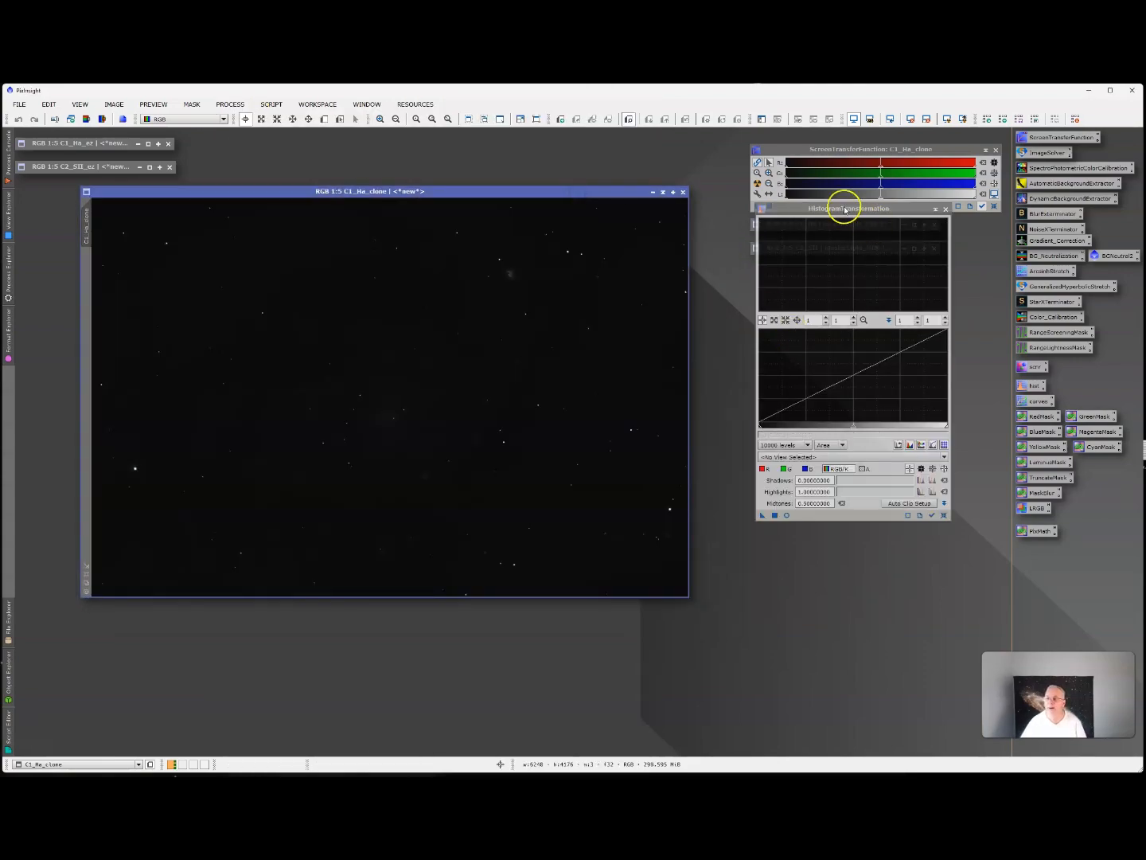
{"action": "left_click_drag", "start_coordinate": [845, 205], "coordinate": [844, 237]}
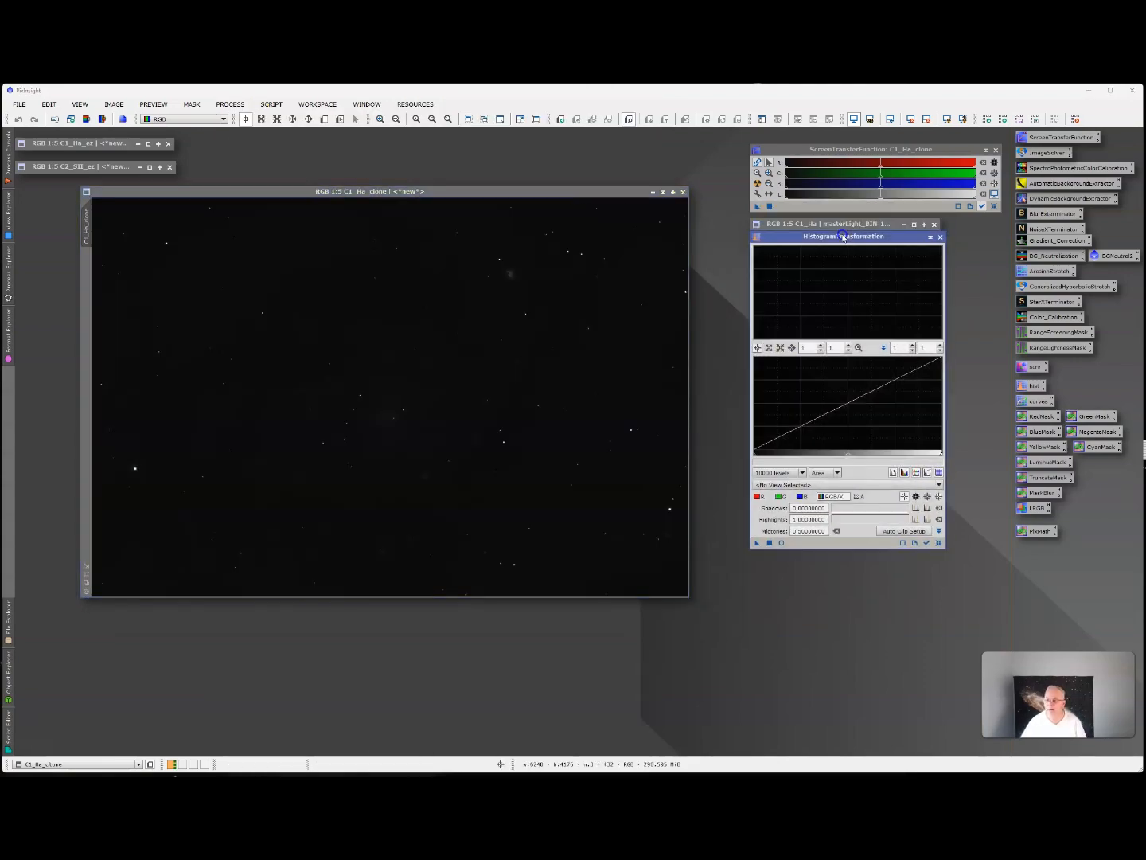
Load C1_Ha_clone as the HistogramTransformation view and start a real-time preview, placed over the clone.
{"action": "left_click", "coordinate": [771, 484]}
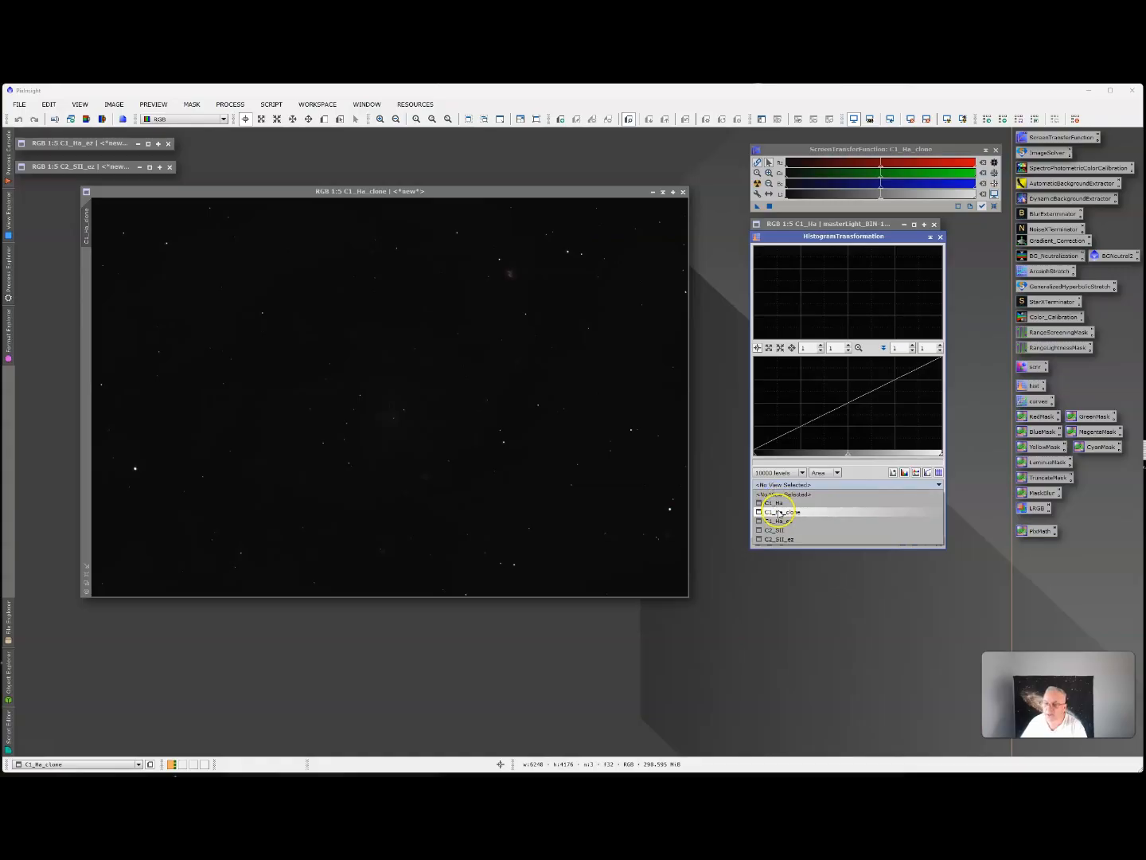
{"action": "left_click", "coordinate": [777, 512]}
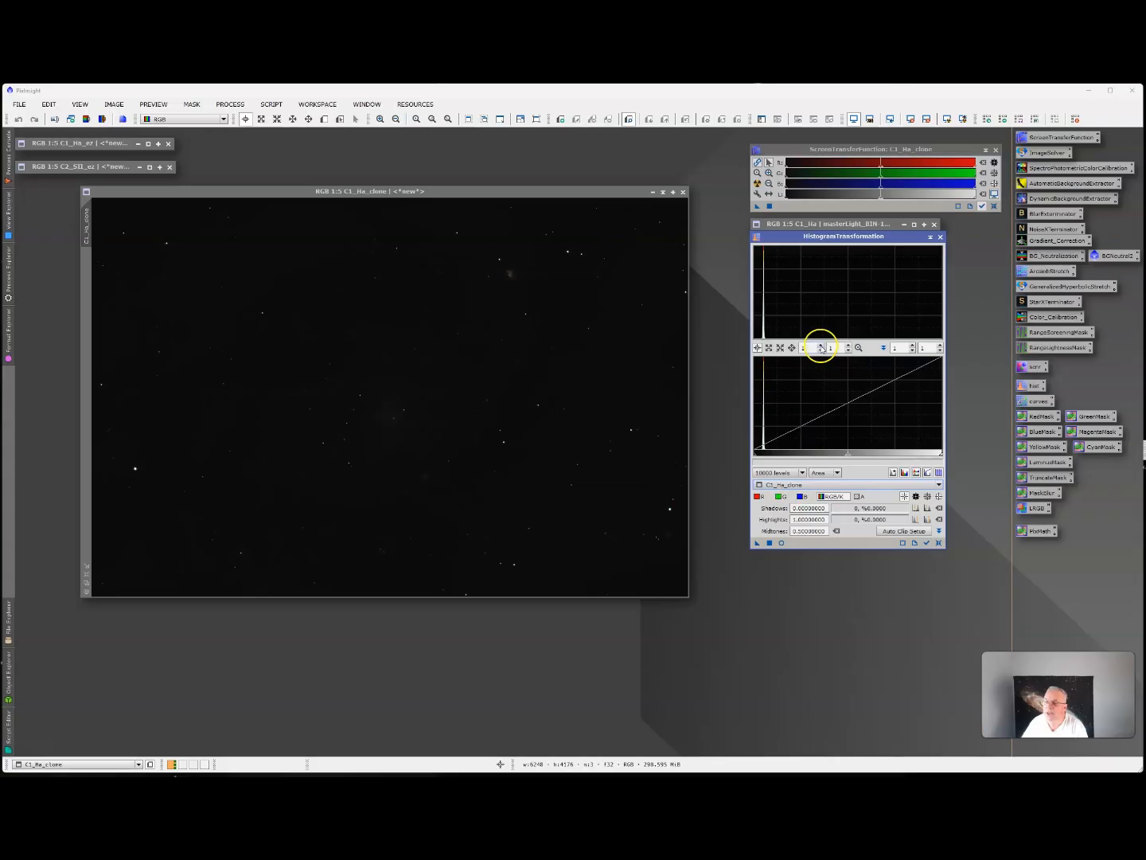
{"action": "left_click", "coordinate": [822, 349]}
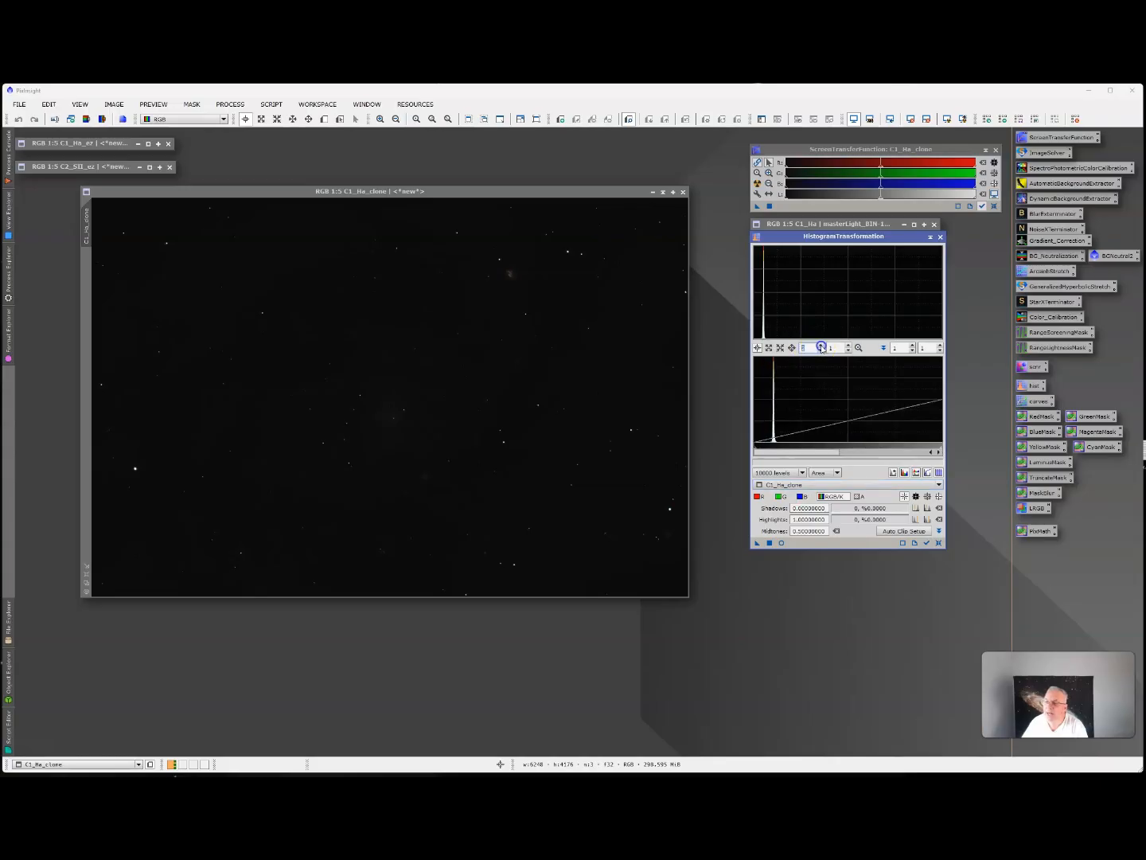
{"action": "left_click", "coordinate": [822, 348]}
{"action": "left_click", "coordinate": [822, 348]}
{"action": "left_click", "coordinate": [821, 349]}
{"action": "left_click", "coordinate": [822, 349]}
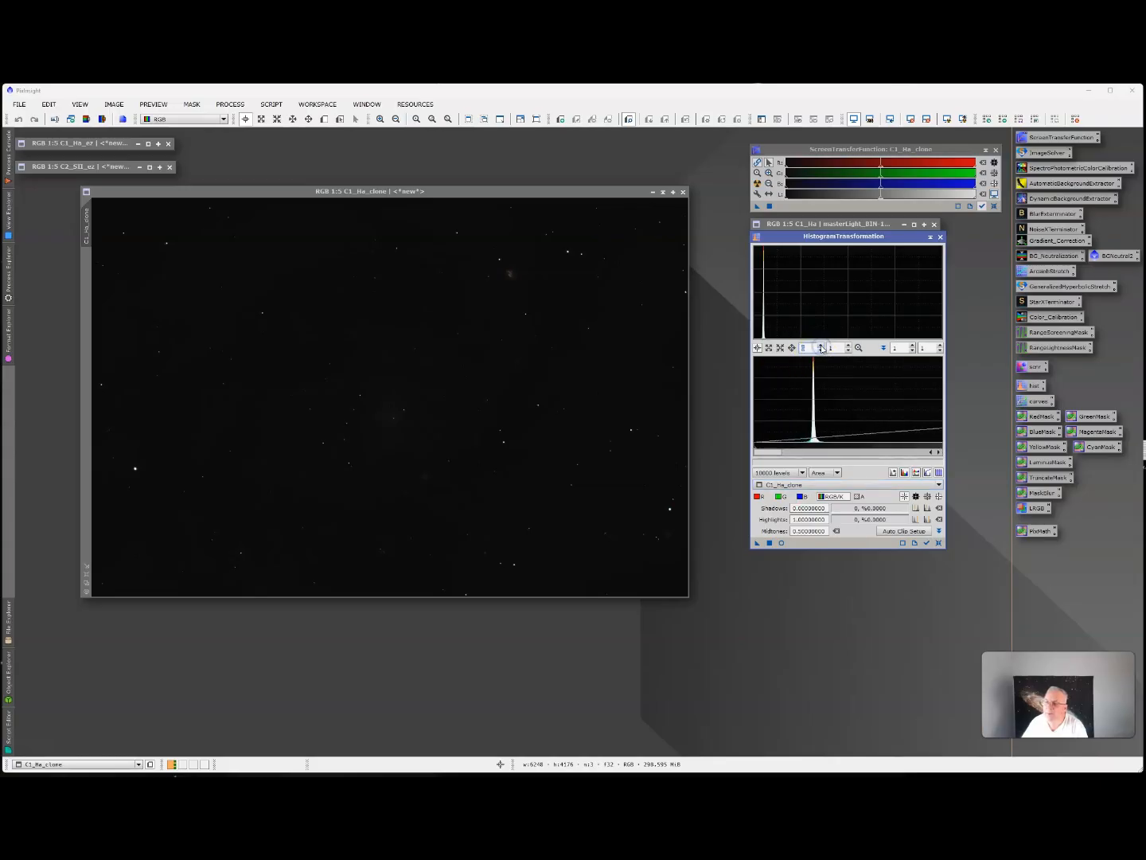
{"action": "left_click", "coordinate": [821, 348]}
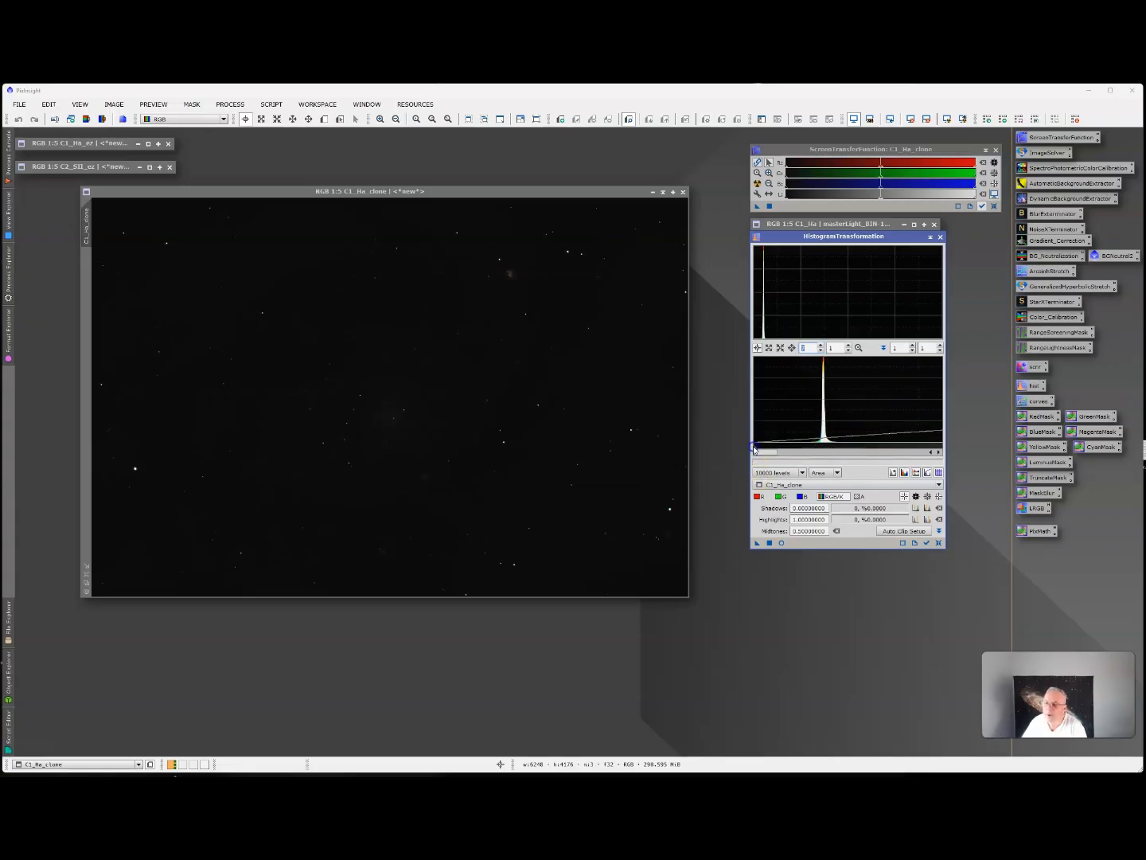
{"action": "left_click", "coordinate": [781, 543]}
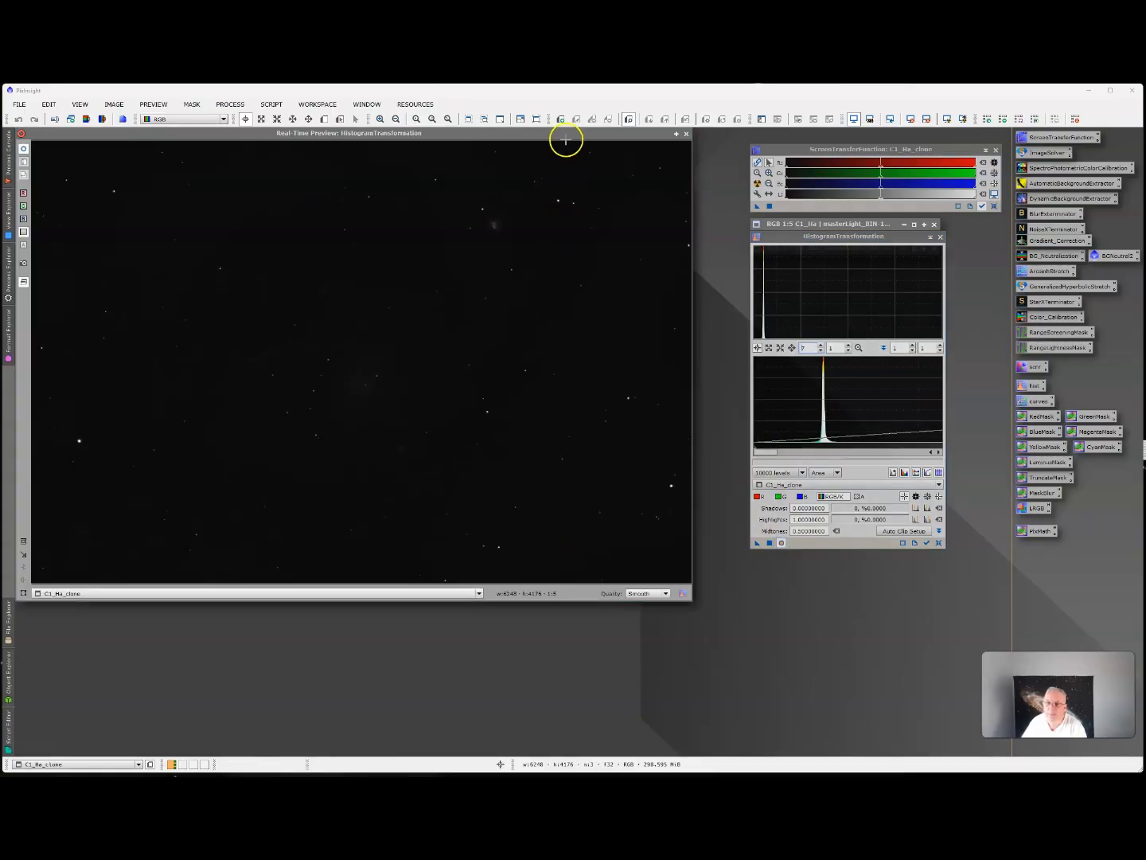
{"action": "left_click_drag", "start_coordinate": [570, 141], "coordinate": [570, 173]}
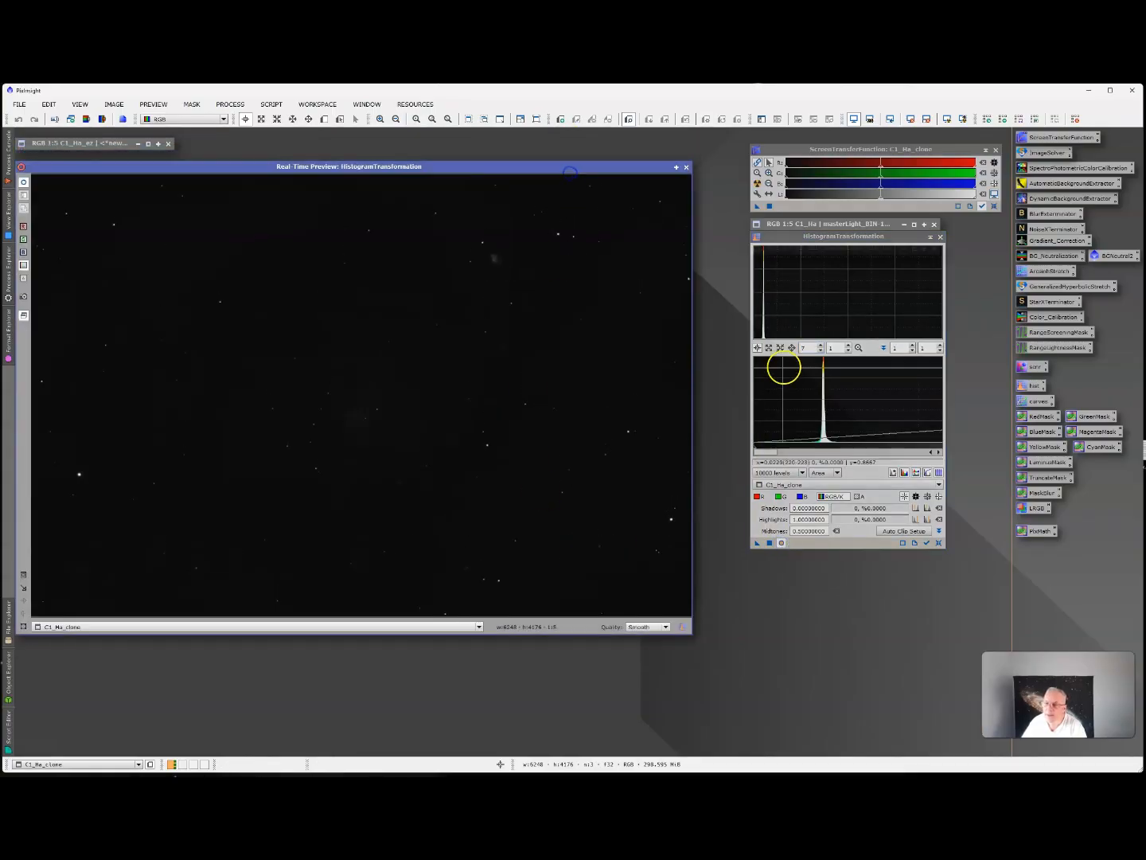
Set a first histogram stretch with shadows at about 0.050, midtones about 0.235 and highlights about 0.201.
{"action": "left_click_drag", "start_coordinate": [755, 449], "coordinate": [817, 446]}
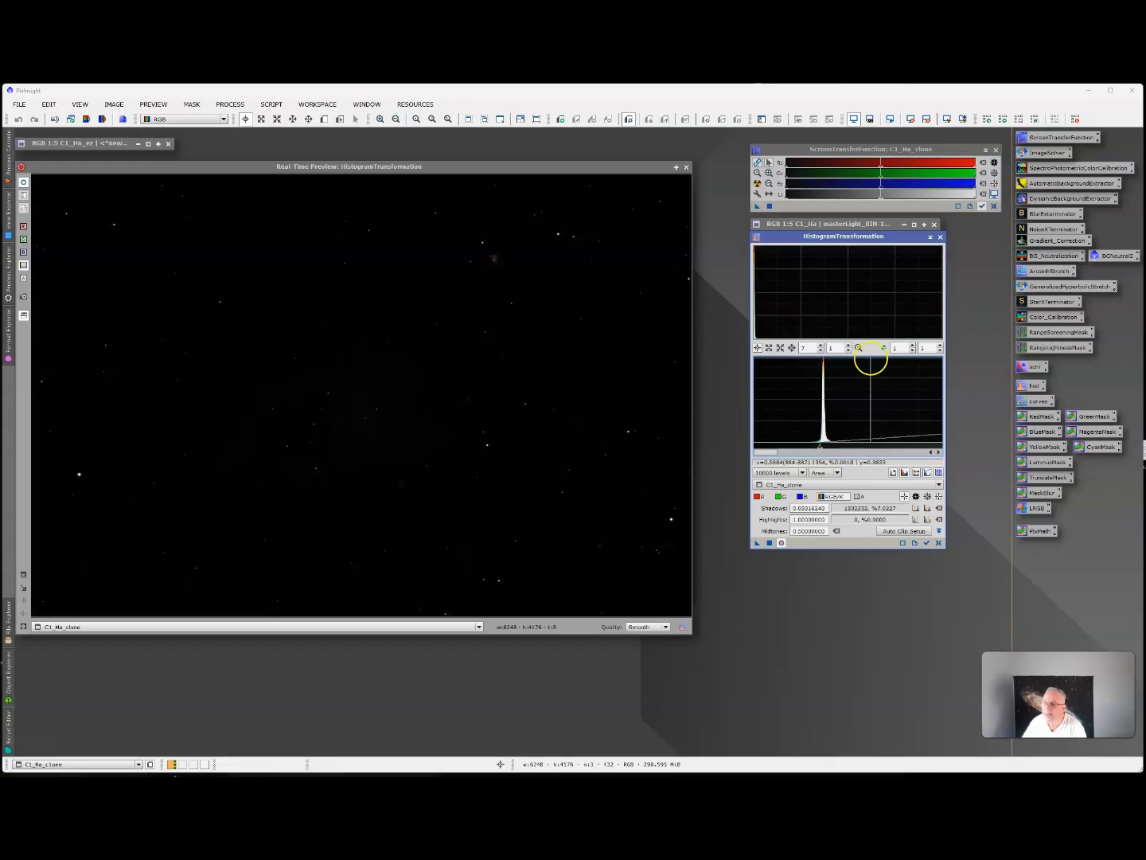
{"action": "left_click", "coordinate": [820, 351]}
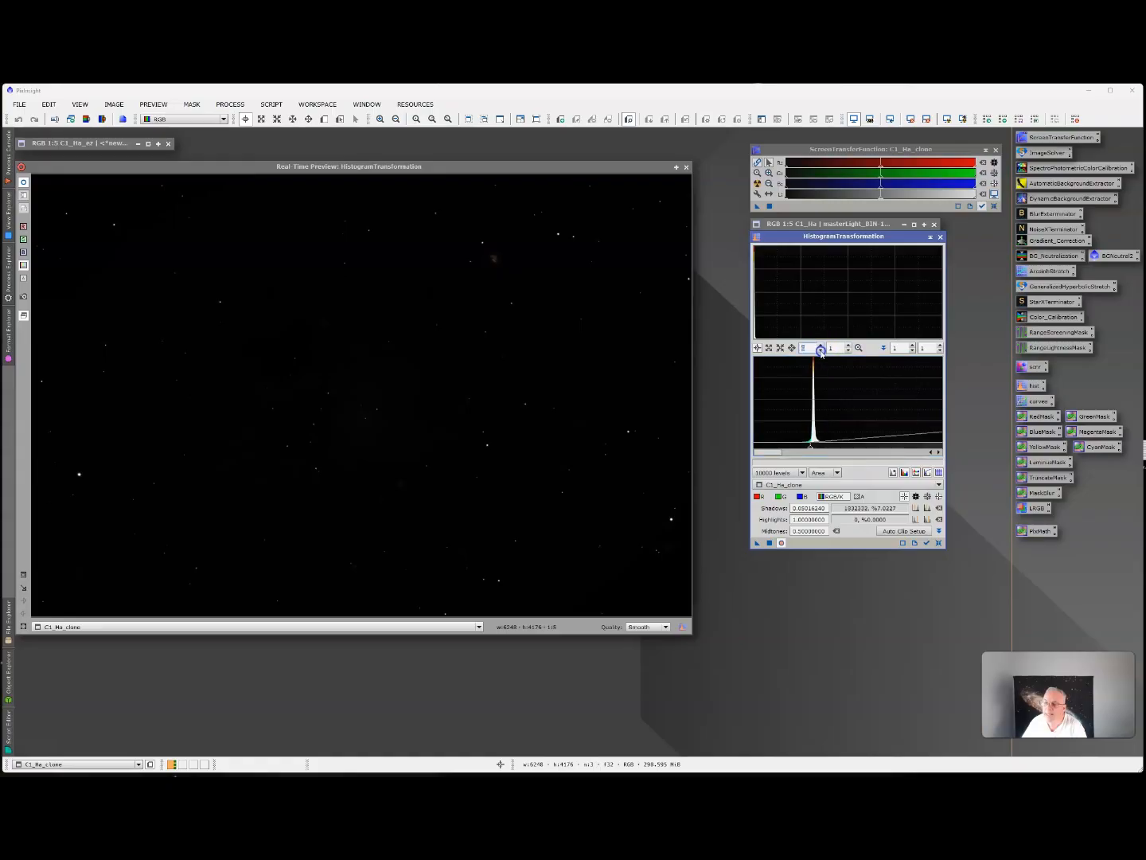
{"action": "left_click", "coordinate": [820, 351]}
{"action": "left_click", "coordinate": [820, 351]}
{"action": "left_click", "coordinate": [821, 352]}
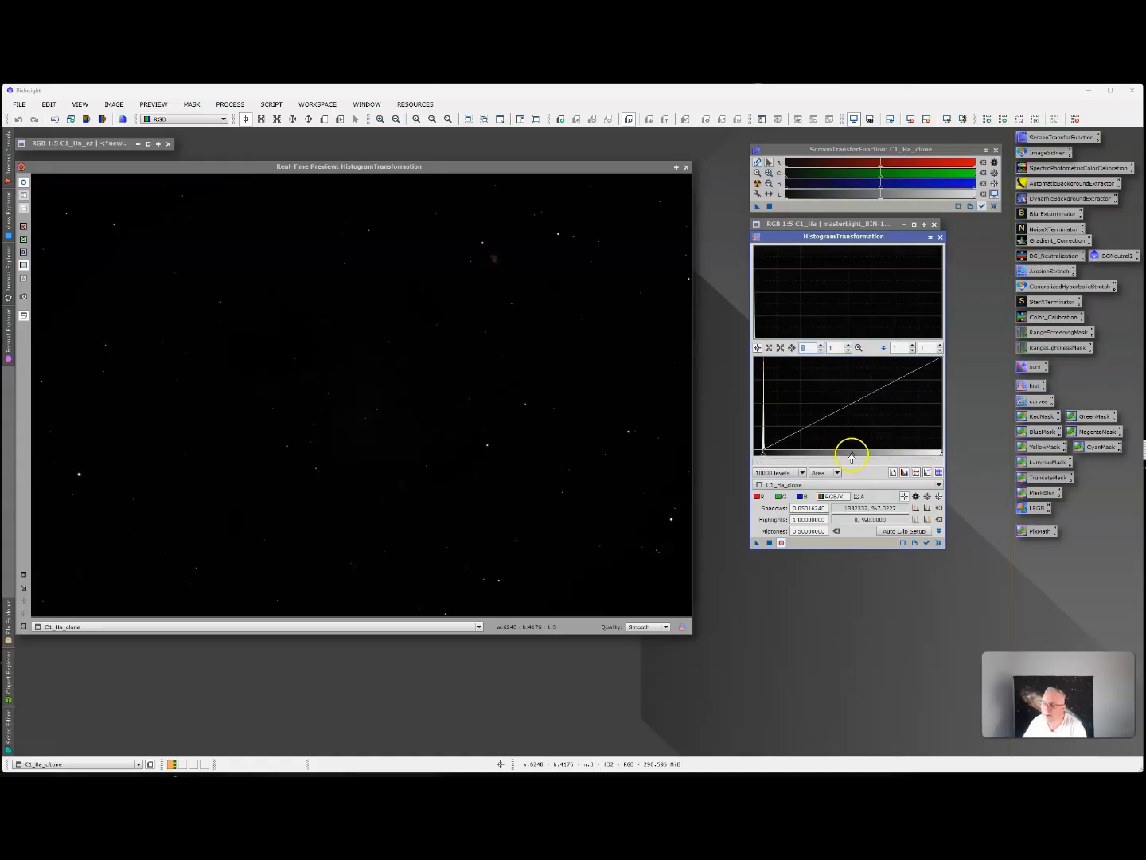
{"action": "left_click_drag", "start_coordinate": [853, 455], "coordinate": [805, 460]}
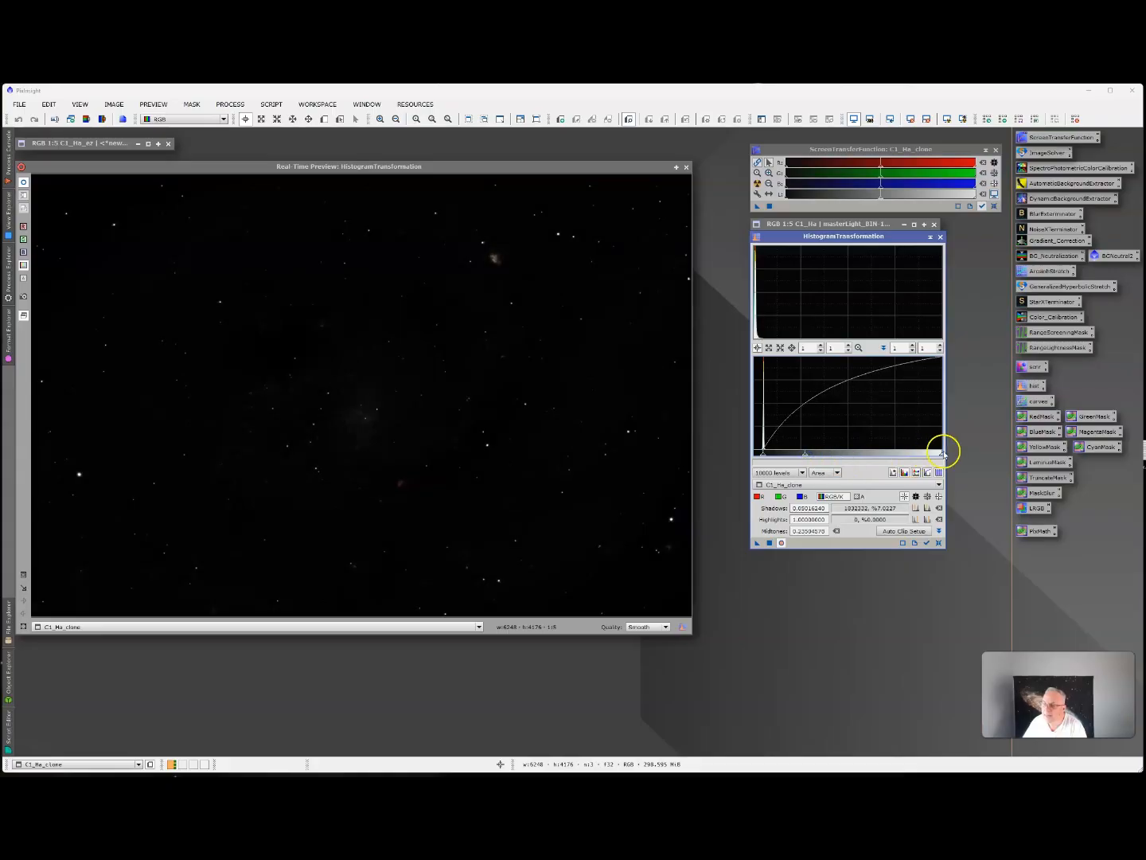
{"action": "left_click_drag", "start_coordinate": [940, 454], "coordinate": [810, 451]}
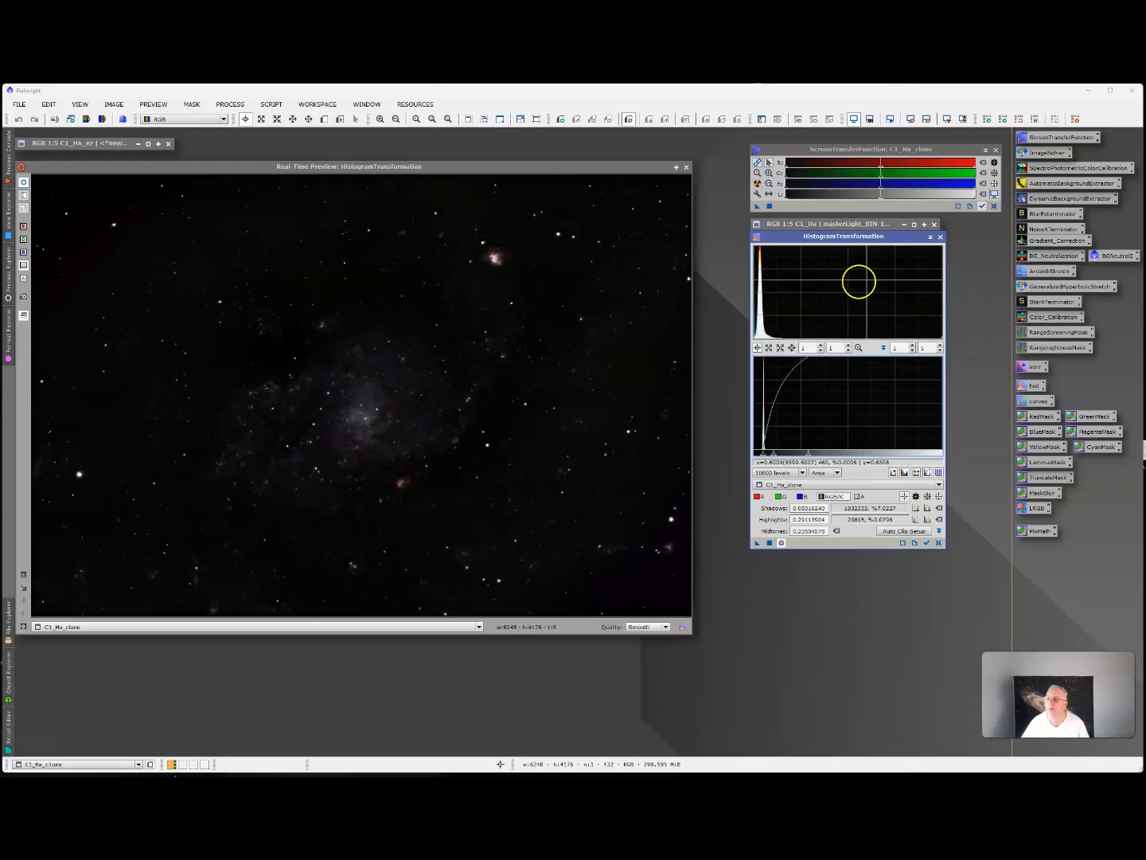
Brighten the previewed stretch by lowering the midtones to about 0.112 and the highlights to about 0.164.
{"action": "left_click", "coordinate": [821, 345]}
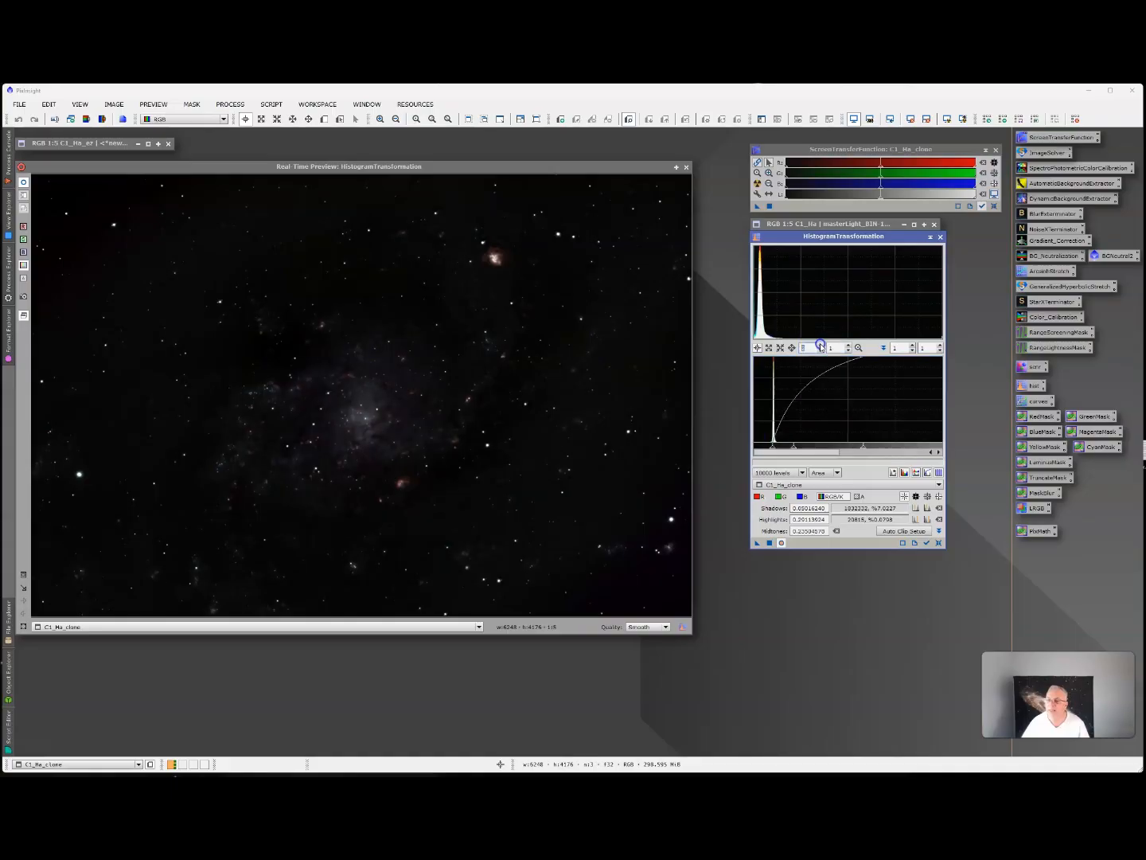
{"action": "left_click", "coordinate": [820, 345]}
{"action": "left_click", "coordinate": [821, 345]}
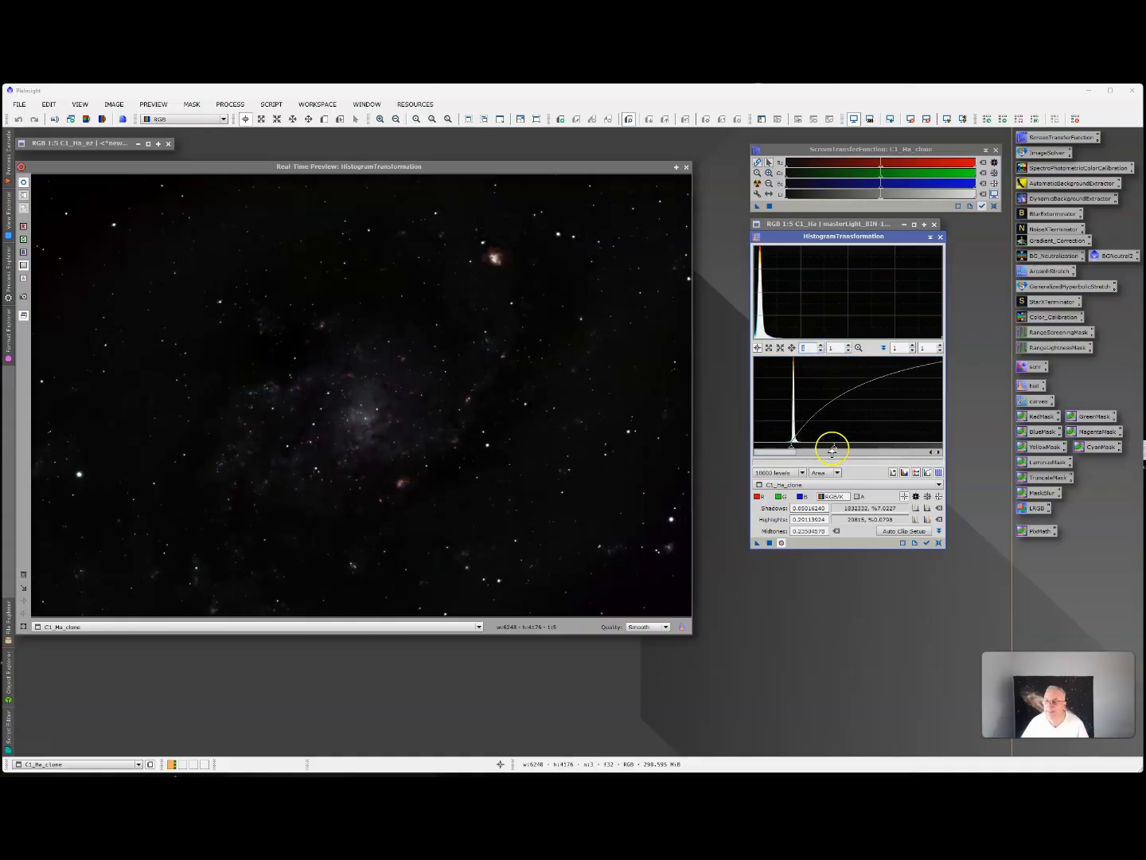
{"action": "left_click_drag", "start_coordinate": [835, 448], "coordinate": [803, 455]}
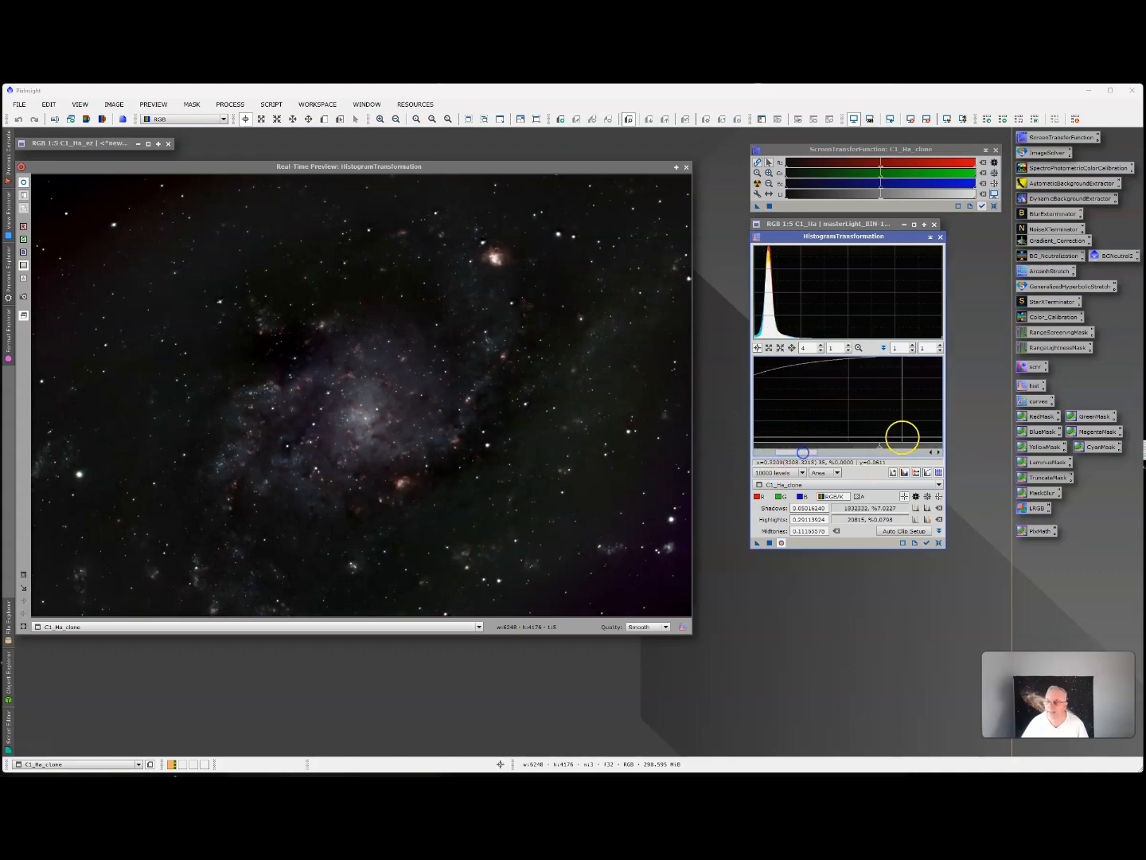
{"action": "left_click_drag", "start_coordinate": [879, 448], "coordinate": [747, 454]}
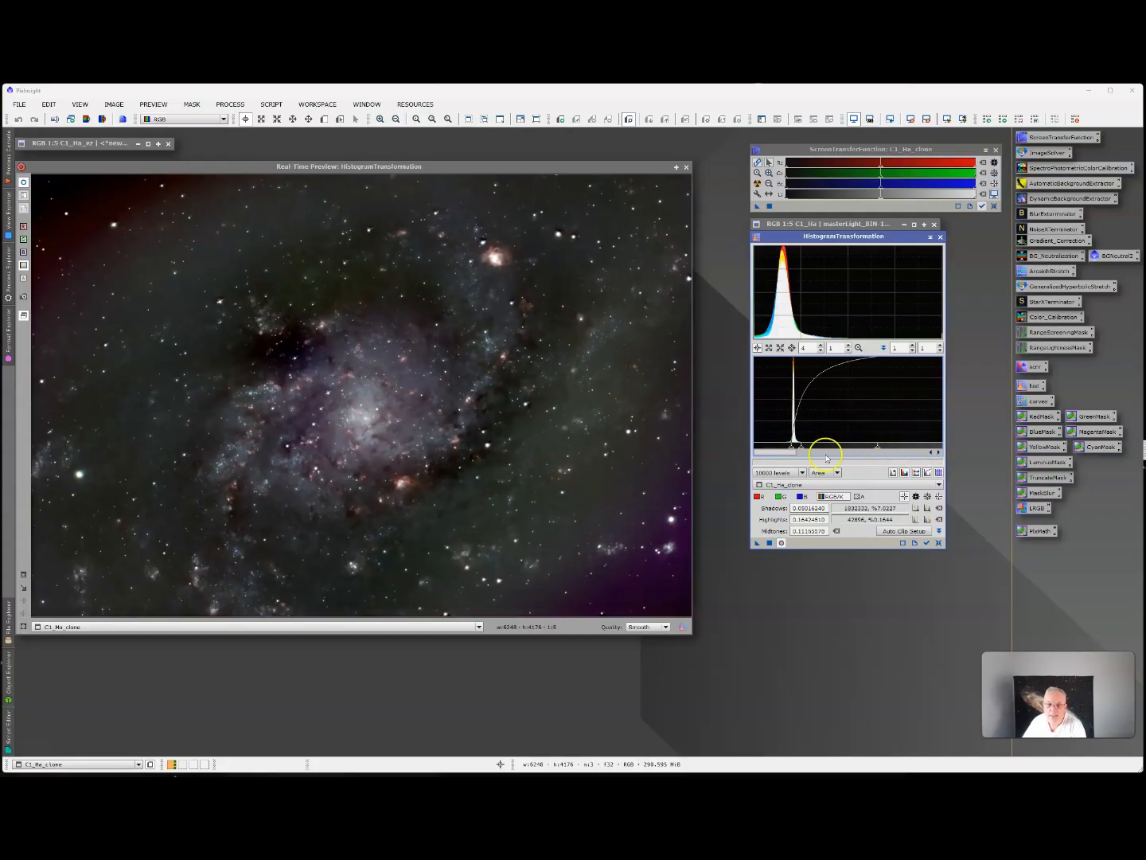
Fine-tune the stretch to shadows of about 0.052, midtones of about 0.171 and highlights of about 0.130.
{"action": "left_click_drag", "start_coordinate": [803, 448], "coordinate": [797, 447]}
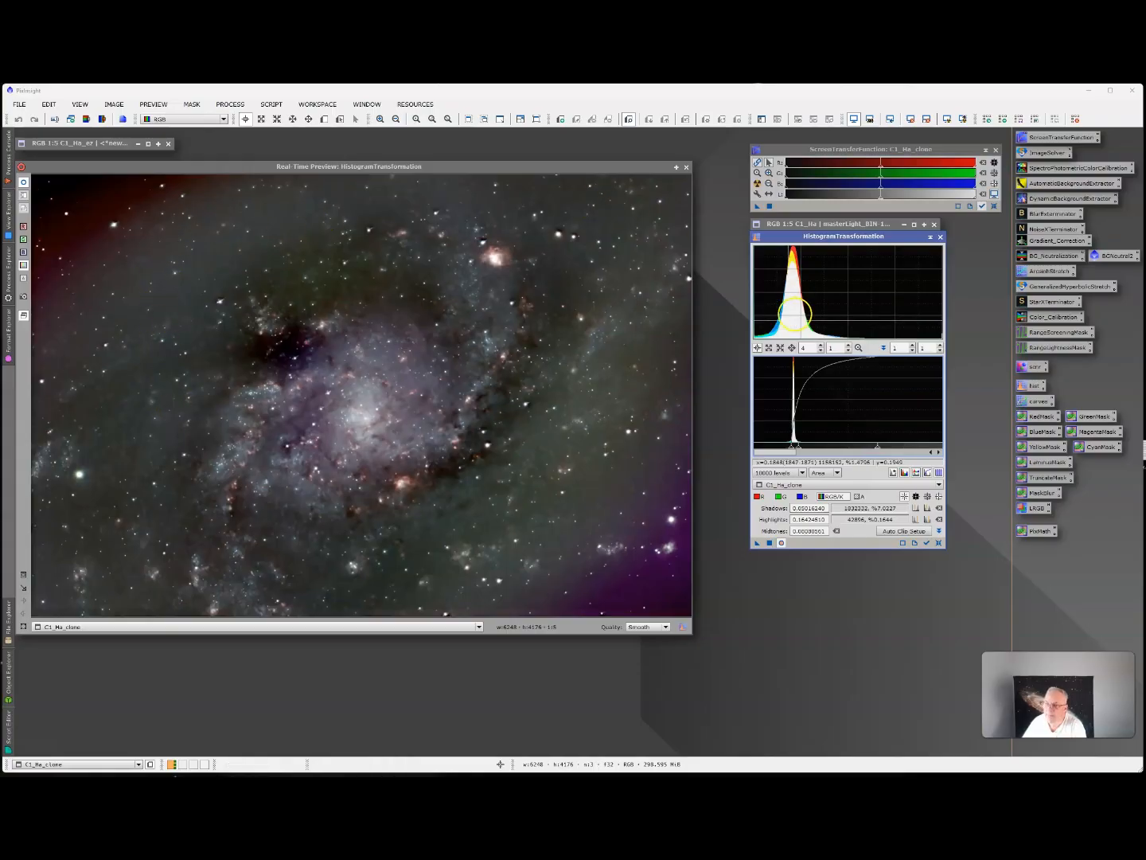
{"action": "left_click_drag", "start_coordinate": [798, 448], "coordinate": [800, 448]}
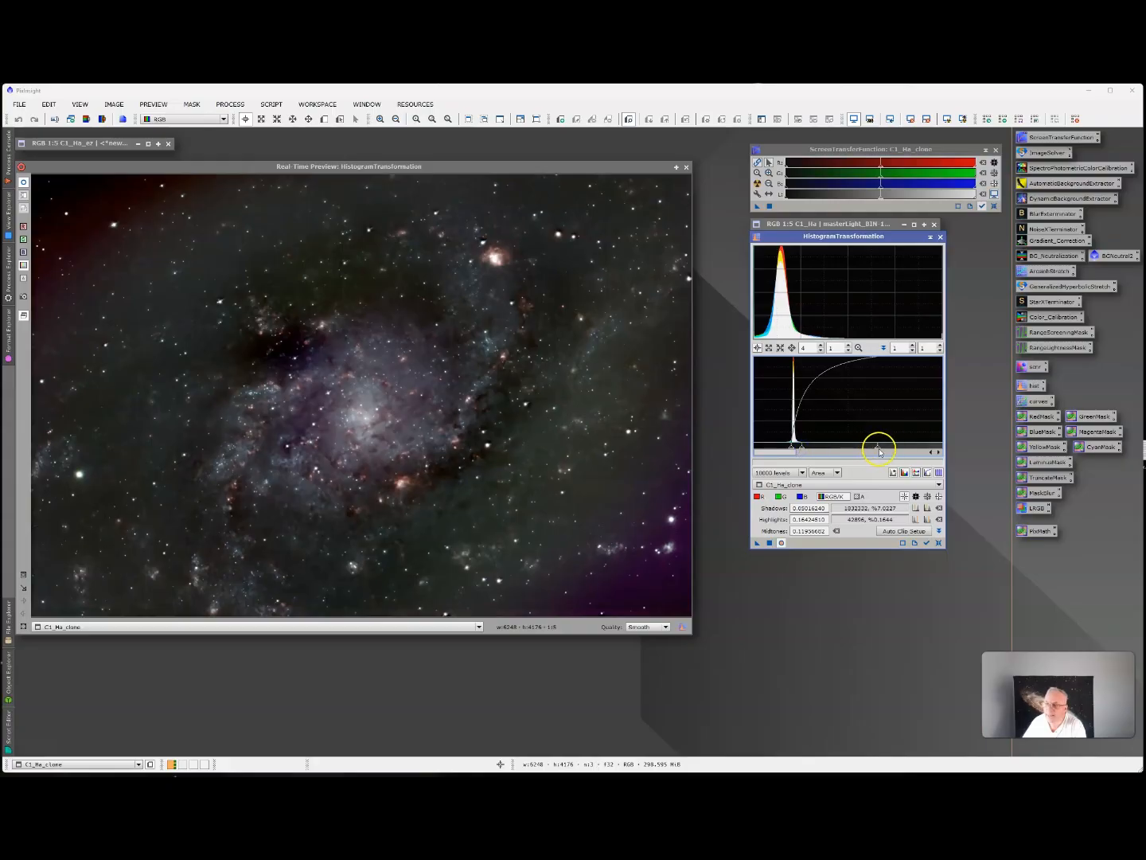
{"action": "left_click_drag", "start_coordinate": [879, 451], "coordinate": [793, 449]}
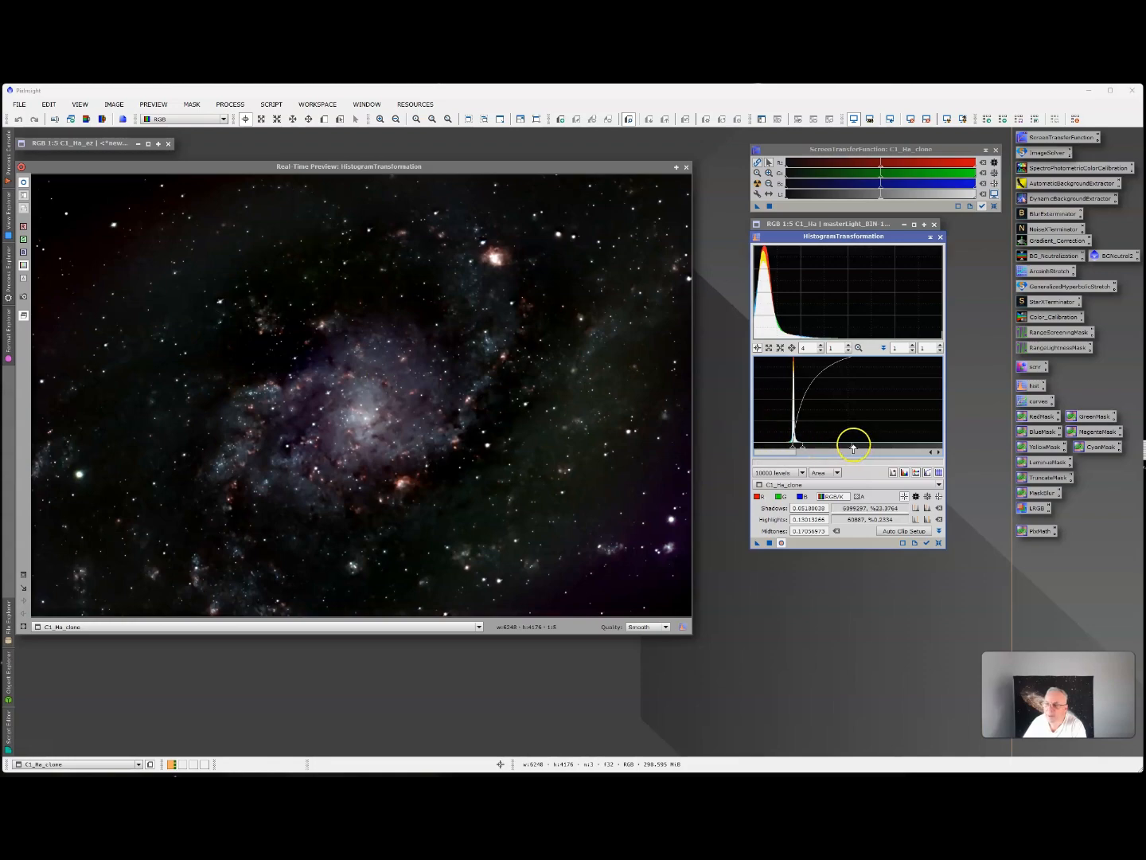
Refine the previewed C1_Ha_clone stretch to midtones of about 0.220 and highlights of about 0.080.
{"action": "left_click_drag", "start_coordinate": [852, 448], "coordinate": [817, 448]}
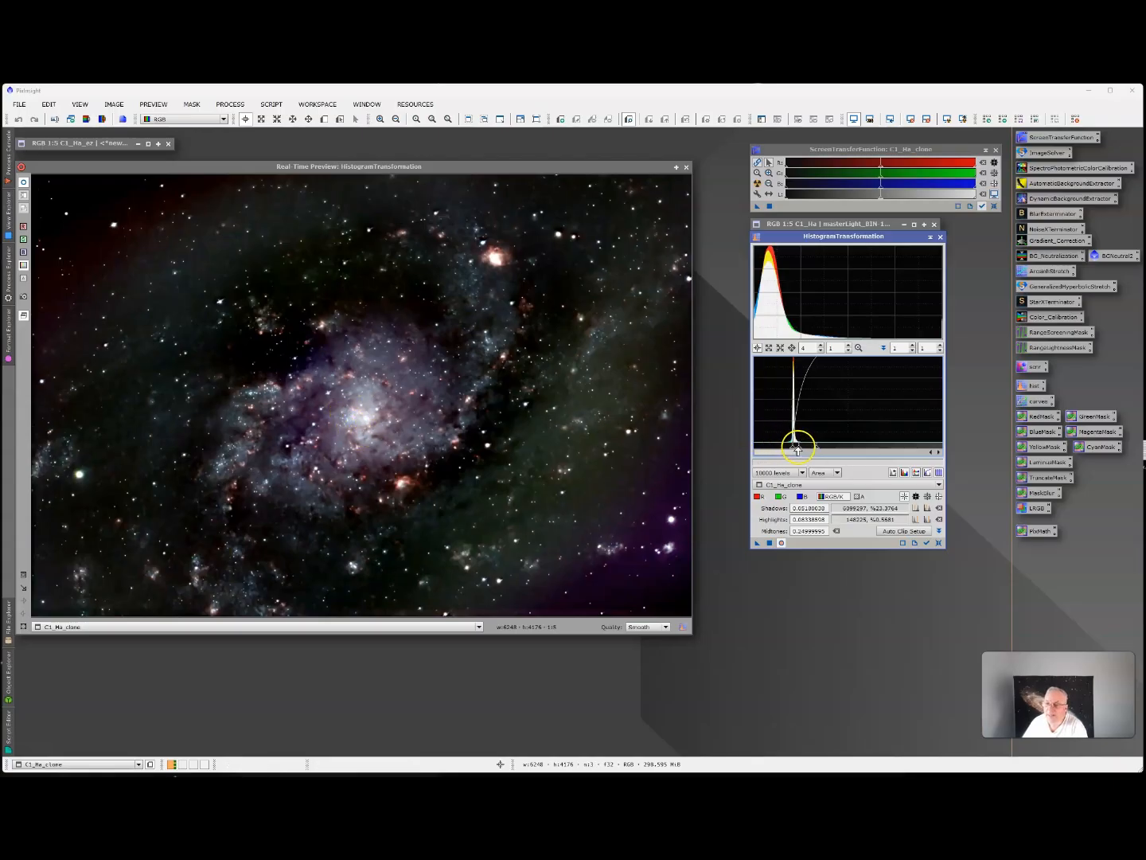
{"action": "left_click_drag", "start_coordinate": [798, 448], "coordinate": [798, 448]}
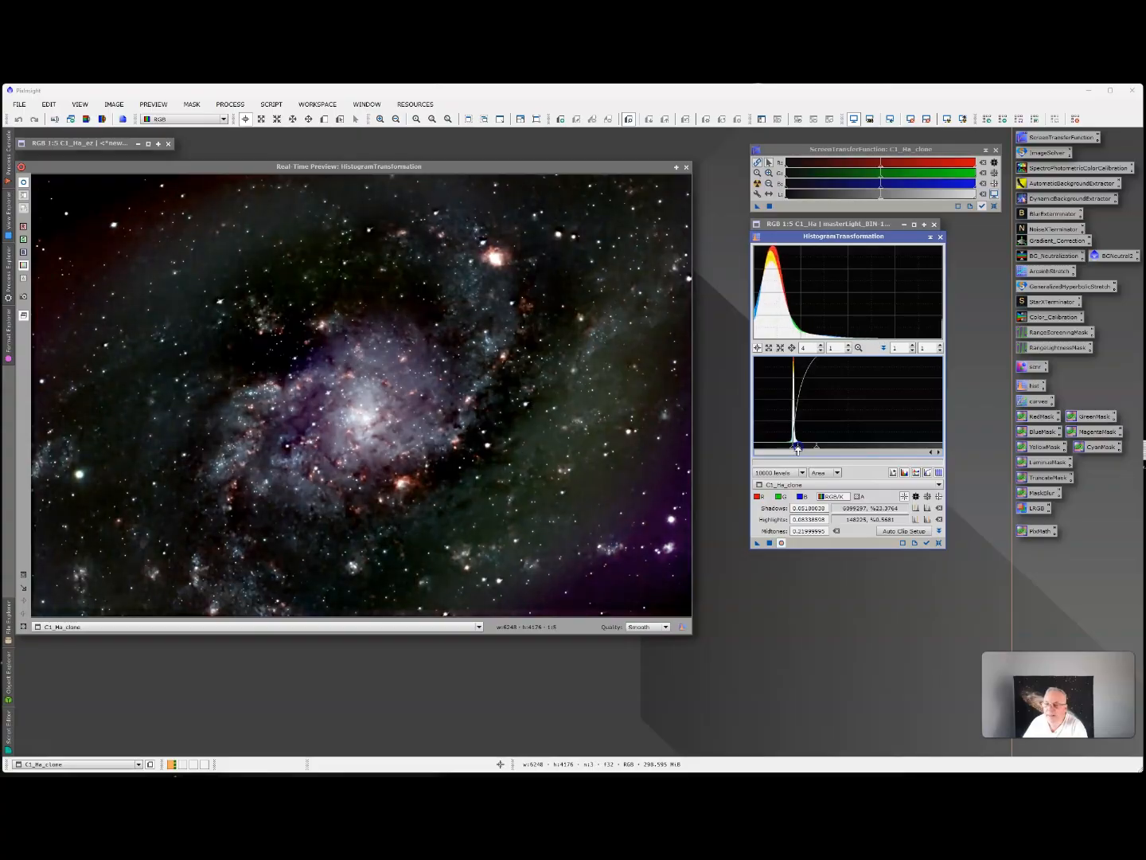
{"action": "left_click_drag", "start_coordinate": [817, 449], "coordinate": [815, 448]}
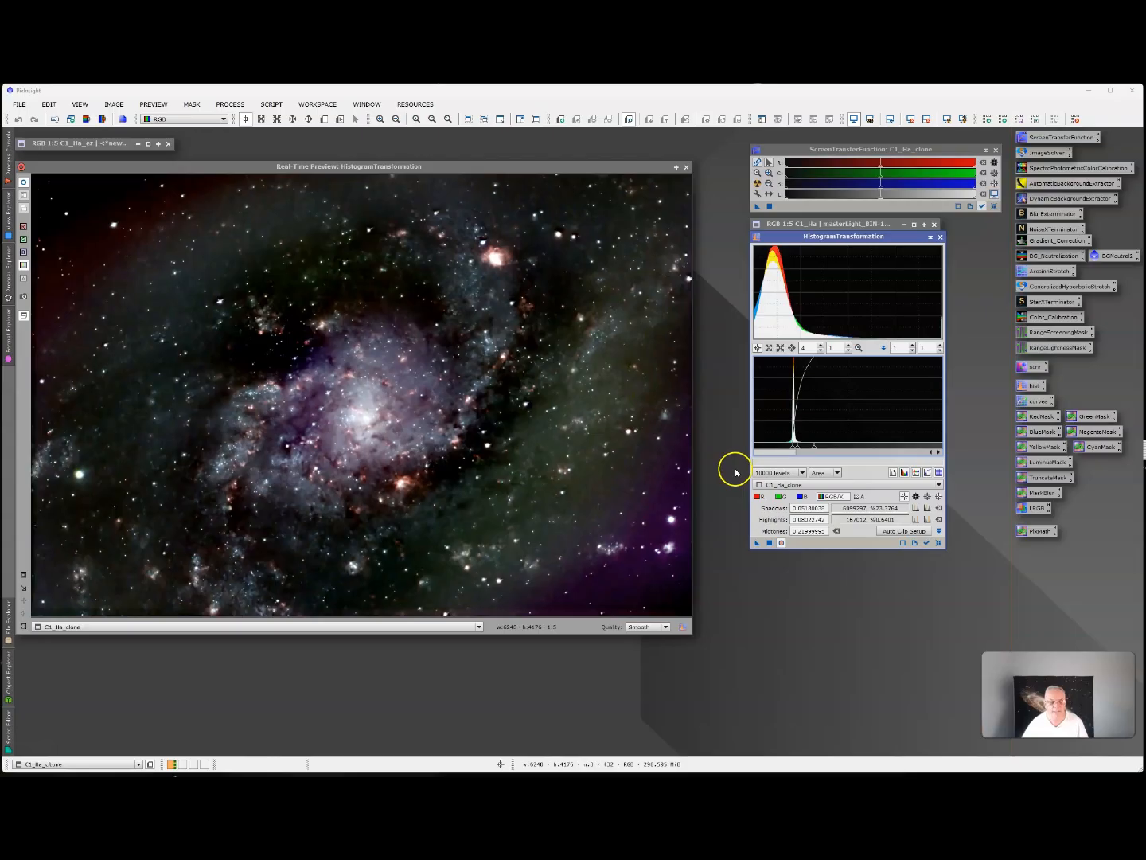
Apply the histogram stretch to C1_Ha_clone, then reset HistogramTransformation and close the real-time preview.
{"action": "left_click", "coordinate": [769, 543]}
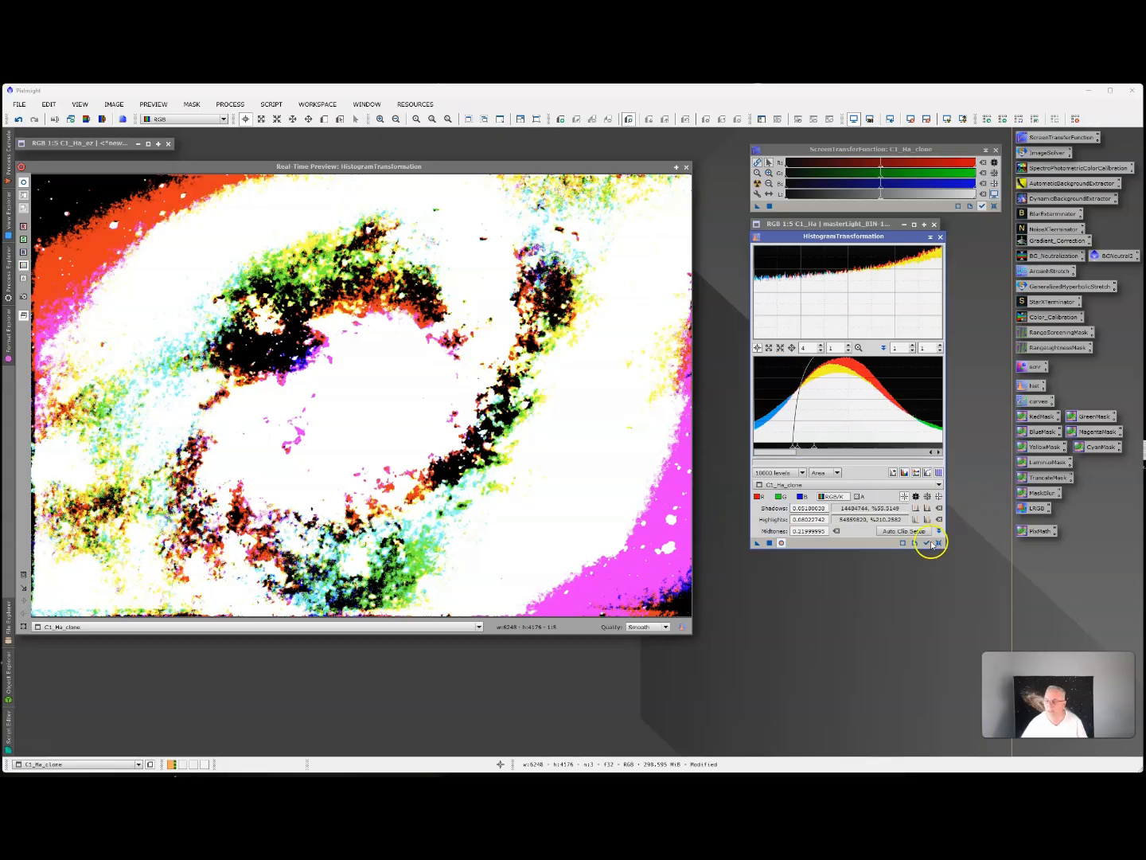
{"action": "left_click", "coordinate": [939, 542]}
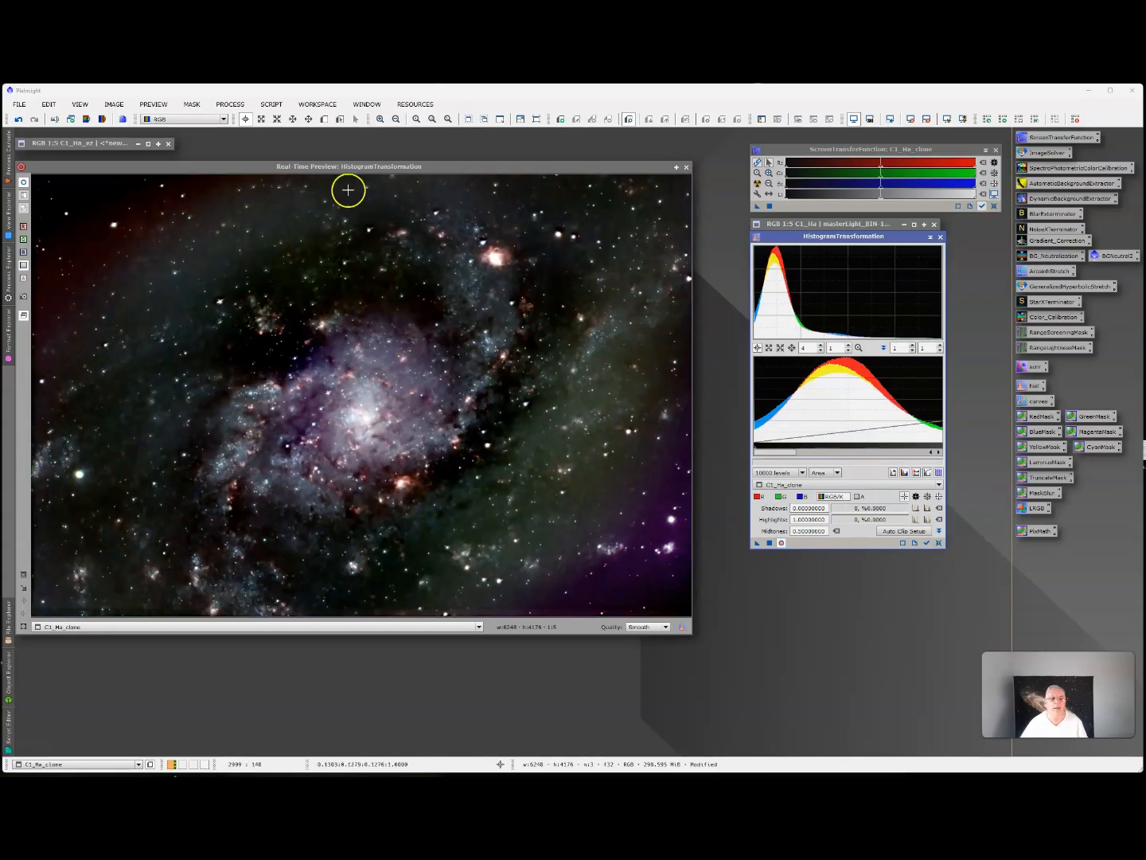
{"action": "left_click", "coordinate": [686, 166]}
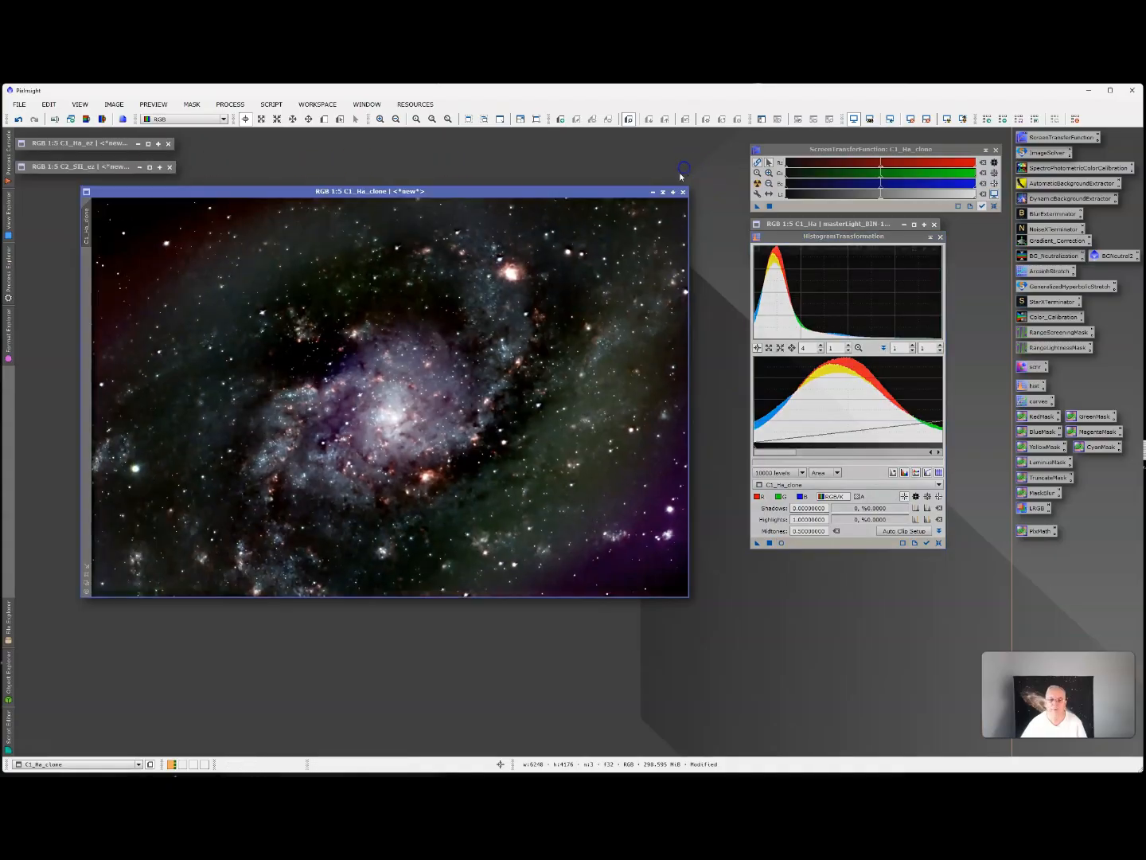
Rename the stretched clone as C1_Ha_hist and park it minimized beside C1_Ha_ez.
{"action": "right_click", "coordinate": [87, 232]}
{"action": "left_click", "coordinate": [123, 269]}
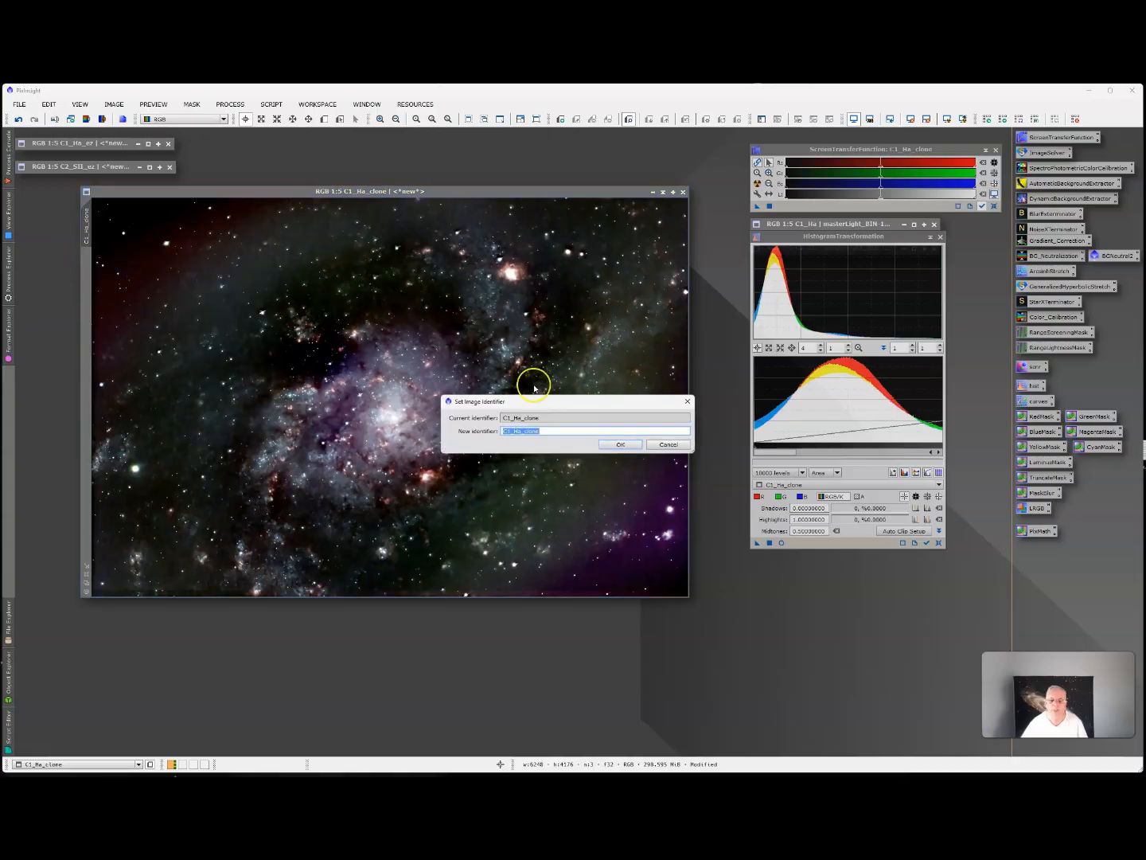
{"action": "key", "text": "BackSpace"}
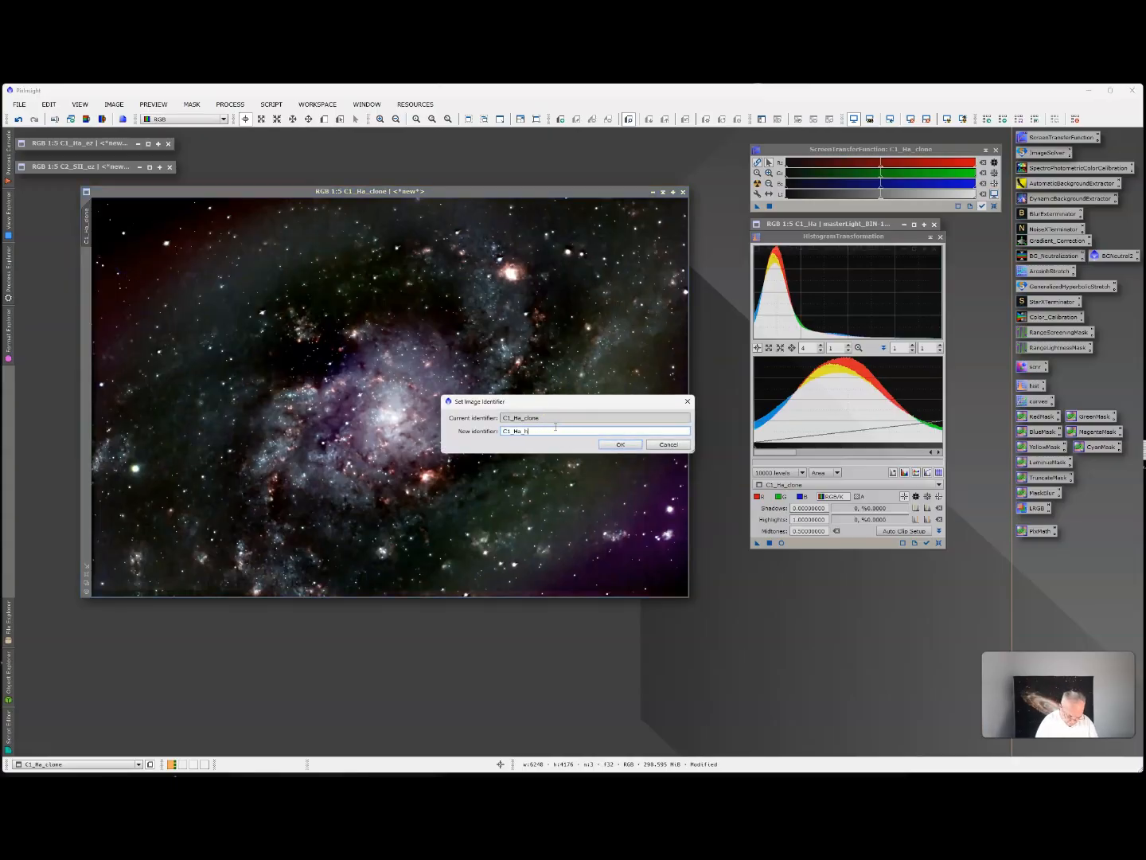
{"action": "left_click", "coordinate": [618, 443]}
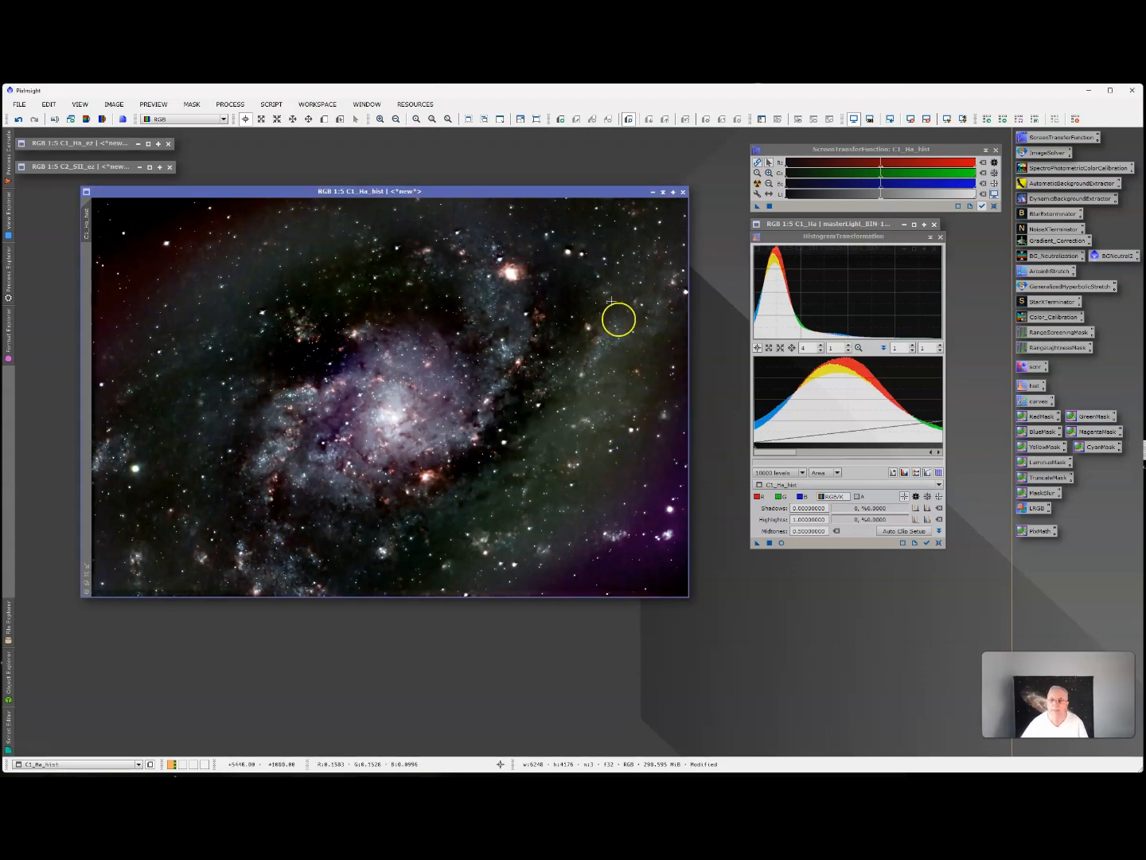
{"action": "left_click", "coordinate": [663, 194]}
{"action": "left_click_drag", "start_coordinate": [379, 389], "coordinate": [258, 144]}
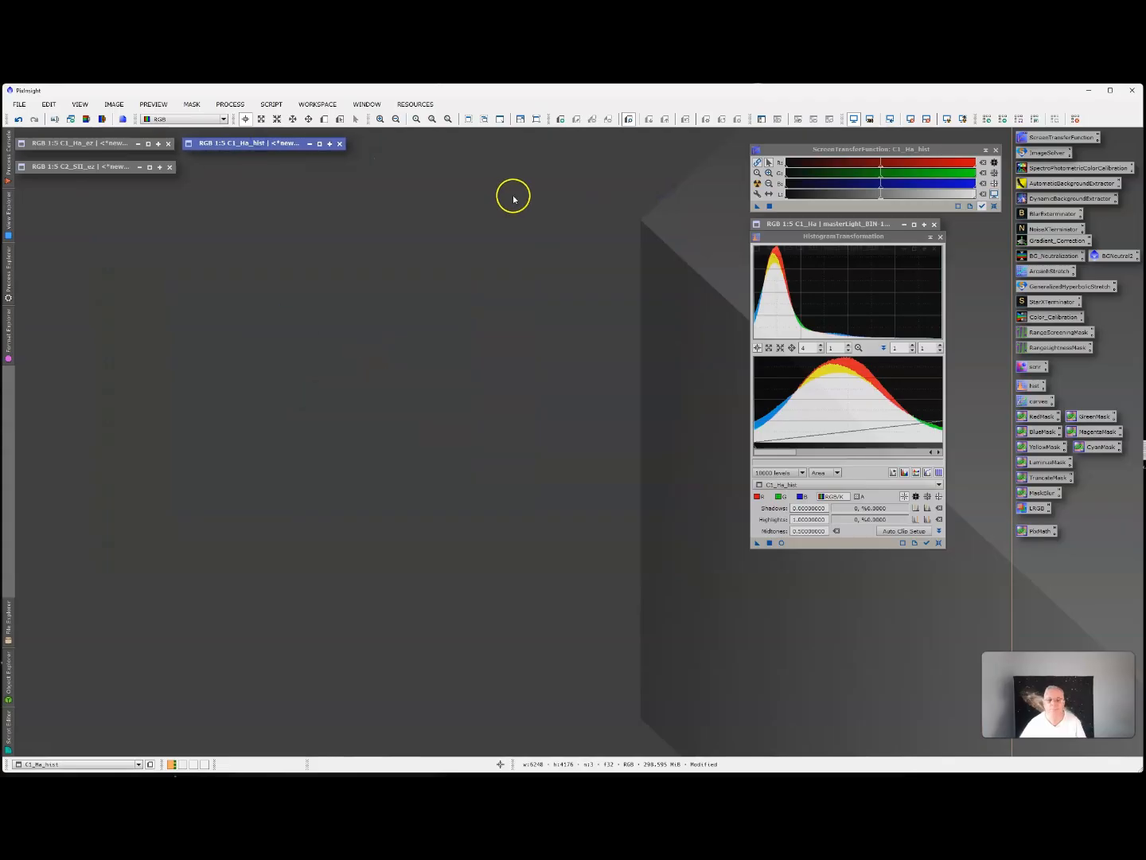
Duplicate the linear C2_SII image, minimize the original under C1_Ha and place the clone in the open workspace area.
{"action": "left_click", "coordinate": [938, 543]}
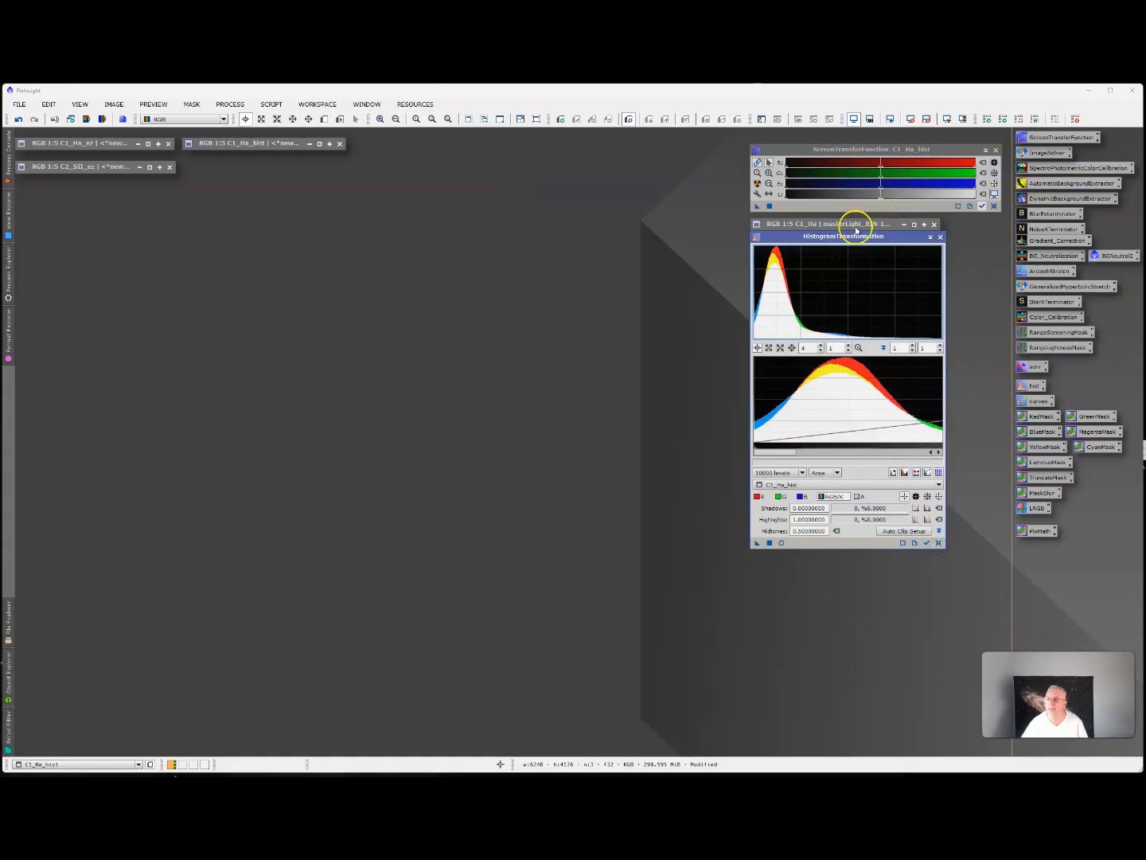
{"action": "left_click_drag", "start_coordinate": [856, 230], "coordinate": [864, 274]}
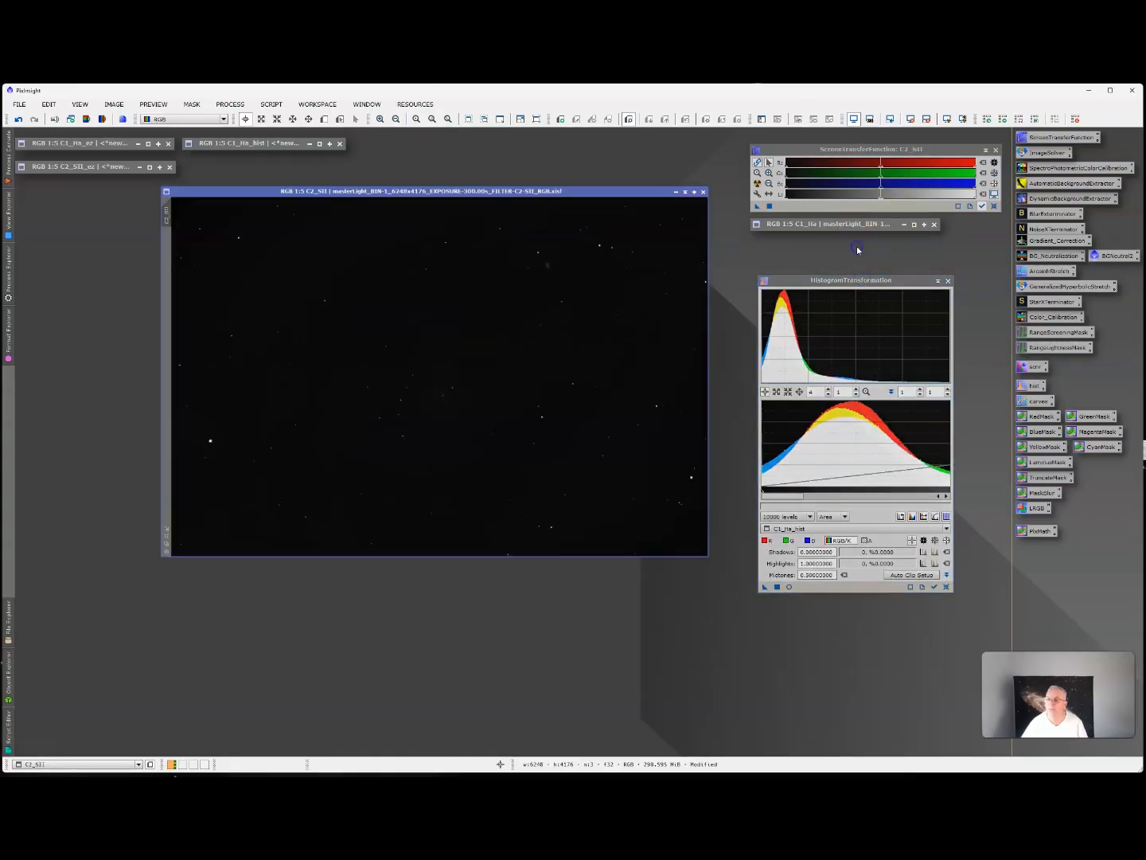
{"action": "right_click", "coordinate": [404, 188]}
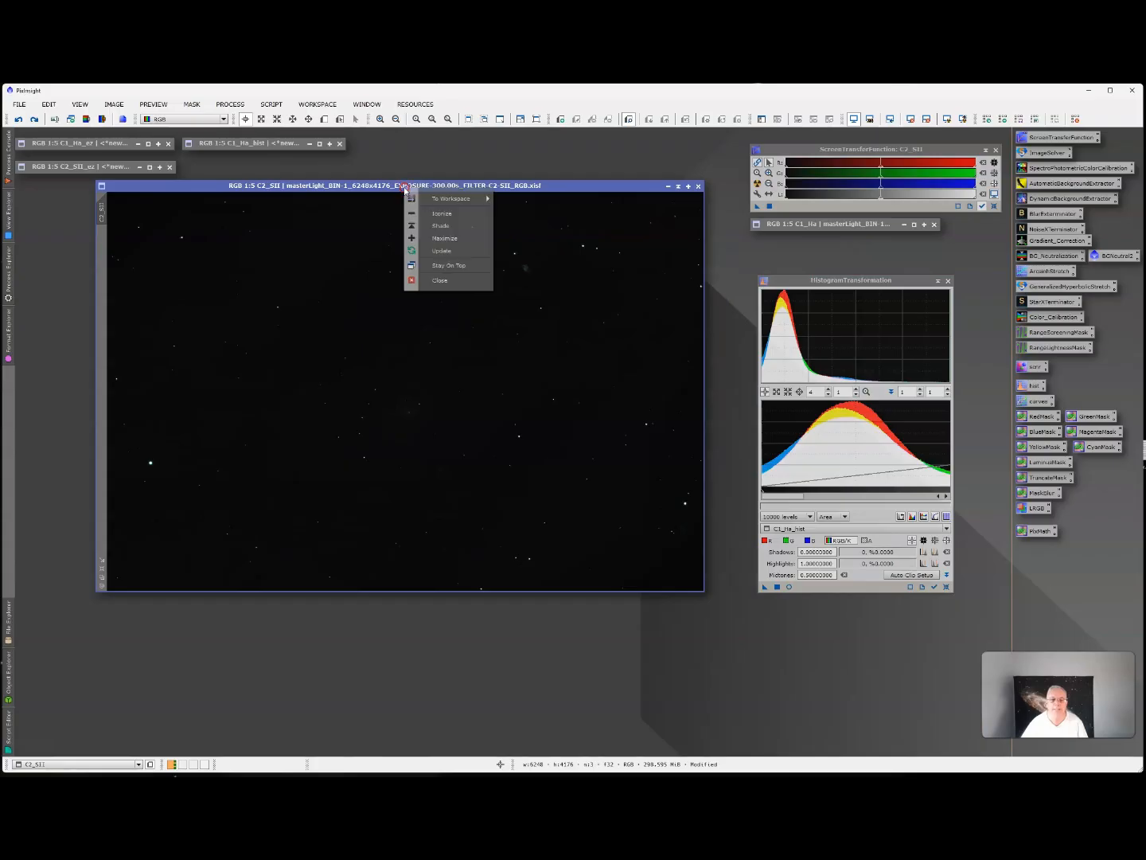
{"action": "right_click", "coordinate": [101, 213]}
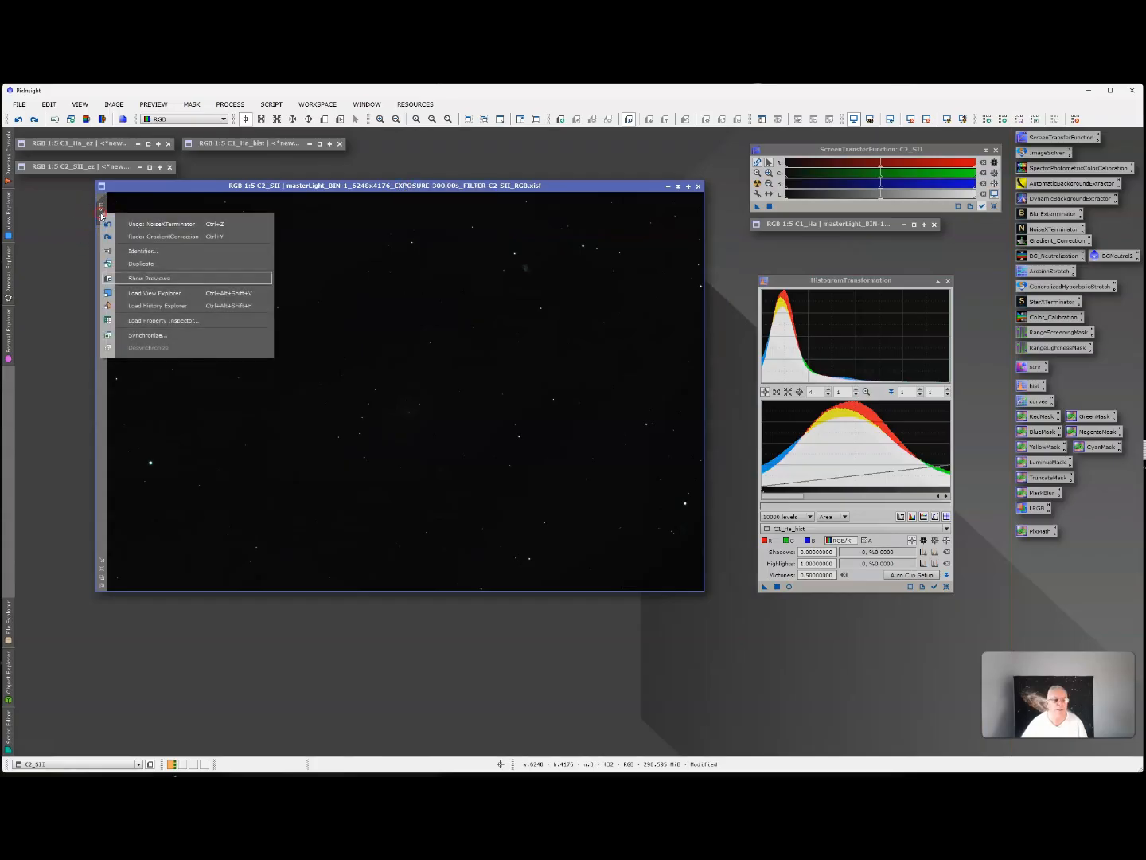
{"action": "left_click", "coordinate": [155, 264]}
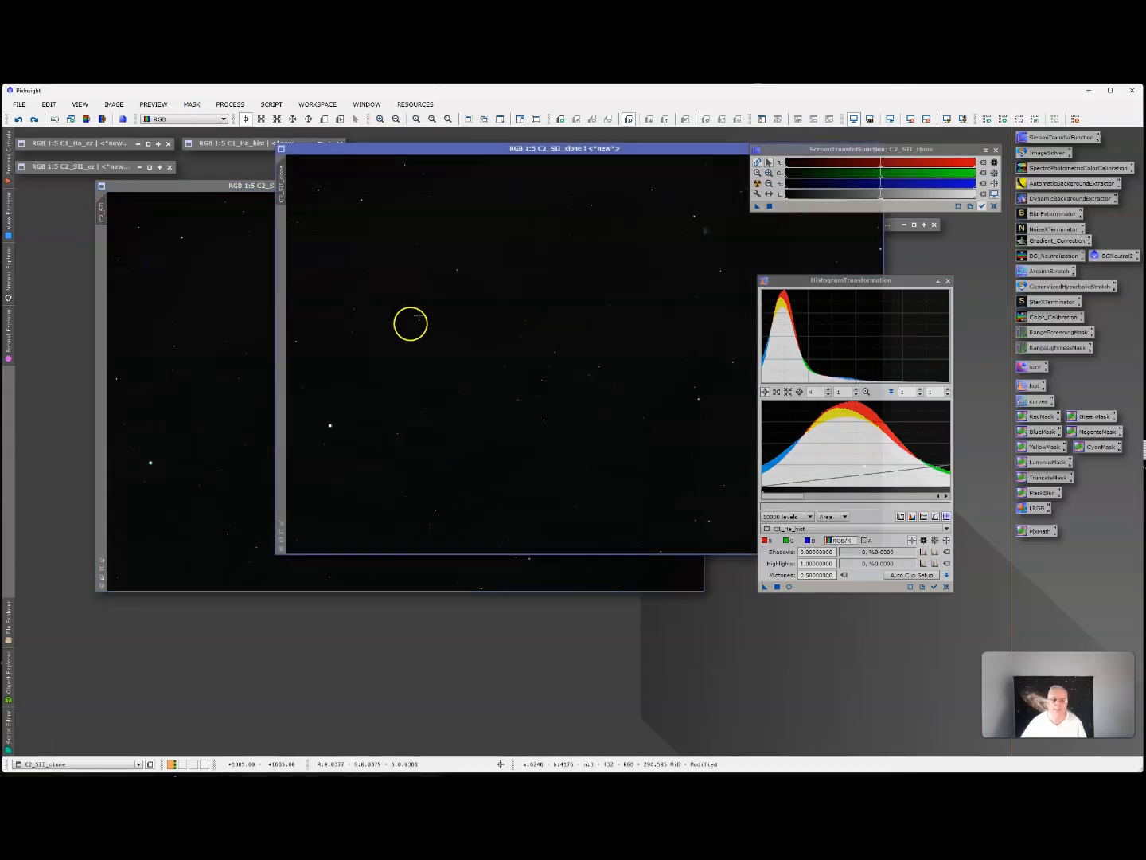
{"action": "left_click_drag", "start_coordinate": [502, 150], "coordinate": [335, 294]}
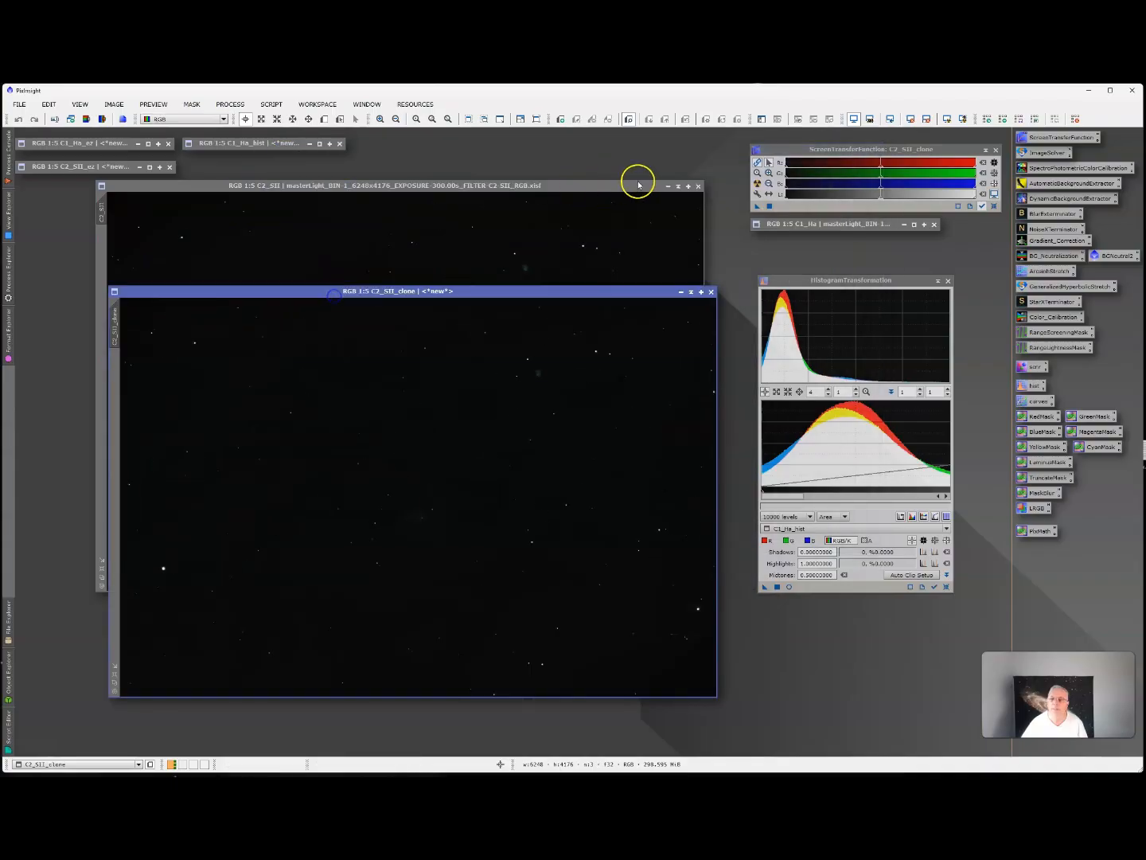
{"action": "left_click", "coordinate": [681, 188]}
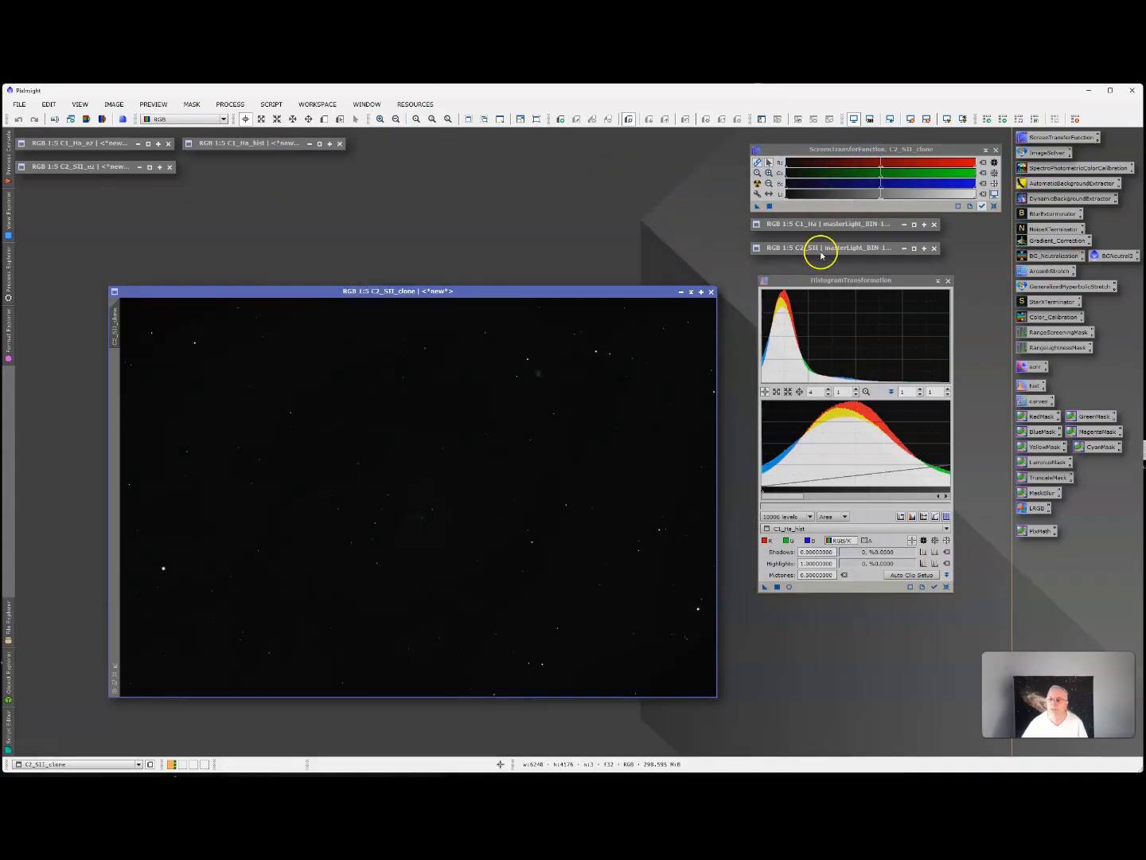
{"action": "left_click_drag", "start_coordinate": [573, 293], "coordinate": [564, 239]}
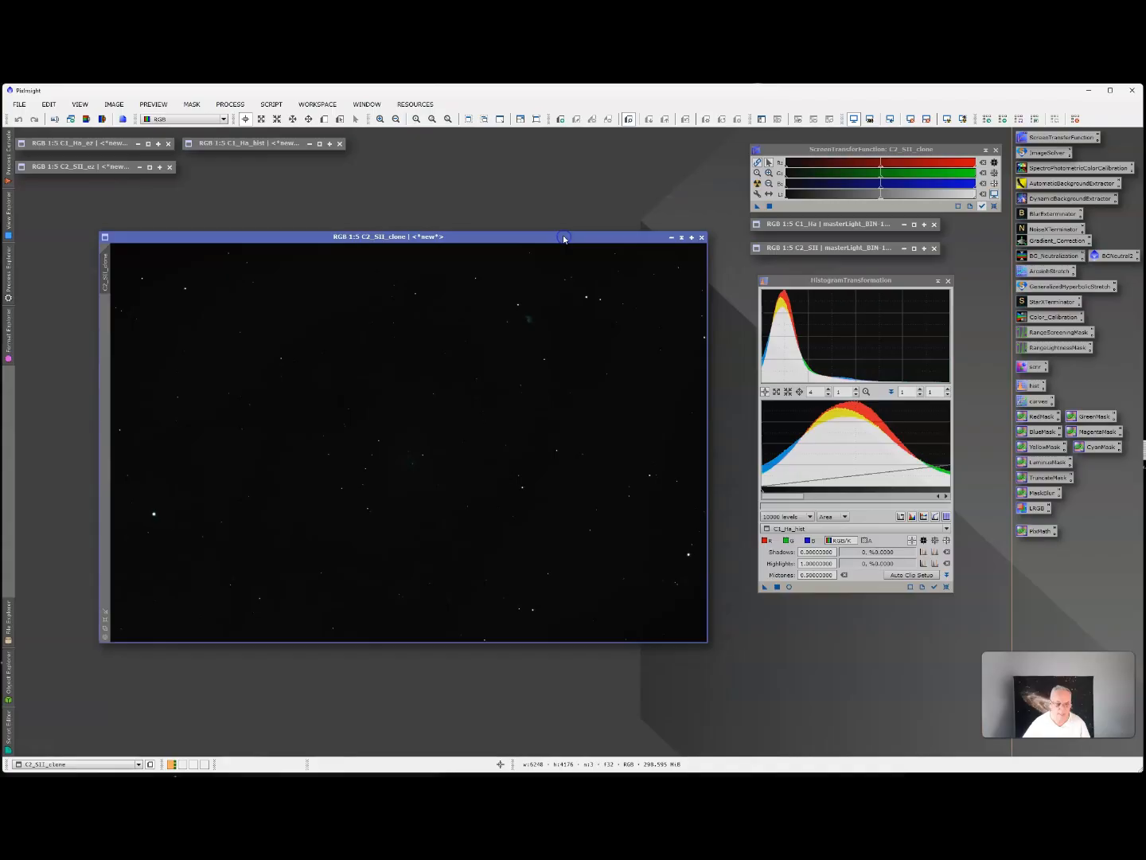
Load C2_SII_clone as the HistogramTransformation view and set the histogram's horizontal zoom to 1.
{"action": "left_click", "coordinate": [830, 528]}
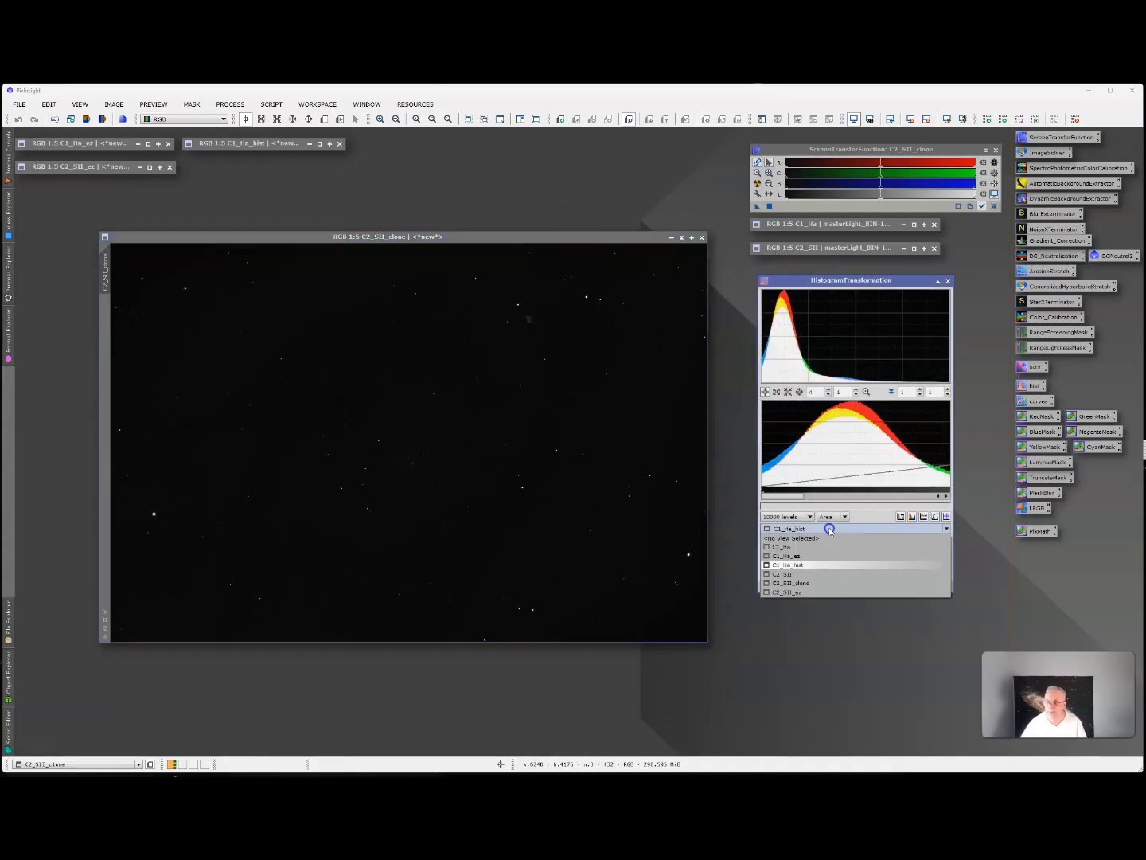
{"action": "left_click", "coordinate": [804, 585]}
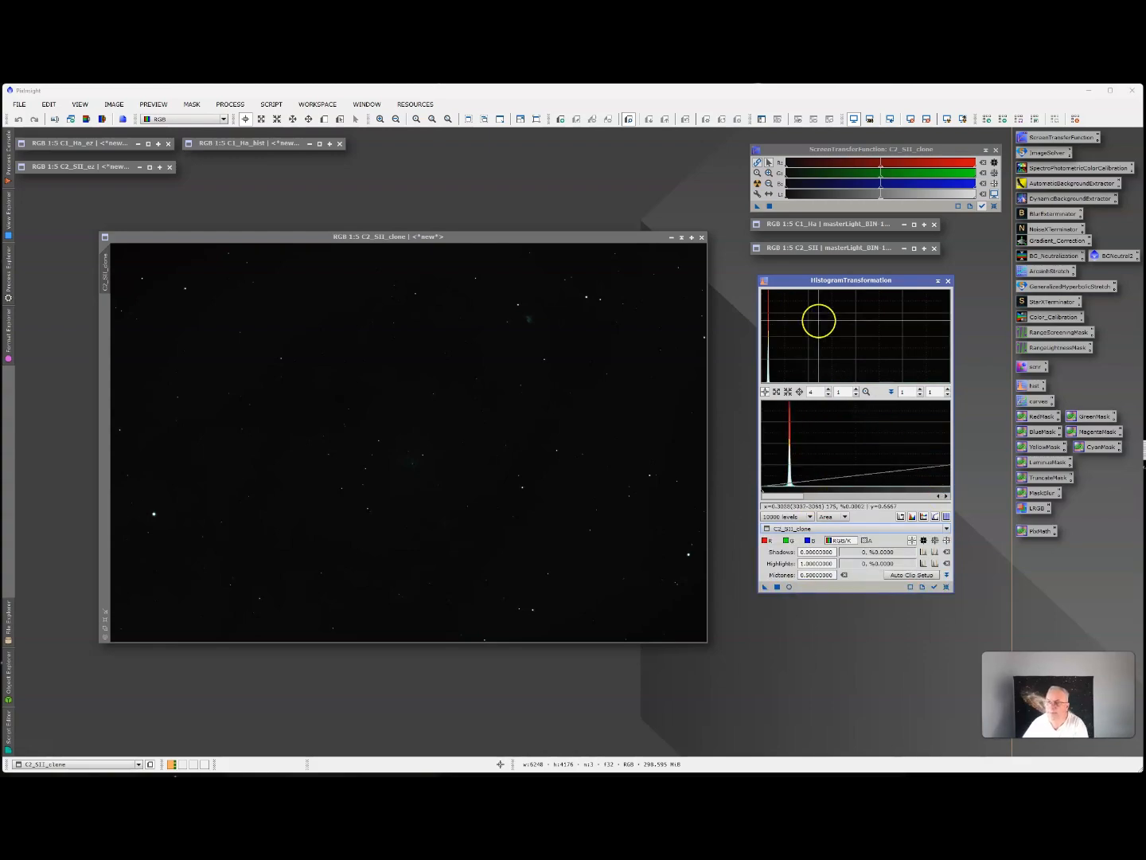
{"action": "left_click", "coordinate": [828, 394]}
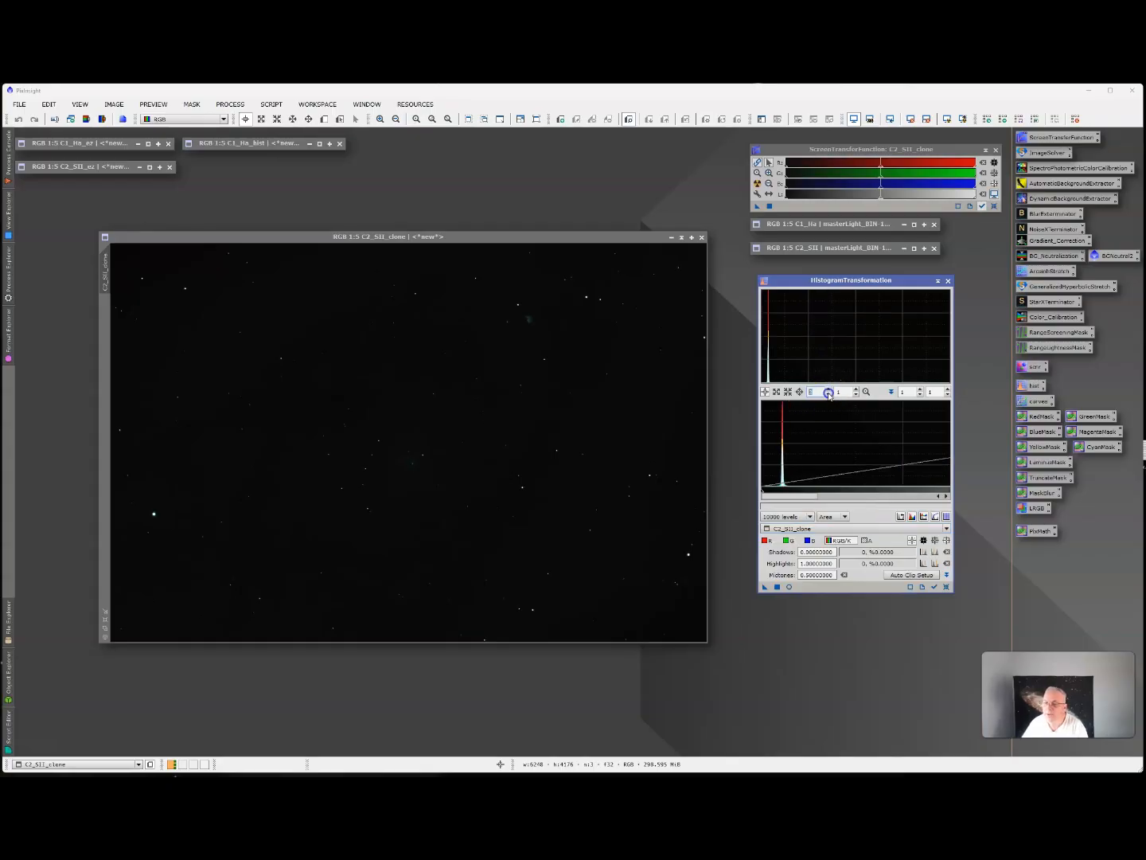
{"action": "left_click", "coordinate": [828, 394]}
{"action": "left_click", "coordinate": [828, 395]}
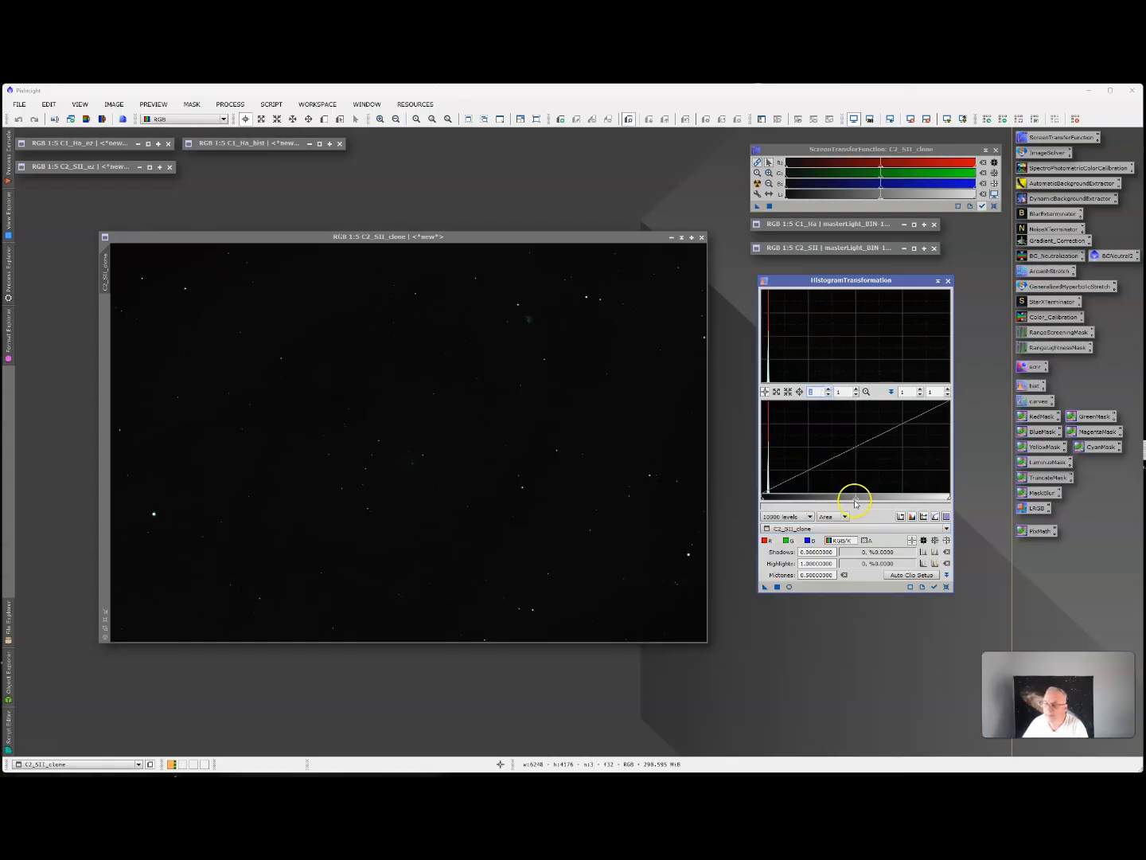
Set midtones of about 0.218 and highlights of about 0.203, and start a real-time preview placed over C2_SII_clone.
{"action": "left_click_drag", "start_coordinate": [857, 497], "coordinate": [802, 499]}
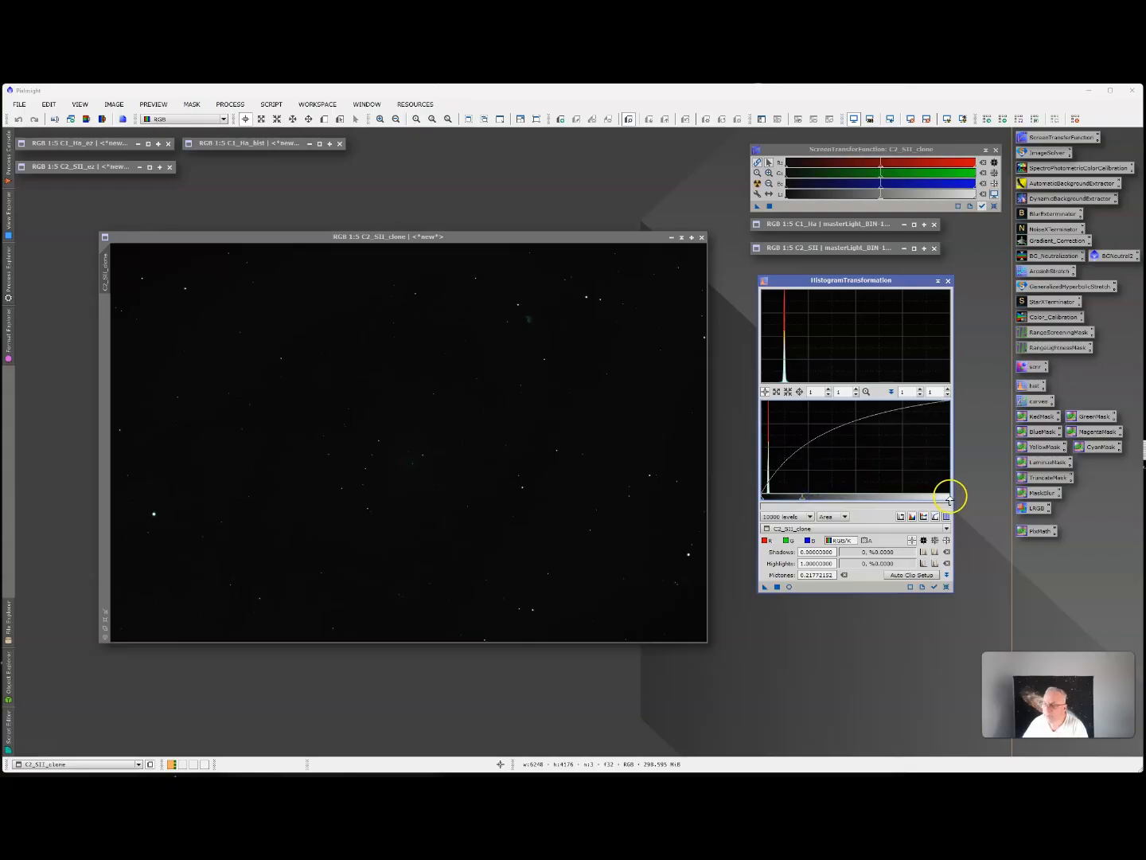
{"action": "left_click_drag", "start_coordinate": [954, 500], "coordinate": [799, 497]}
{"action": "left_click", "coordinate": [790, 586]}
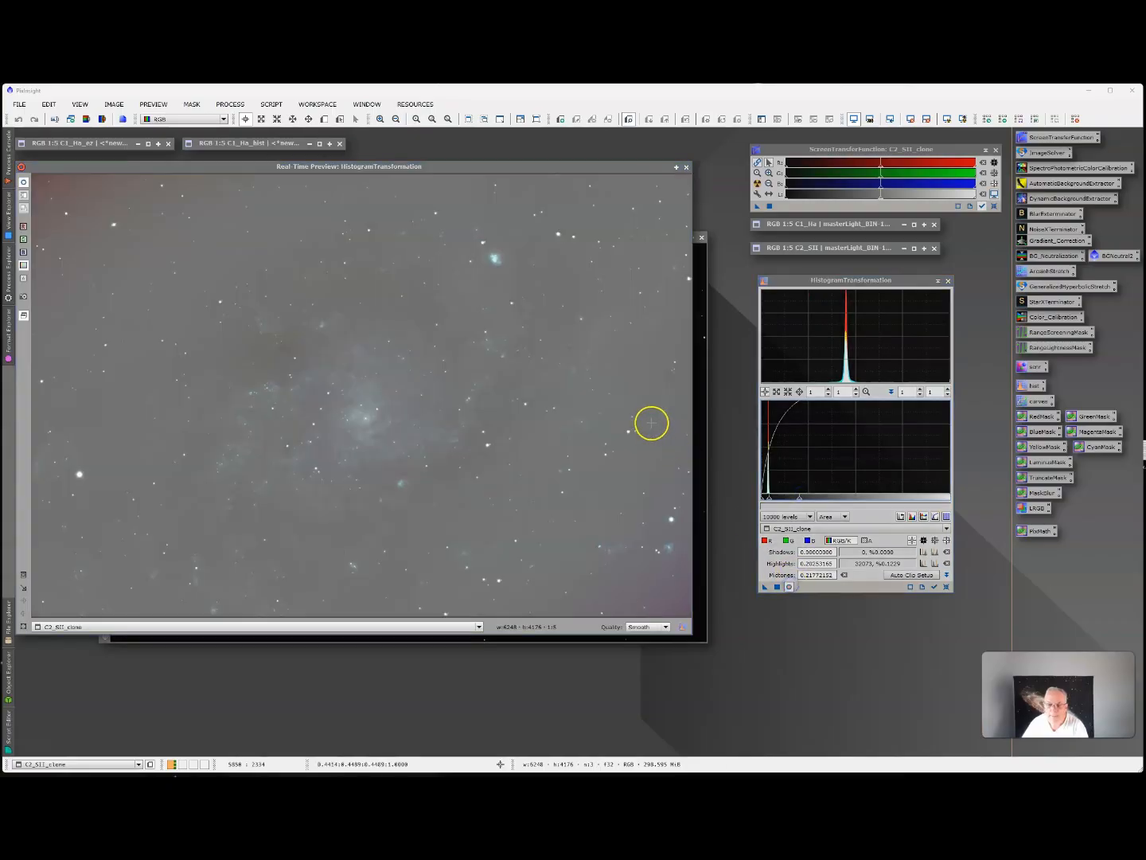
{"action": "left_click_drag", "start_coordinate": [563, 171], "coordinate": [564, 226]}
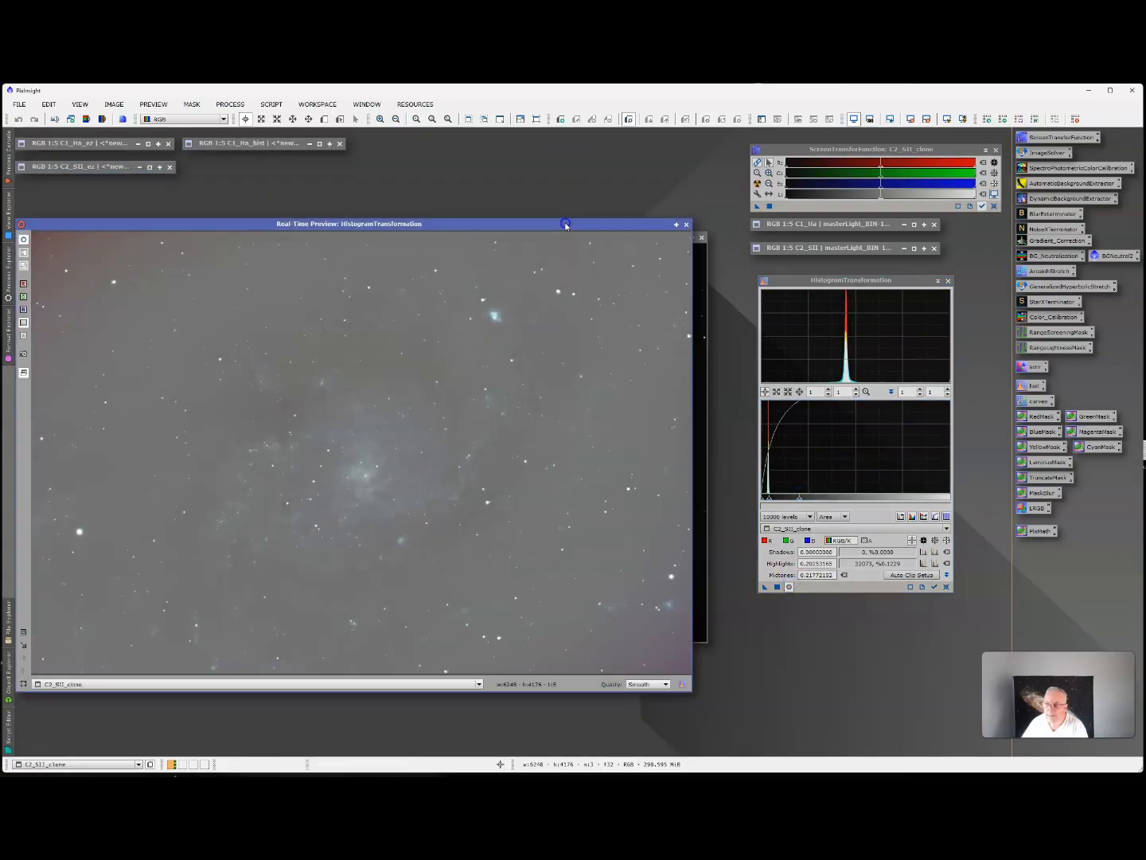
Zoom the histogram horizontally to 4 and set shadows of about 0.035 and midtones of about 0.173.
{"action": "left_click", "coordinate": [828, 390]}
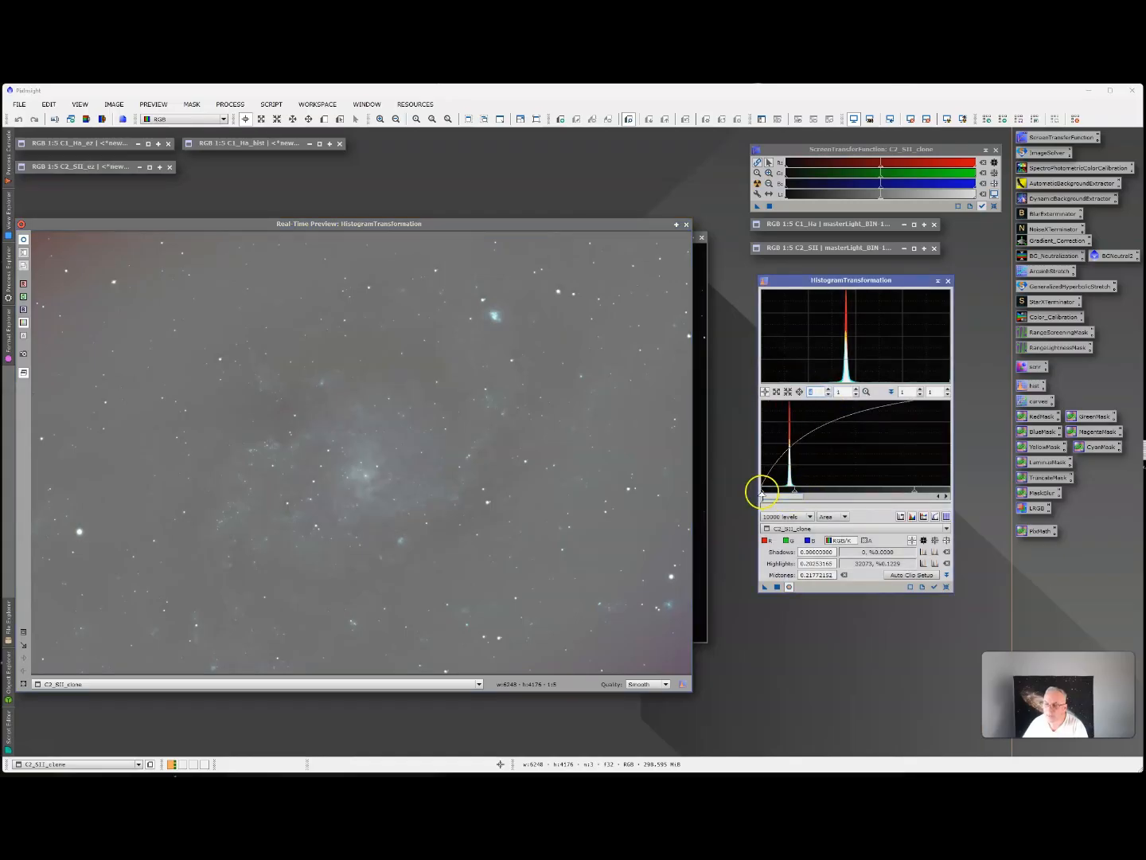
{"action": "left_click_drag", "start_coordinate": [761, 491], "coordinate": [788, 490]}
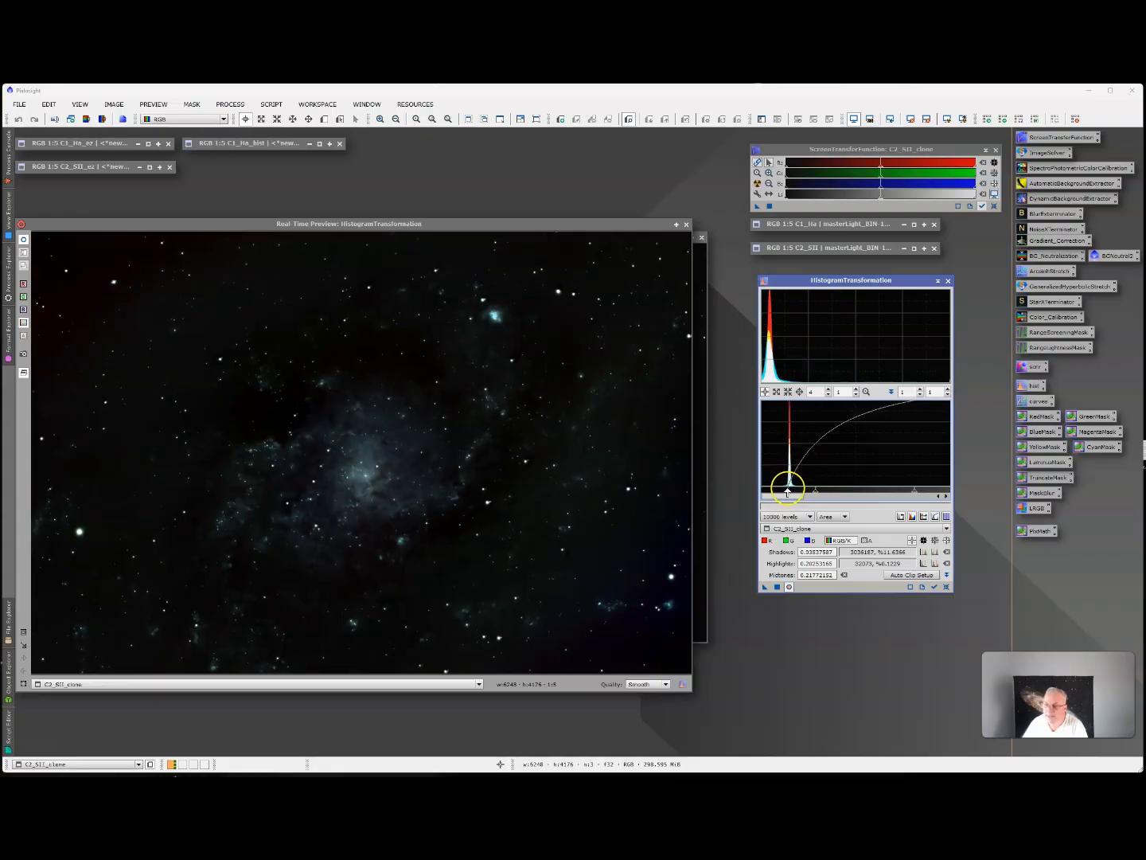
{"action": "left_click_drag", "start_coordinate": [788, 491], "coordinate": [786, 491]}
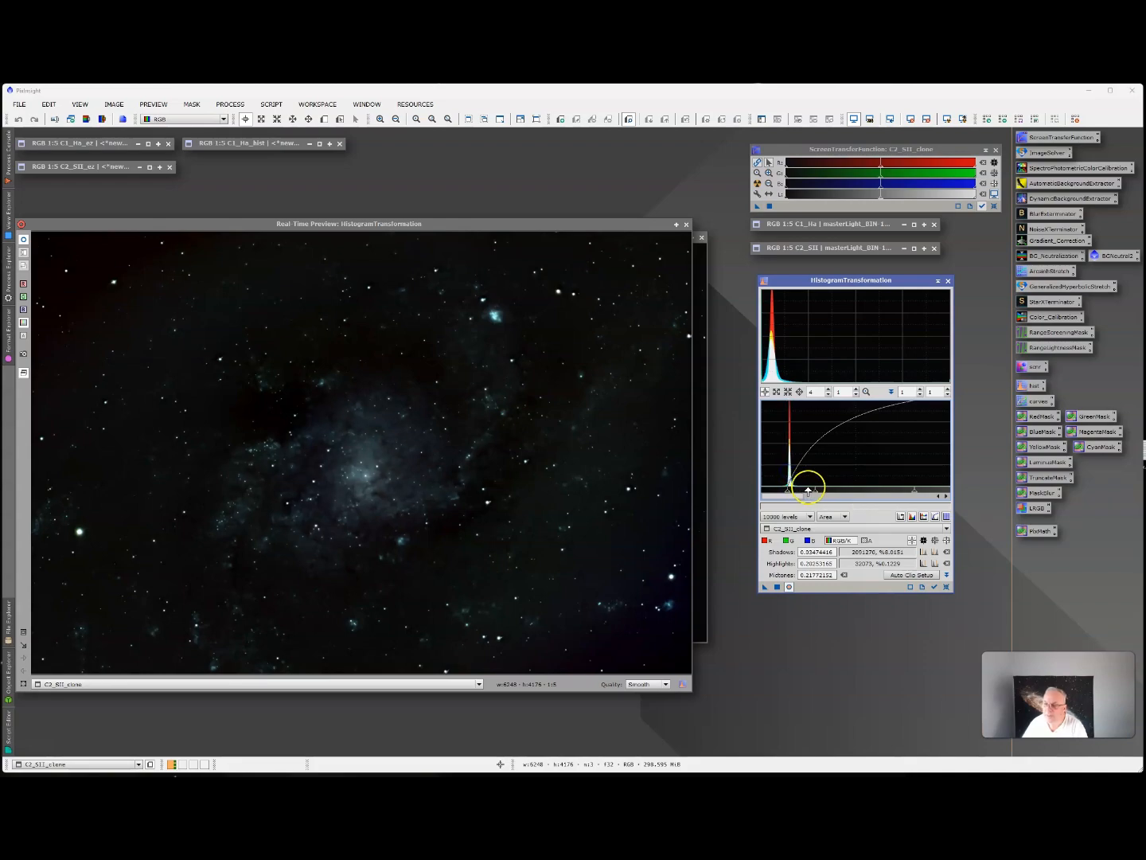
{"action": "left_click_drag", "start_coordinate": [813, 491], "coordinate": [809, 491]}
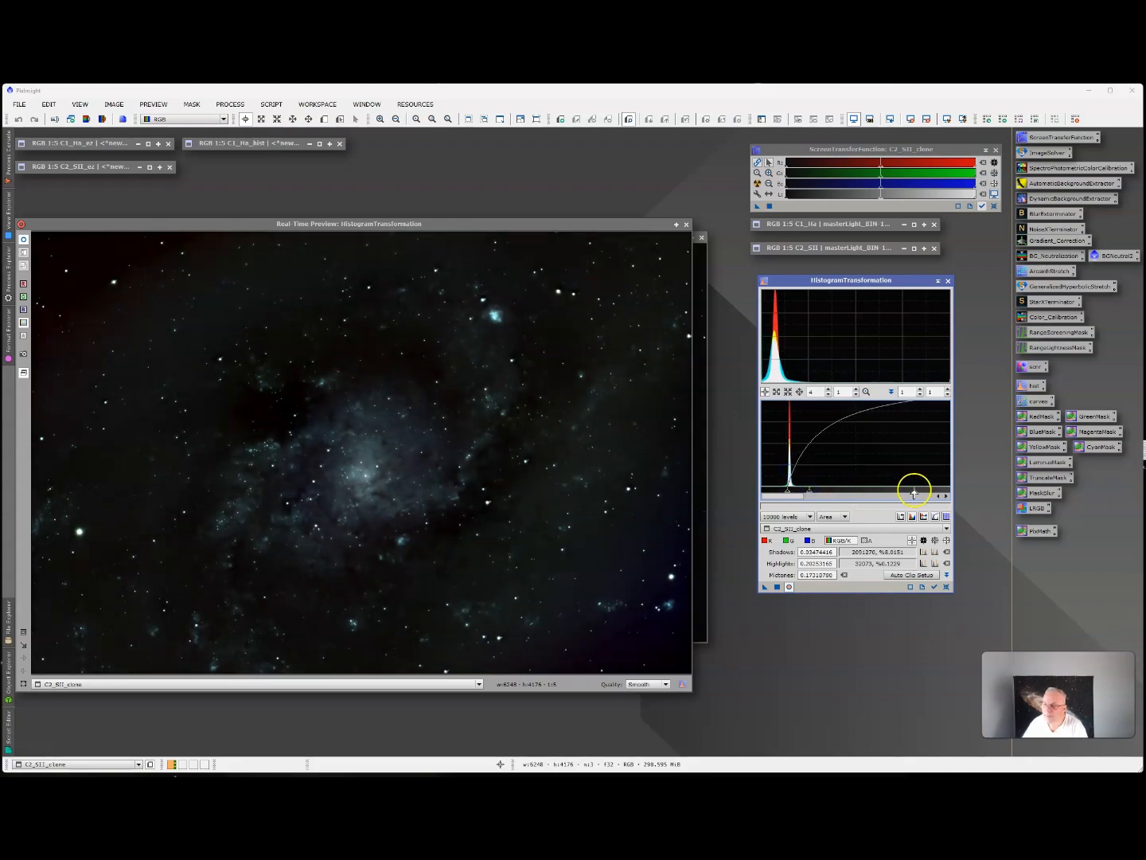
Fine-tune the C2_SII_clone stretch to shadows of about 0.035, midtones of about 0.297 and highlights of about 0.068.
{"action": "left_click_drag", "start_coordinate": [913, 491], "coordinate": [794, 491]}
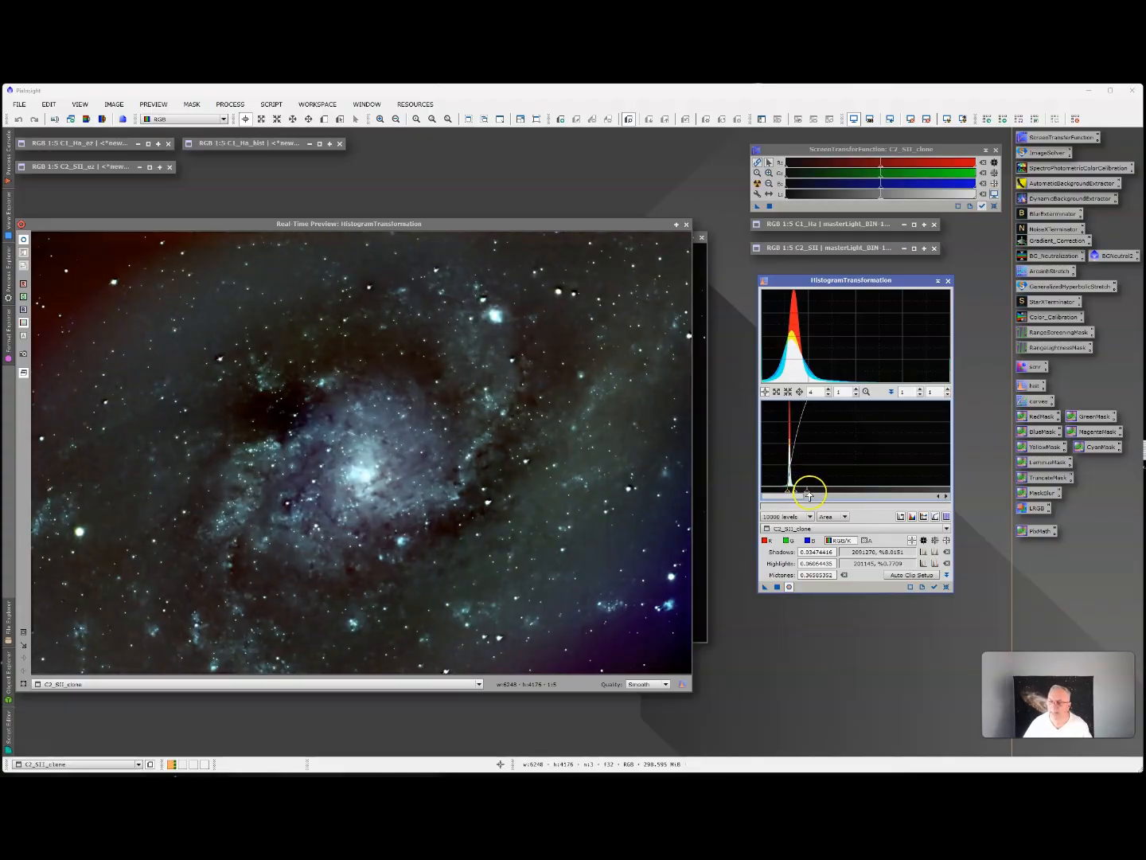
{"action": "mouse_move", "coordinate": [808, 494]}
{"action": "left_mouse_down"}
{"action": "mouse_move", "coordinate": [787, 491]}
{"action": "mouse_move", "coordinate": [797, 492]}
{"action": "left_mouse_up"}
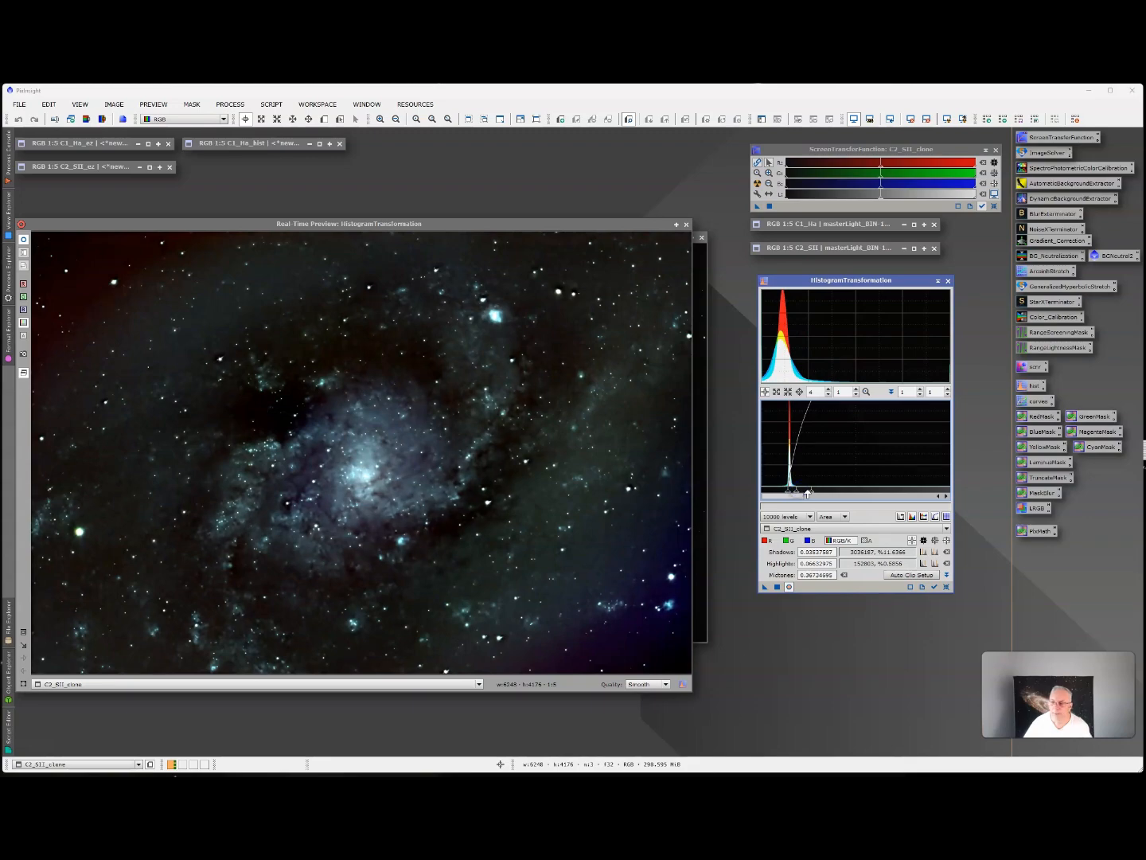
{"action": "left_click_drag", "start_coordinate": [807, 495], "coordinate": [810, 494]}
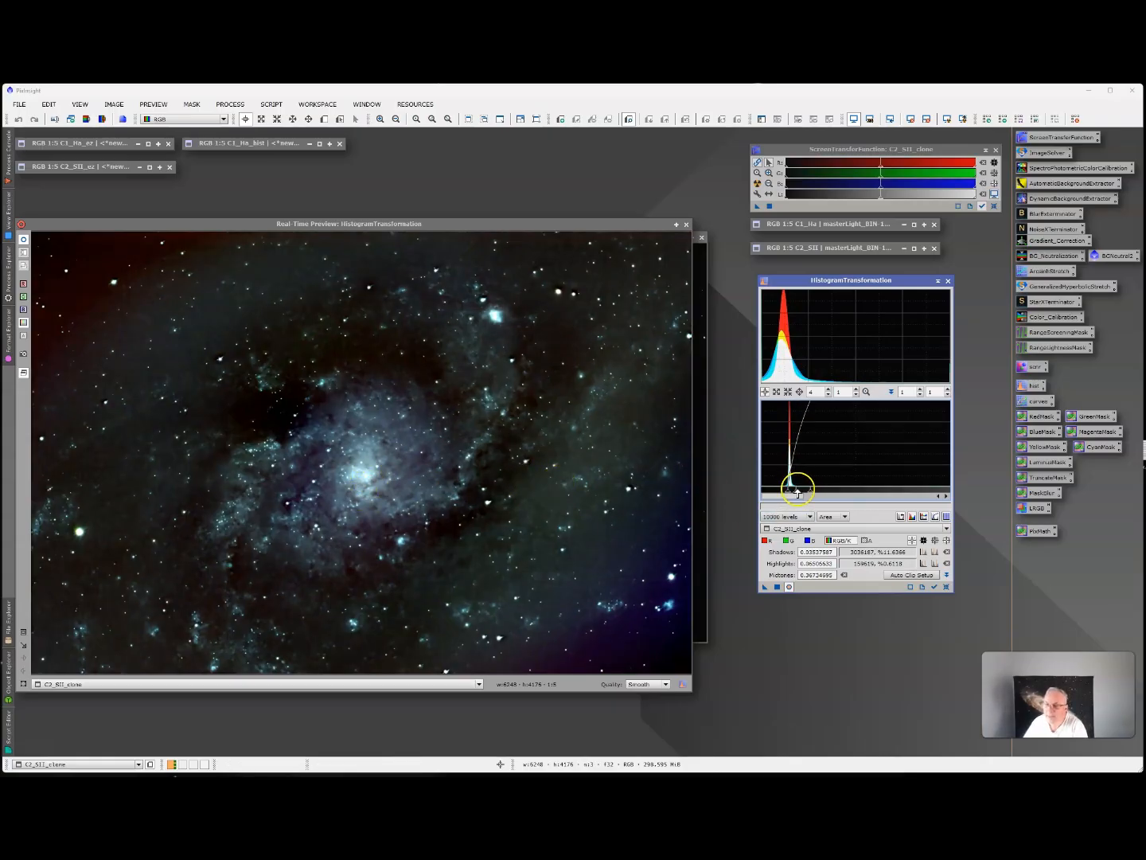
{"action": "left_click_drag", "start_coordinate": [797, 491], "coordinate": [812, 492]}
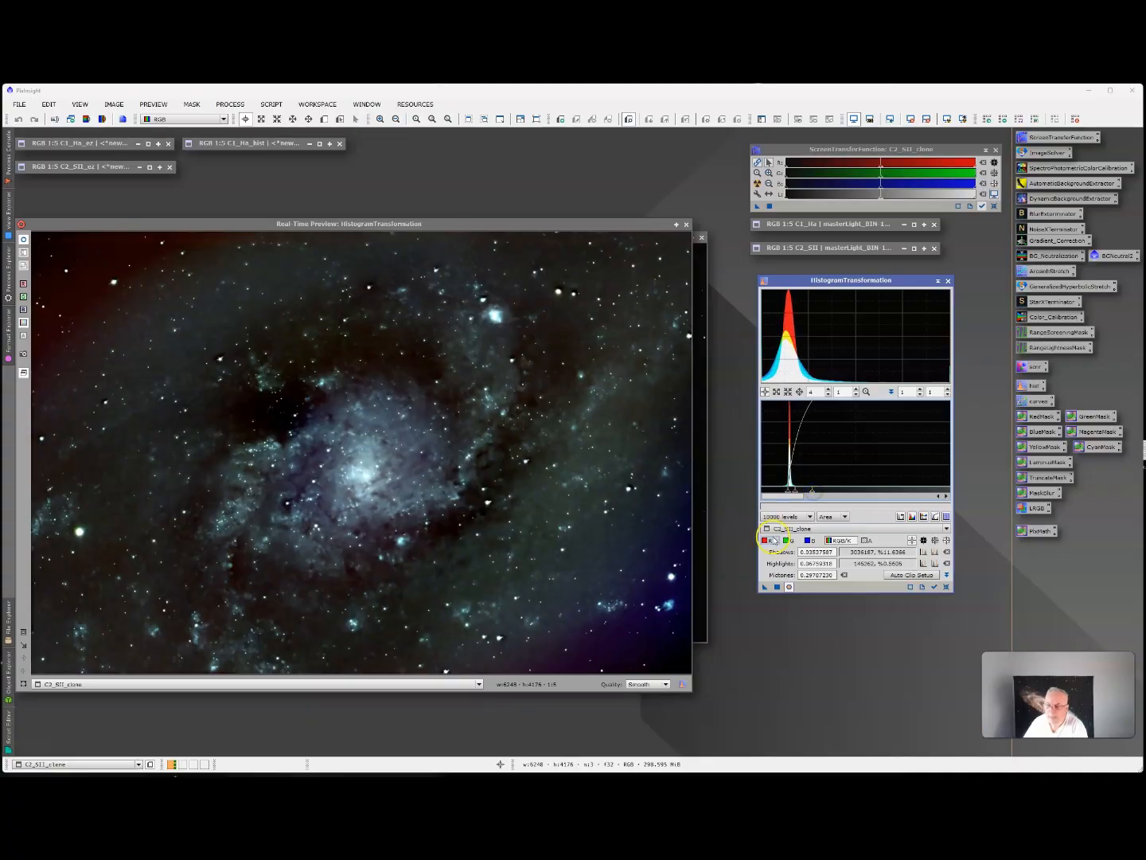
Apply the histogram stretch to C2_SII_clone and reset HistogramTransformation to its defaults.
{"action": "left_click", "coordinate": [777, 587]}
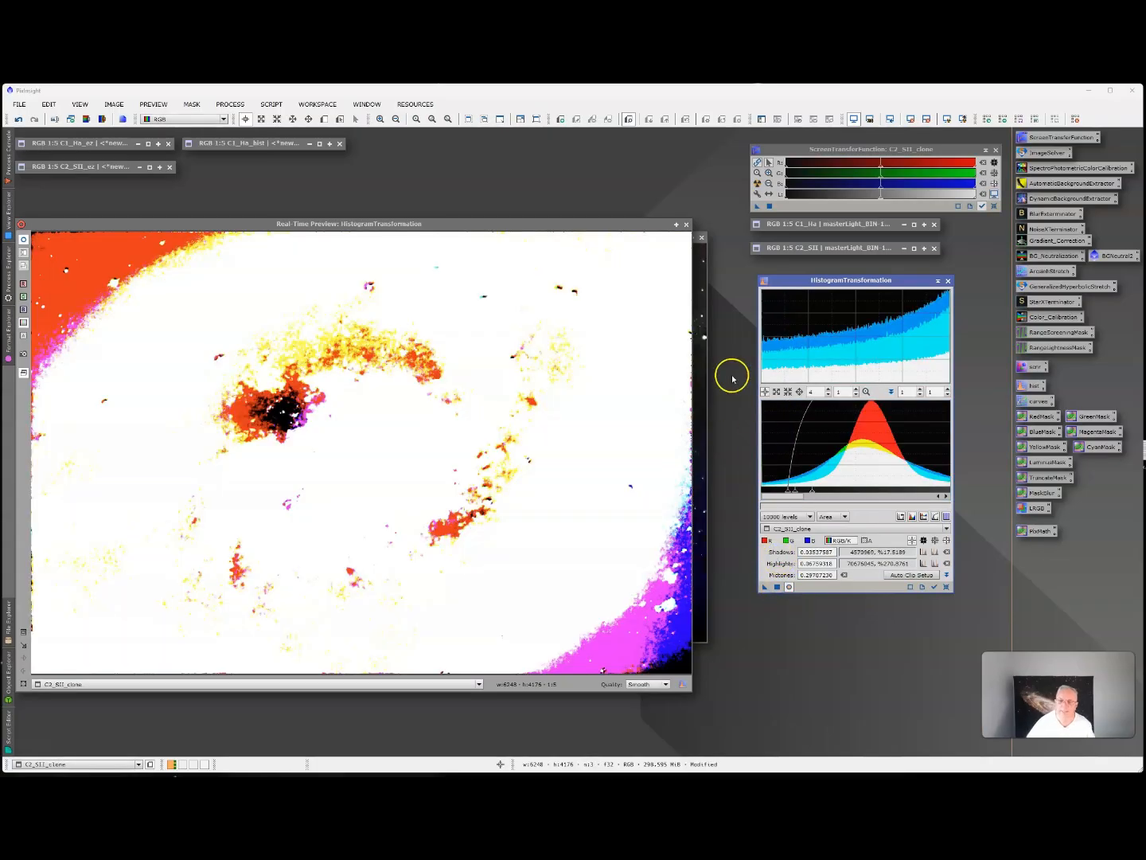
{"action": "left_click", "coordinate": [946, 587]}
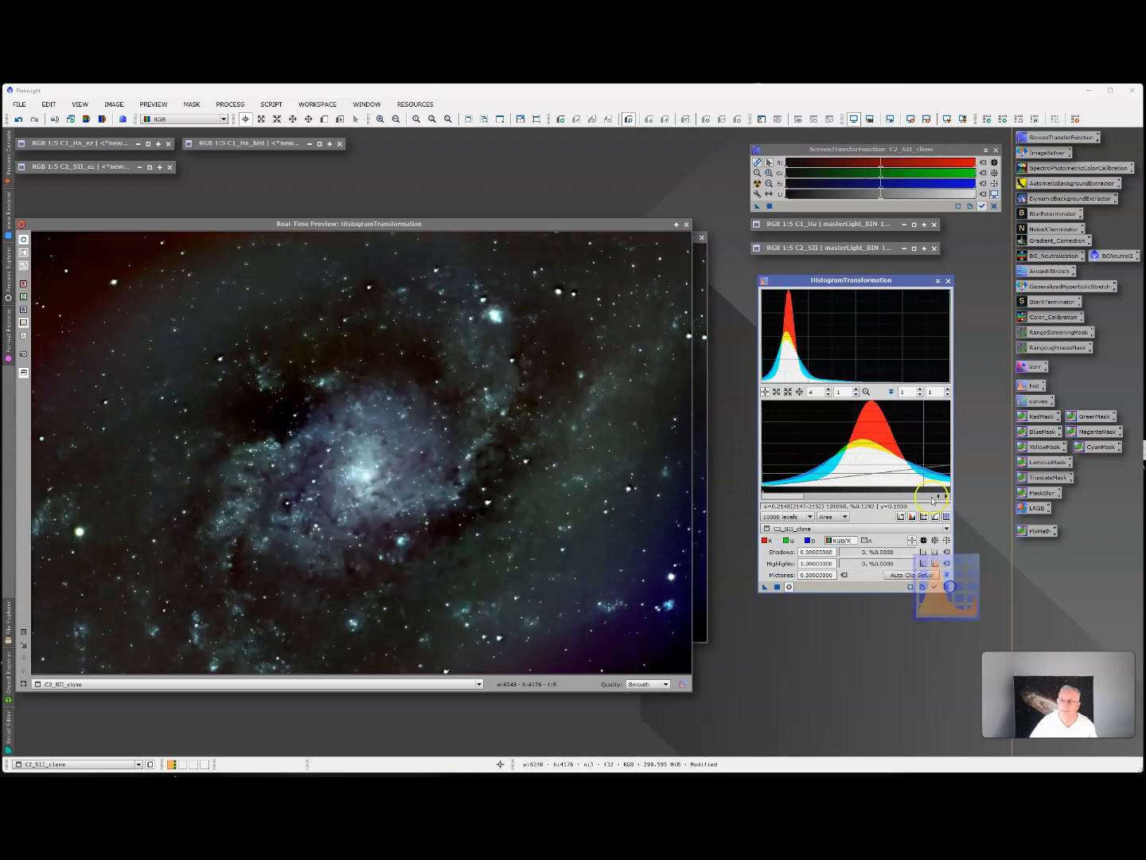
Close the HistogramTransformation real-time preview and rename C2_SII_clone as C2_SII_hist.
{"action": "left_click", "coordinate": [688, 224]}
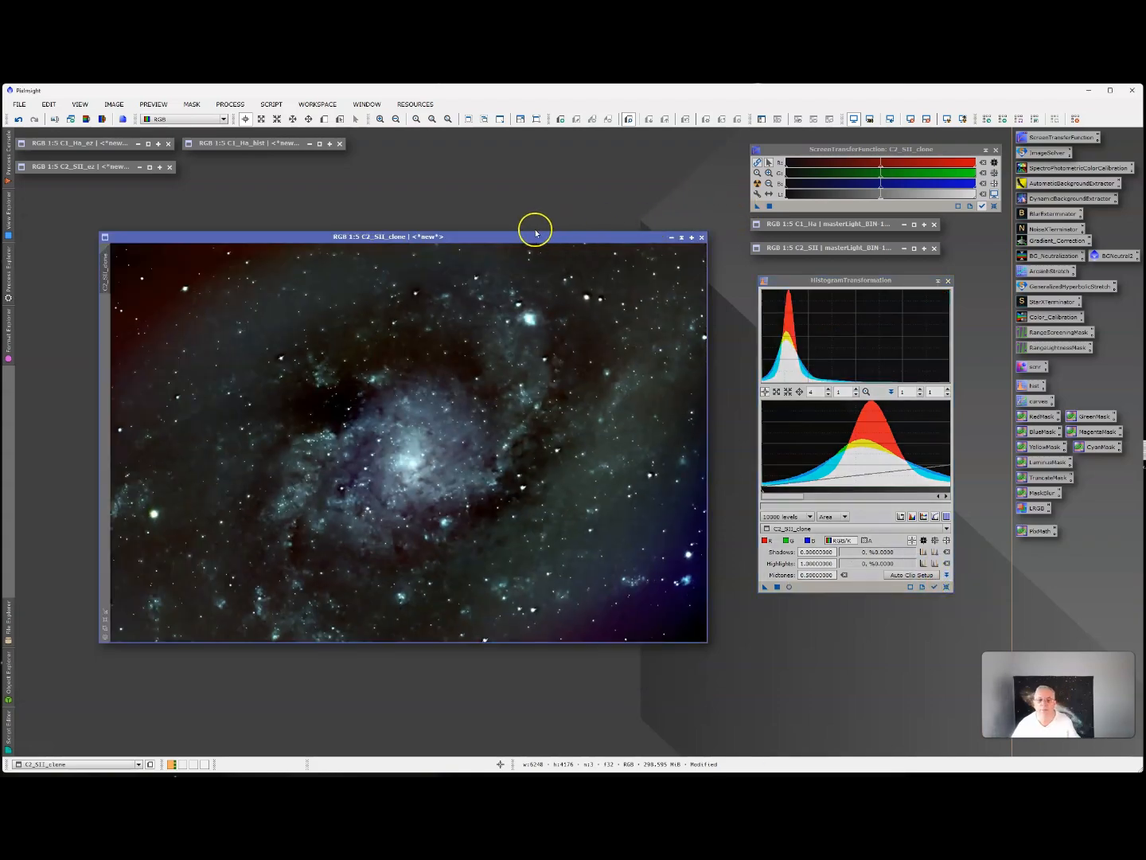
{"action": "right_click", "coordinate": [105, 278]}
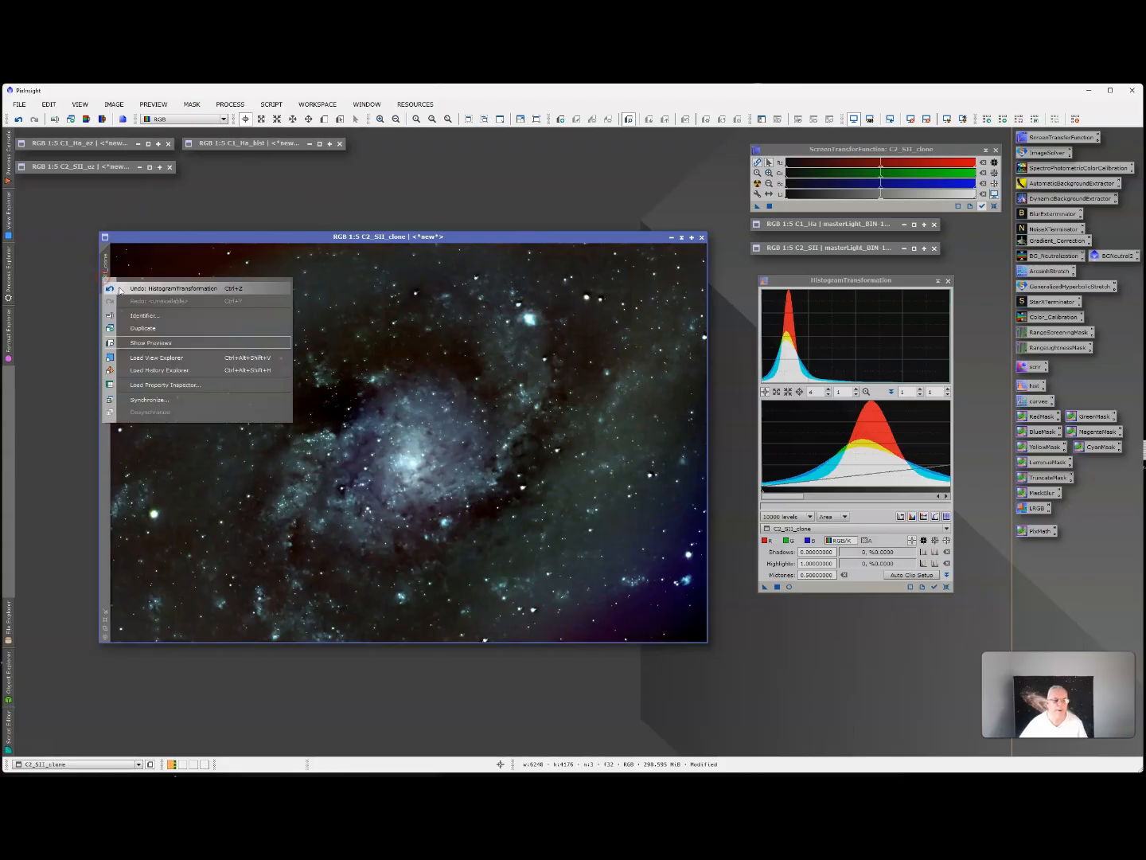
{"action": "left_click", "coordinate": [147, 316]}
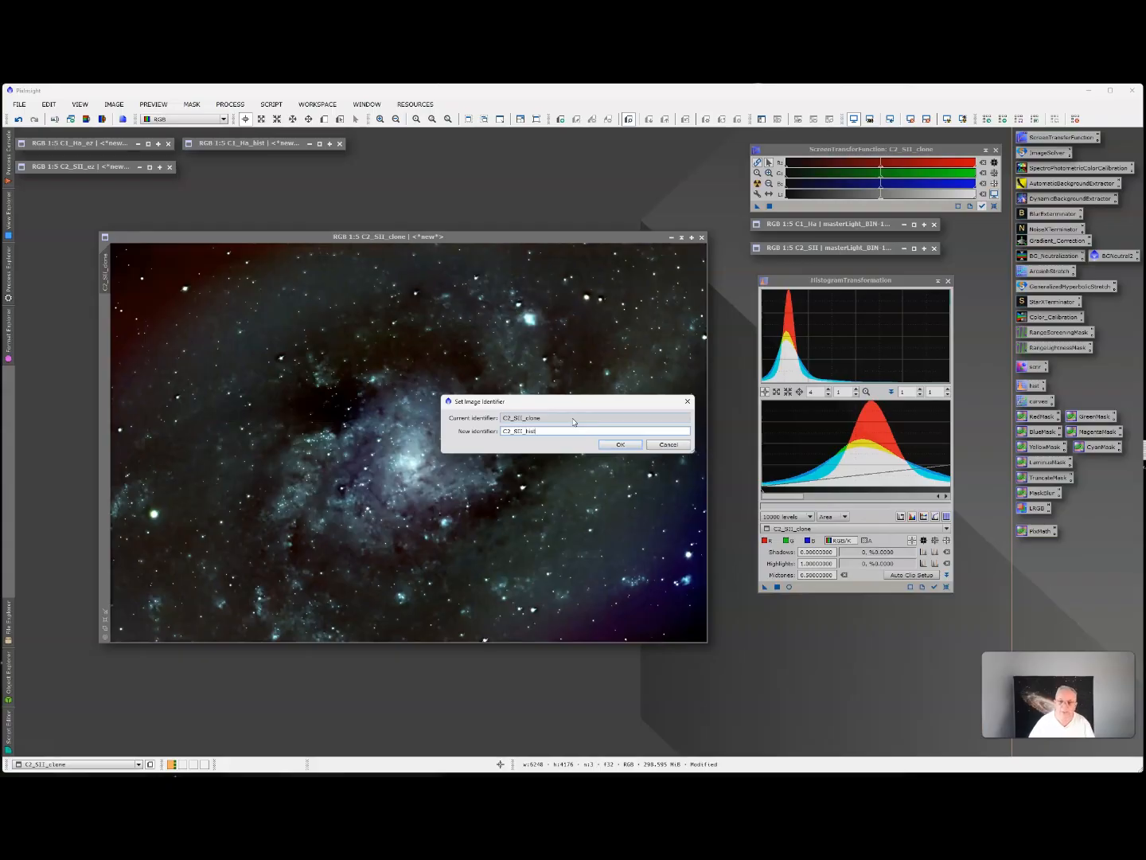
{"action": "left_click", "coordinate": [624, 444]}
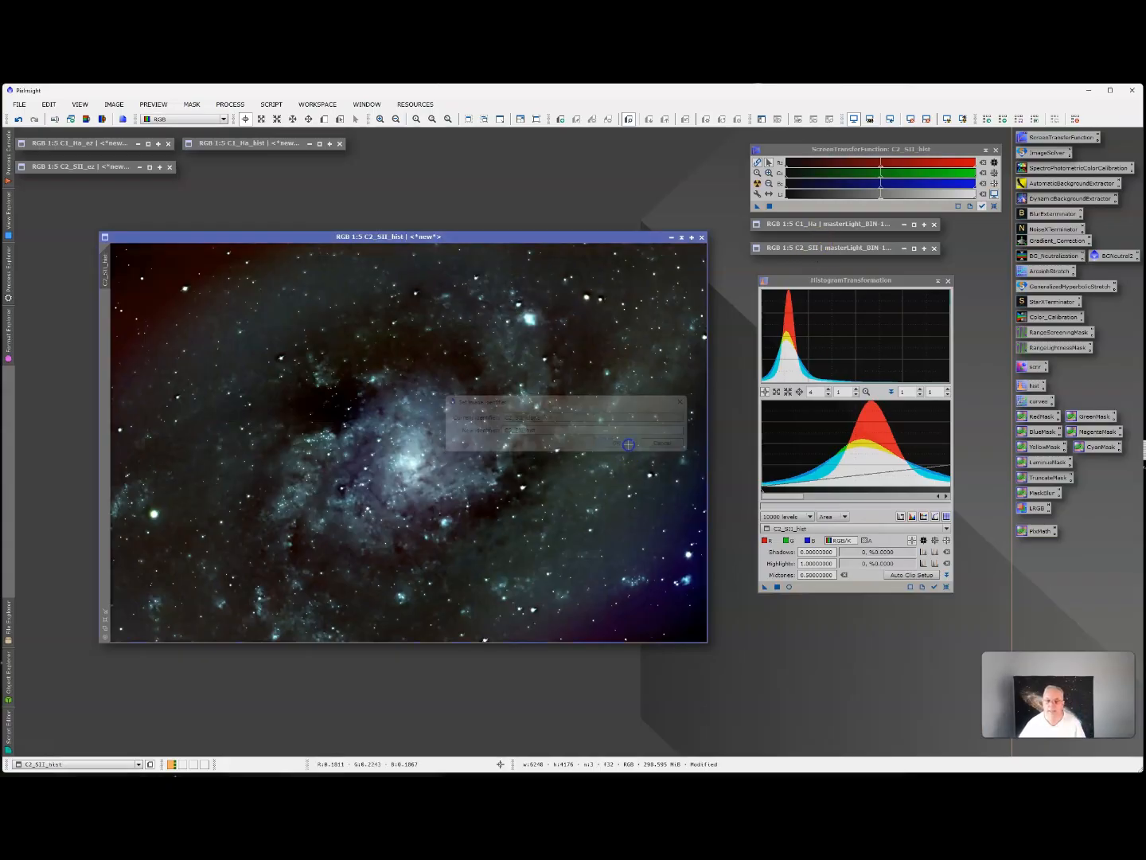
Iconize C2_SII_hist, place it beneath the C1_Ha_hist icon and close HistogramTransformation.
{"action": "left_click", "coordinate": [681, 236]}
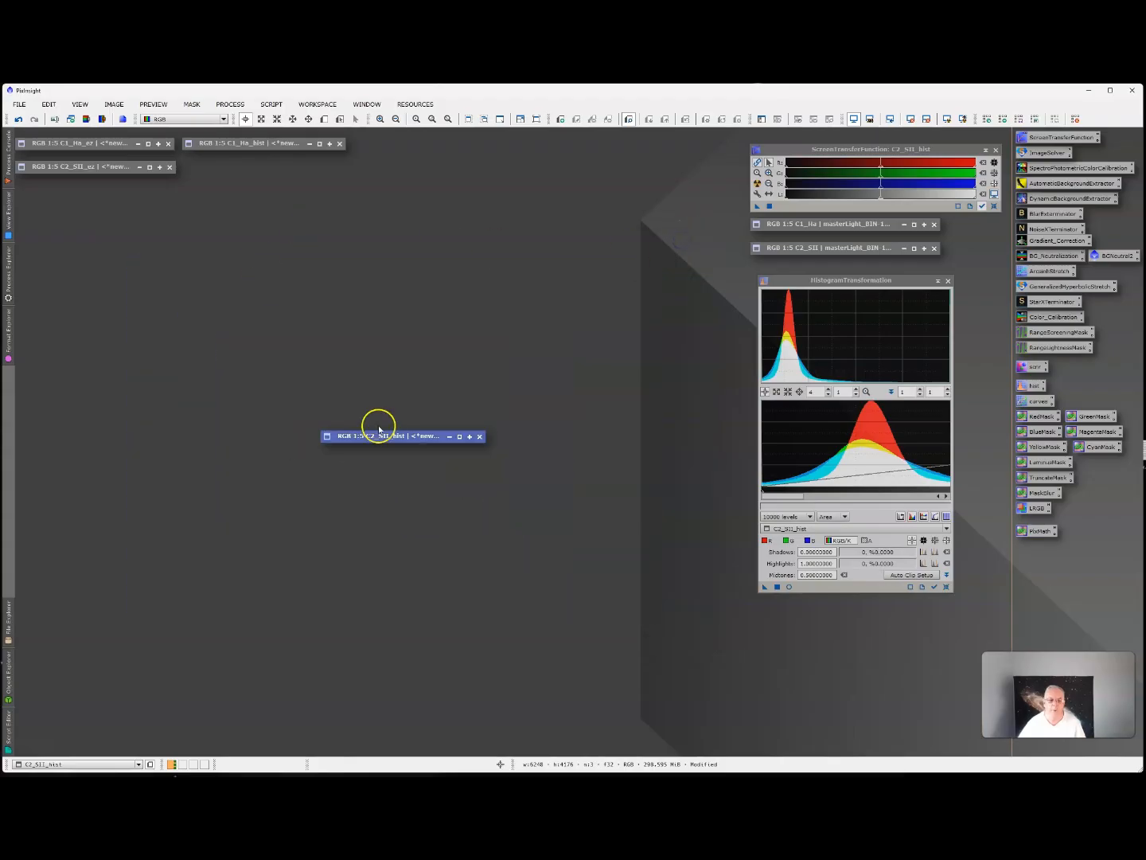
{"action": "left_click_drag", "start_coordinate": [386, 436], "coordinate": [250, 163]}
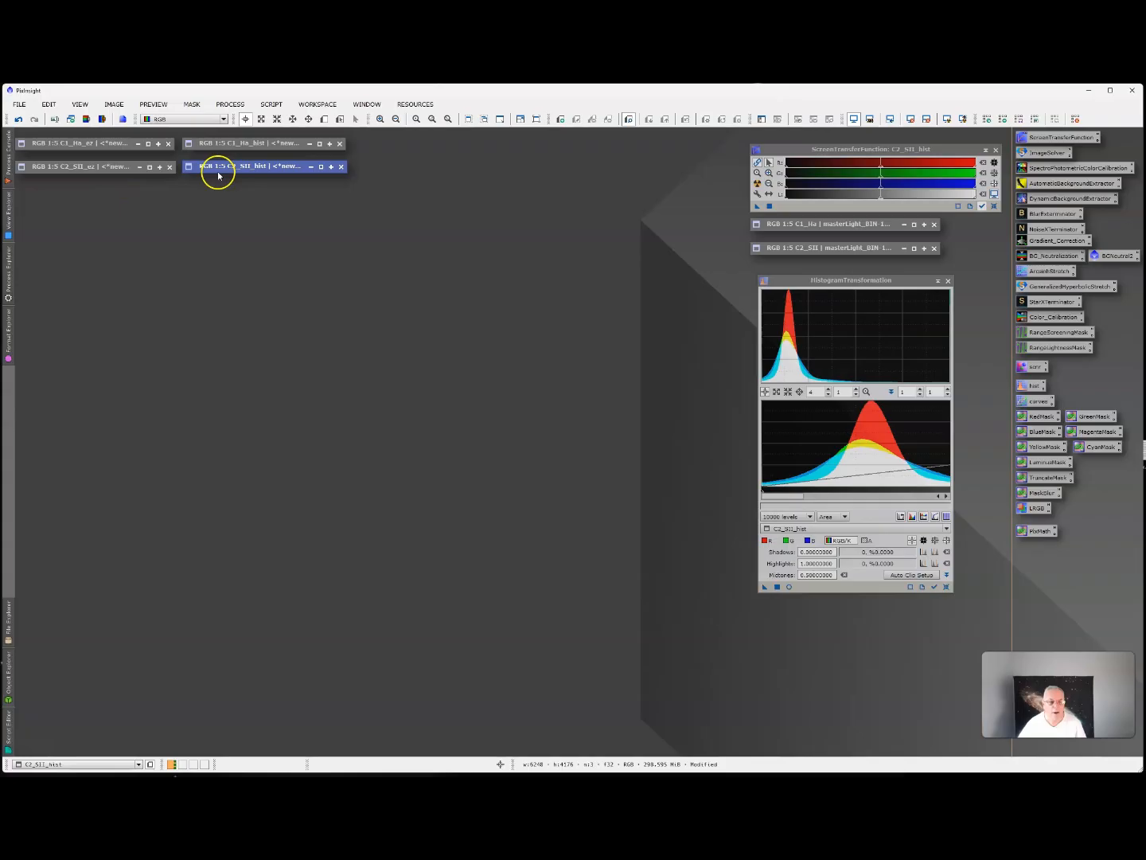
{"action": "left_click", "coordinate": [948, 281]}
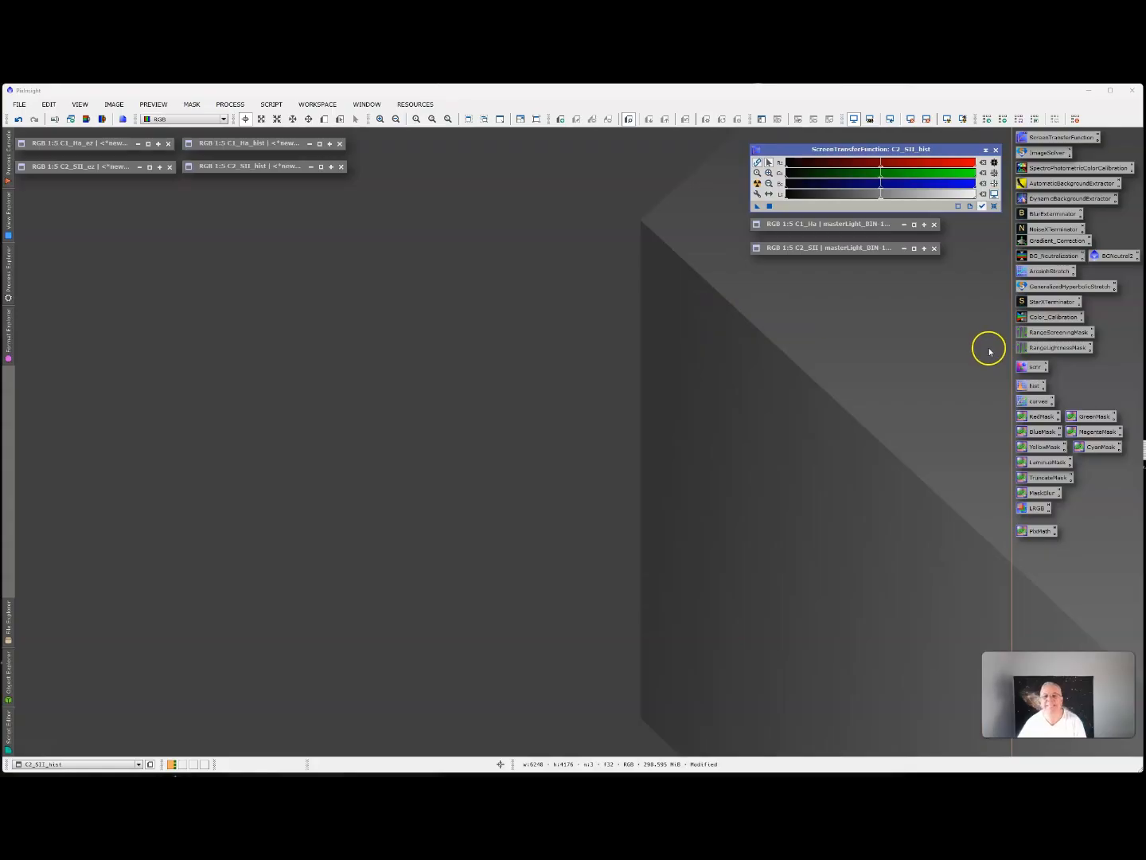
{"action": "left_click", "coordinate": [1046, 291]}
{"action": "double_click", "coordinate": [1046, 291]}
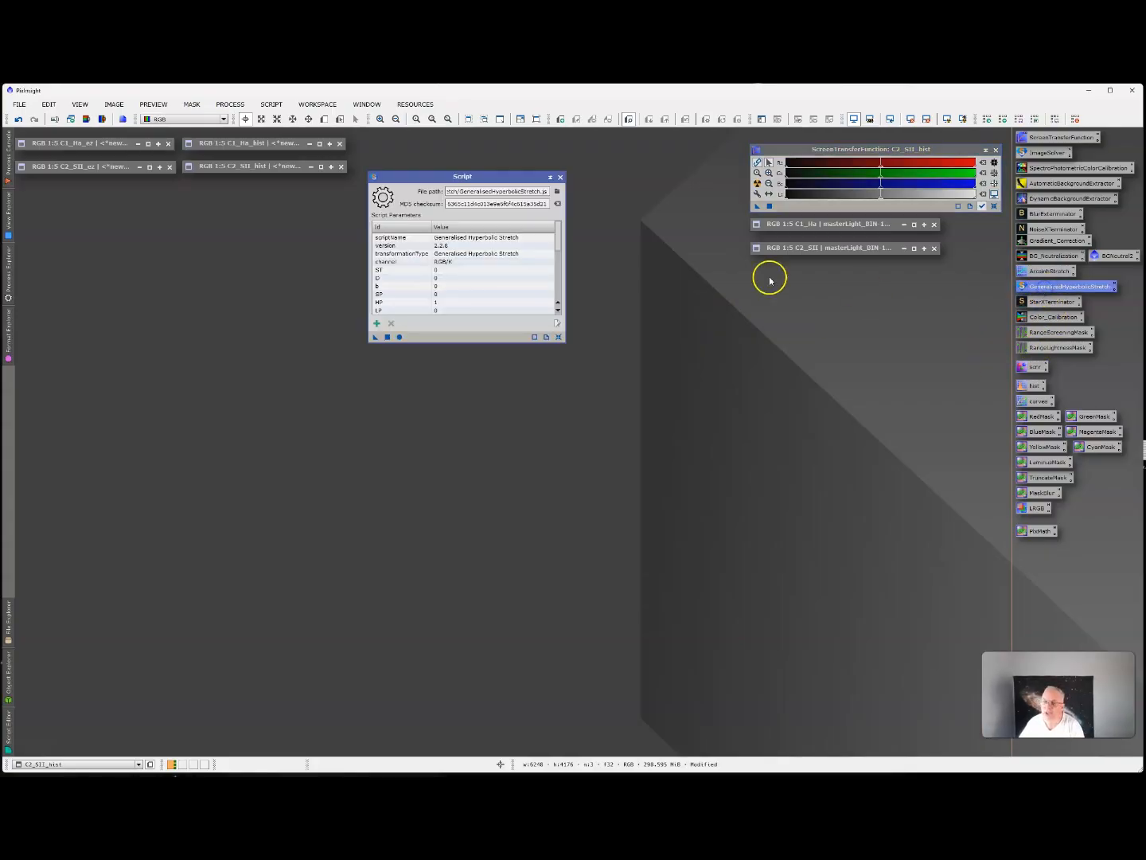
{"action": "left_click_drag", "start_coordinate": [477, 171], "coordinate": [774, 317]}
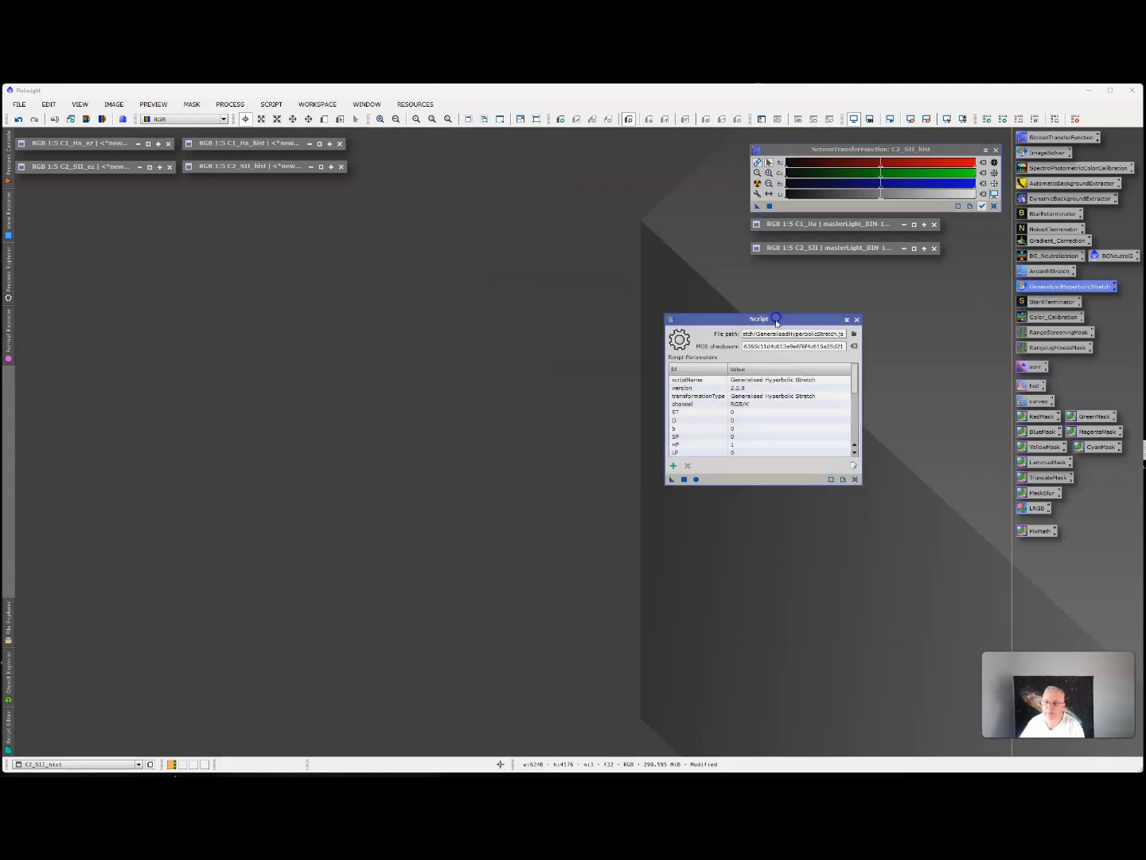
{"action": "left_click", "coordinate": [857, 319]}
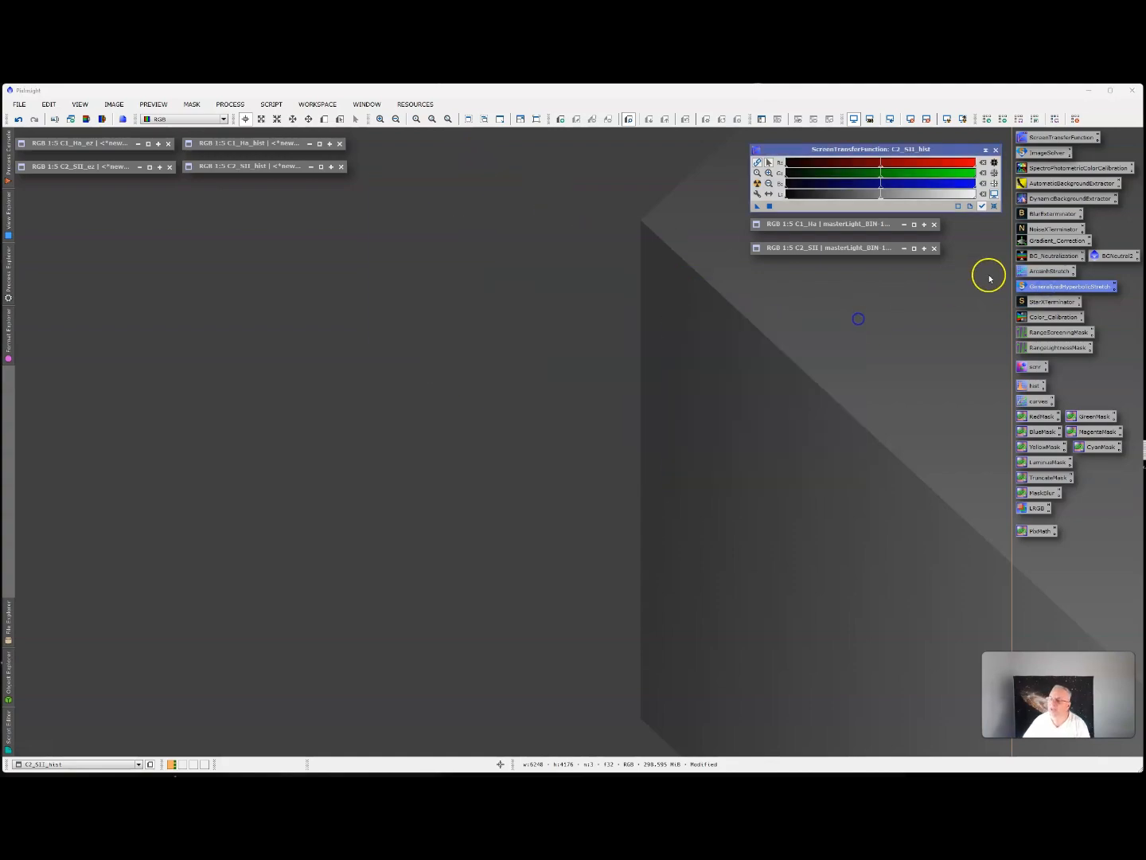
Find the GeneralizedHyperbolicStretch process in Process Explorer, open it and place its window below the iconized master images.
{"action": "left_click", "coordinate": [10, 277]}
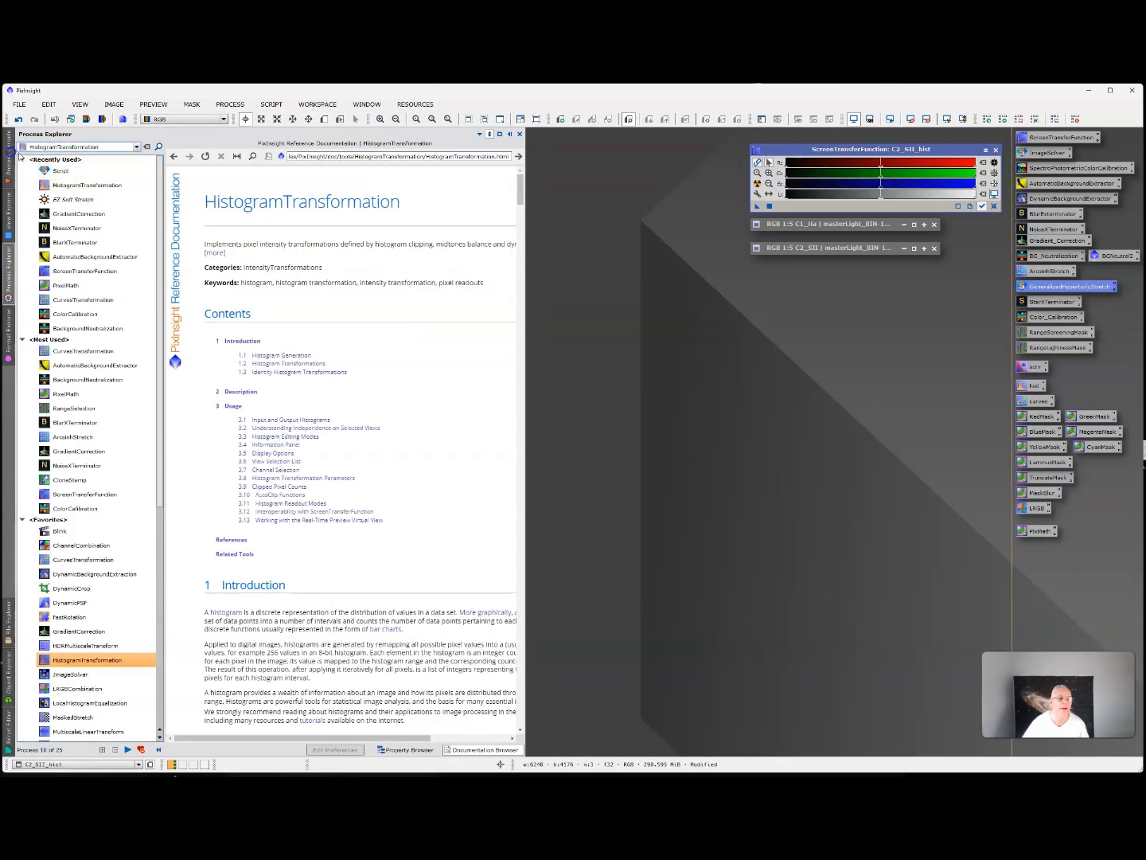
{"action": "key", "text": "BackSpace"}
{"action": "key", "text": "BackSpace"}
{"action": "key", "text": "BackSpace"}
{"action": "key", "text": "BackSpace"}
{"action": "key", "text": "BackSpace"}
{"action": "key", "text": "BackSpace"}
{"action": "key", "text": "BackSpace"}
{"action": "key", "text": "BackSpace"}
{"action": "key", "text": "BackSpace"}
{"action": "key", "text": "BackSpace"}
{"action": "key", "text": "BackSpace"}
{"action": "key", "text": "BackSpace"}
{"action": "key", "text": "BackSpace"}
{"action": "key", "text": "BackSpace"}
{"action": "key", "text": "BackSpace"}
{"action": "key", "text": "BackSpace"}
{"action": "key", "text": "BackSpace"}
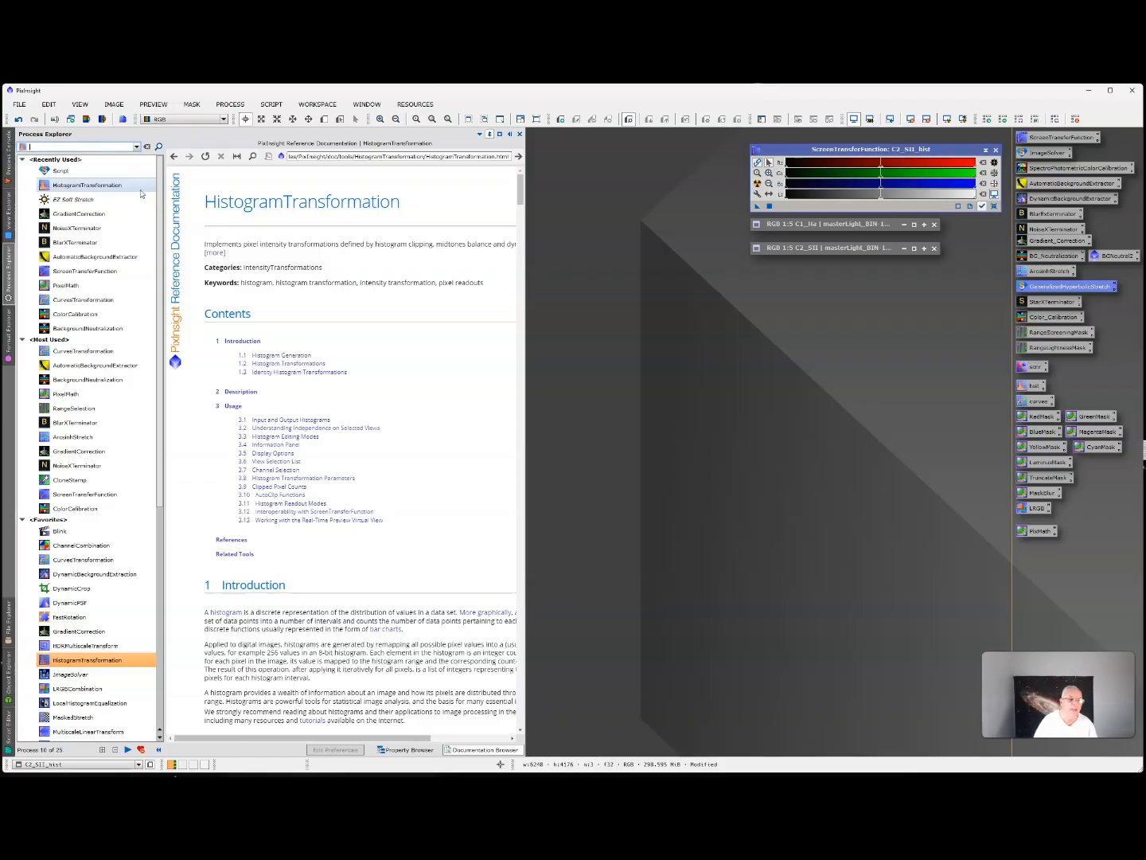
{"action": "type", "text": "gene"}
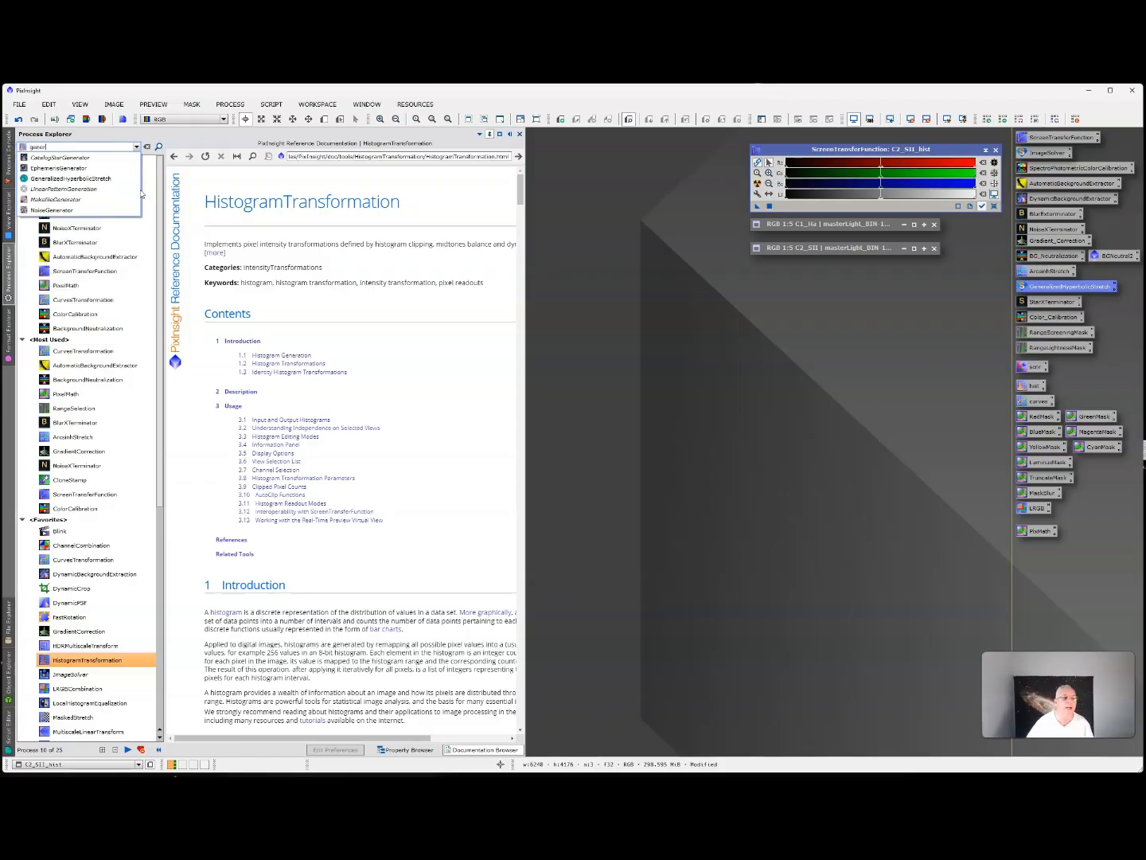
{"action": "type", "text": "r"}
{"action": "left_click", "coordinate": [71, 178]}
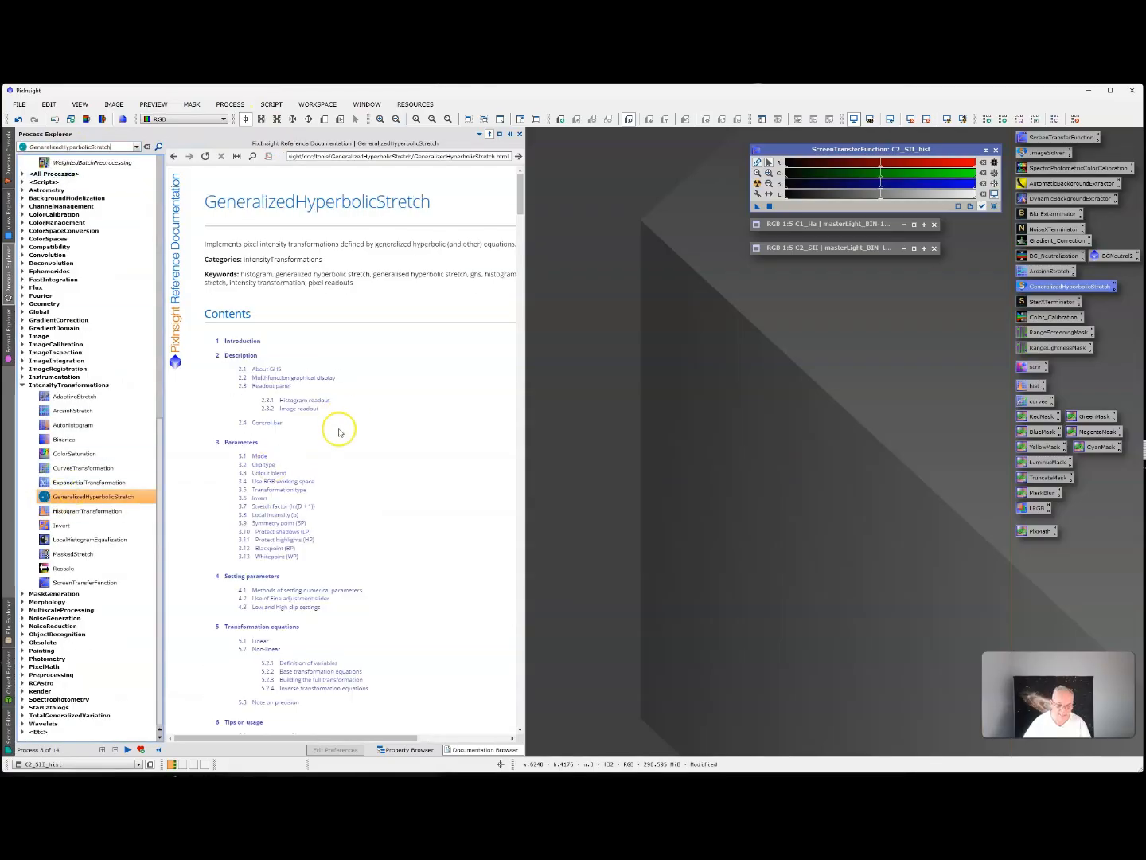
{"action": "double_click", "coordinate": [58, 497]}
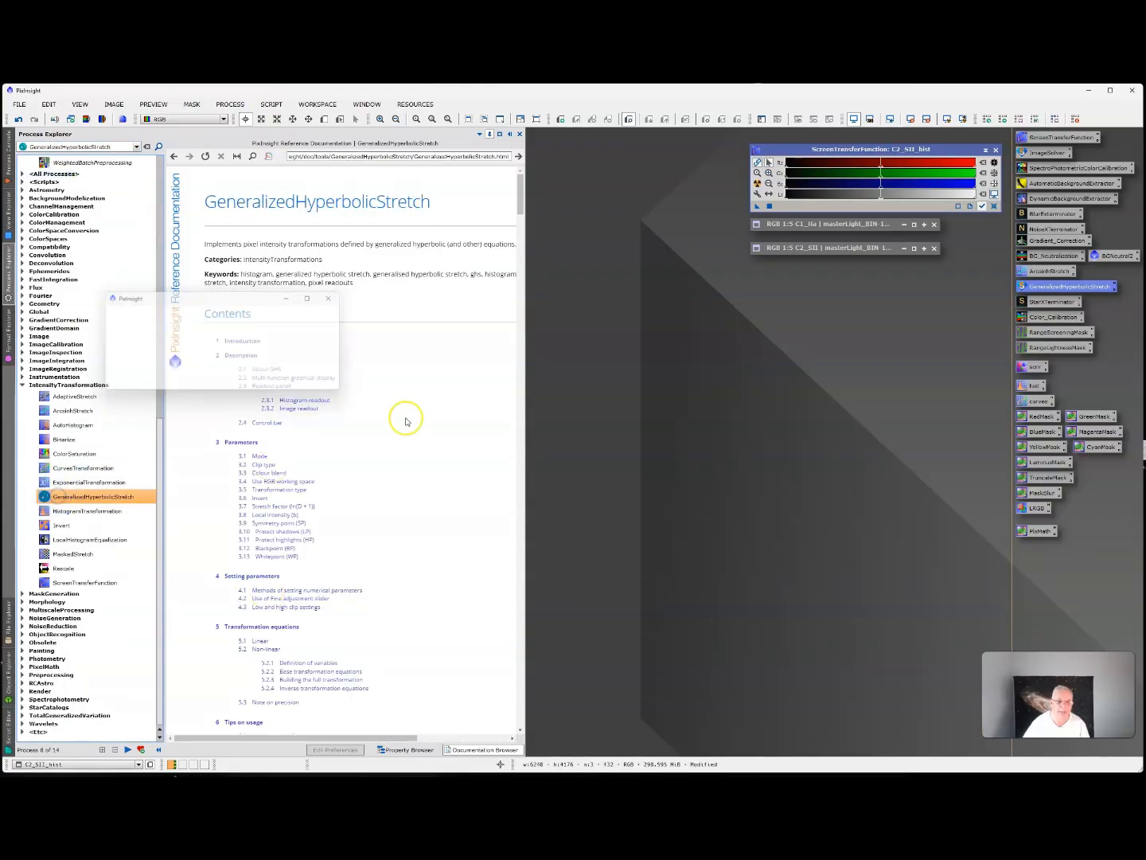
{"action": "left_click_drag", "start_coordinate": [807, 283], "coordinate": [801, 289]}
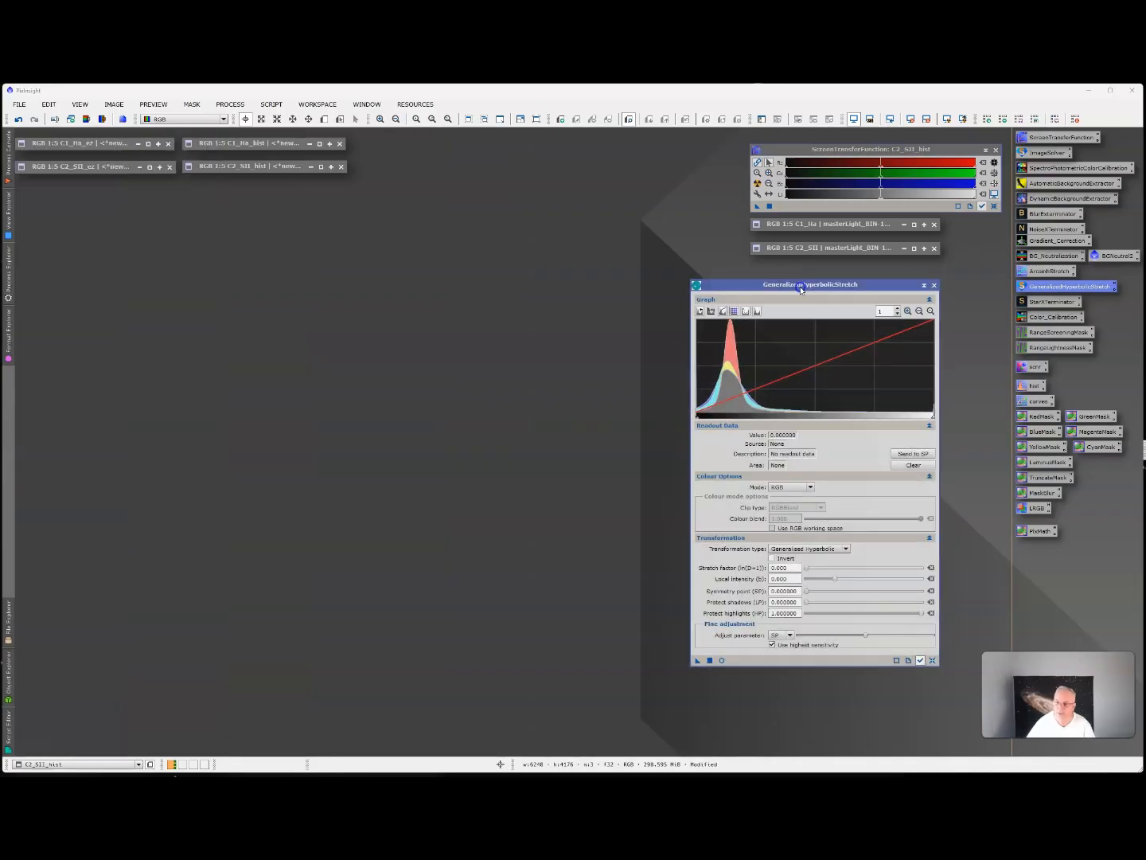
Duplicate the linear C1_Ha image, iconize the original and place the clone beside the GeneralizedHyperbolicStretch window.
{"action": "double_click", "coordinate": [848, 232]}
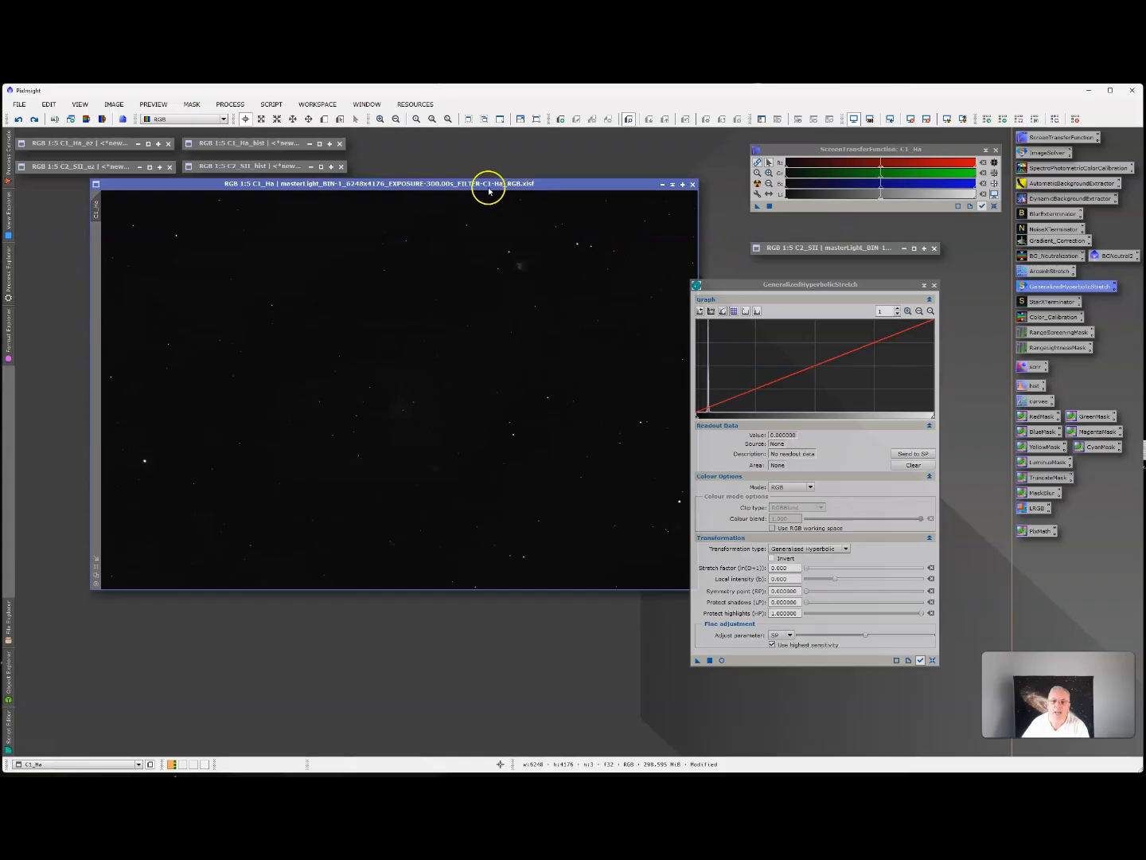
{"action": "left_click_drag", "start_coordinate": [487, 186], "coordinate": [472, 215]}
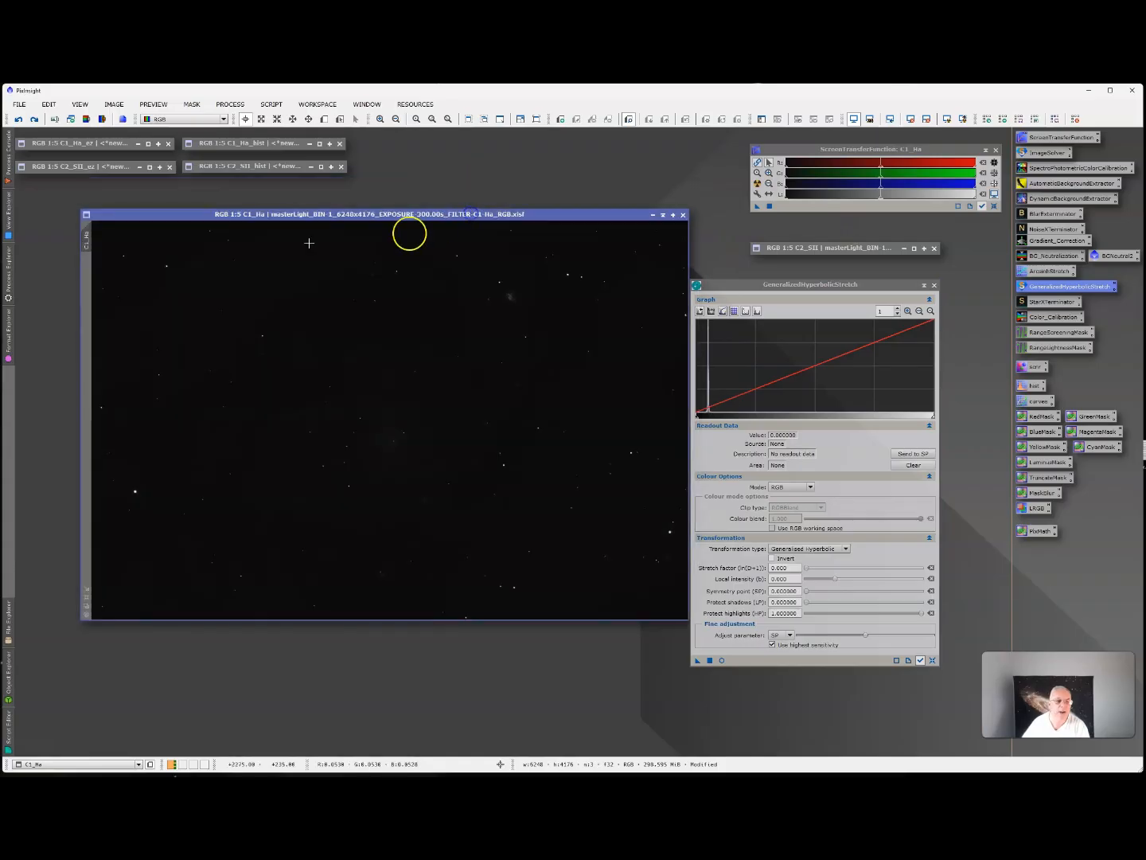
{"action": "right_click", "coordinate": [87, 238]}
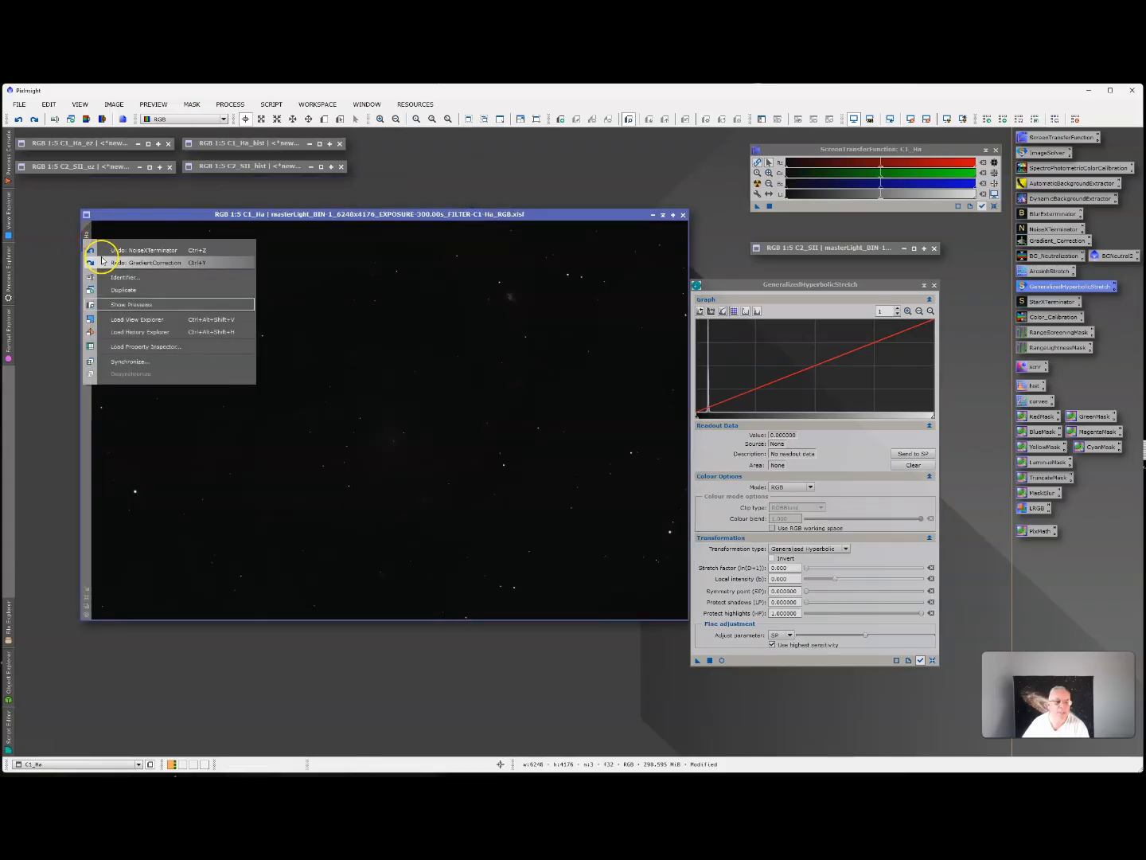
{"action": "left_click", "coordinate": [128, 290]}
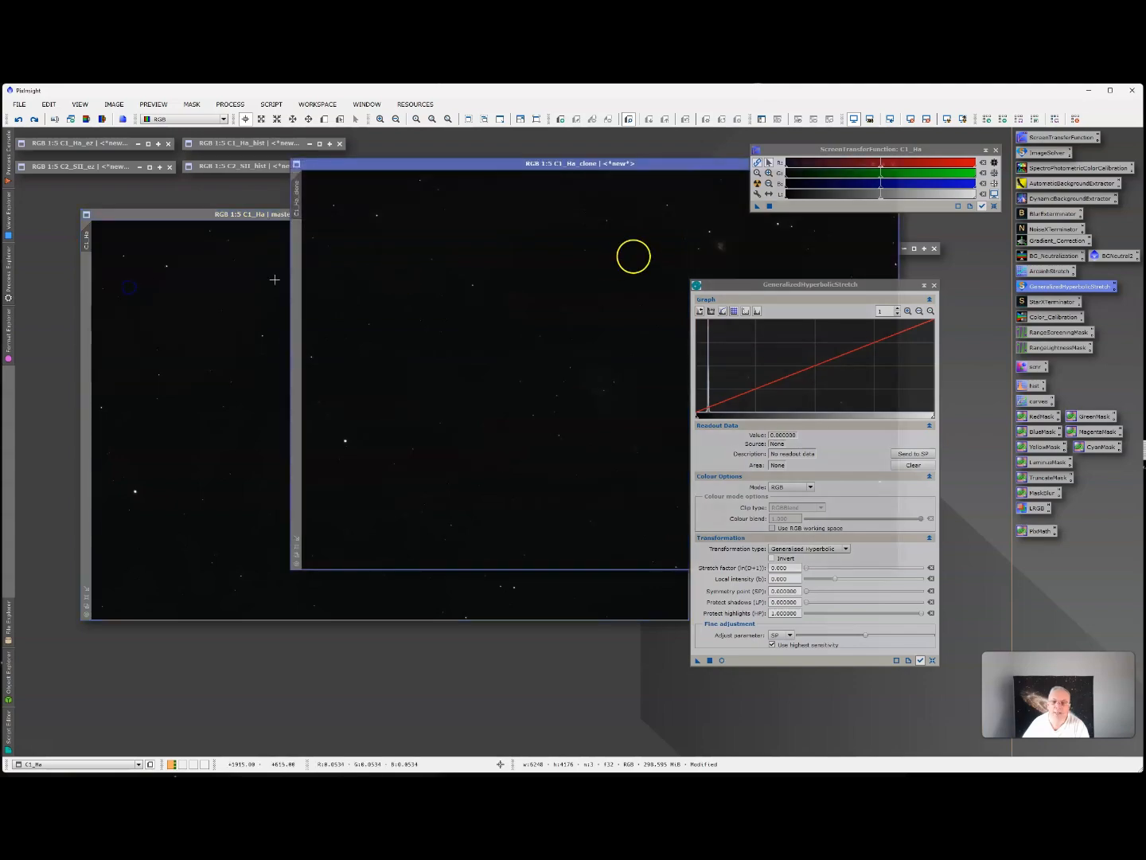
{"action": "left_click_drag", "start_coordinate": [424, 164], "coordinate": [264, 362]}
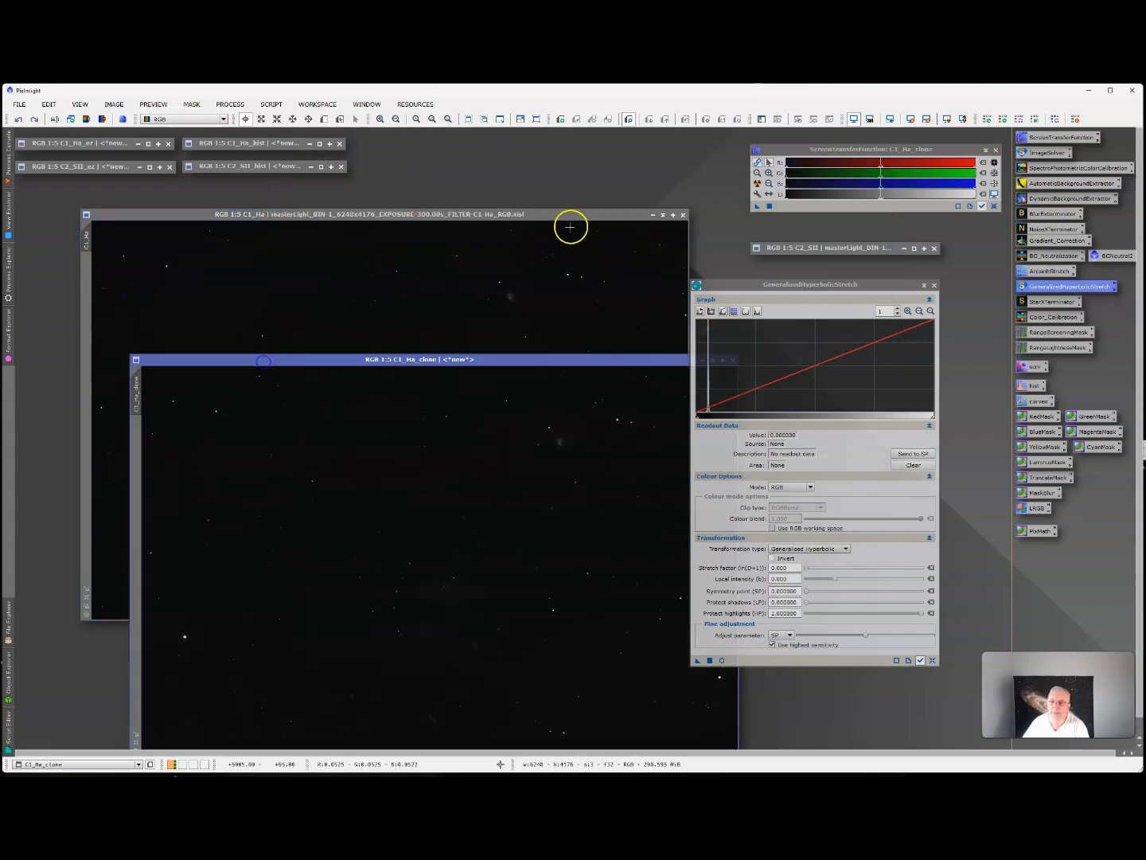
{"action": "left_click", "coordinate": [664, 215]}
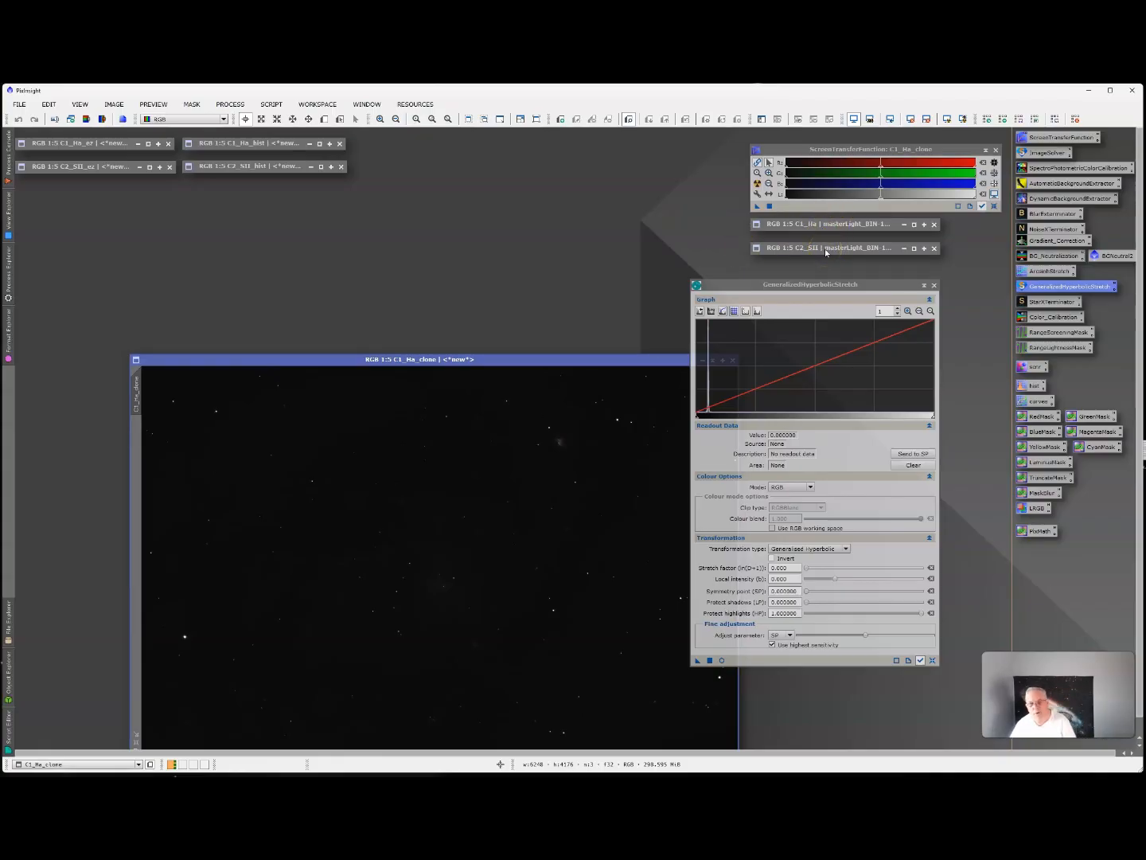
{"action": "left_click_drag", "start_coordinate": [542, 357], "coordinate": [462, 265]}
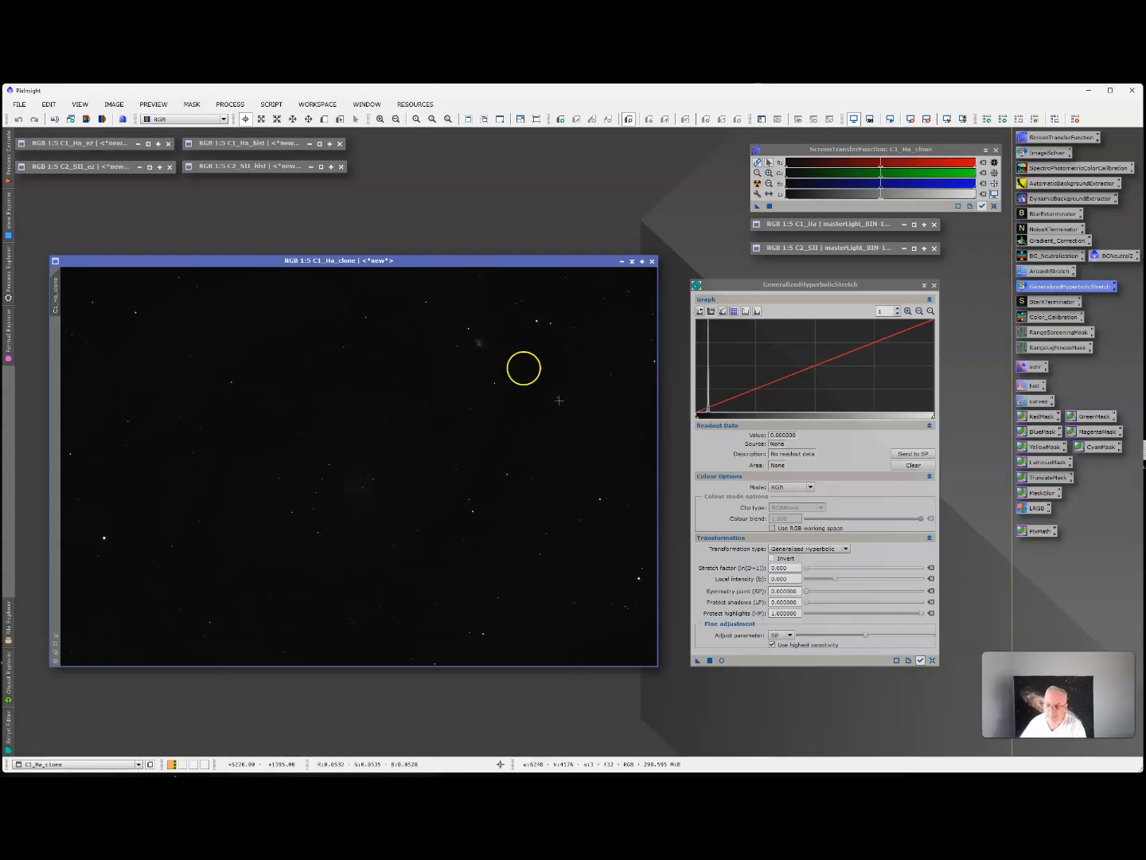
Start a GeneralizedHyperbolicStretch real-time preview of C1_Ha_clone and zoom the histogram graph to 5.
{"action": "left_click", "coordinate": [722, 660]}
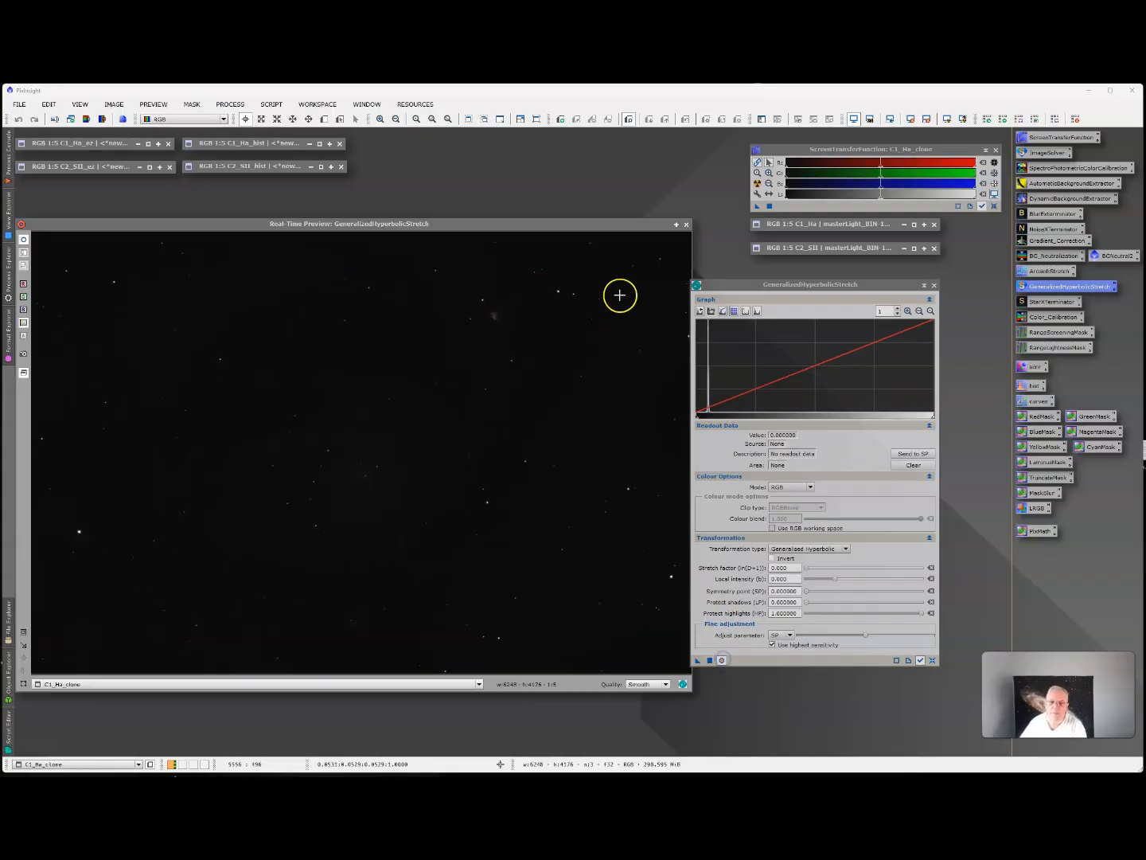
{"action": "left_click", "coordinate": [762, 283]}
{"action": "left_click_drag", "start_coordinate": [762, 283], "coordinate": [781, 272]}
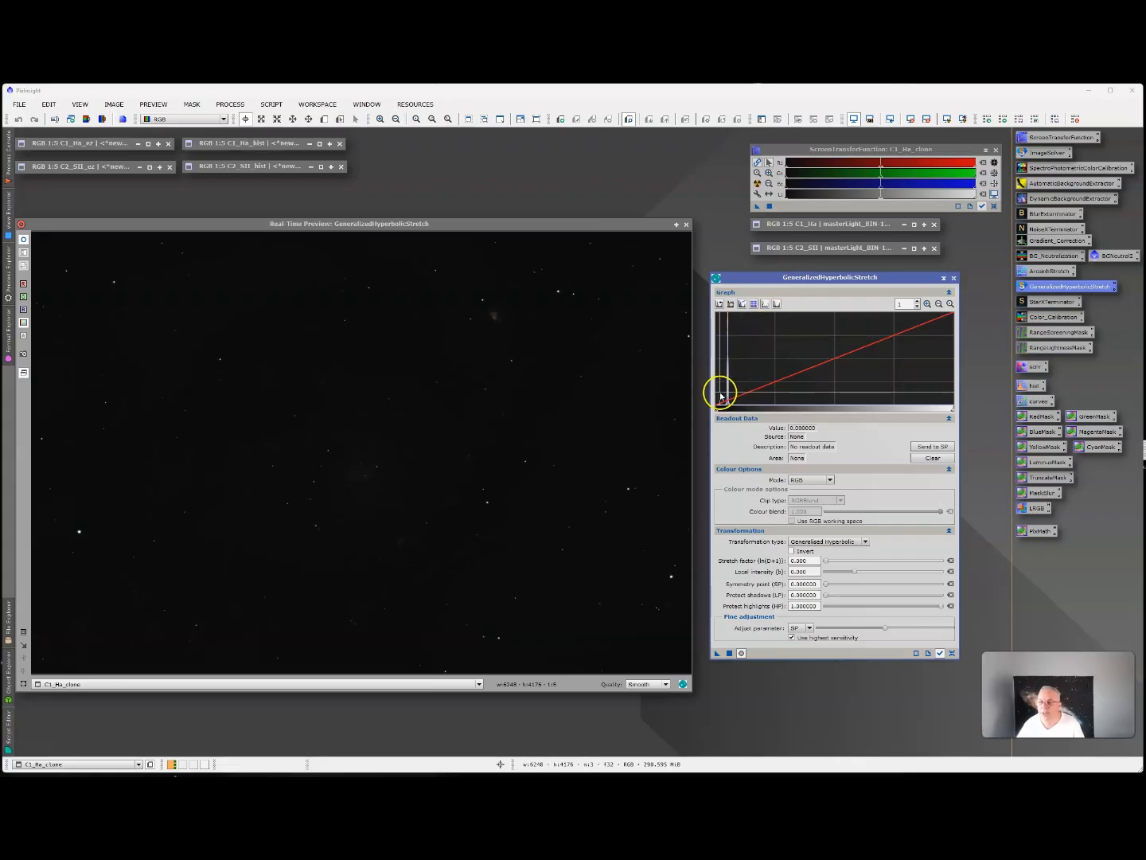
{"action": "left_click", "coordinate": [917, 302]}
{"action": "left_click", "coordinate": [917, 301]}
{"action": "left_click", "coordinate": [917, 302]}
{"action": "left_click", "coordinate": [917, 302]}
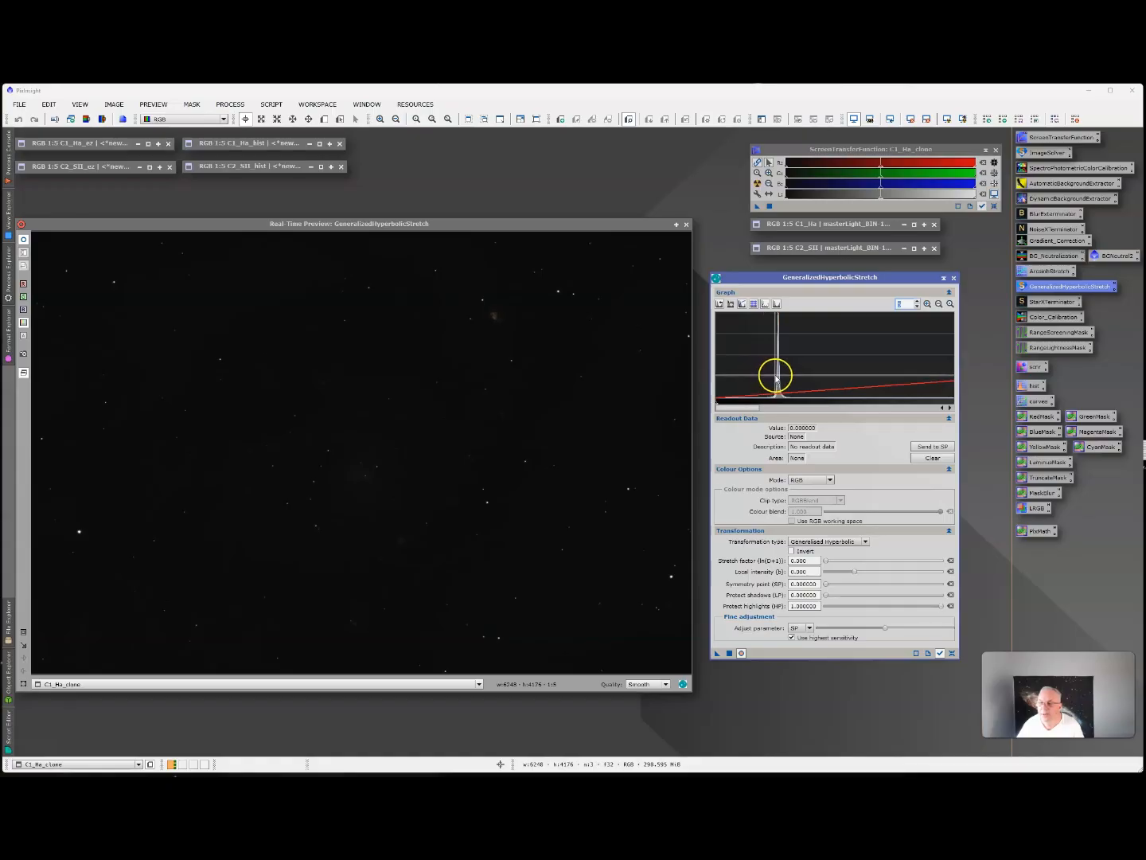
Try applying a Linear transformation to C1_Ha_clone with the histogram level of about 0.050 selected.
{"action": "mouse_move", "coordinate": [777, 379]}
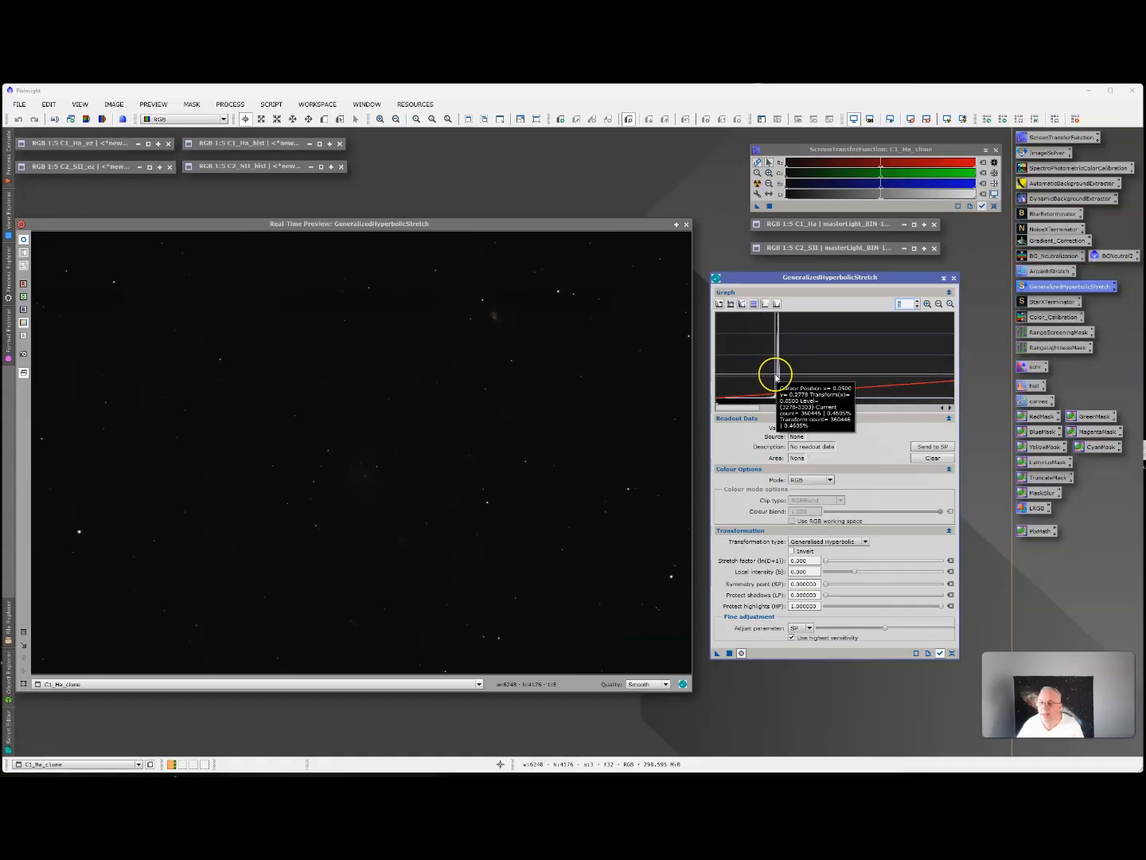
{"action": "left_click", "coordinate": [777, 379]}
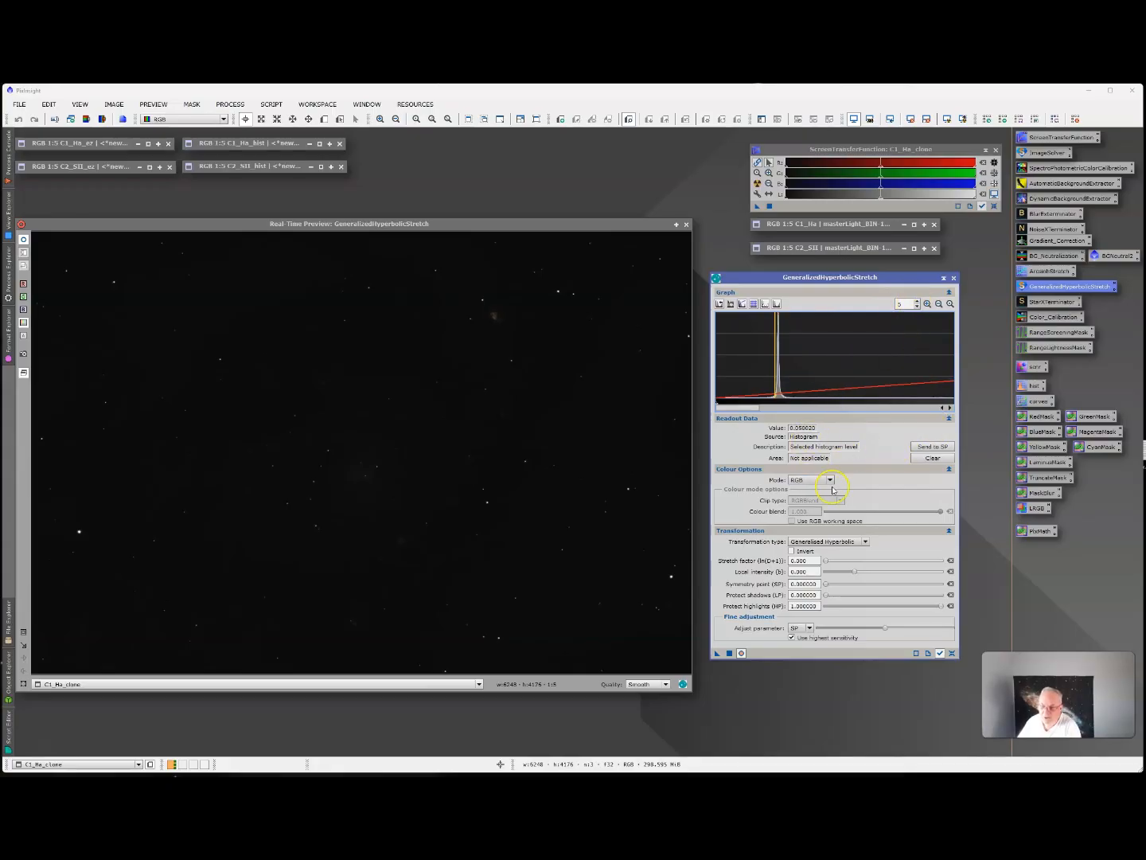
{"action": "left_click", "coordinate": [822, 542]}
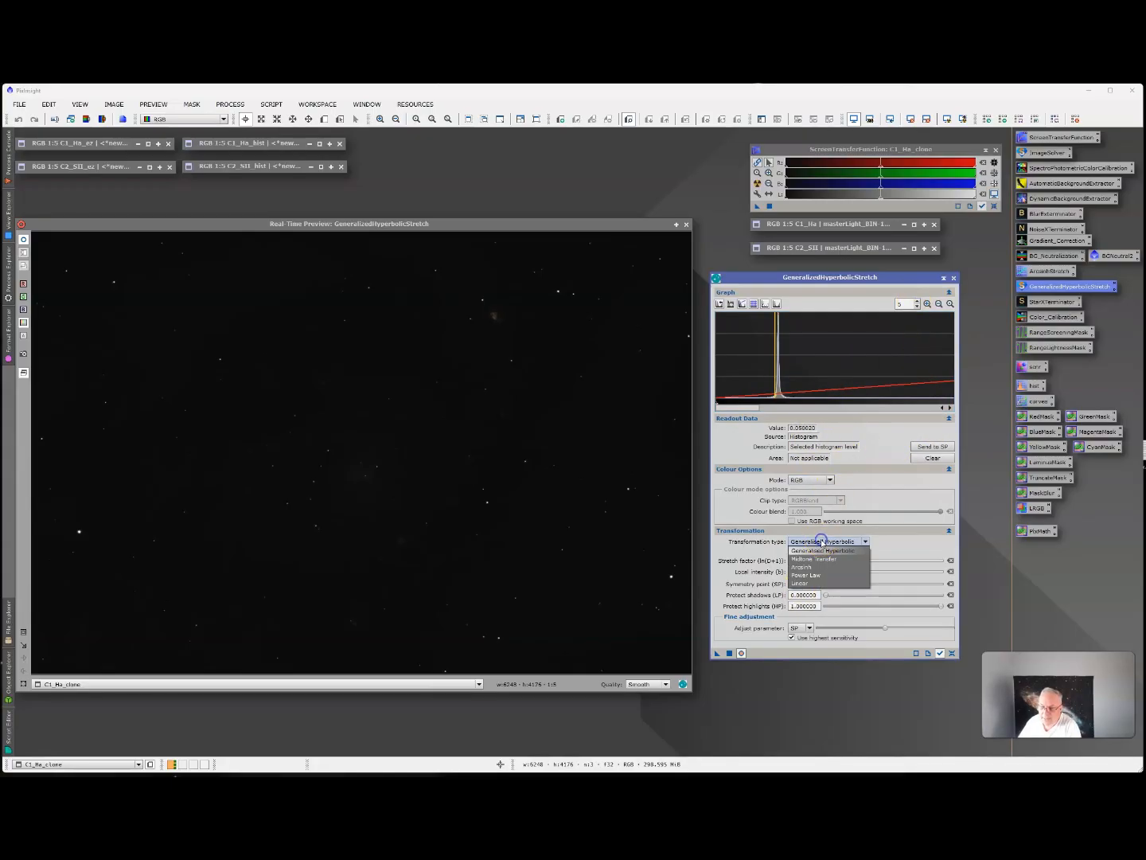
{"action": "left_click", "coordinate": [802, 584]}
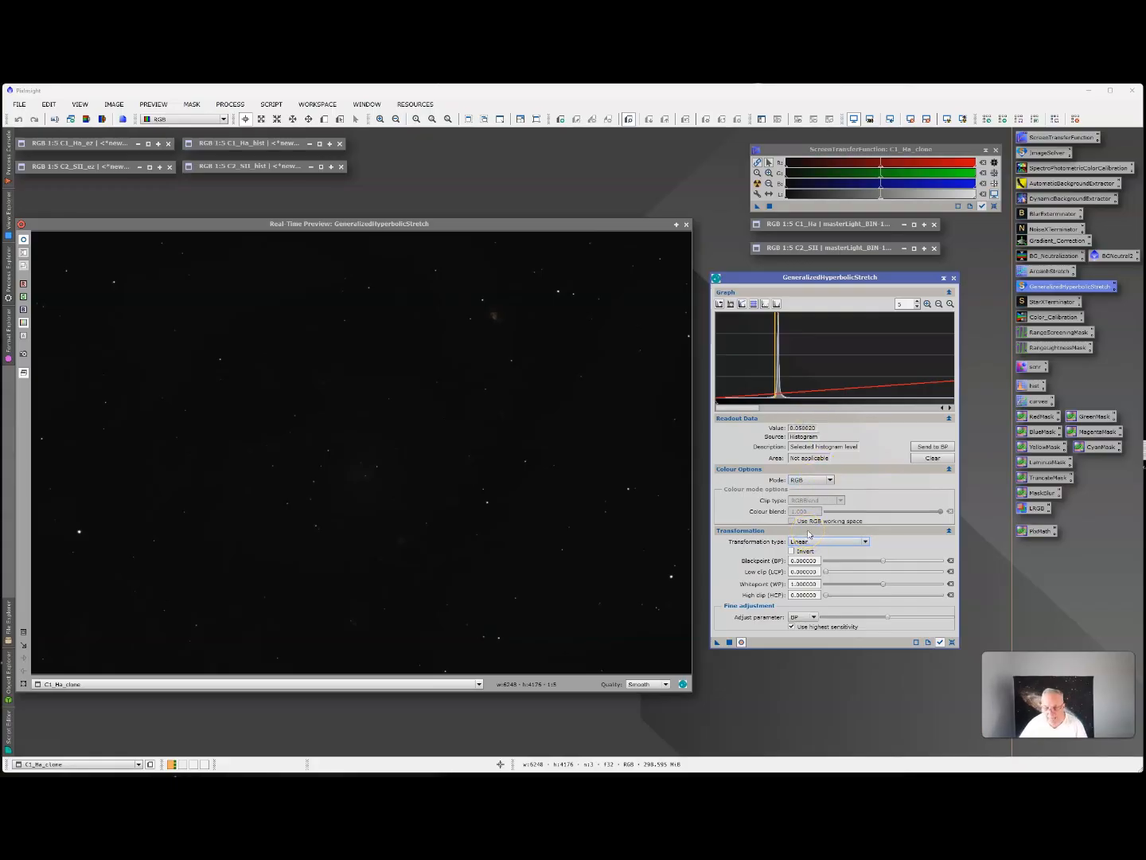
{"action": "left_click", "coordinate": [730, 642]}
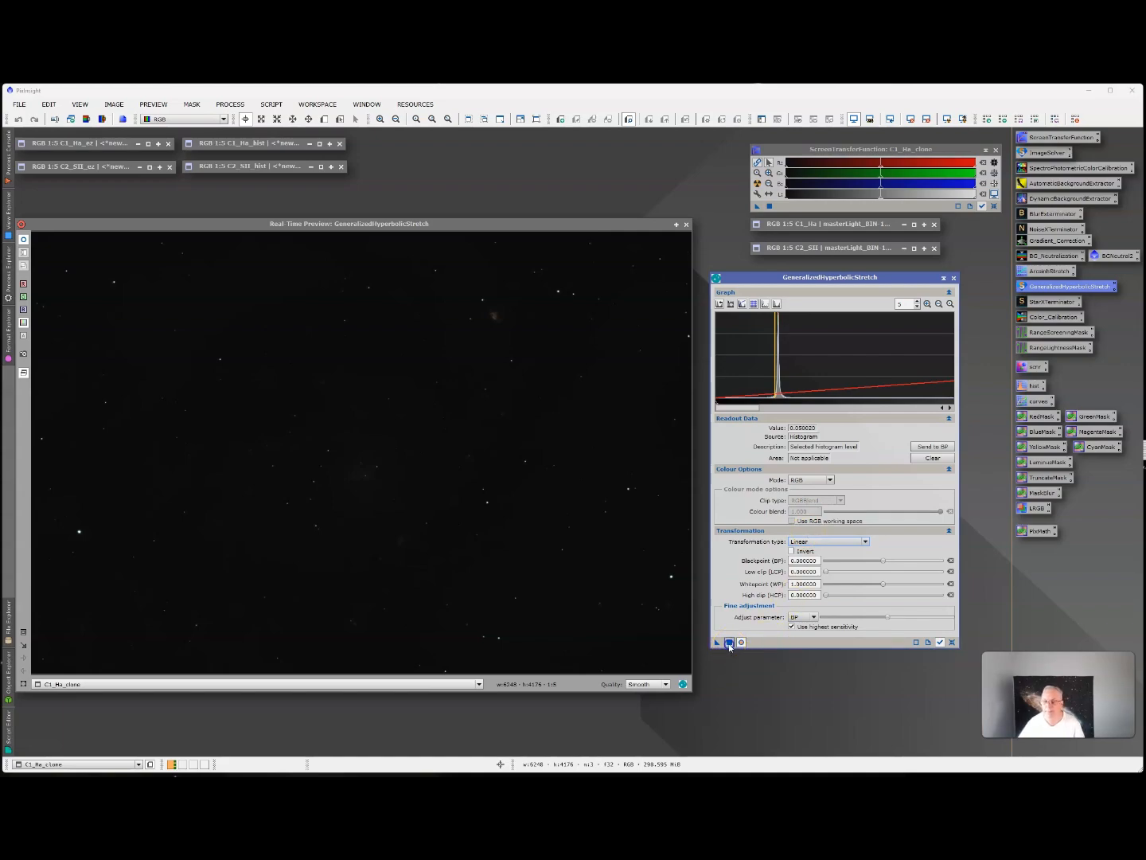
{"action": "left_click", "coordinate": [754, 563]}
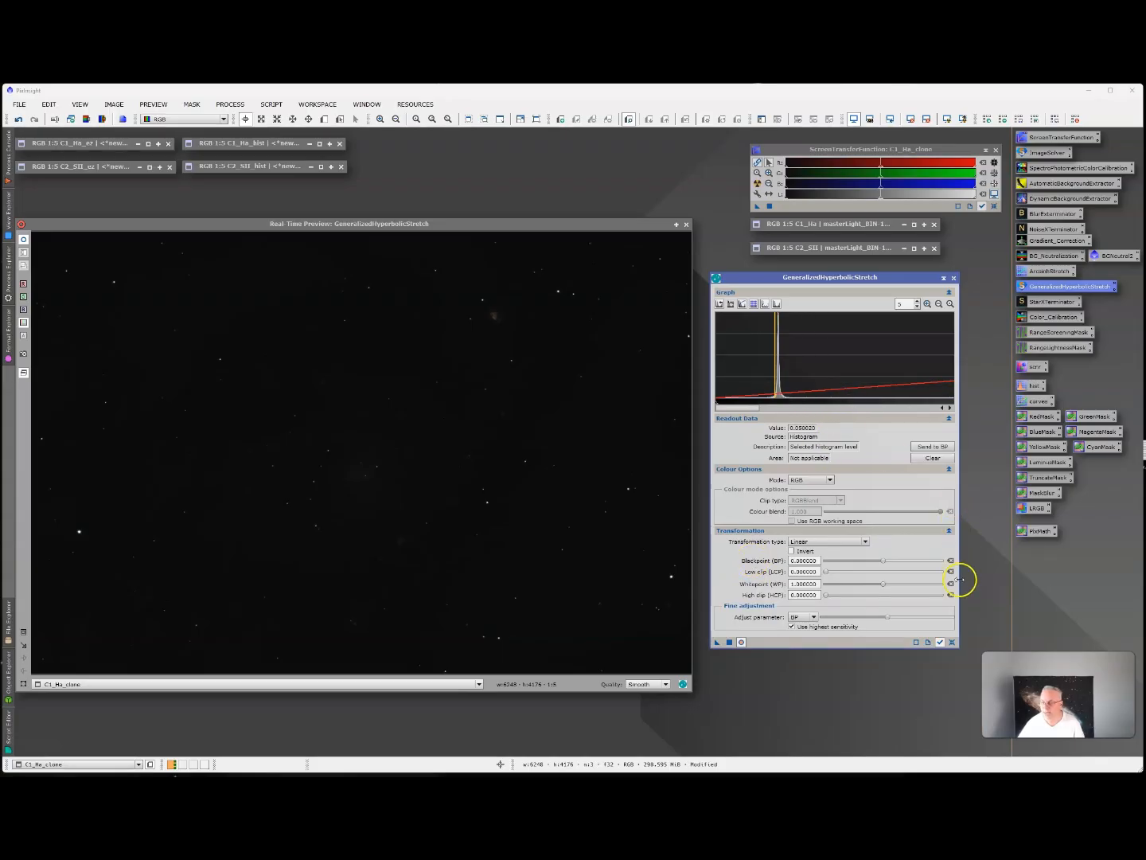
Reset GeneralizedHyperbolicStretch to its defaults and close its real-time preview.
{"action": "left_click", "coordinate": [952, 643]}
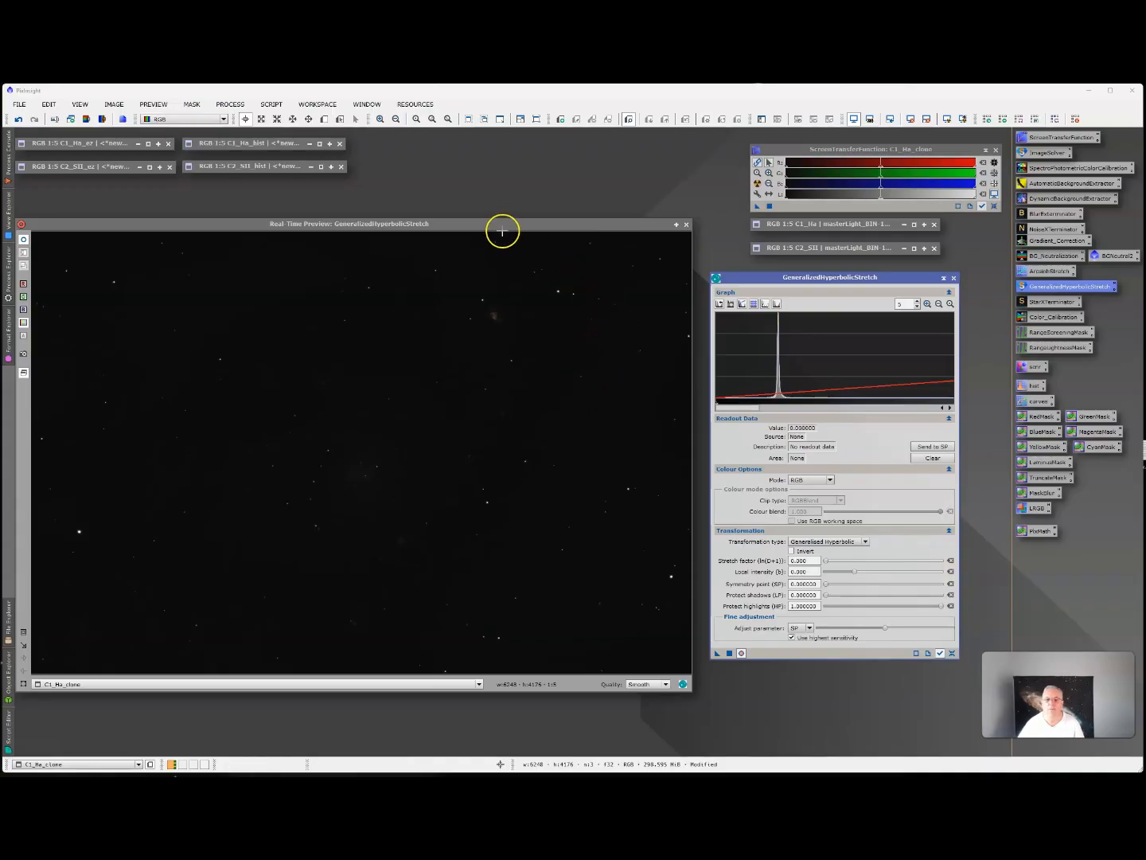
{"action": "left_click", "coordinate": [502, 231]}
{"action": "left_click", "coordinate": [685, 224]}
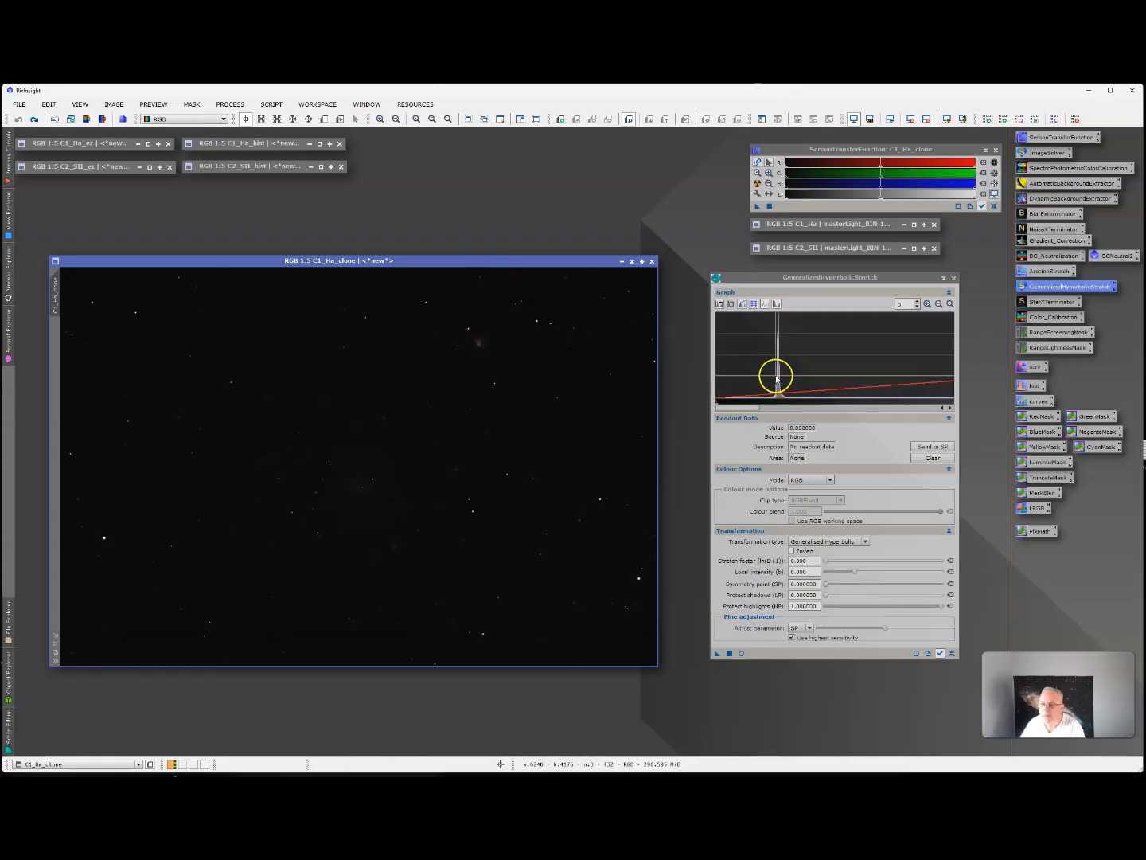
Apply a Linear transformation to C1_Ha_clone with the blackpoint sent from the histogram level of about 0.0496, and reset the parameters.
{"action": "left_click", "coordinate": [777, 378]}
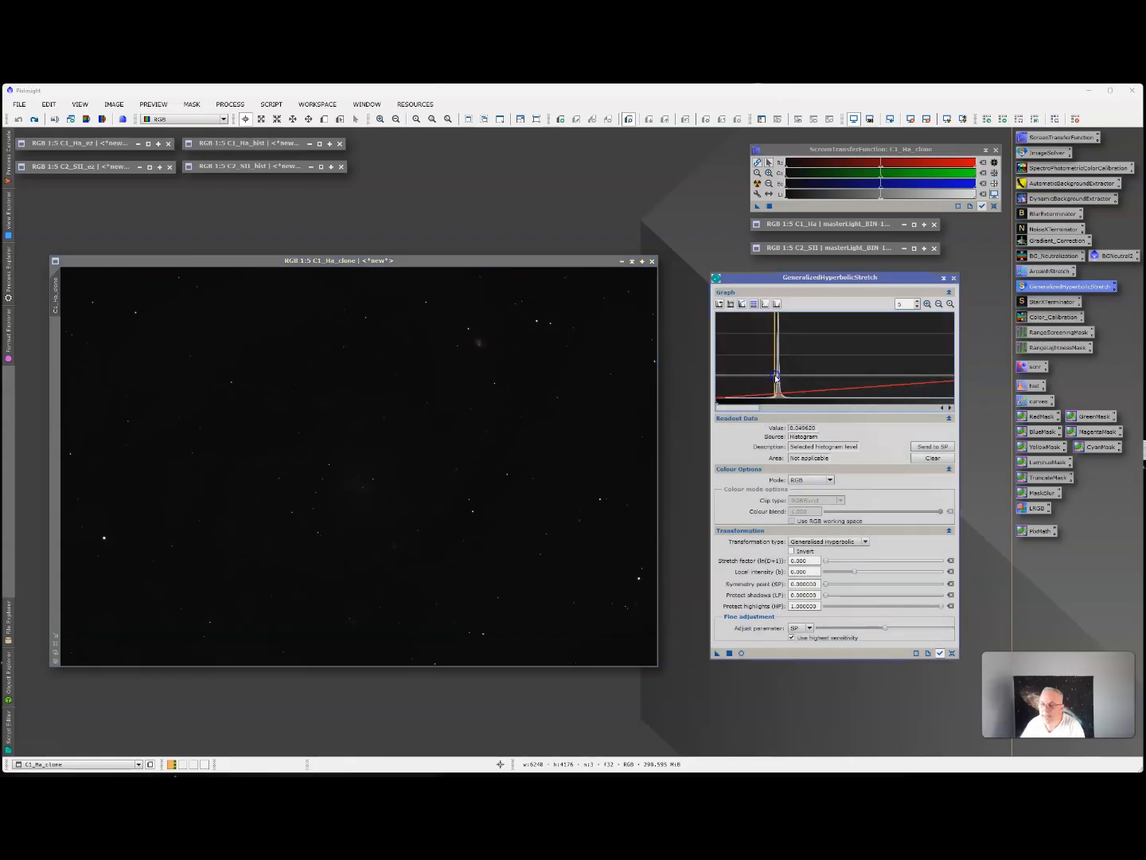
{"action": "left_click", "coordinate": [818, 541]}
{"action": "left_click", "coordinate": [802, 583]}
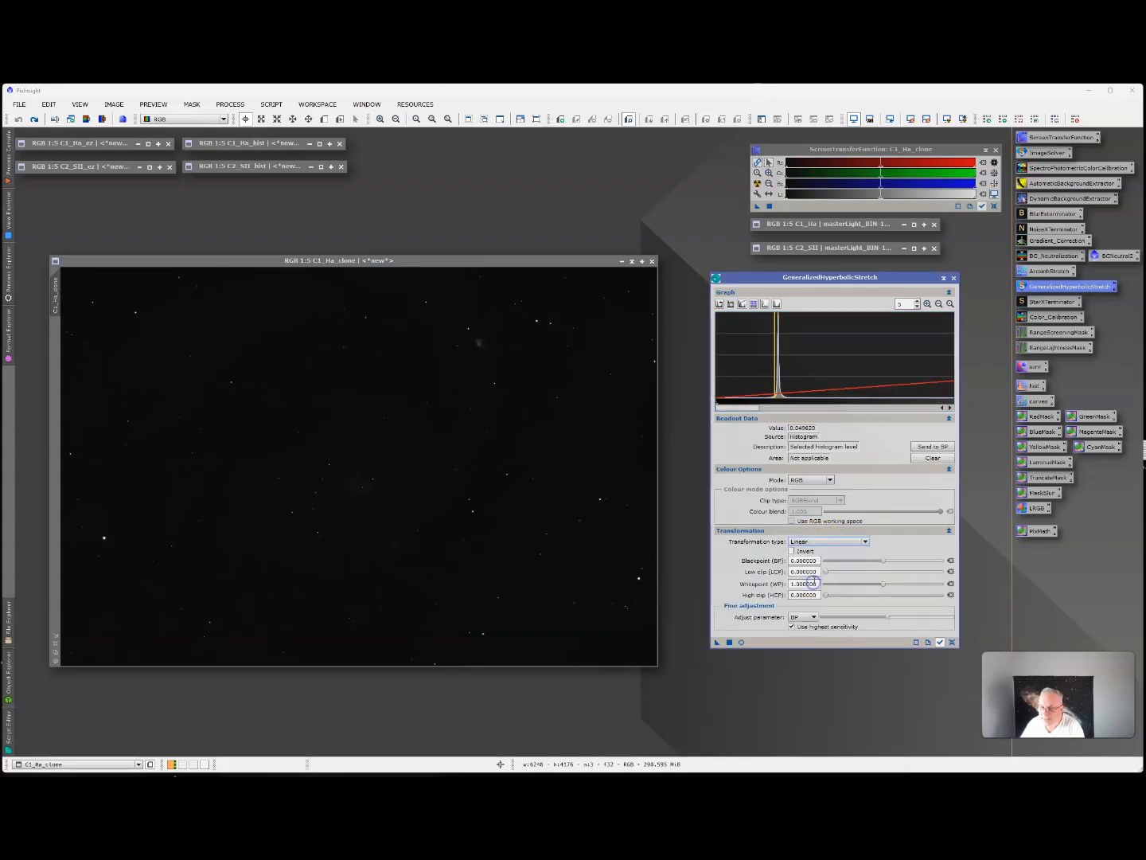
{"action": "left_click", "coordinate": [939, 448]}
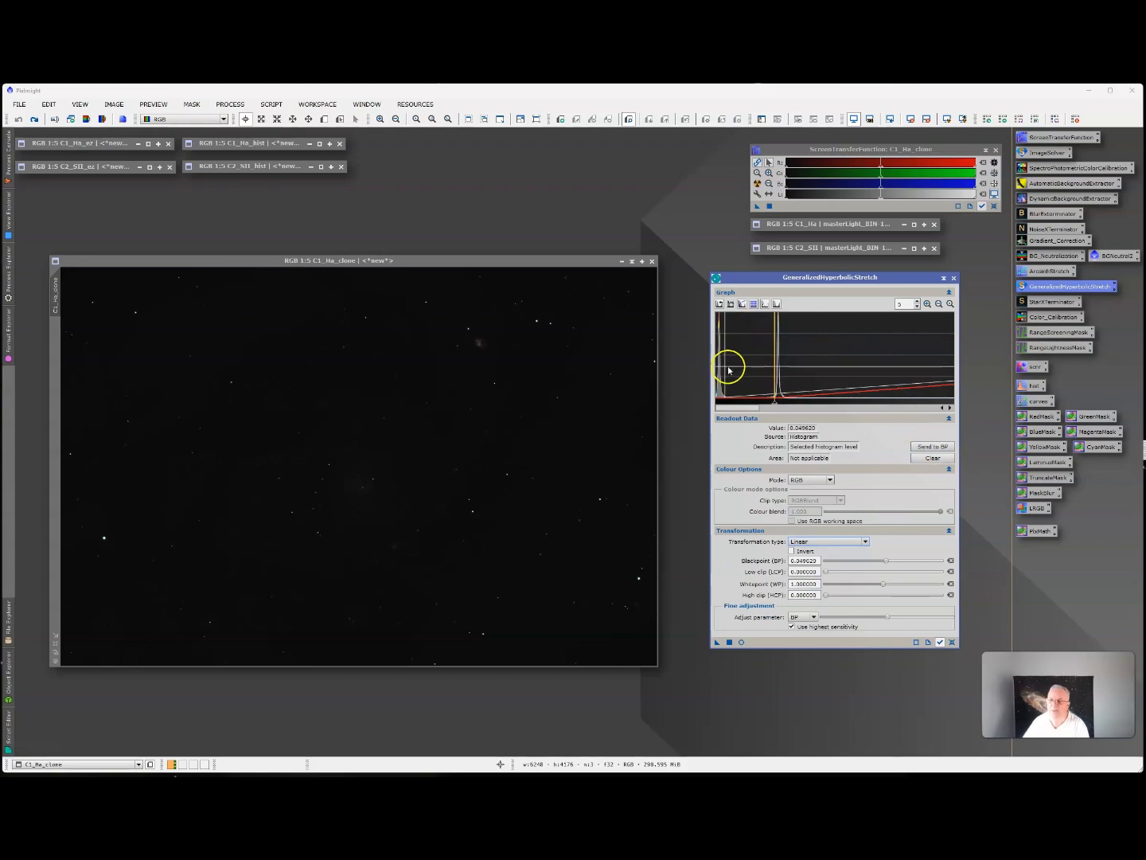
{"action": "left_click", "coordinate": [729, 641]}
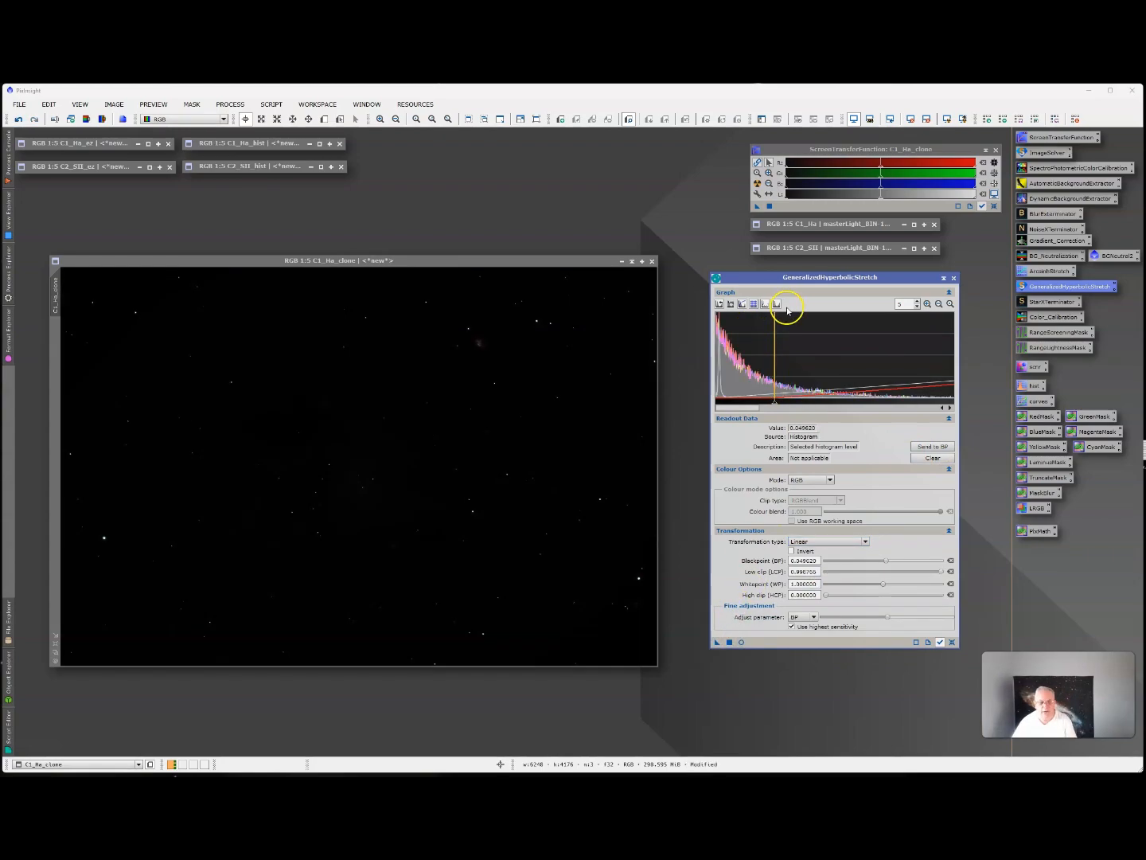
{"action": "left_click", "coordinate": [952, 642]}
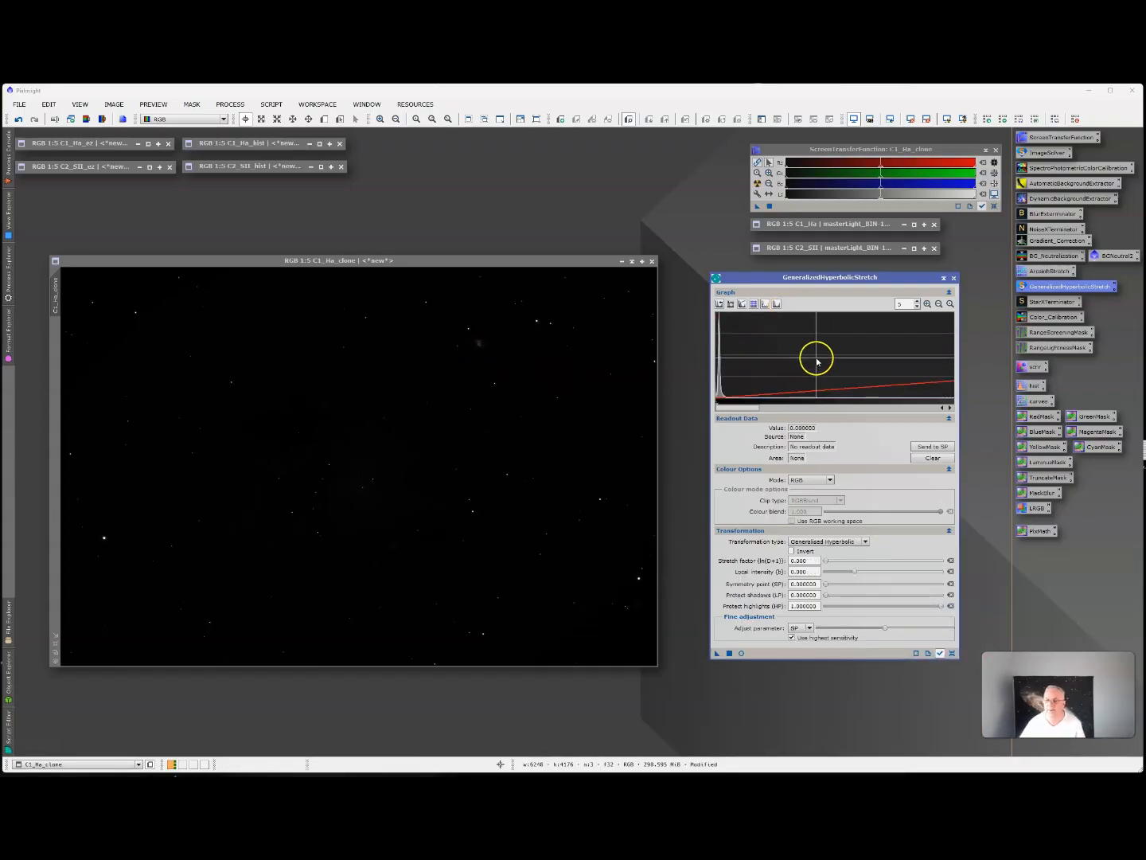
Zoom the histogram graph to 22 and set the symmetry point to about 0.0035 from the histogram peak.
{"action": "left_click", "coordinate": [917, 302]}
{"action": "left_click", "coordinate": [917, 301]}
{"action": "left_click", "coordinate": [917, 302]}
{"action": "left_click", "coordinate": [917, 302]}
{"action": "left_click", "coordinate": [917, 302]}
{"action": "left_click", "coordinate": [917, 301]}
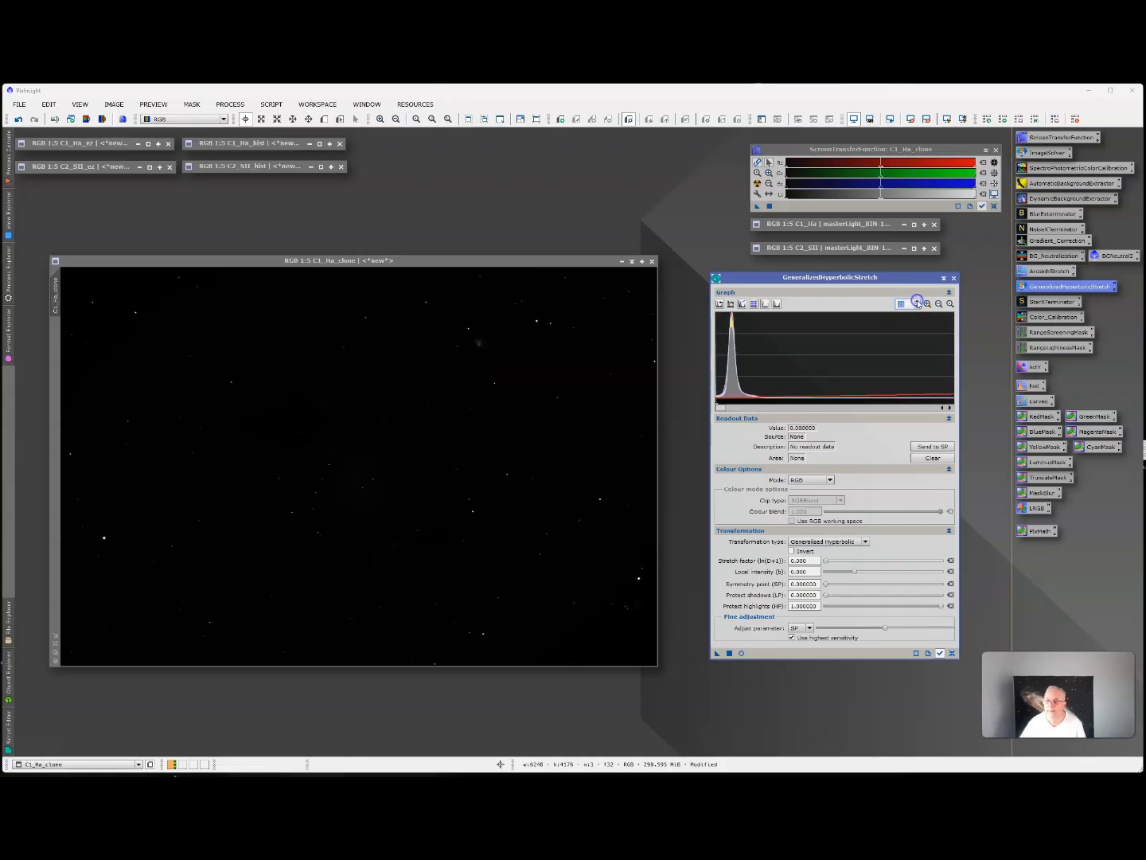
{"action": "left_click", "coordinate": [917, 302]}
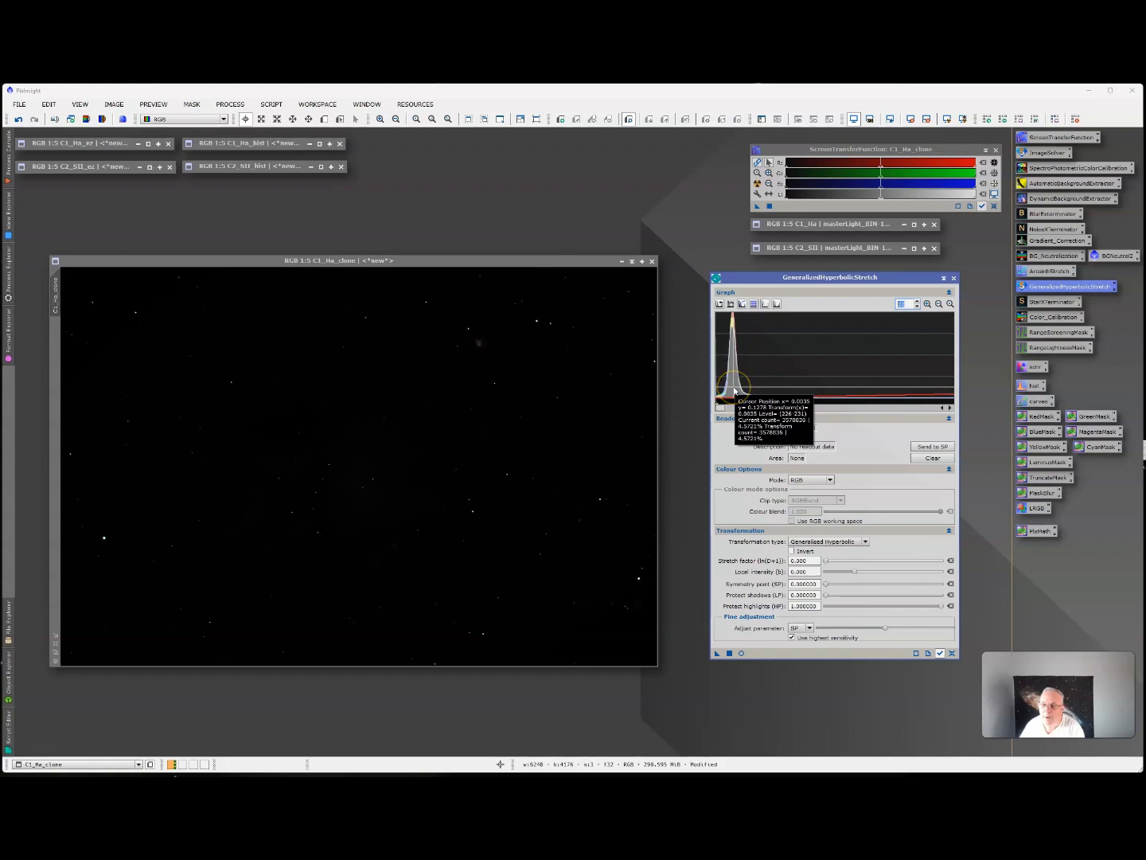
{"action": "left_click", "coordinate": [734, 392]}
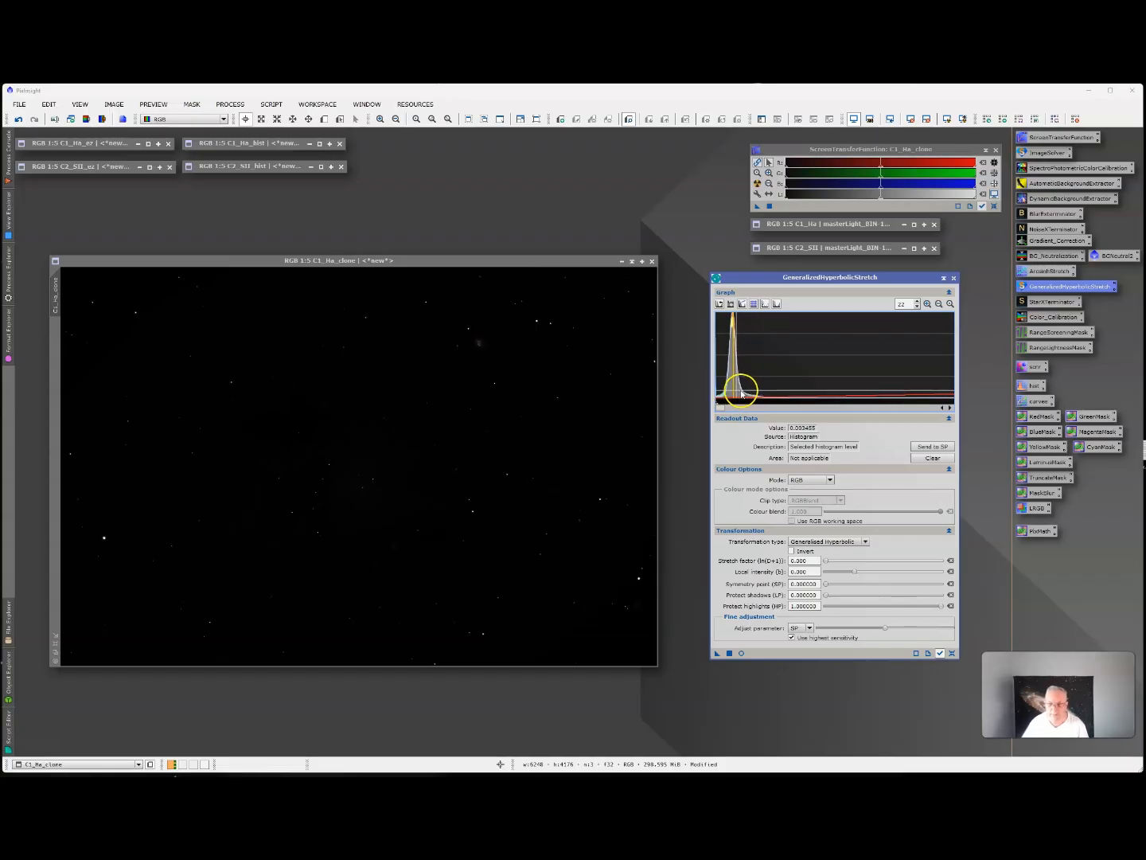
{"action": "left_click", "coordinate": [944, 445]}
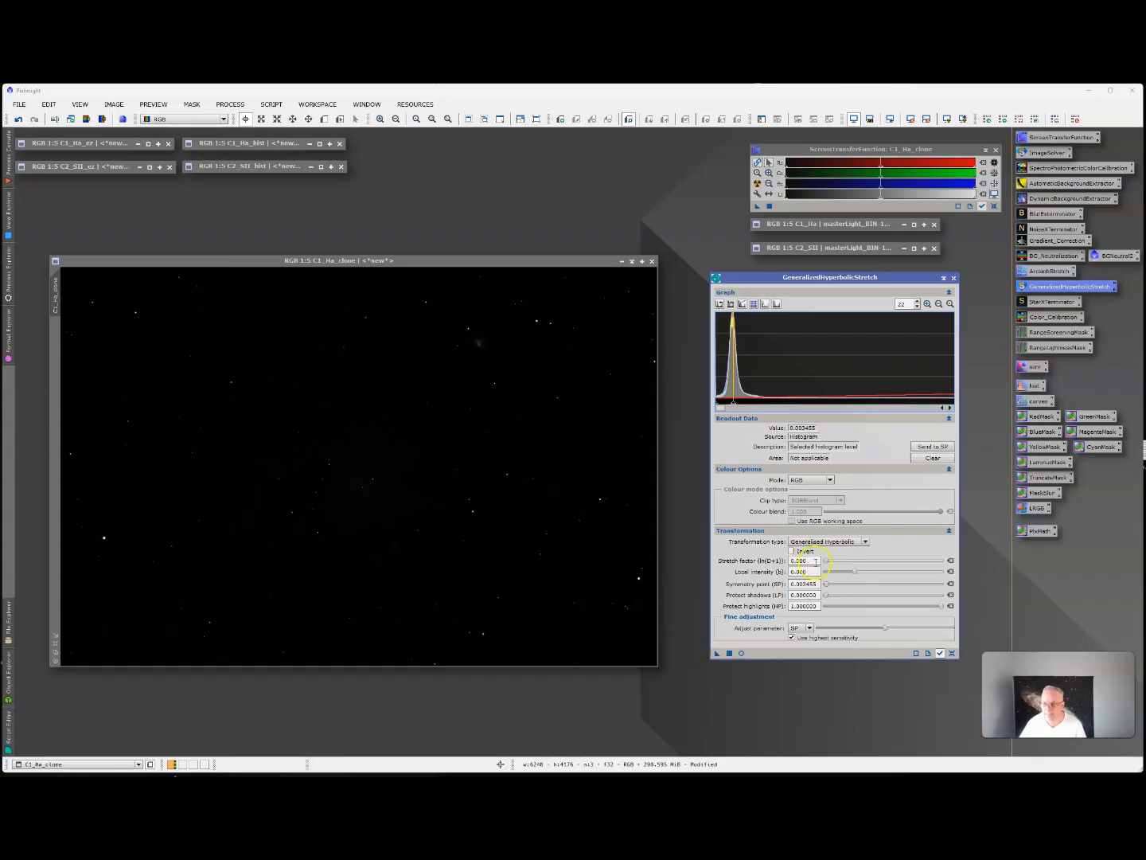
Open the real-time preview, apply a Generalised Hyperbolic stretch factor of about 1.16 to C1_Ha_clone and reset the parameters.
{"action": "mouse_move", "coordinate": [828, 562]}
{"action": "left_mouse_down"}
{"action": "mouse_move", "coordinate": [876, 553]}
{"action": "mouse_move", "coordinate": [821, 546]}
{"action": "left_mouse_up"}
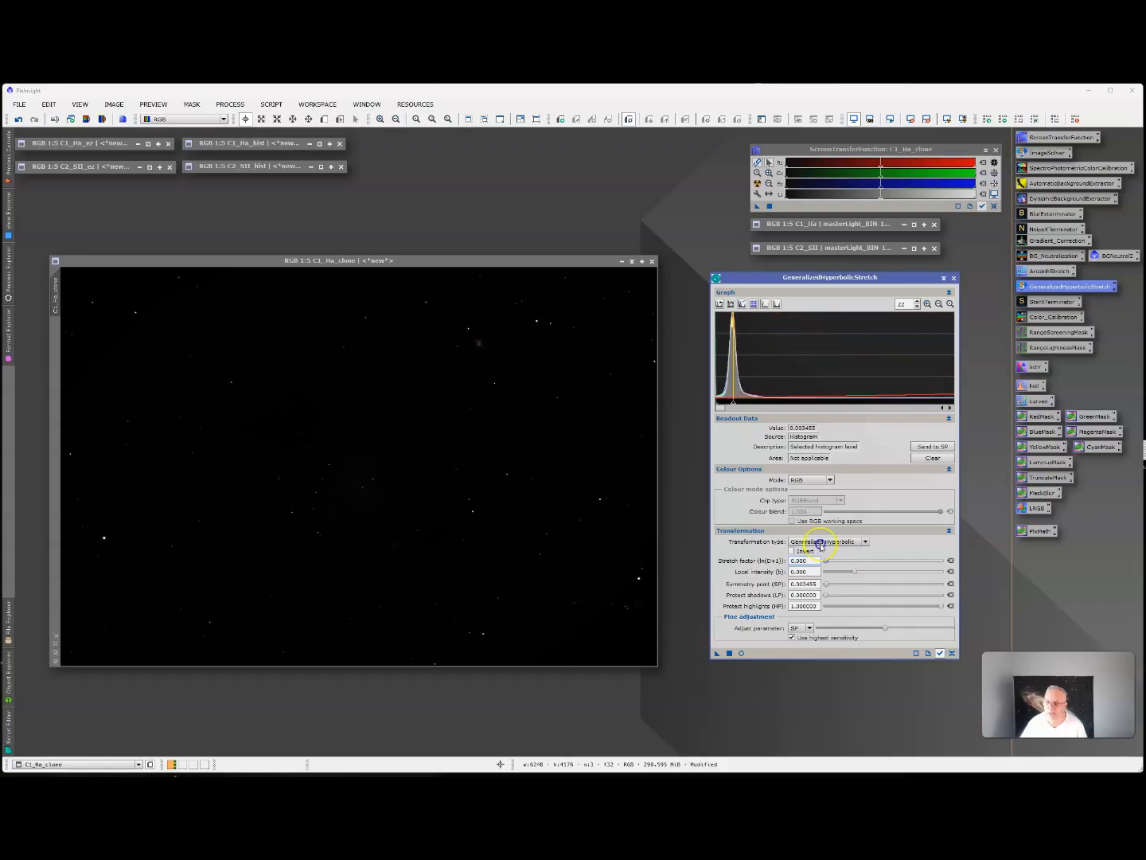
{"action": "left_click", "coordinate": [742, 651]}
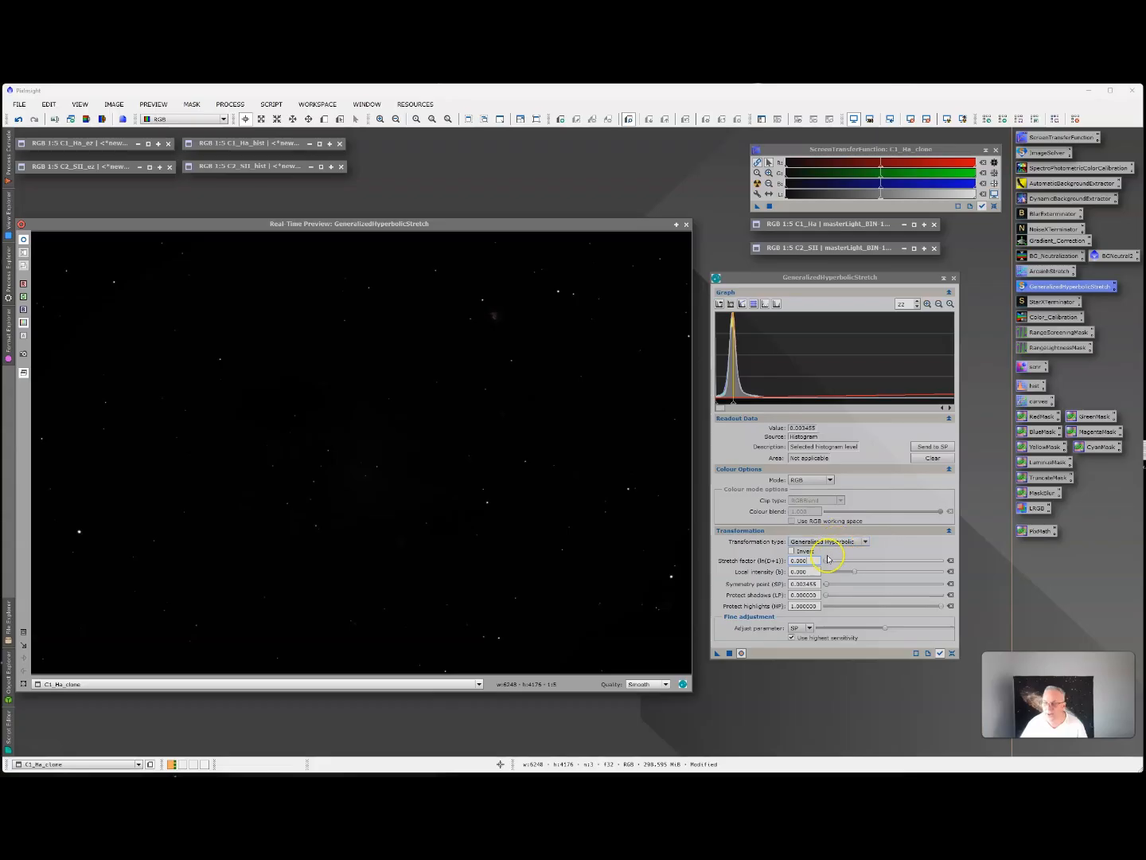
{"action": "mouse_move", "coordinate": [827, 560]}
{"action": "left_mouse_down"}
{"action": "mouse_move", "coordinate": [862, 558]}
{"action": "mouse_move", "coordinate": [833, 559]}
{"action": "left_mouse_up"}
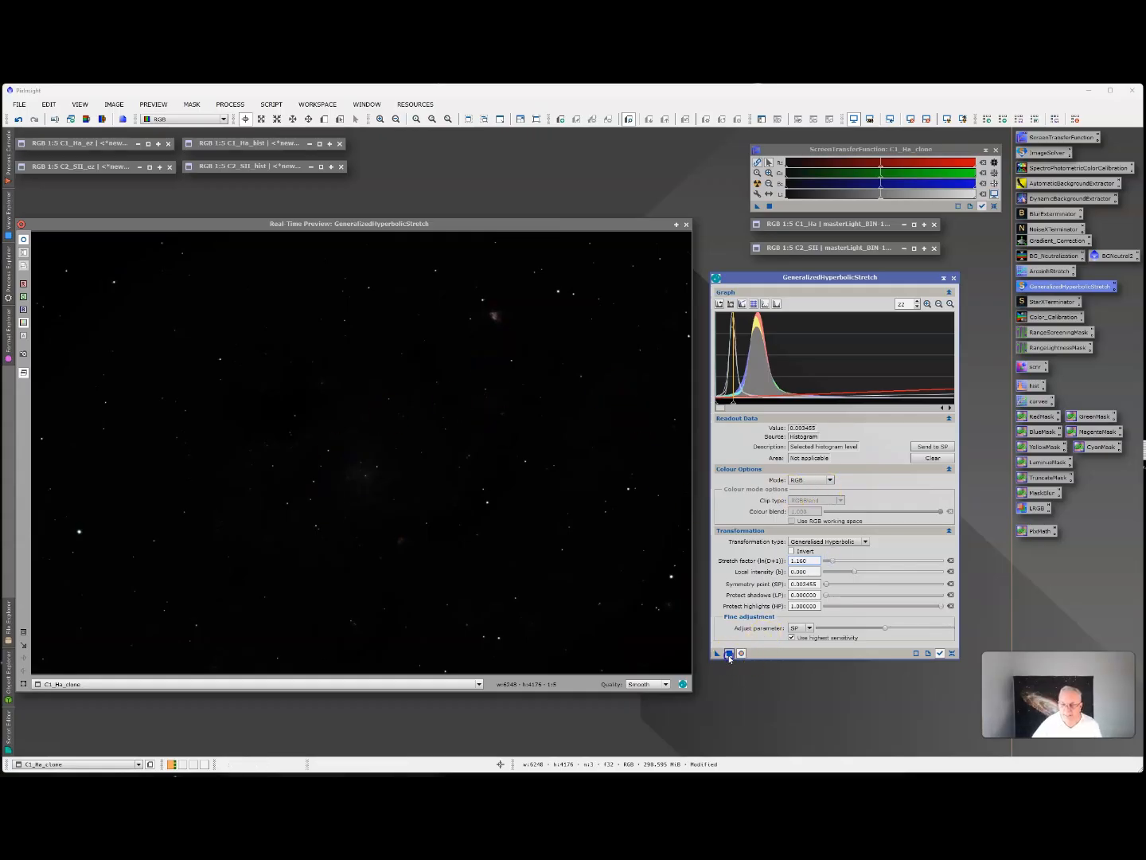
{"action": "left_click", "coordinate": [729, 655]}
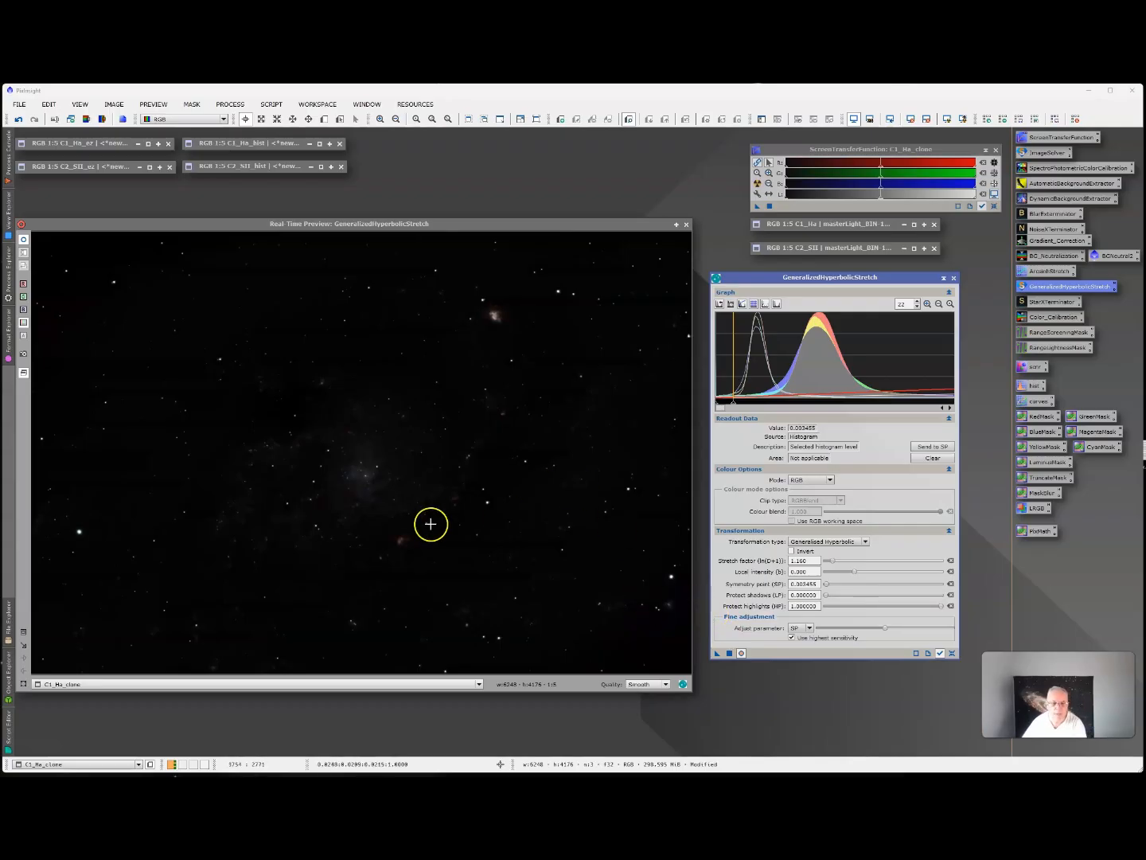
{"action": "left_click", "coordinate": [953, 654]}
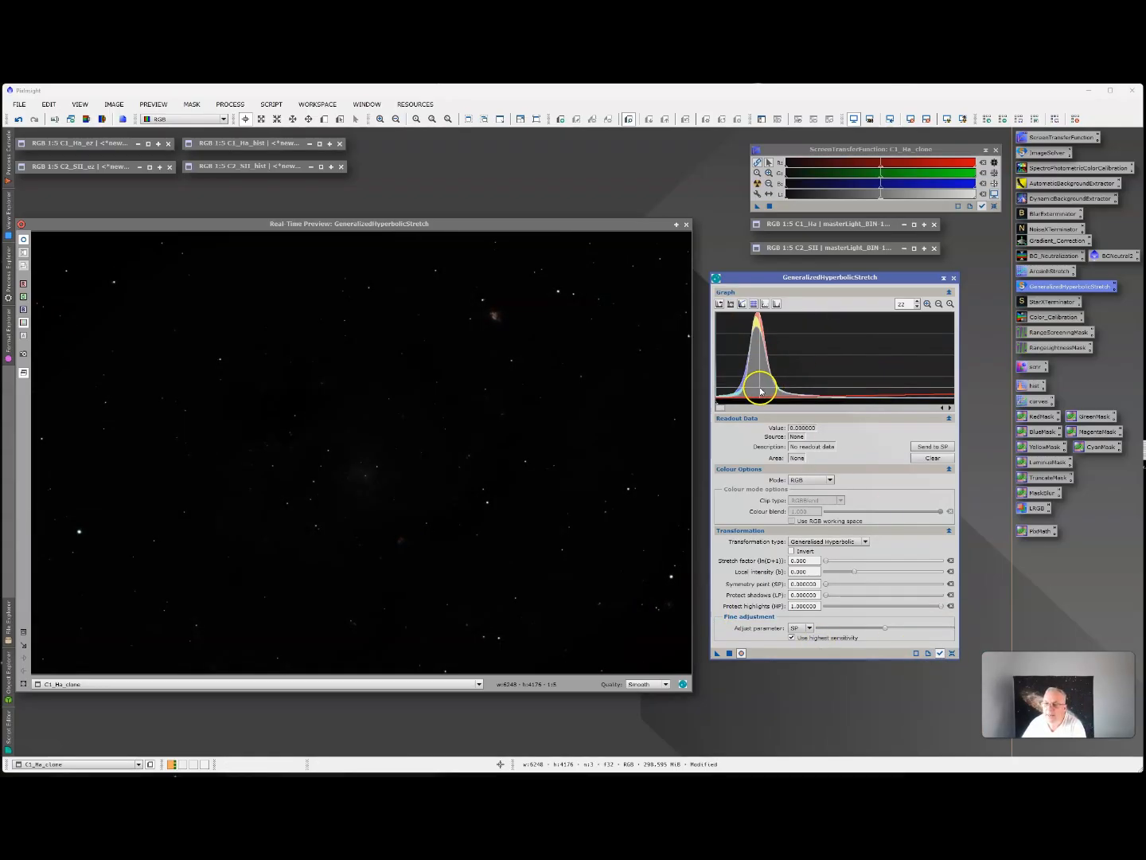
Apply a second hyperbolic stretch with symmetry point about 0.0086 and stretch factor about 1.4, and reset the parameters.
{"action": "left_click", "coordinate": [761, 391]}
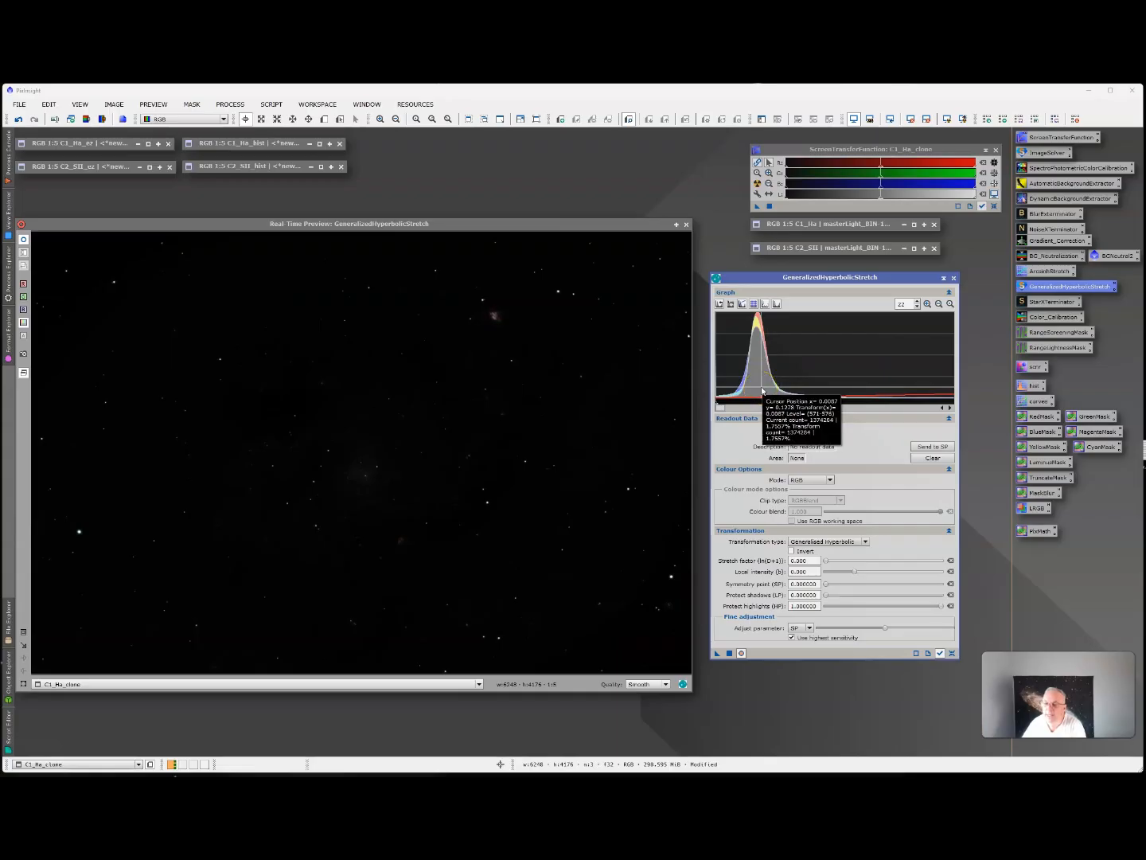
{"action": "left_click", "coordinate": [761, 388]}
{"action": "left_click", "coordinate": [929, 446]}
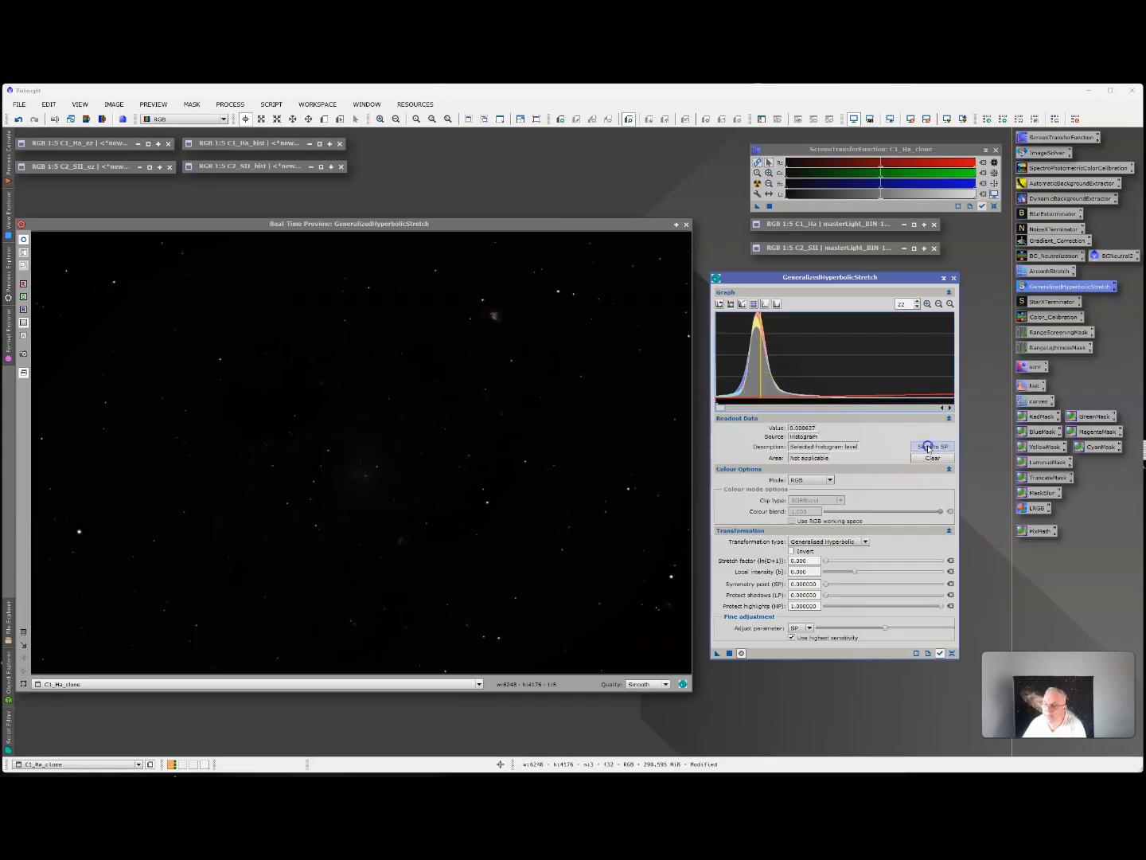
{"action": "left_click_drag", "start_coordinate": [828, 565], "coordinate": [835, 563]}
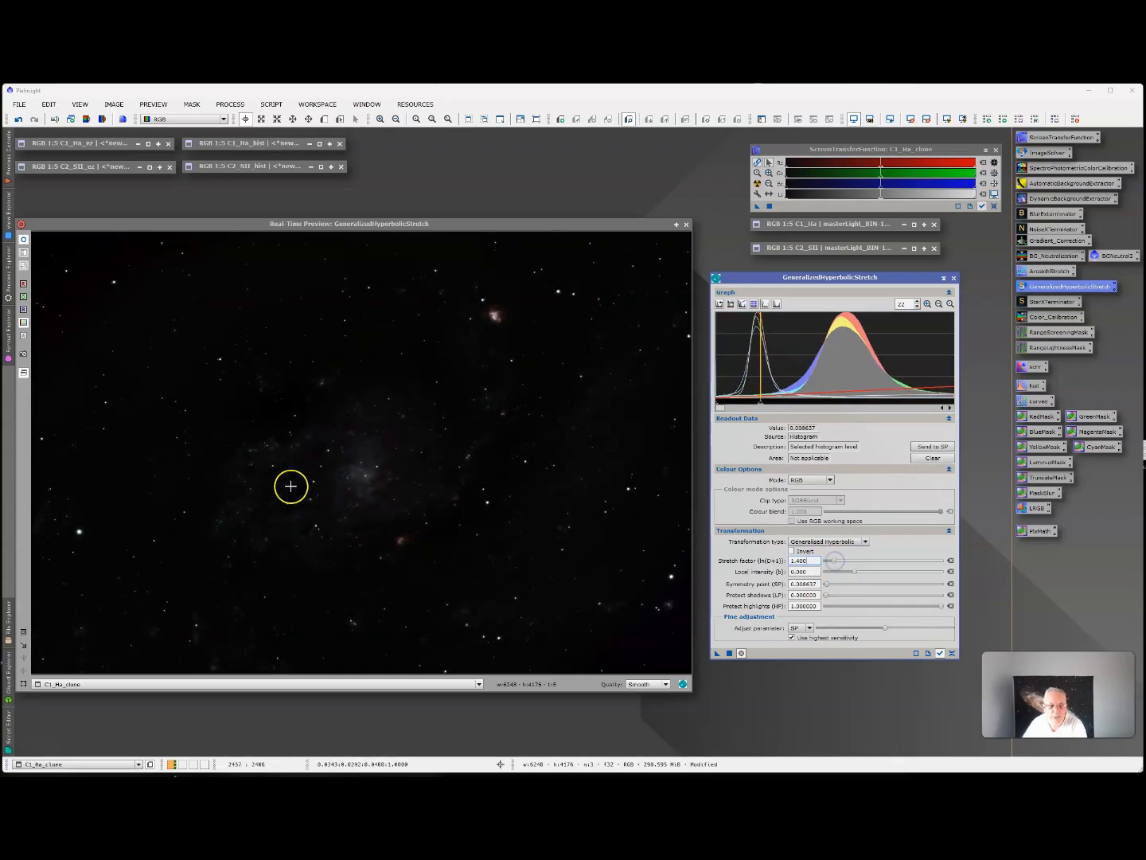
{"action": "left_click", "coordinate": [729, 653]}
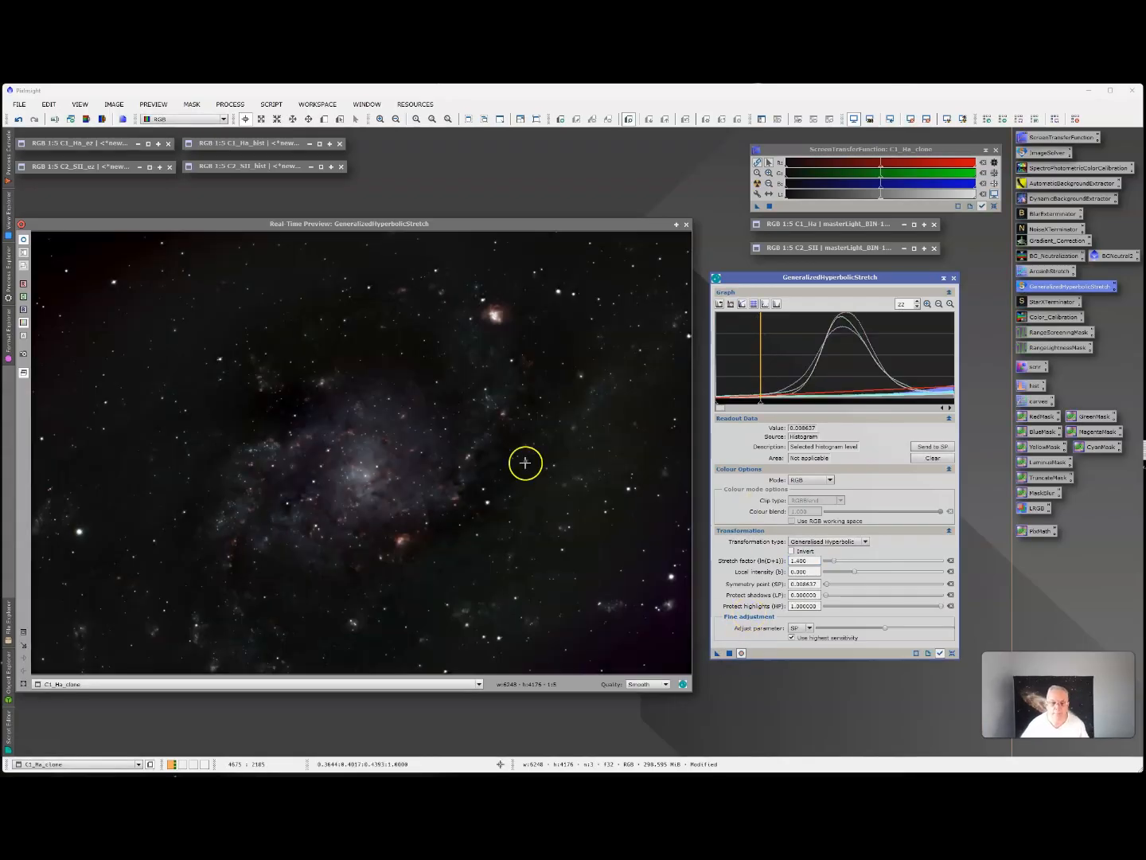
{"action": "left_click", "coordinate": [952, 654]}
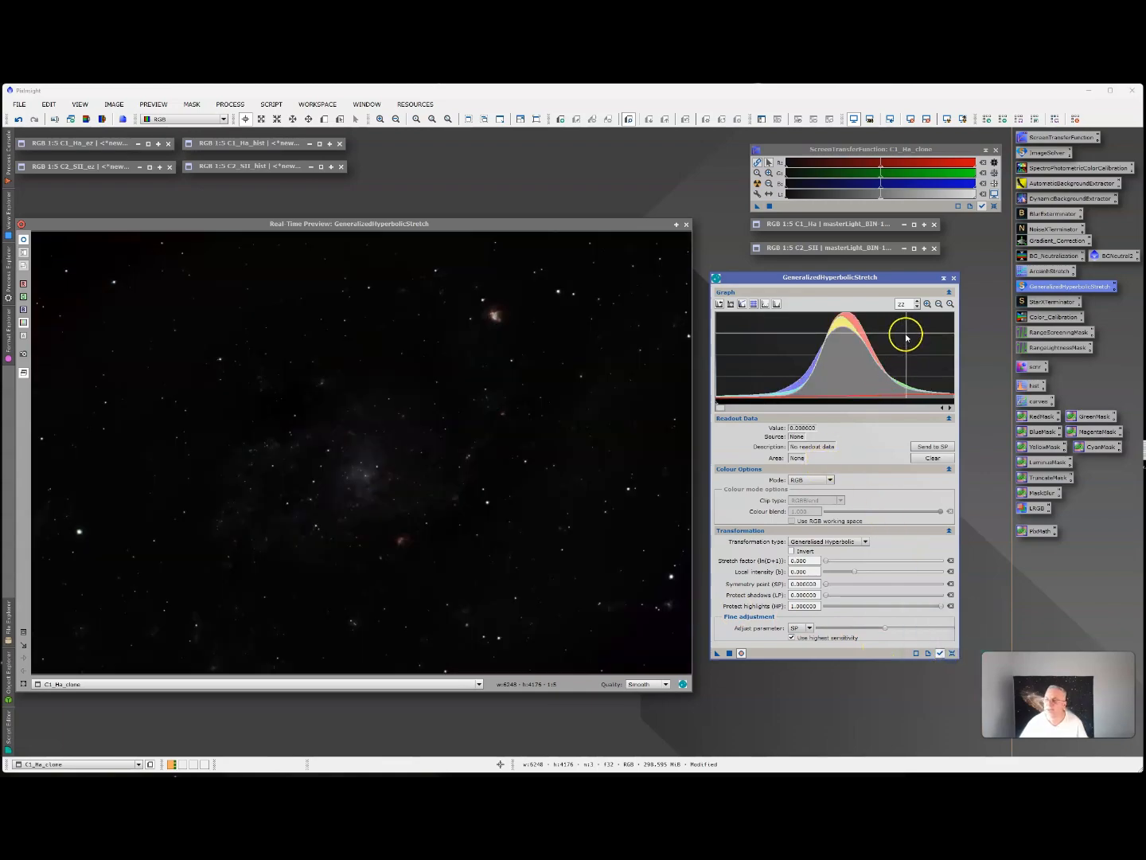
Apply a hyperbolic stretch with symmetry point about 0.026 and stretch factor about 1.9, and reset the graph zoom and parameters.
{"action": "left_click", "coordinate": [854, 391]}
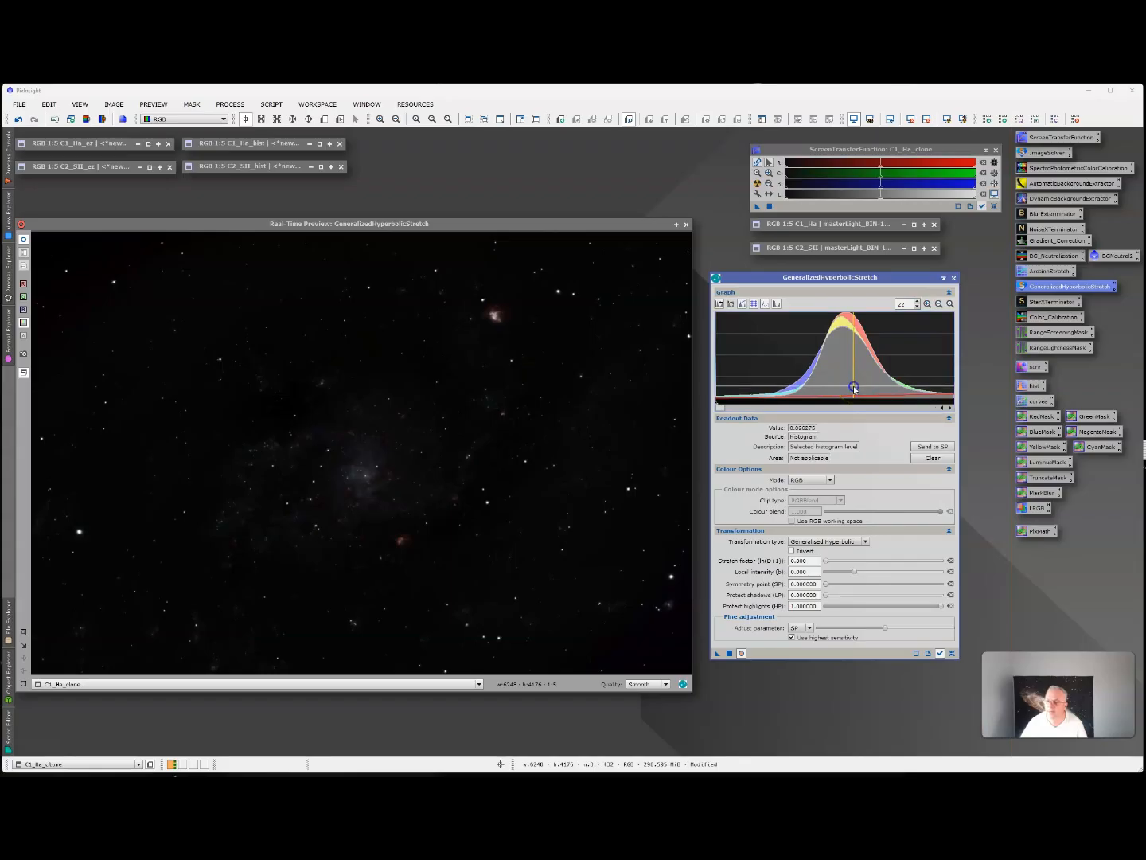
{"action": "left_click", "coordinate": [922, 448]}
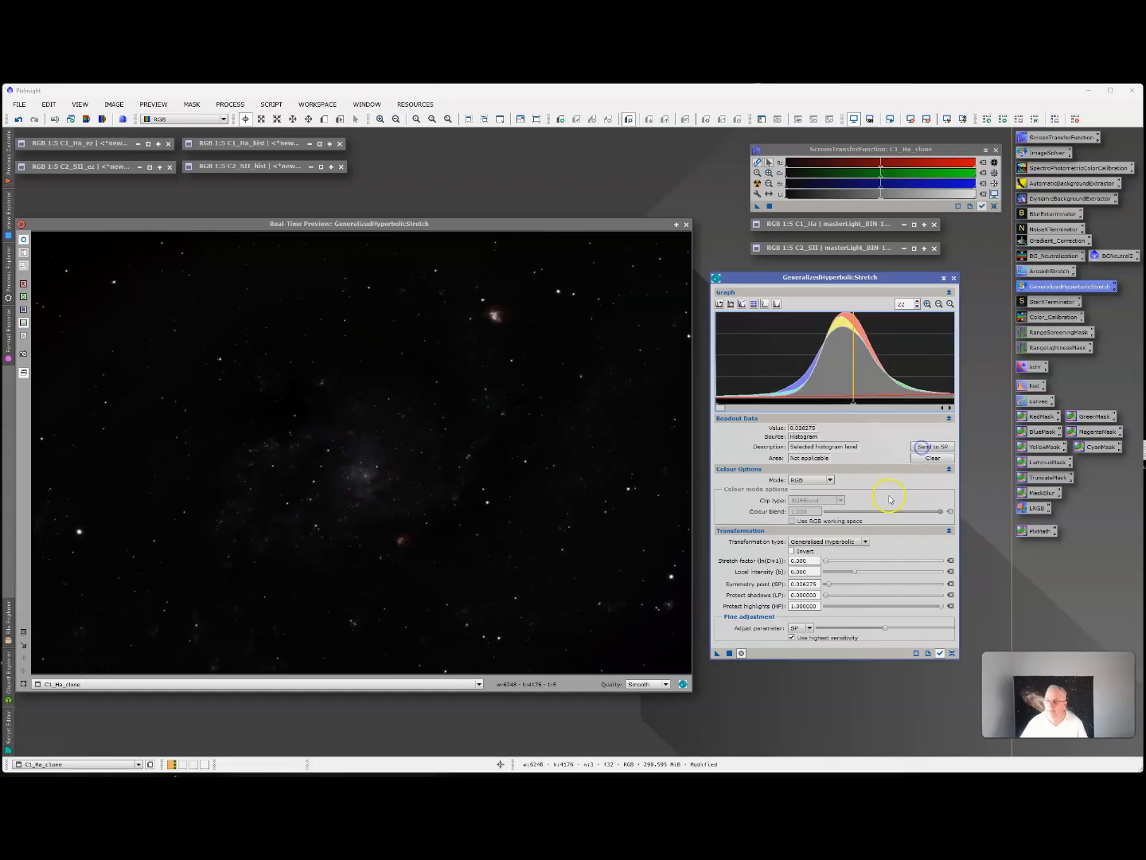
{"action": "left_click_drag", "start_coordinate": [826, 564], "coordinate": [838, 564]}
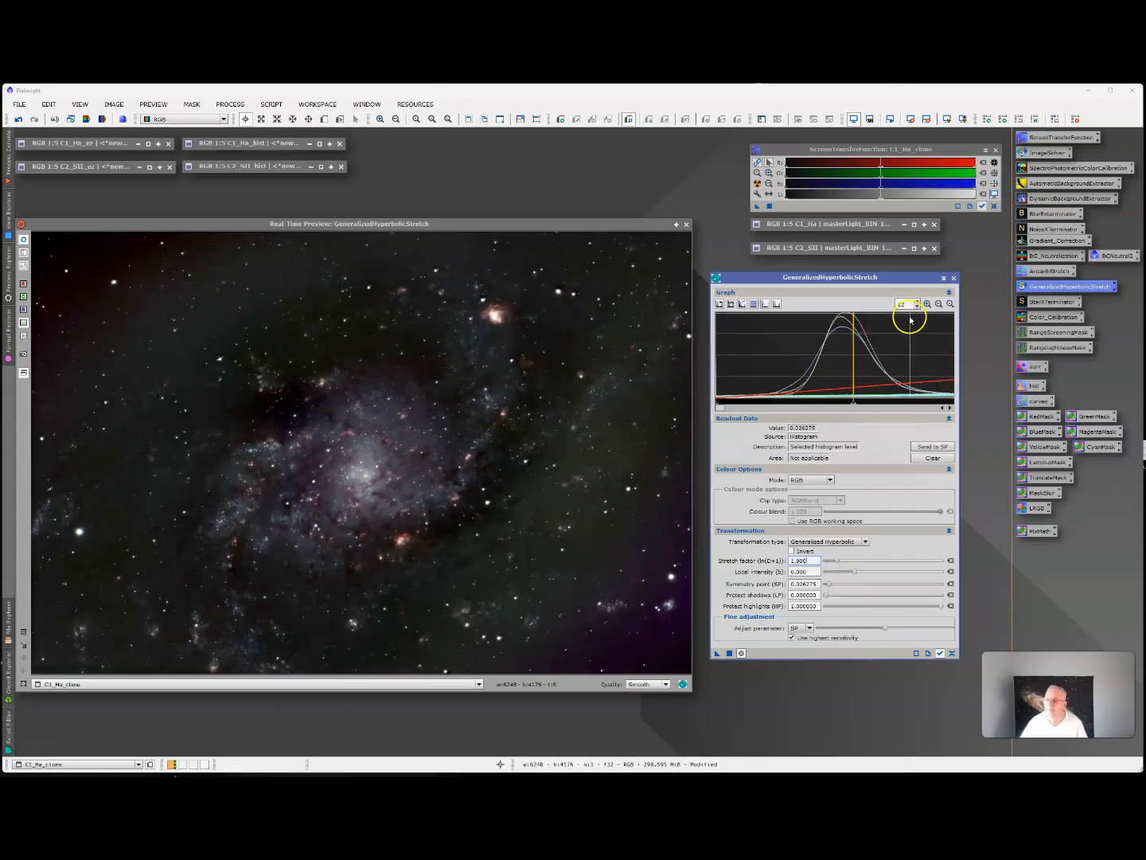
{"action": "left_click", "coordinate": [729, 654]}
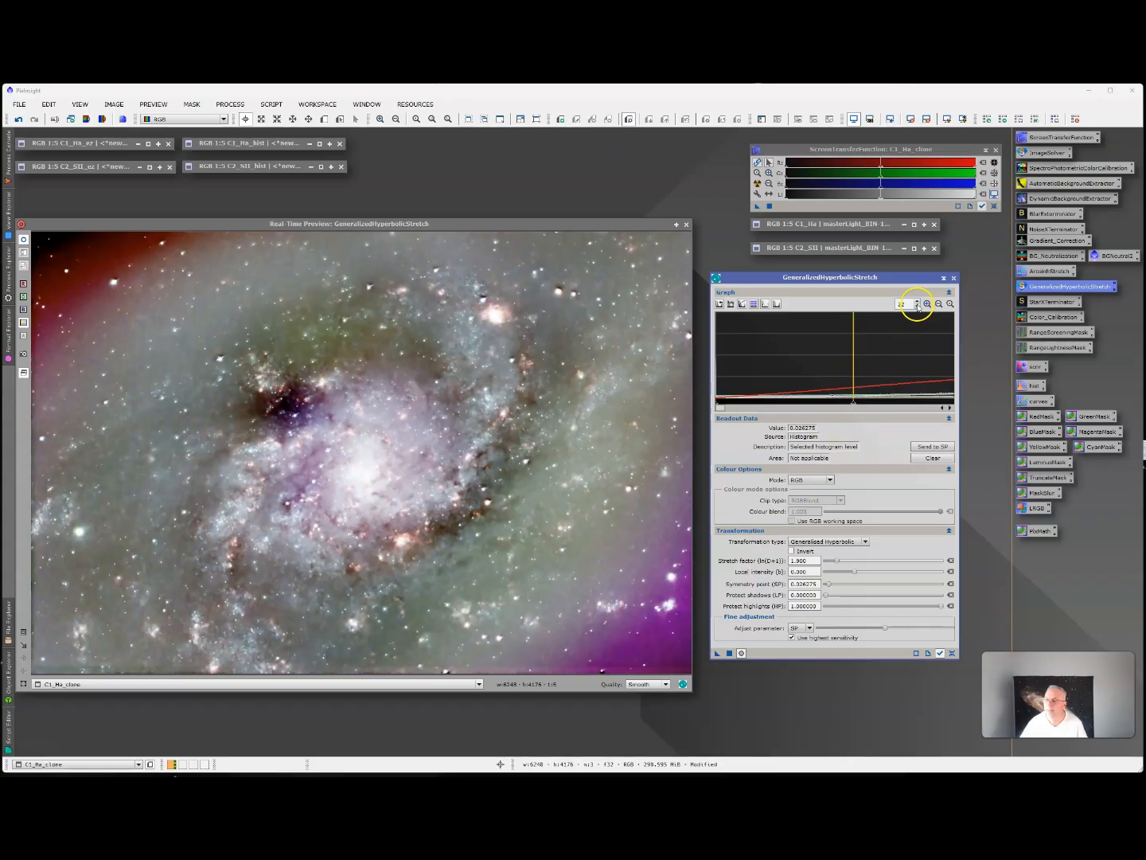
{"action": "left_click", "coordinate": [951, 303]}
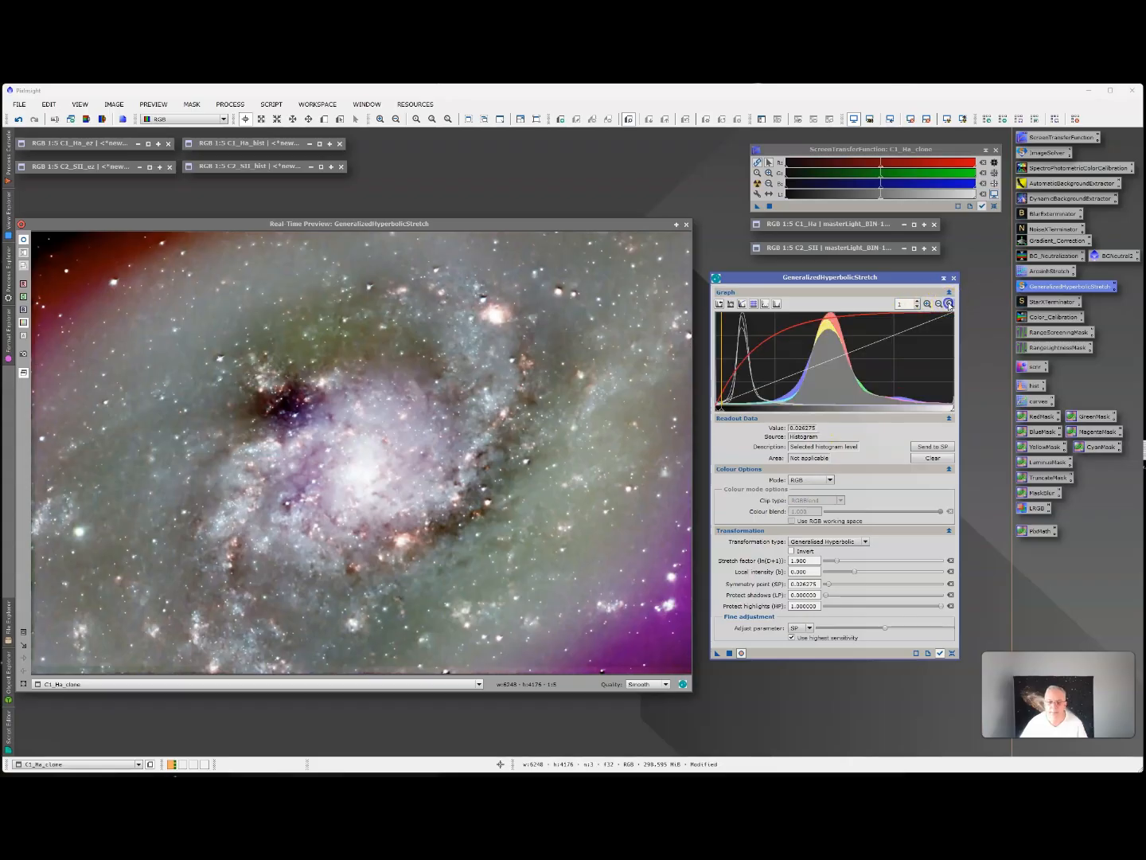
{"action": "left_click", "coordinate": [928, 653]}
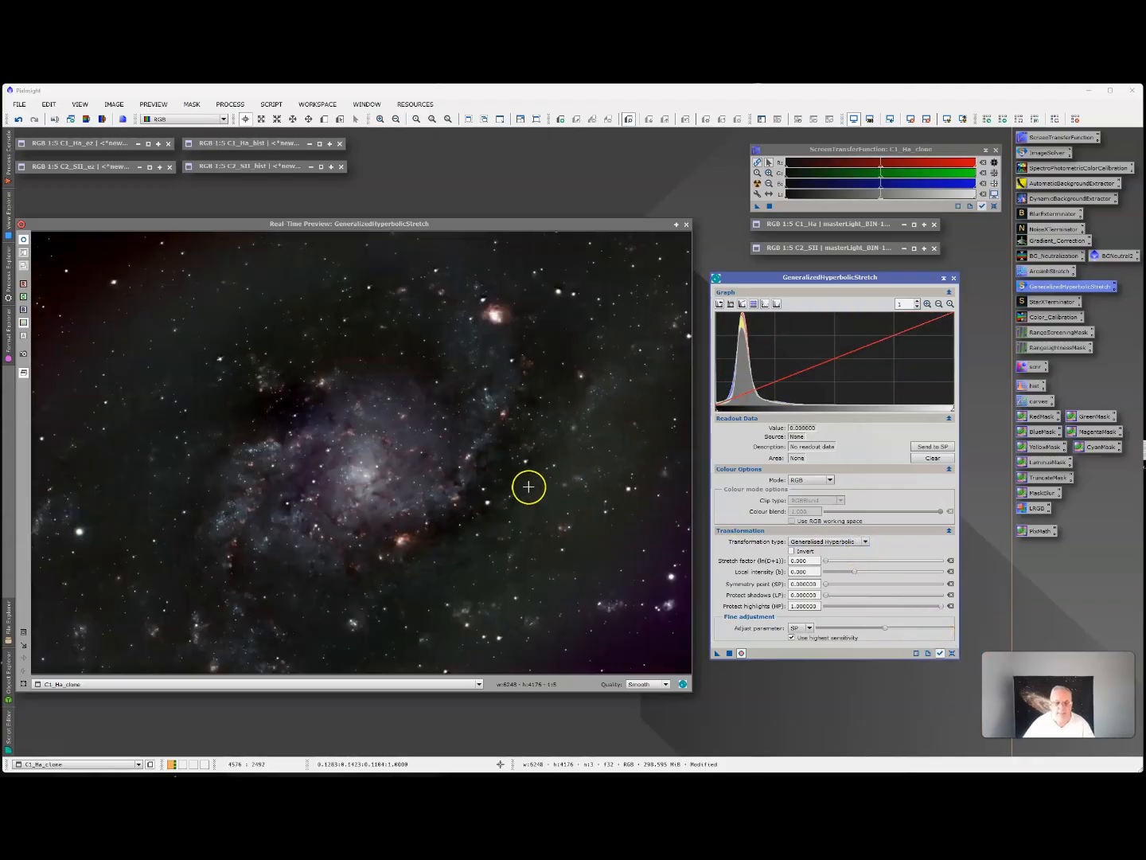
Apply a hyperbolic stretch with symmetry point about 0.122 and stretch factor about 1.0, and reset the parameters.
{"action": "left_click", "coordinate": [746, 398]}
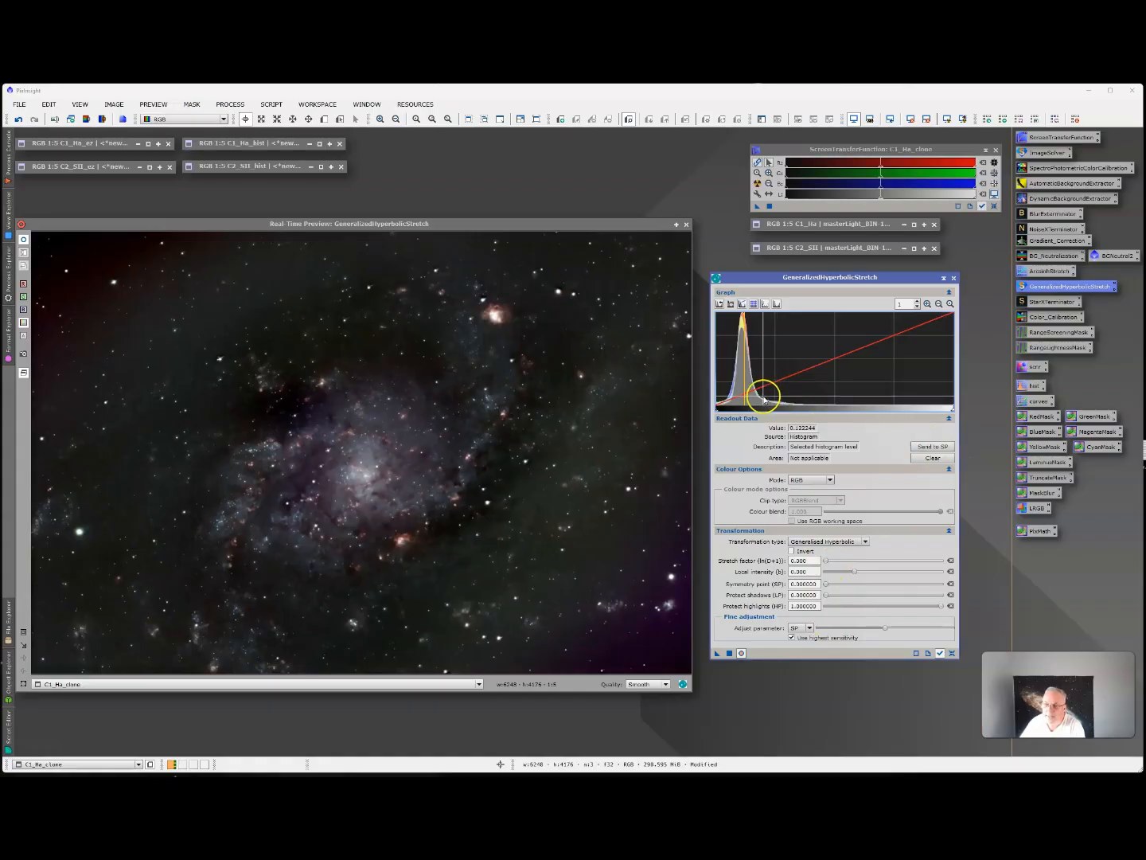
{"action": "left_click", "coordinate": [937, 448]}
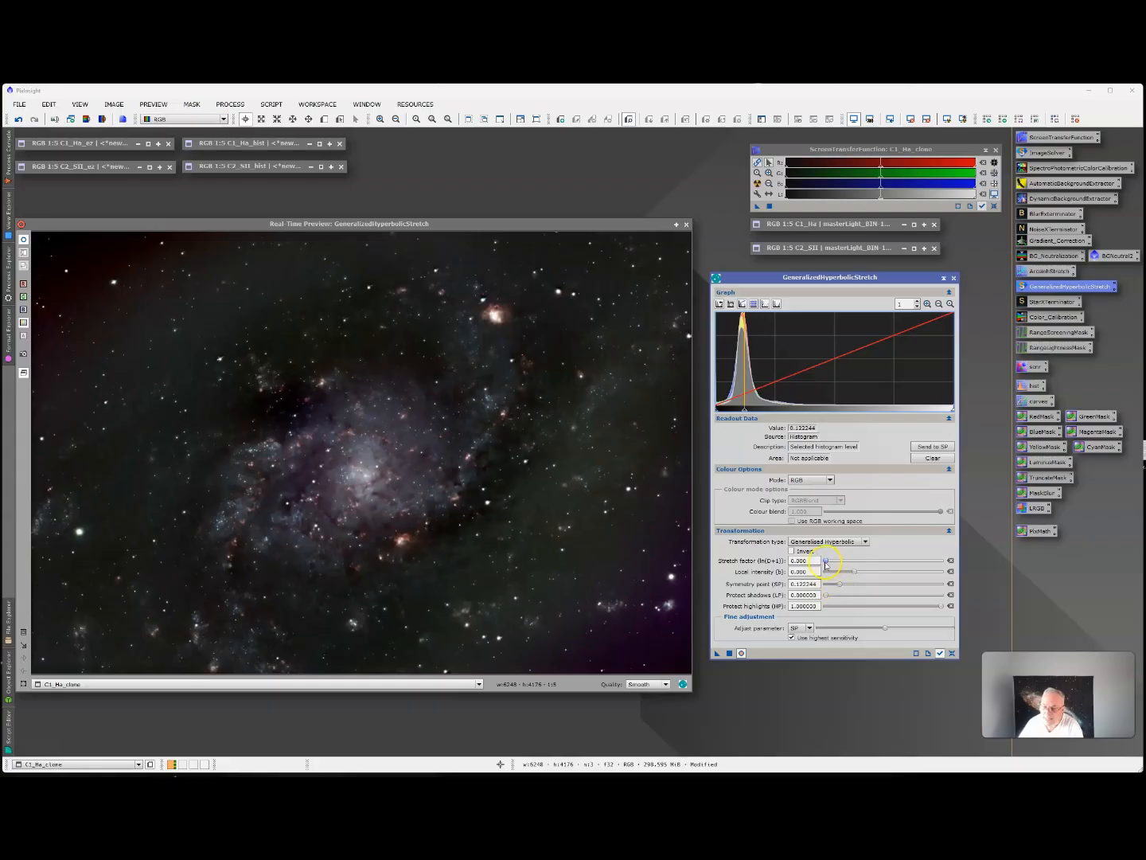
{"action": "left_click_drag", "start_coordinate": [826, 562], "coordinate": [831, 562]}
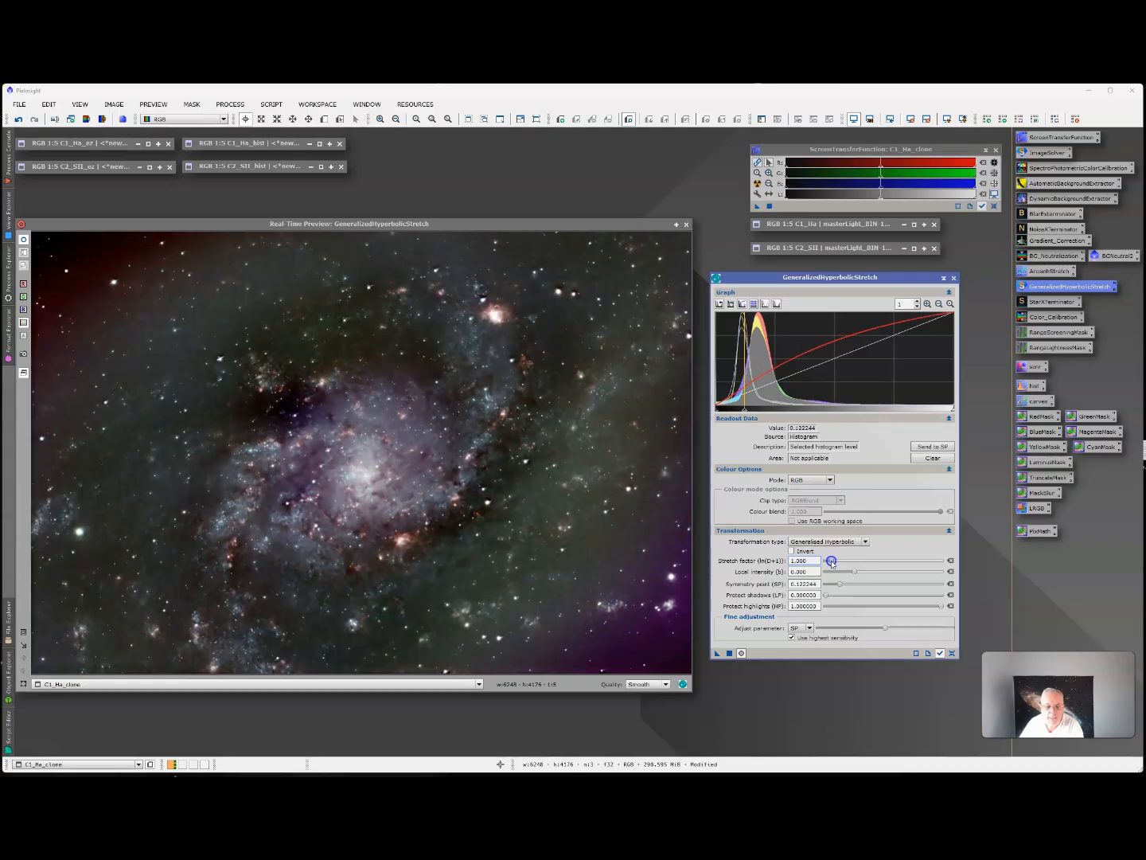
{"action": "left_click", "coordinate": [730, 654]}
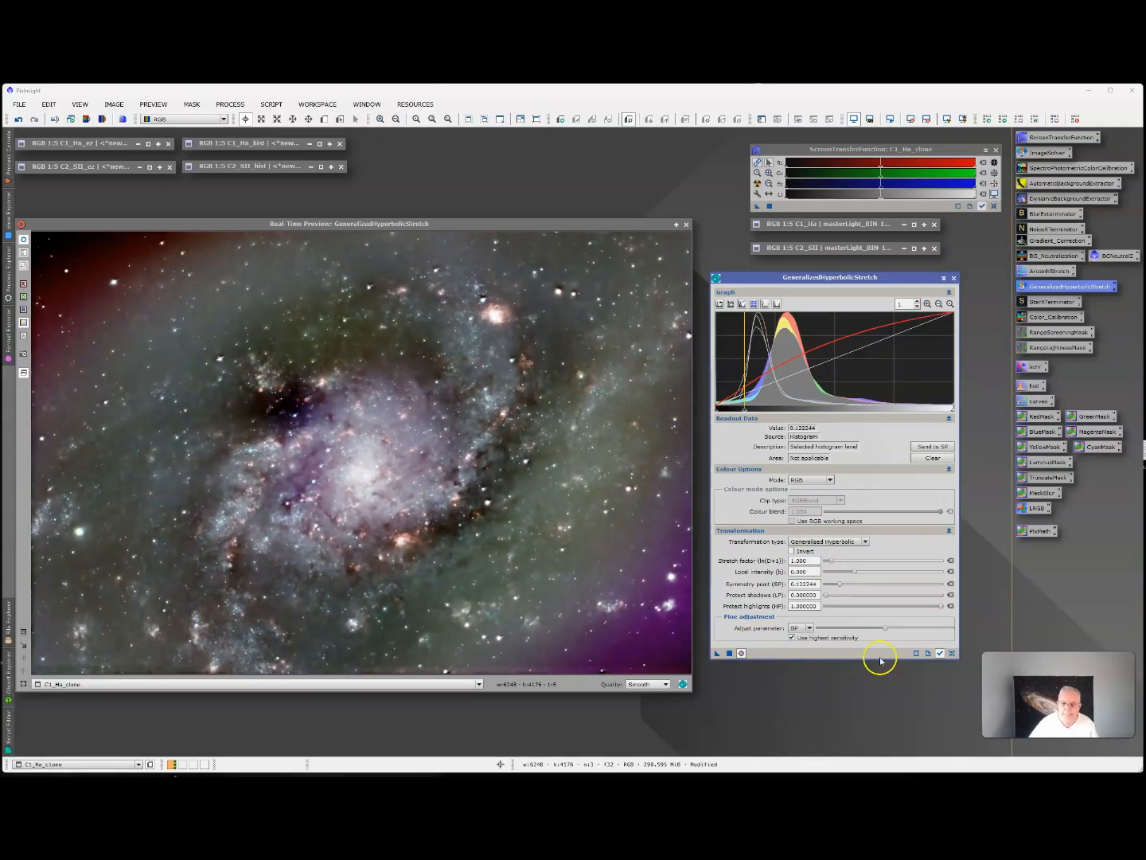
{"action": "left_click", "coordinate": [952, 652]}
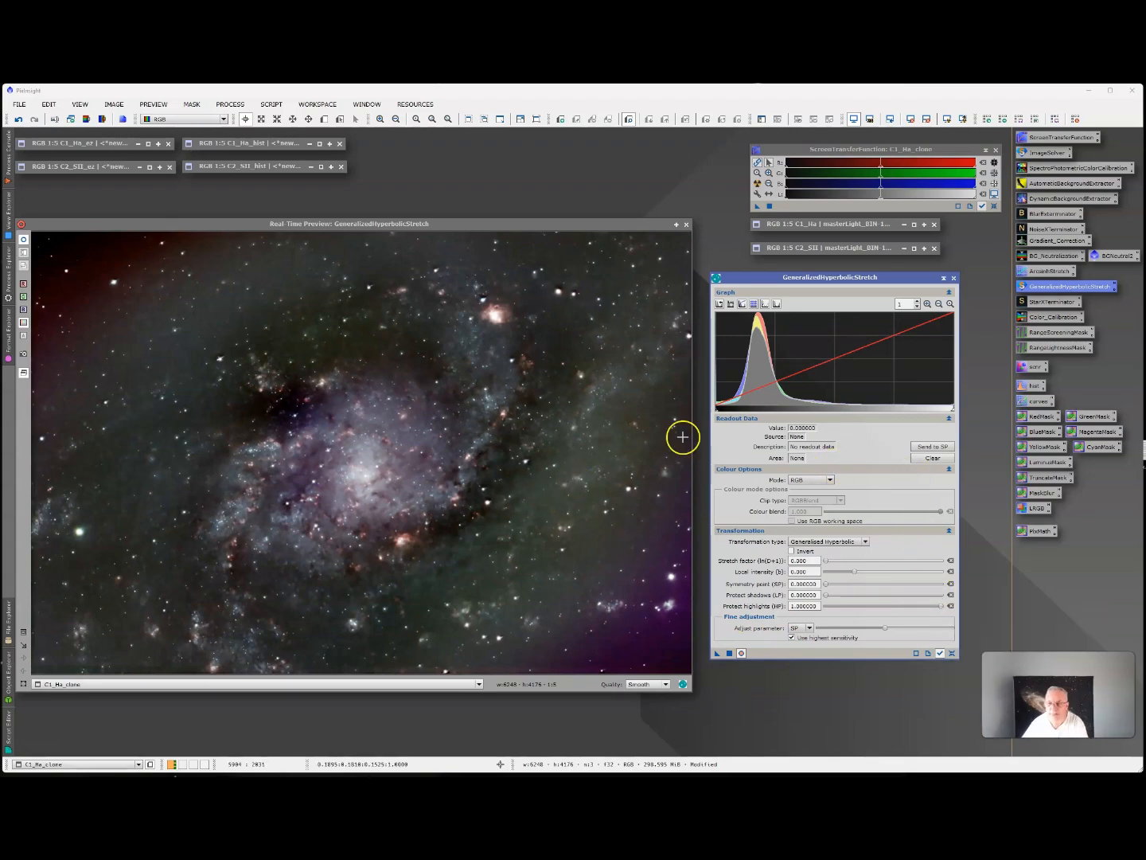
Apply a final hyperbolic stretch with symmetry point about 0.200 and stretch factor about 0.34, reset the parameters and close the real-time preview.
{"action": "left_click", "coordinate": [763, 398]}
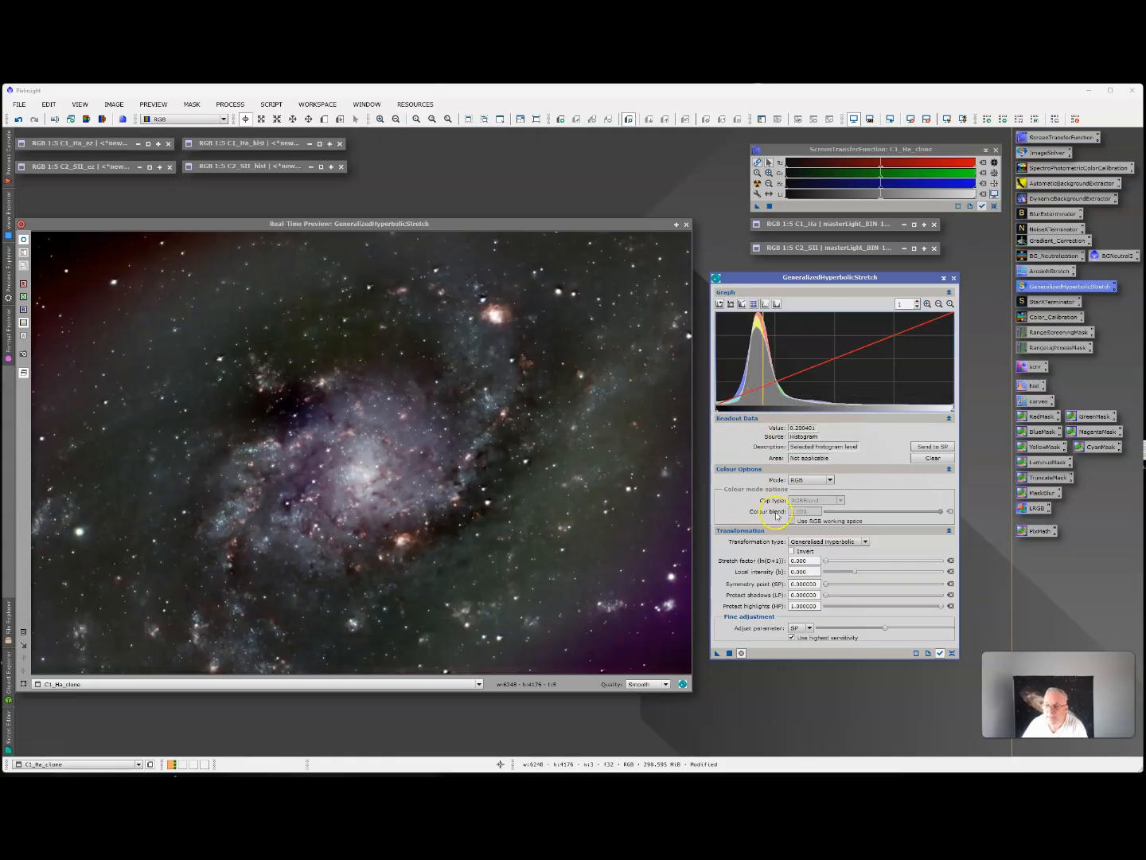
{"action": "left_click", "coordinate": [926, 446]}
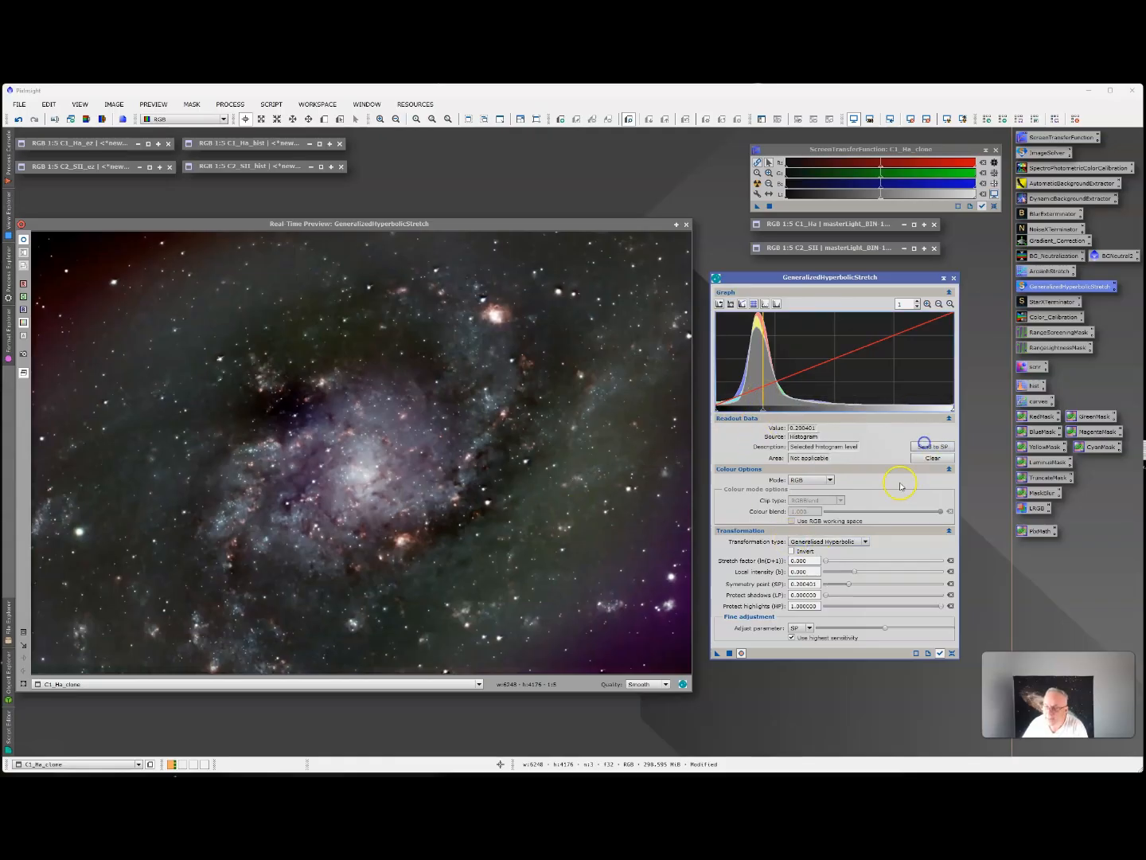
{"action": "left_click_drag", "start_coordinate": [827, 562], "coordinate": [828, 562]}
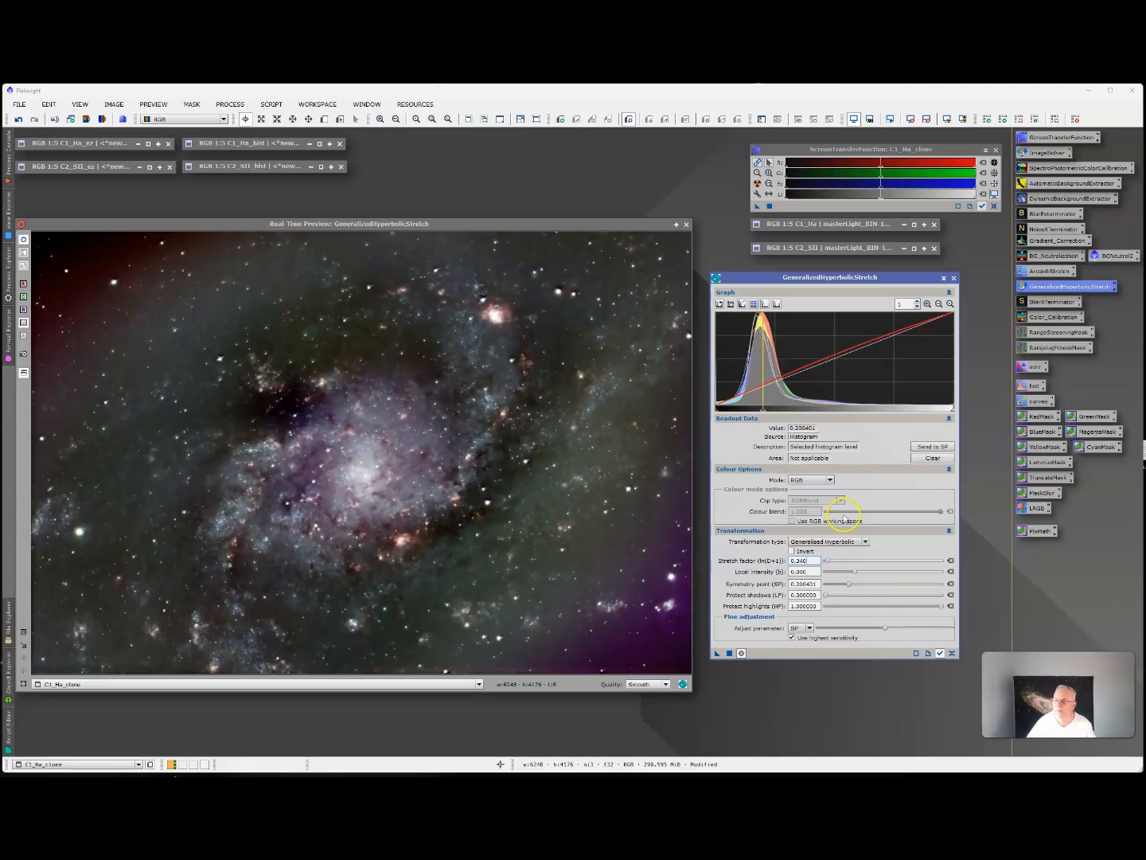
{"action": "left_click", "coordinate": [731, 652]}
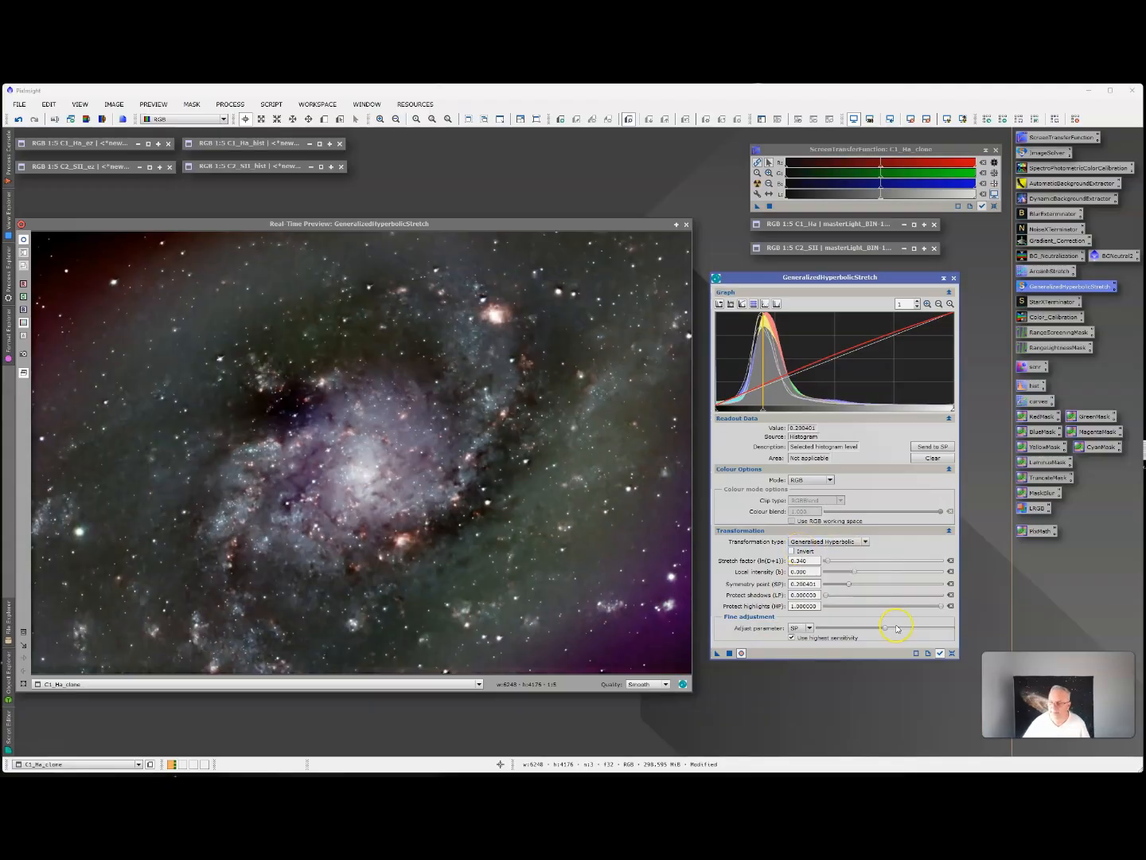
{"action": "left_click", "coordinate": [953, 652]}
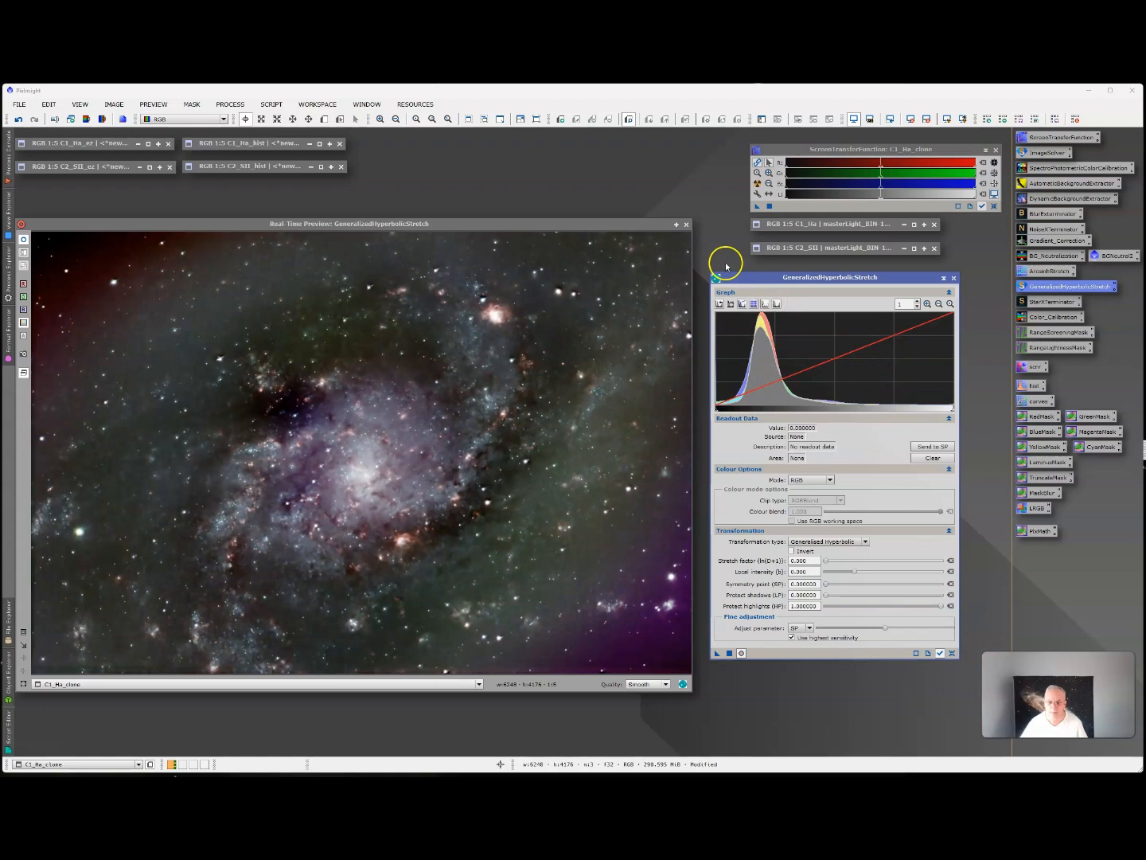
{"action": "left_click", "coordinate": [687, 223]}
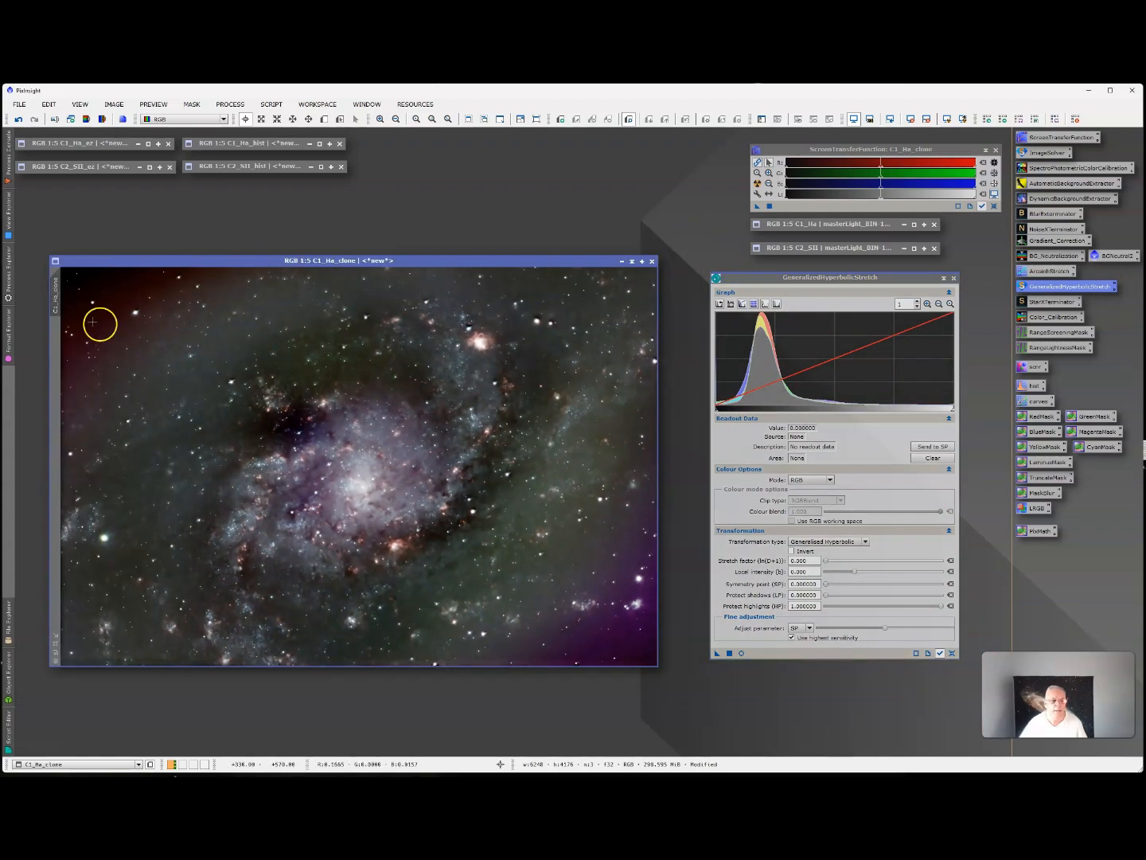
Rename the C1_Ha_clone image as C1_Ha_gh, then iconize it and place it beside the other C1_Ha versions.
{"action": "right_click", "coordinate": [54, 302]}
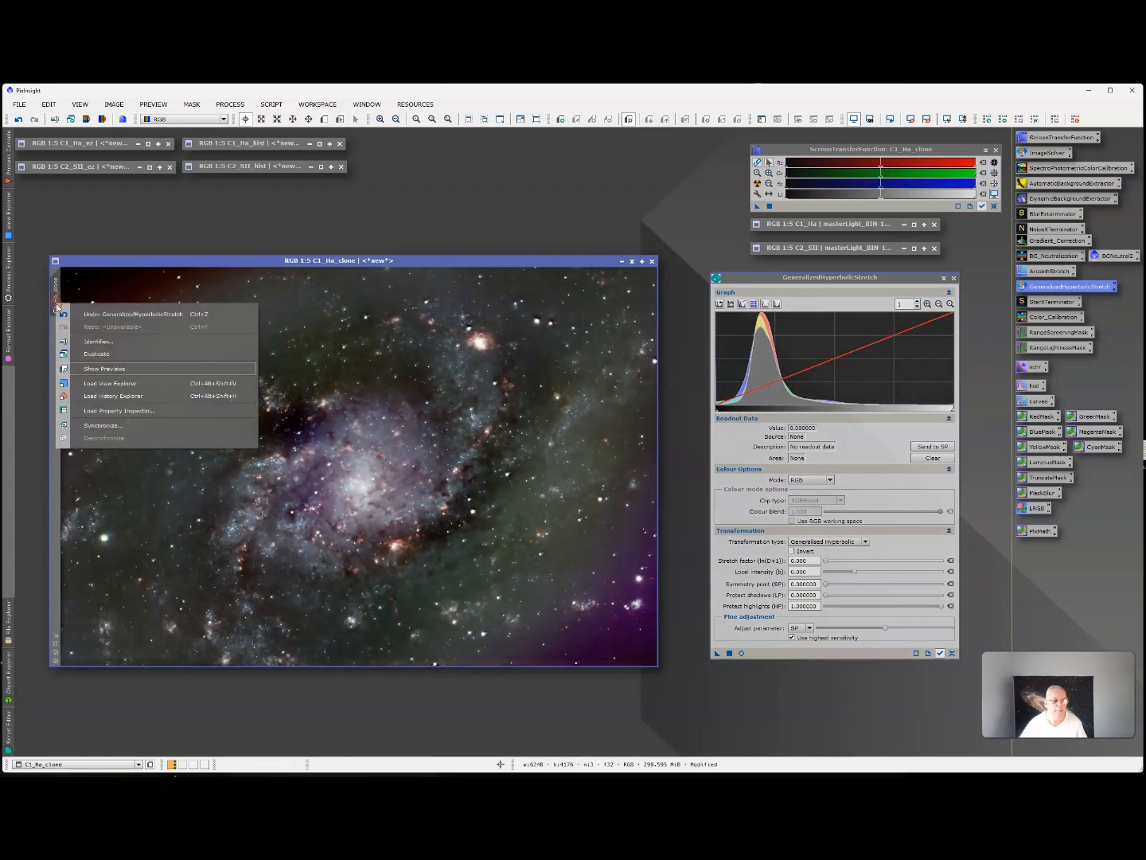
{"action": "left_click", "coordinate": [86, 345]}
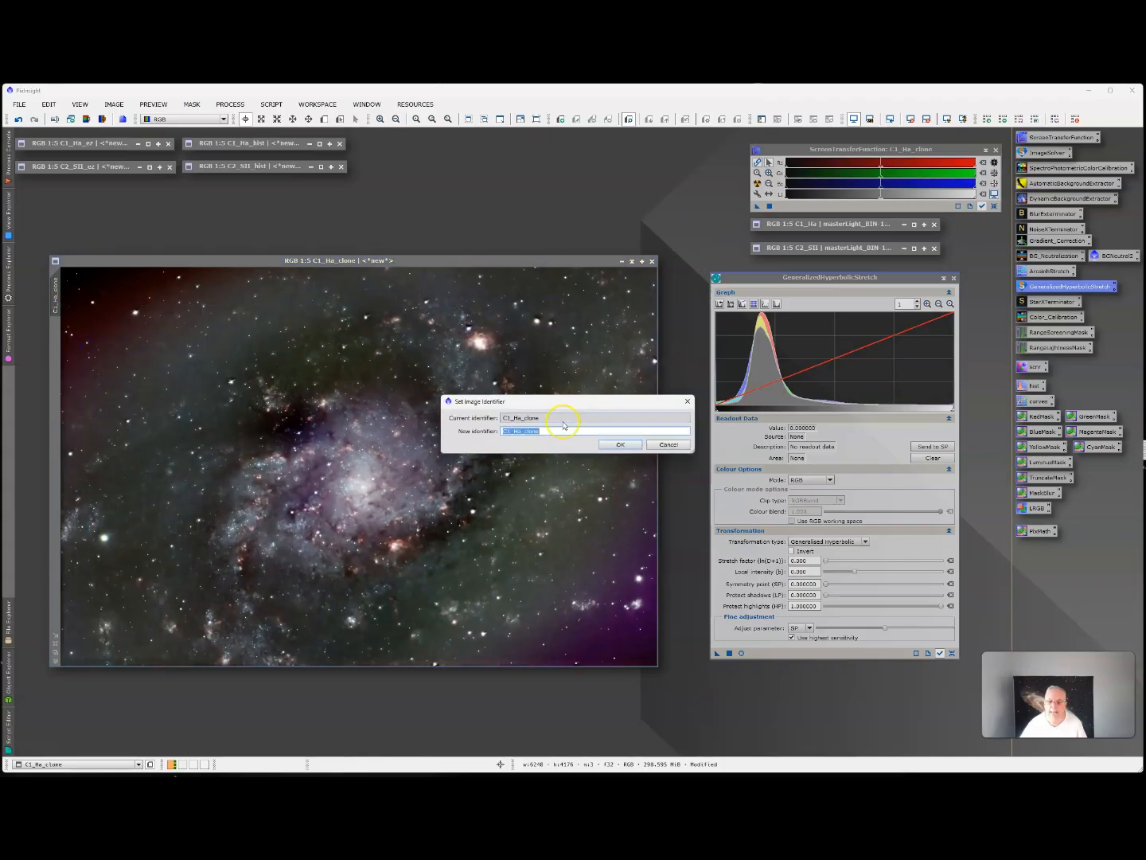
{"action": "key", "text": "BackSpace"}
{"action": "key", "text": "BackSpace"}
{"action": "key", "text": "BackSpace"}
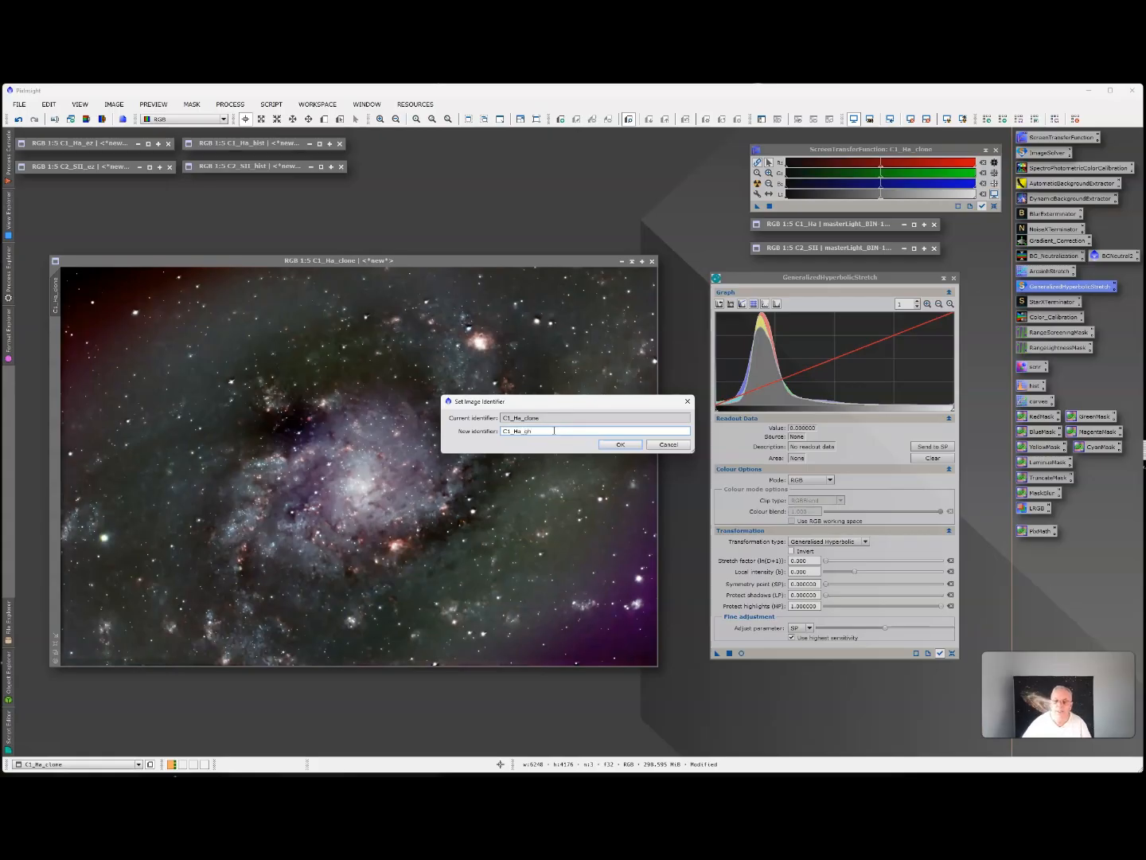
{"action": "left_click", "coordinate": [620, 447]}
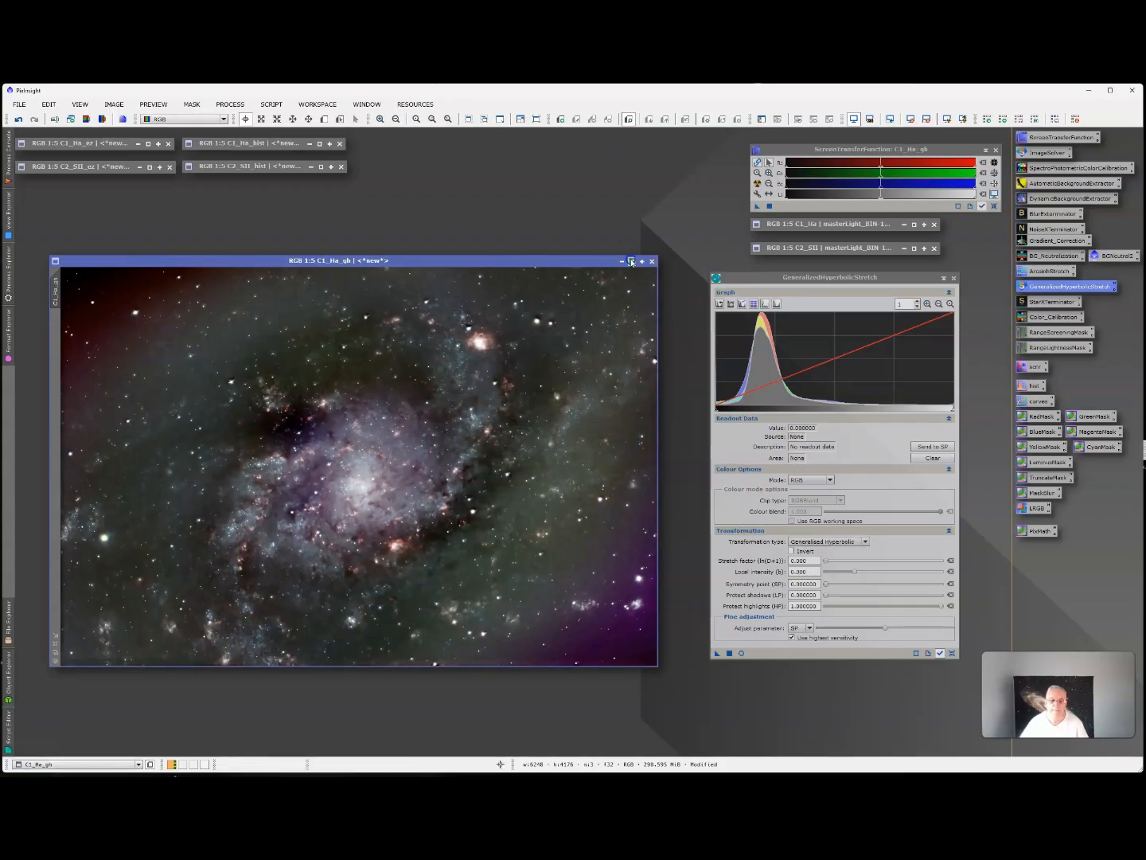
{"action": "left_click", "coordinate": [631, 261]}
{"action": "left_click_drag", "start_coordinate": [350, 463], "coordinate": [436, 143]}
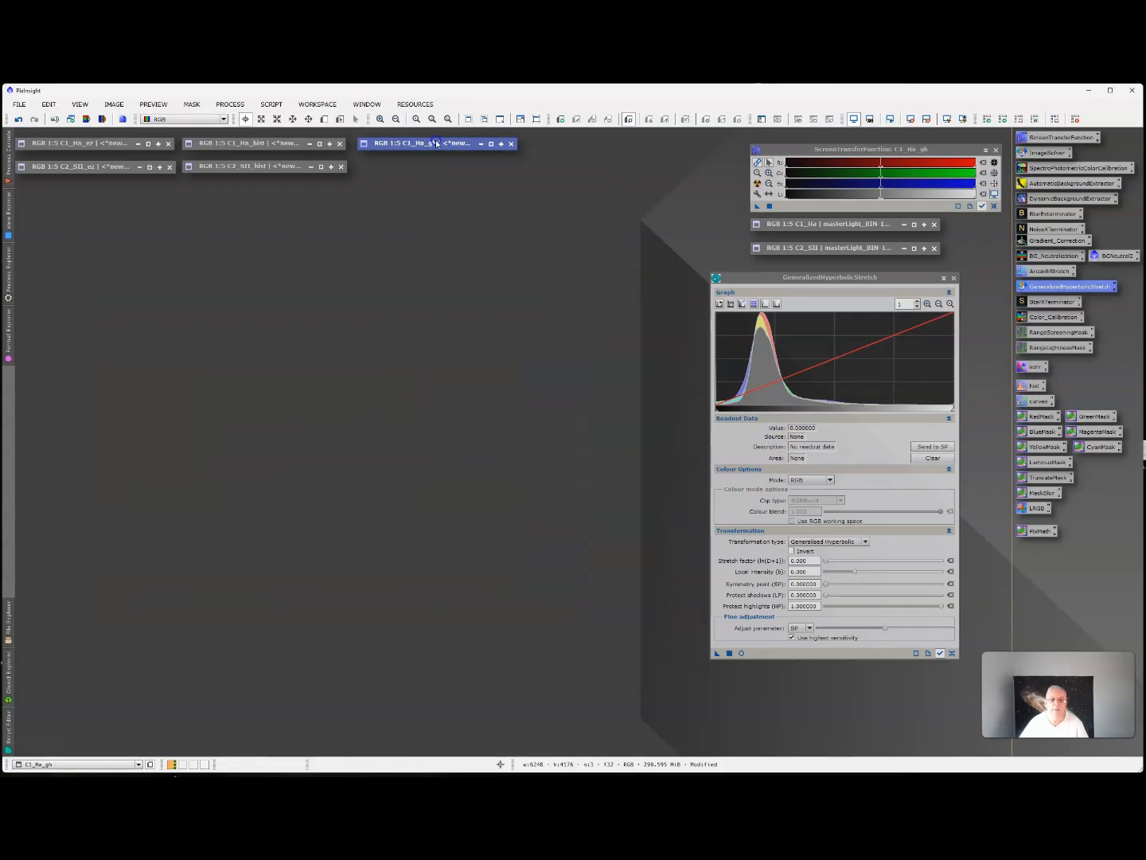
{"action": "left_click", "coordinate": [951, 653]}
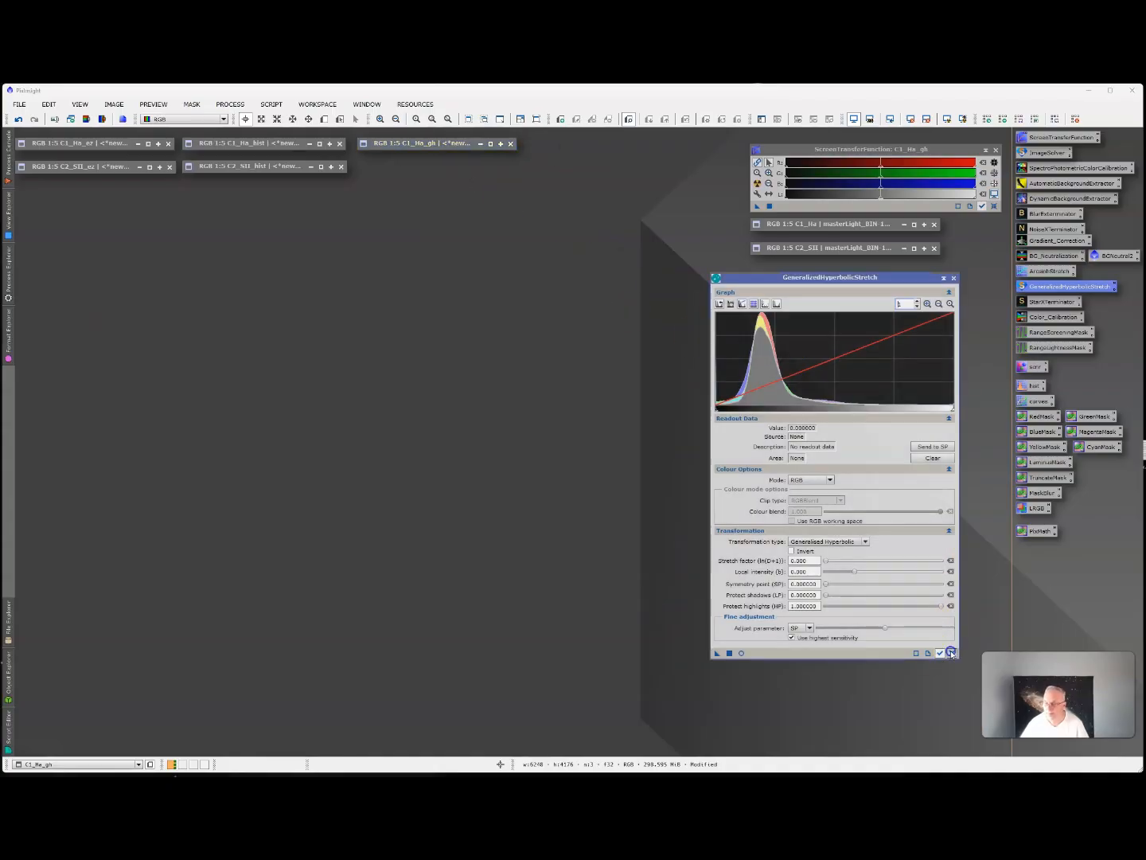
Restore the linear C2_SII image, duplicate it, iconize the original and position the duplicate in the open workspace beside GeneralizedHyperbolicStretch.
{"action": "double_click", "coordinate": [834, 247]}
{"action": "left_click_drag", "start_coordinate": [481, 188], "coordinate": [435, 233]}
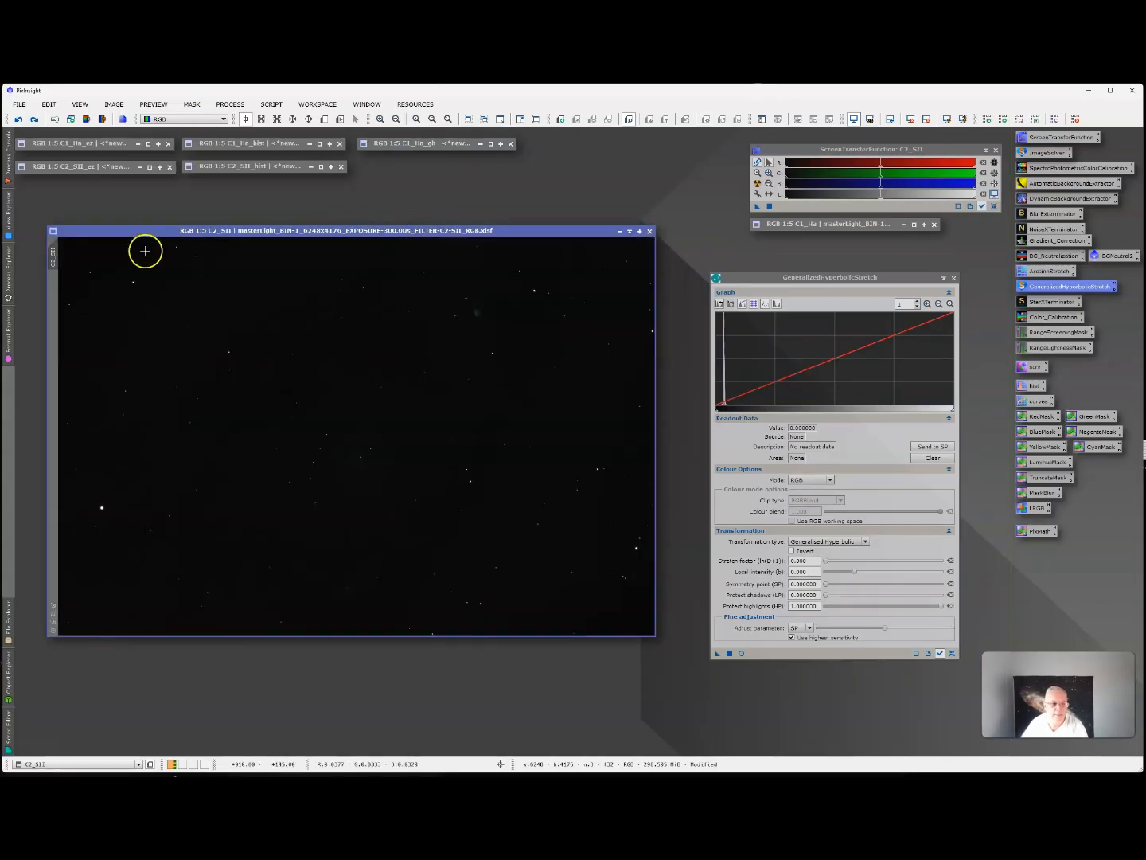
{"action": "right_click", "coordinate": [58, 256]}
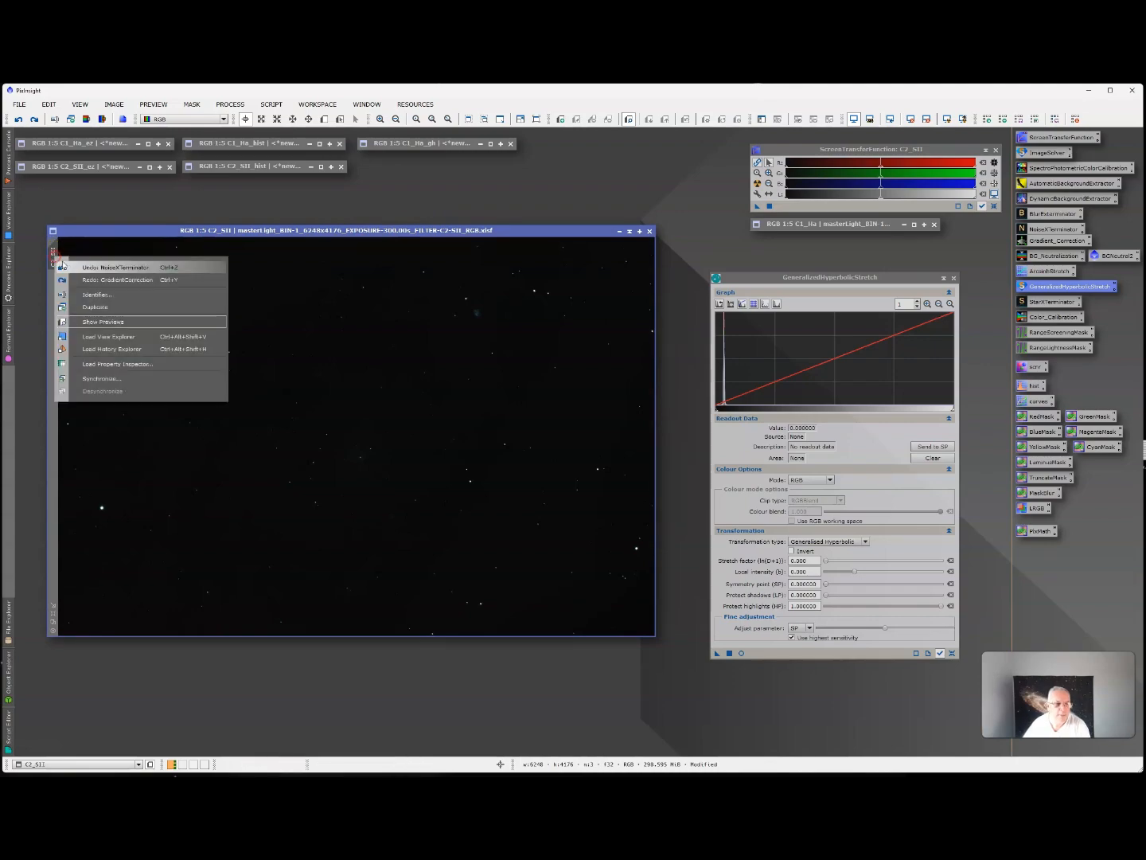
{"action": "left_click", "coordinate": [103, 301]}
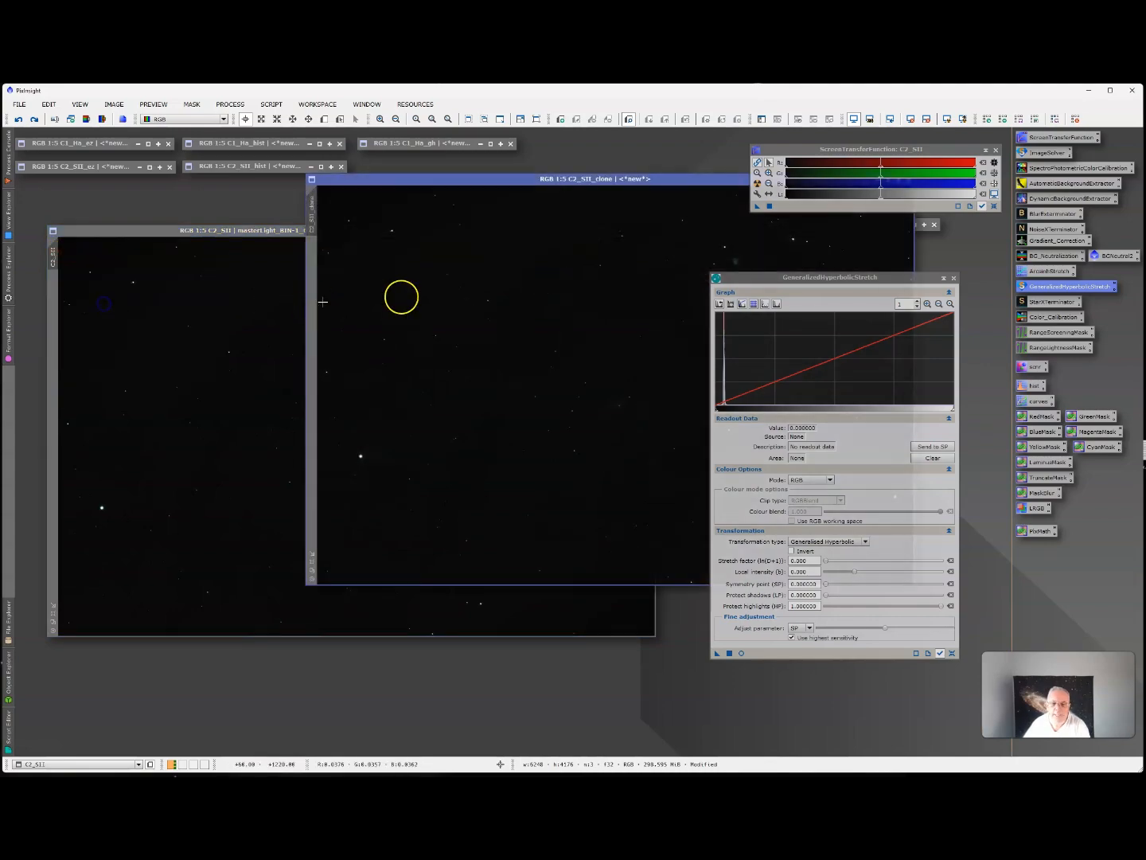
{"action": "left_click", "coordinate": [210, 230]}
{"action": "left_click", "coordinate": [621, 230]}
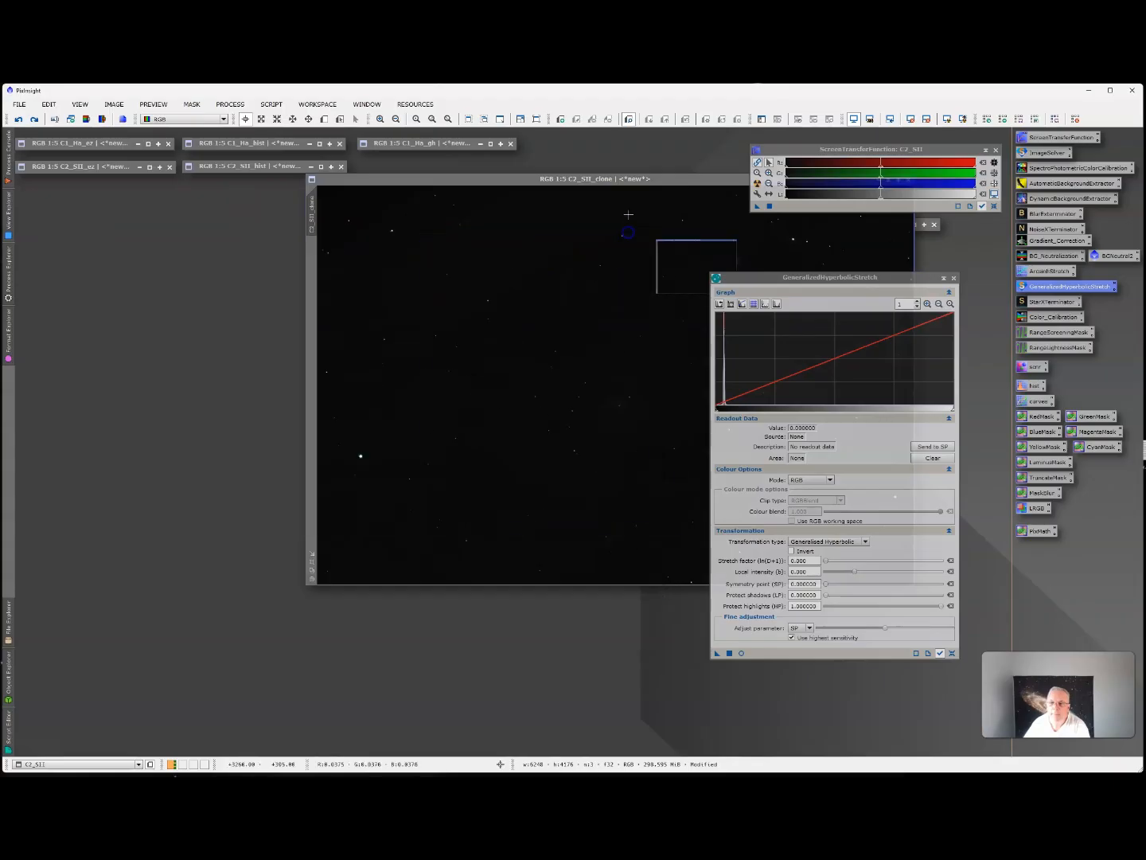
{"action": "left_click_drag", "start_coordinate": [614, 178], "coordinate": [354, 237]}
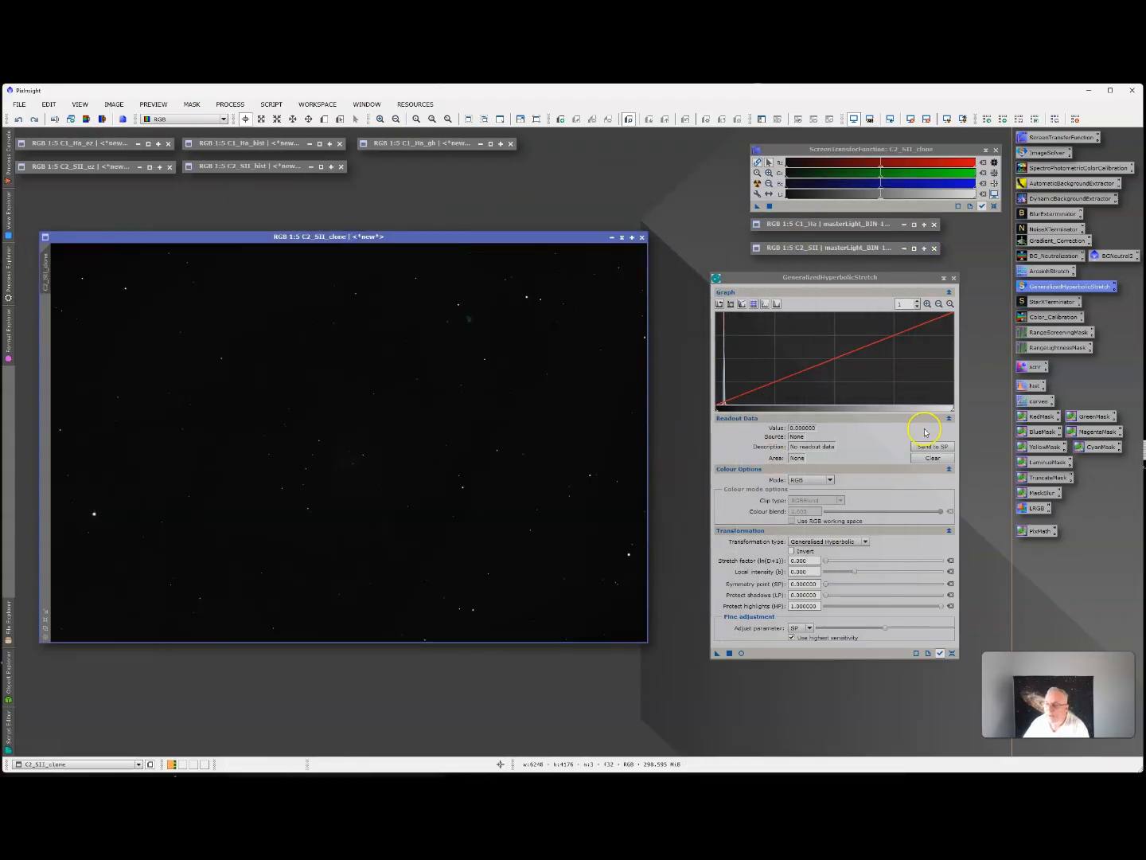
{"action": "left_click", "coordinate": [926, 305]}
{"action": "left_click", "coordinate": [926, 305]}
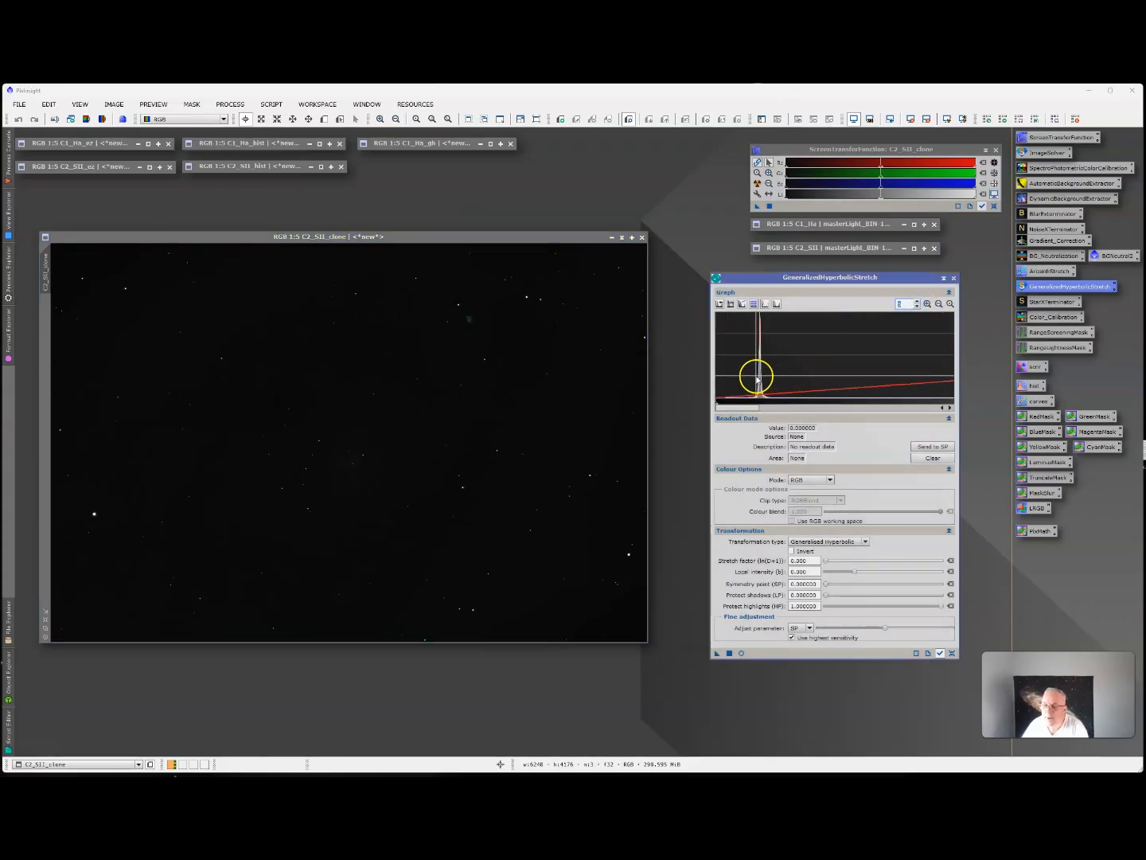
{"action": "left_click", "coordinate": [758, 378]}
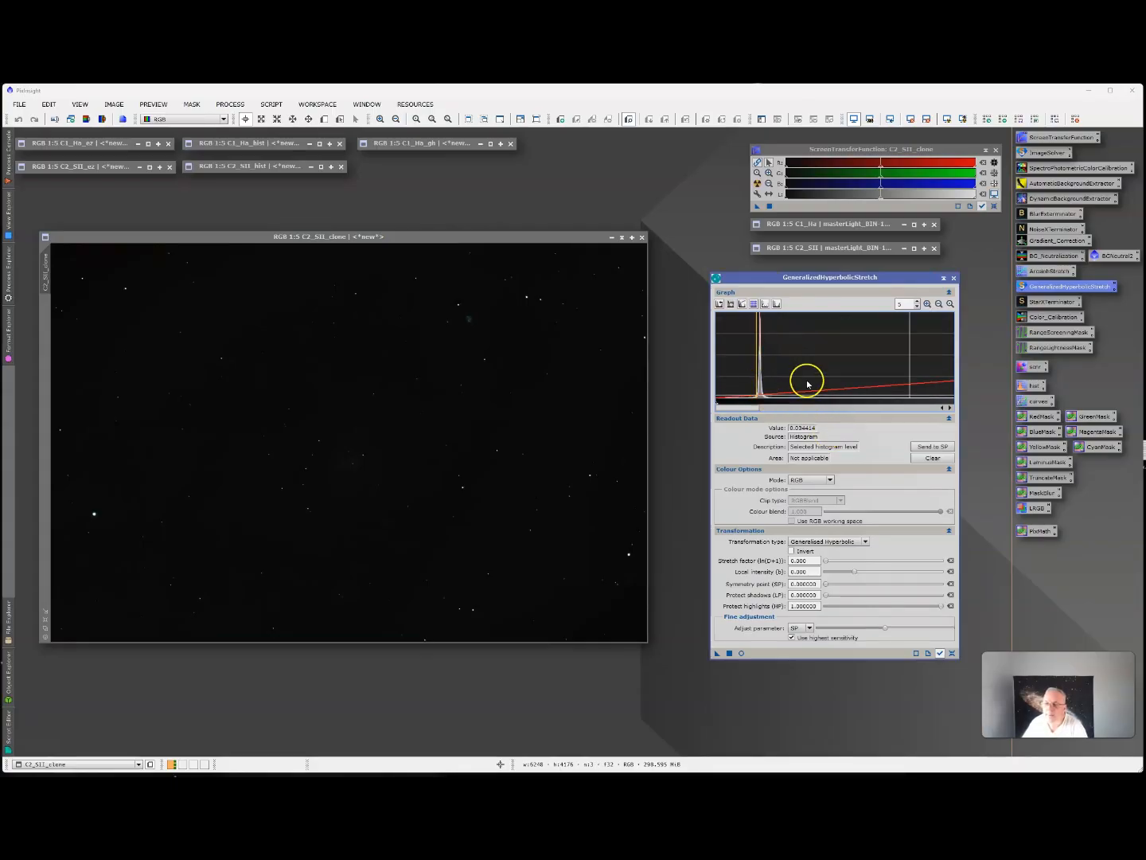
{"action": "left_click", "coordinate": [827, 544]}
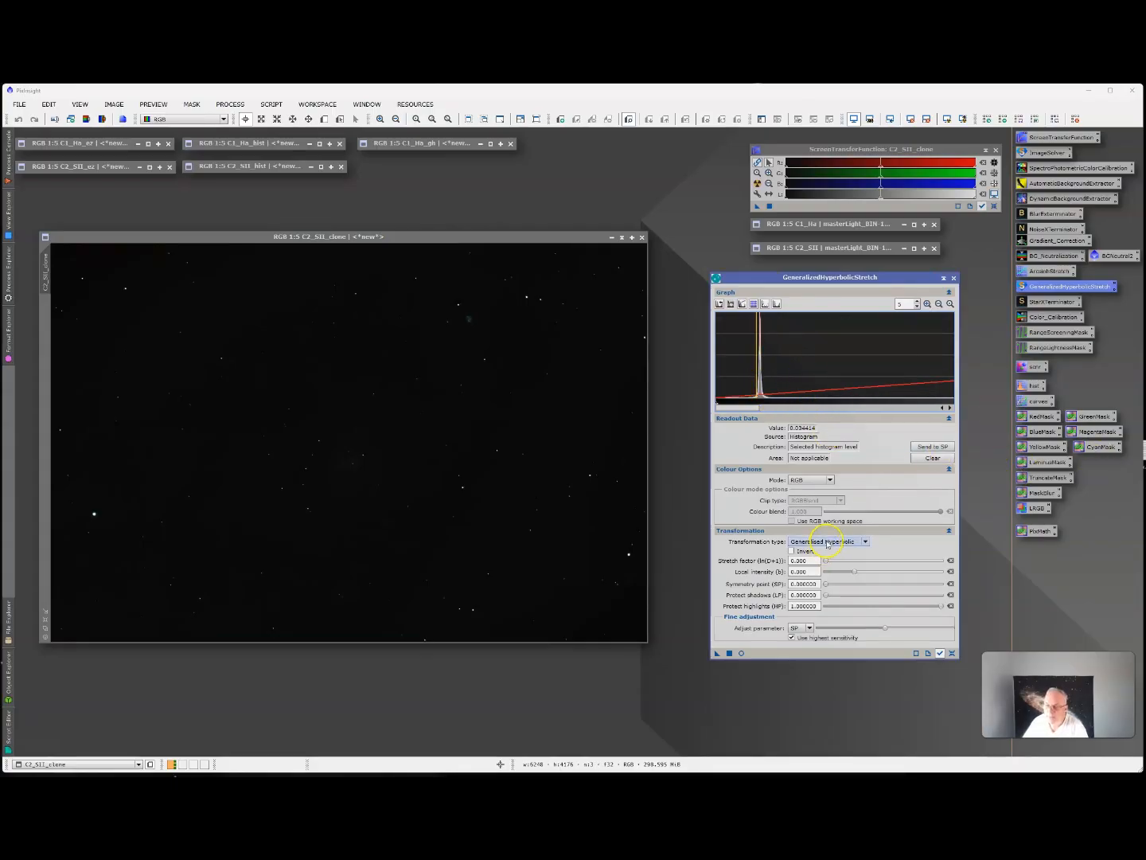
{"action": "left_click", "coordinate": [811, 584]}
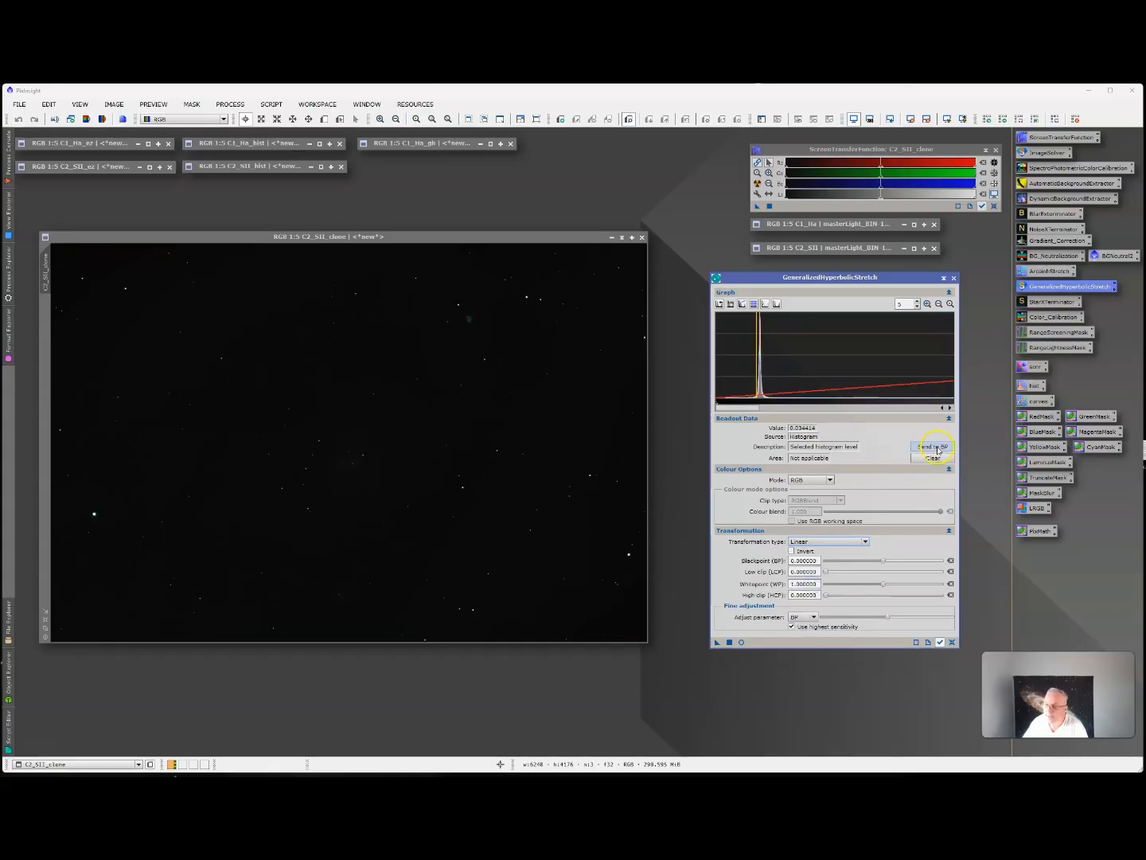
{"action": "left_click", "coordinate": [937, 448]}
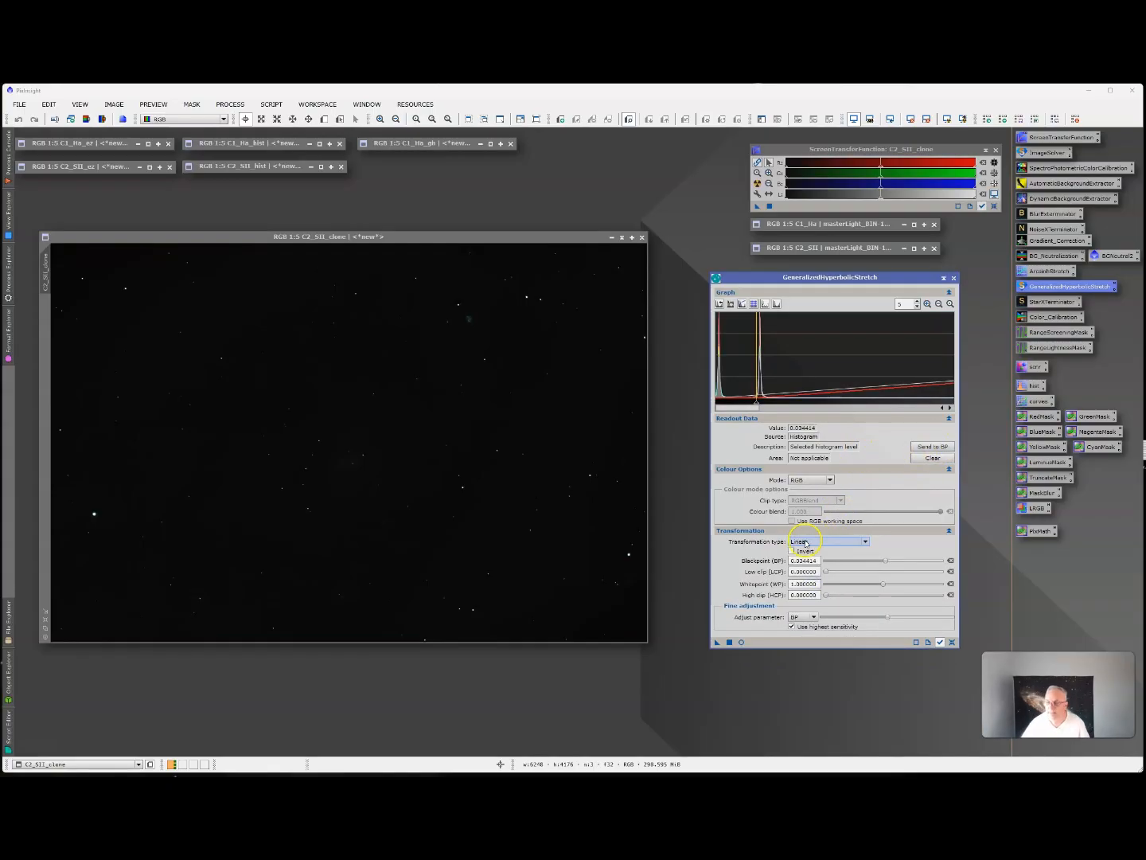
{"action": "left_click", "coordinate": [953, 644]}
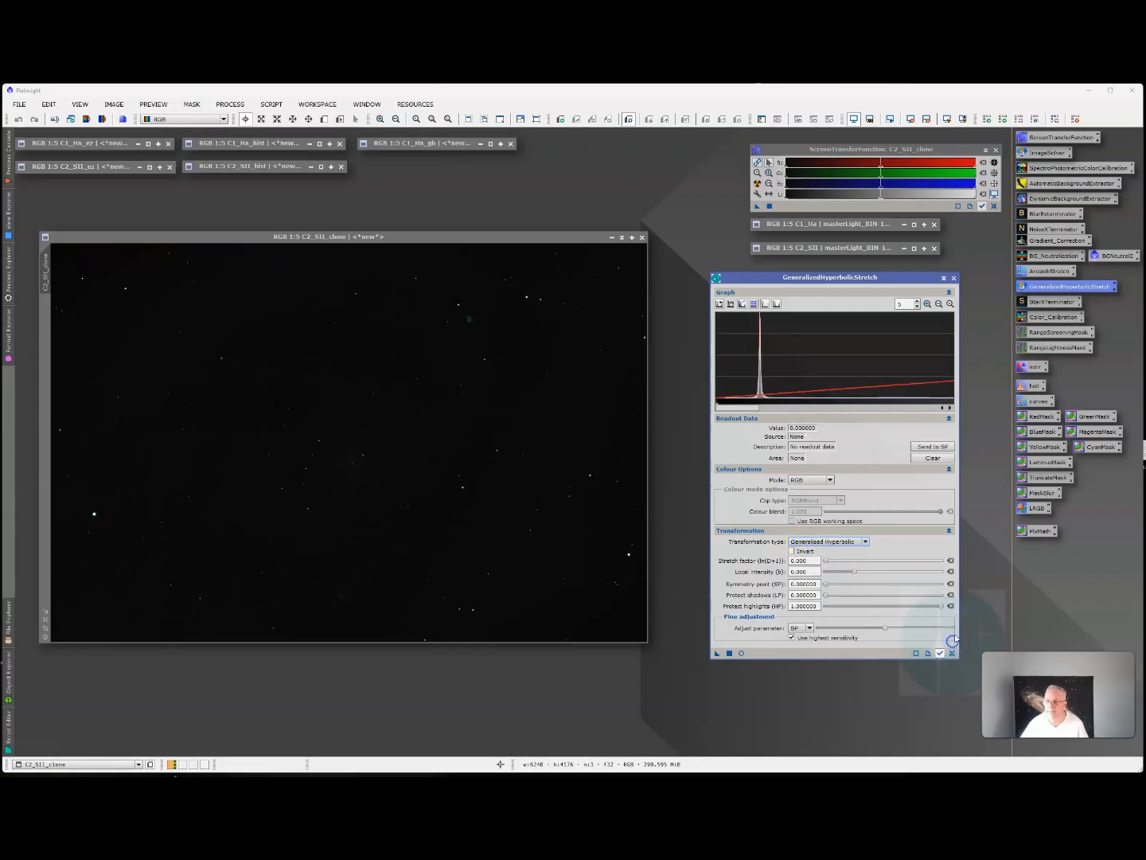
Set the symmetry point of the Generalised Hyperbolic transformation to the histogram peak of C2_SII_clone, about 0.0377.
{"action": "left_click", "coordinate": [918, 302]}
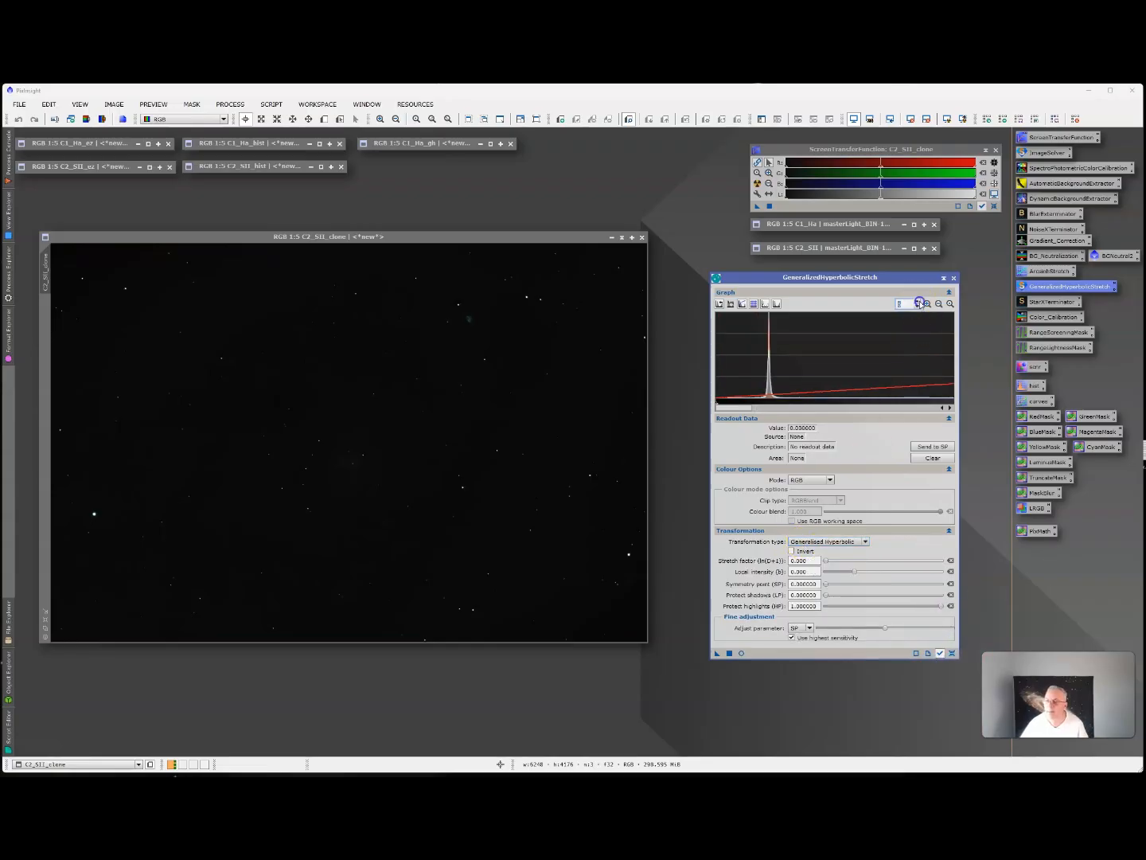
{"action": "left_click", "coordinate": [918, 302]}
{"action": "left_click", "coordinate": [918, 301]}
{"action": "left_click", "coordinate": [918, 302]}
{"action": "left_click", "coordinate": [918, 302]}
{"action": "left_click", "coordinate": [768, 409]}
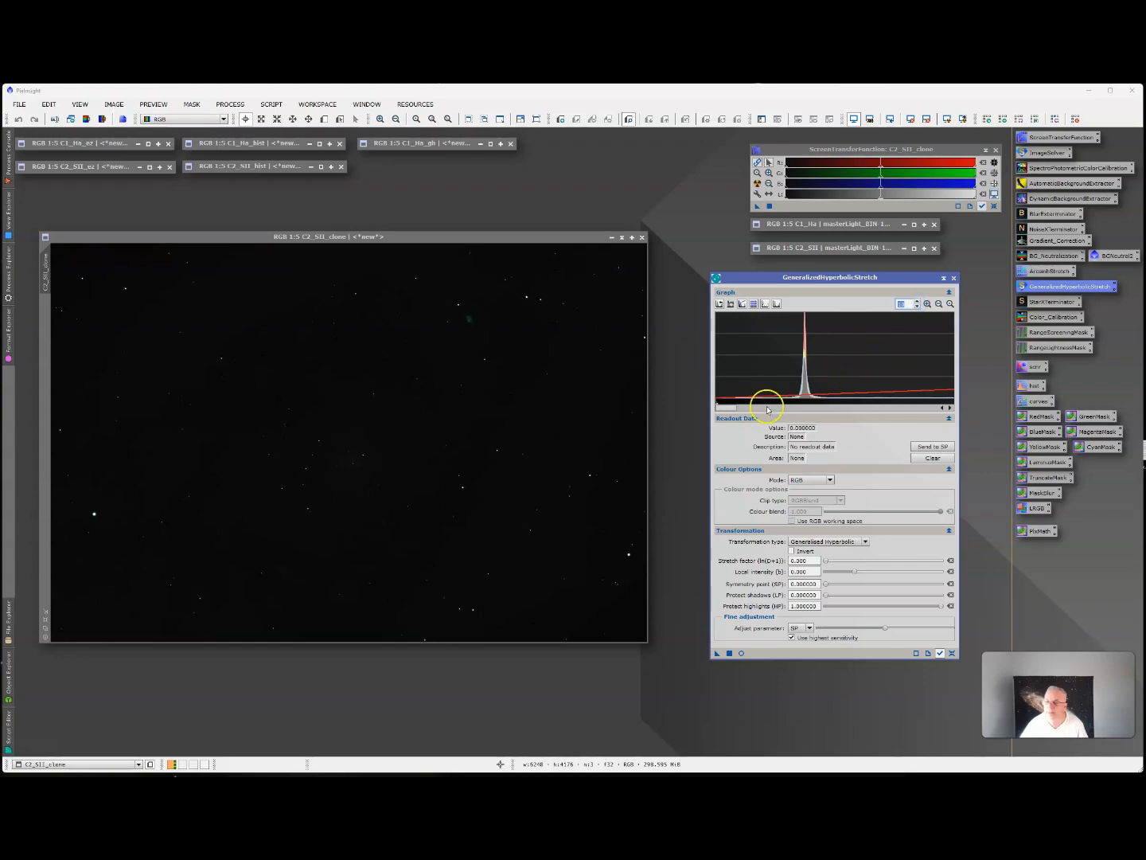
{"action": "left_click_drag", "start_coordinate": [725, 410], "coordinate": [728, 411]}
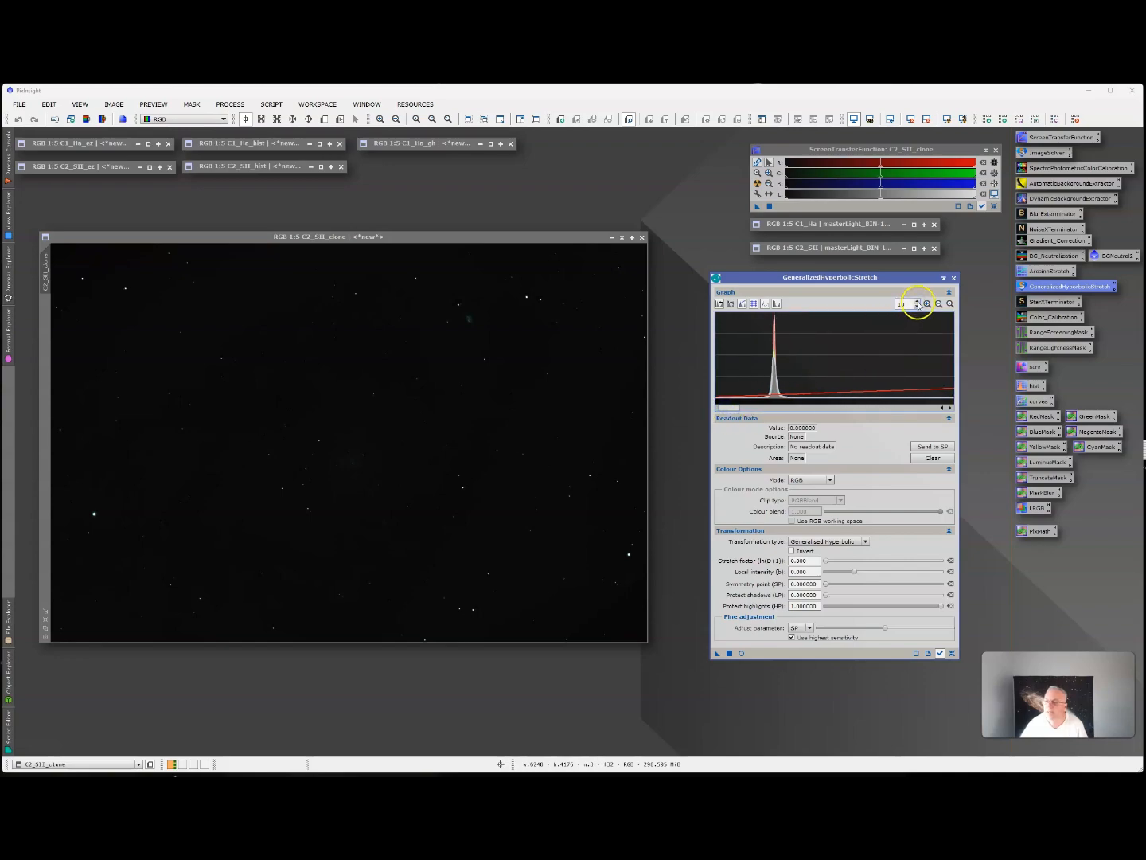
{"action": "left_click", "coordinate": [918, 302]}
{"action": "left_click", "coordinate": [918, 301]}
{"action": "left_click", "coordinate": [918, 302]}
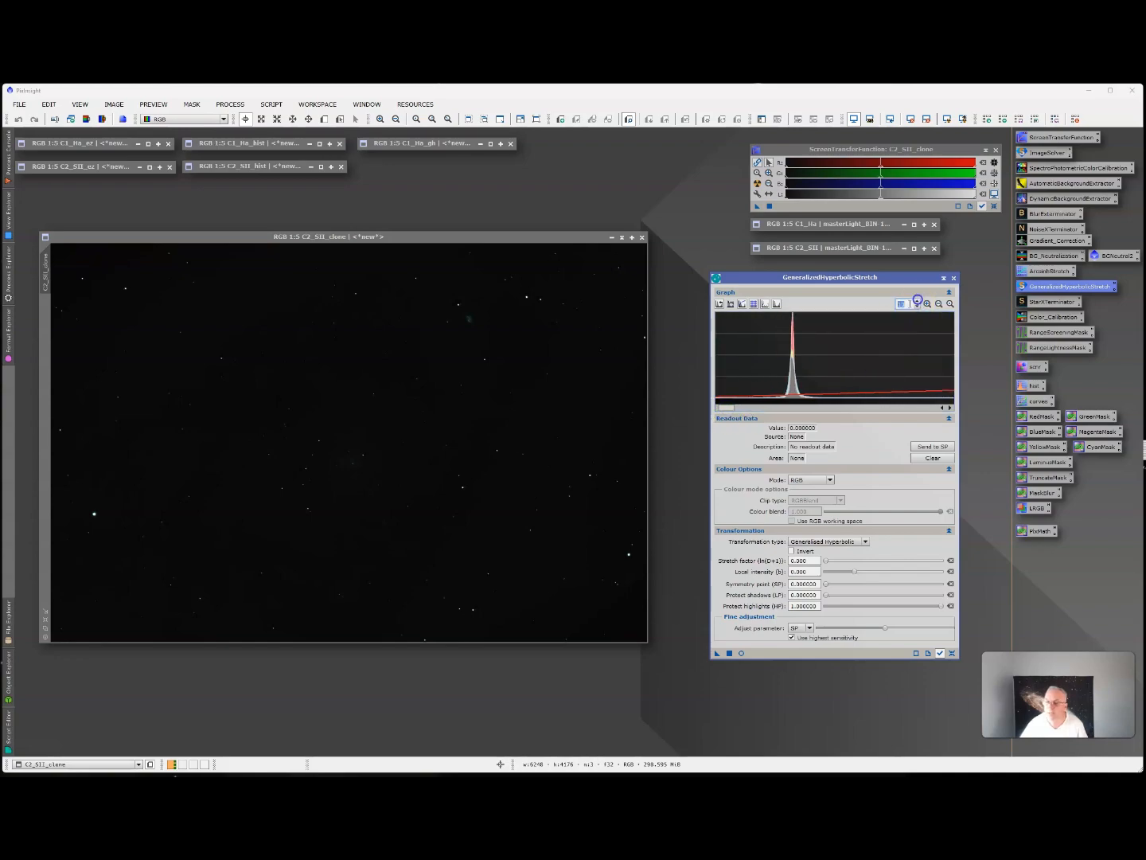
{"action": "left_click", "coordinate": [794, 392]}
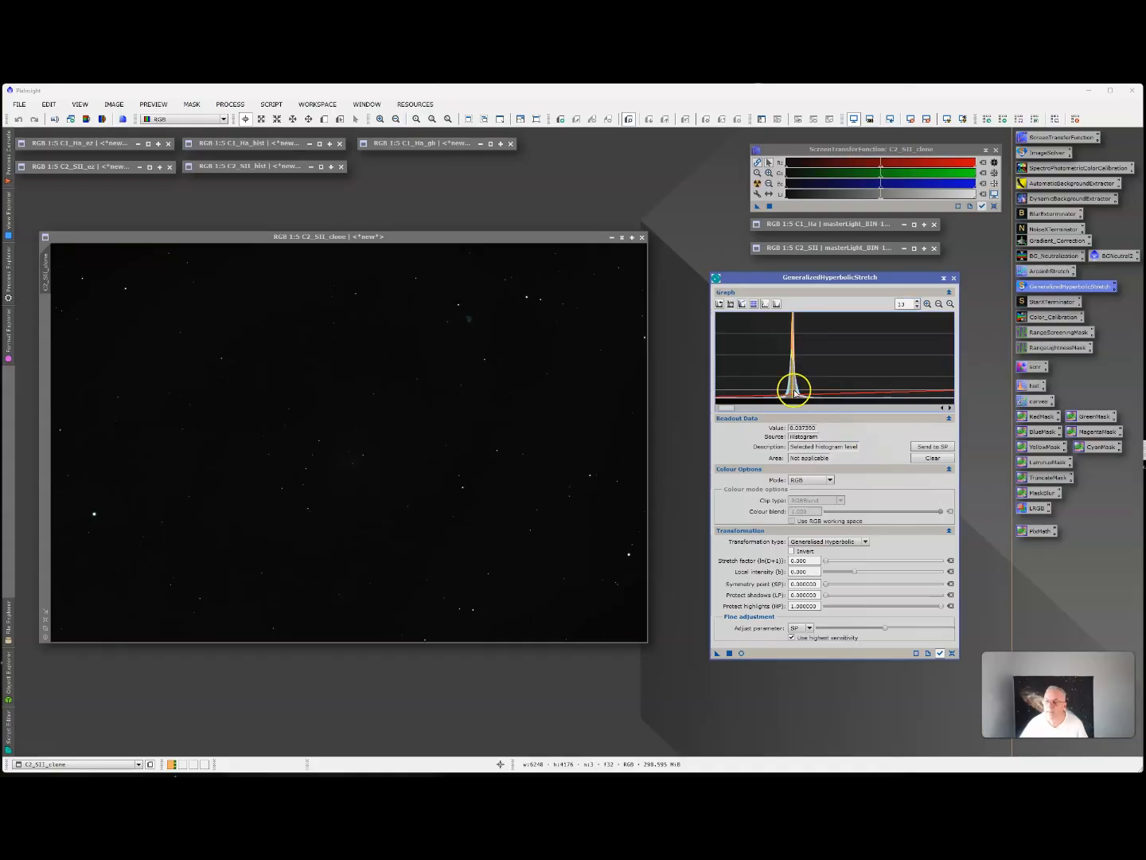
{"action": "left_click", "coordinate": [794, 391]}
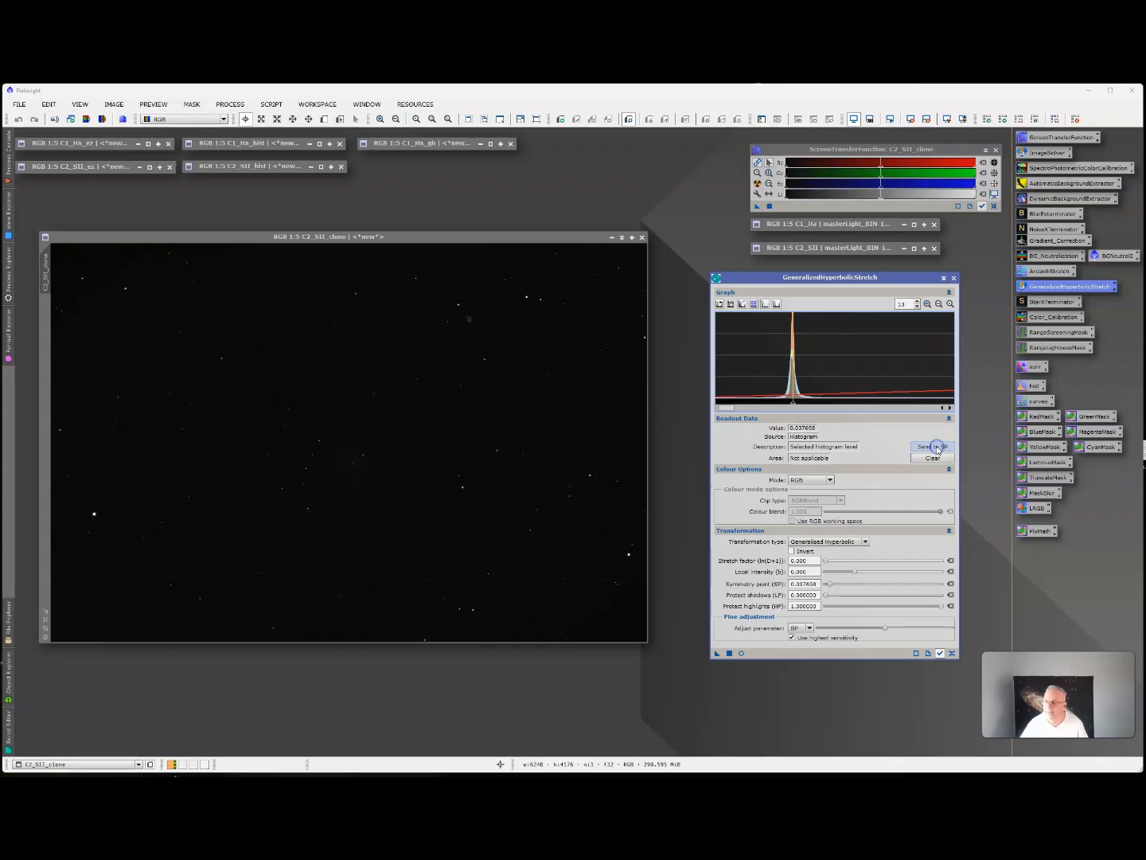
{"action": "left_click", "coordinate": [937, 448]}
With the real-time preview on, apply a hyperbolic stretch with stretch factor about 0.16 to C2_SII_clone and reset the parameters.
{"action": "left_click", "coordinate": [828, 560]}
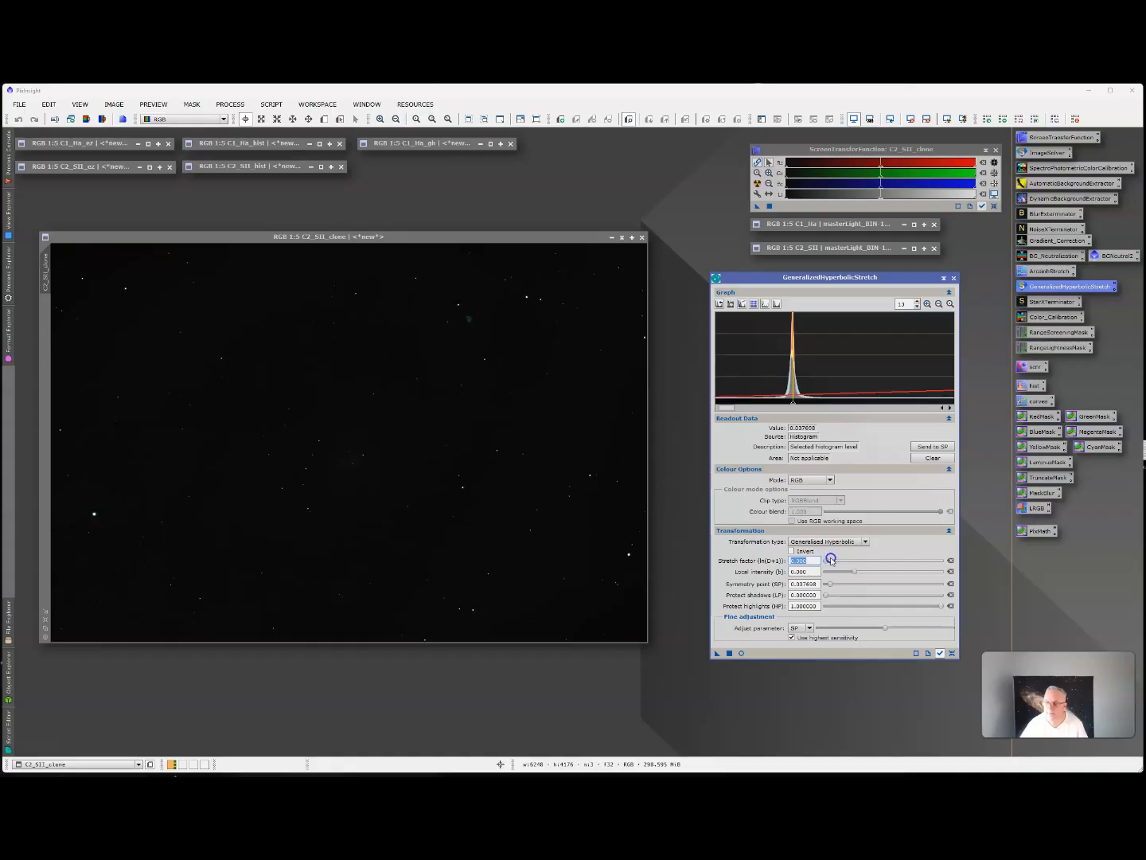
{"action": "left_click", "coordinate": [740, 654]}
{"action": "mouse_move", "coordinate": [829, 559]}
{"action": "left_mouse_down"}
{"action": "mouse_move", "coordinate": [843, 562]}
{"action": "mouse_move", "coordinate": [830, 561]}
{"action": "left_mouse_up"}
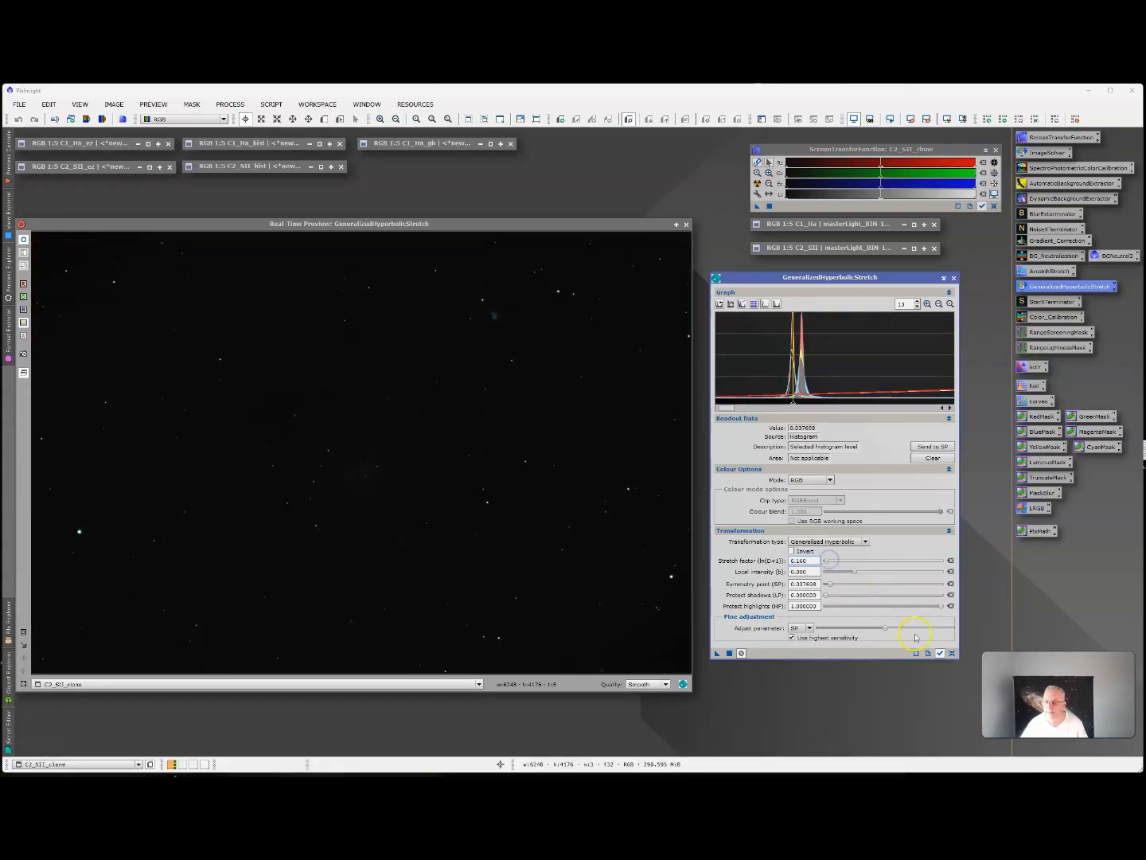
{"action": "left_click", "coordinate": [731, 653]}
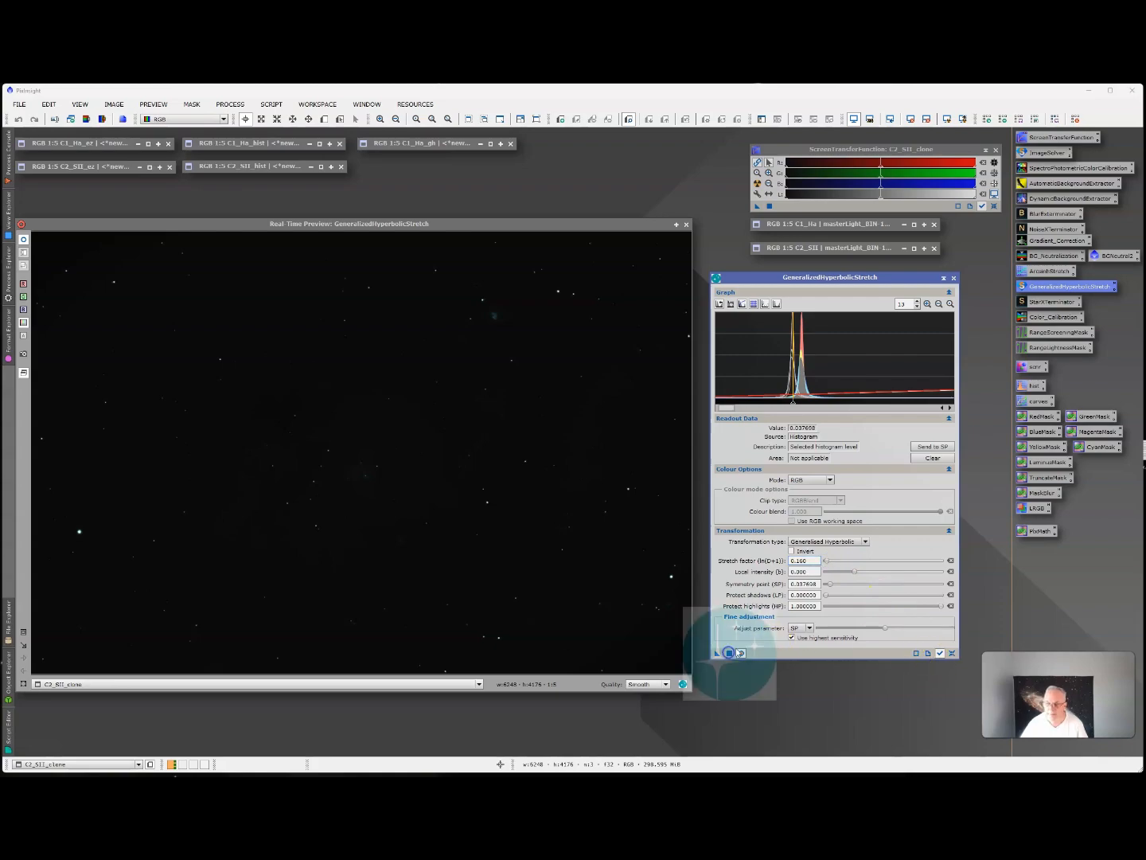
{"action": "left_click", "coordinate": [953, 652]}
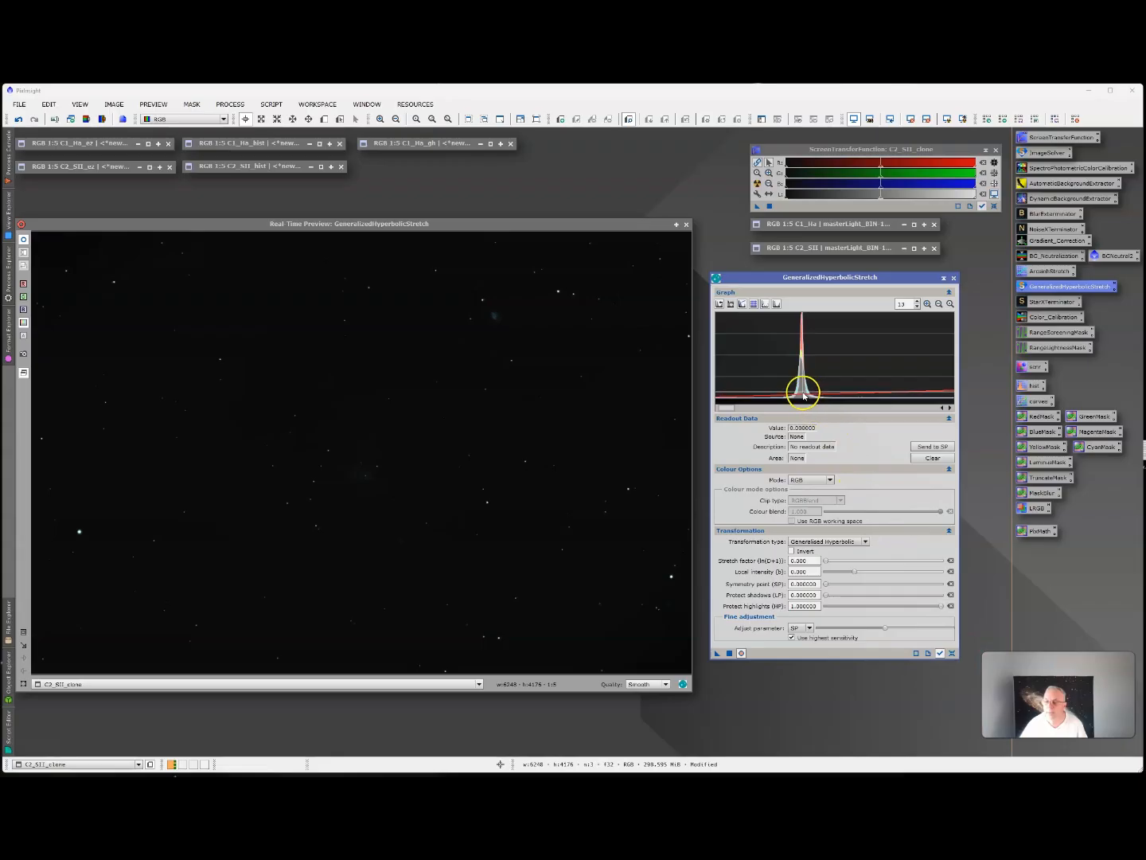
Apply a second hyperbolic stretch with symmetry point about 0.0405 and stretch factor about 2.16, and reset the parameters and graph zoom.
{"action": "left_click", "coordinate": [802, 392]}
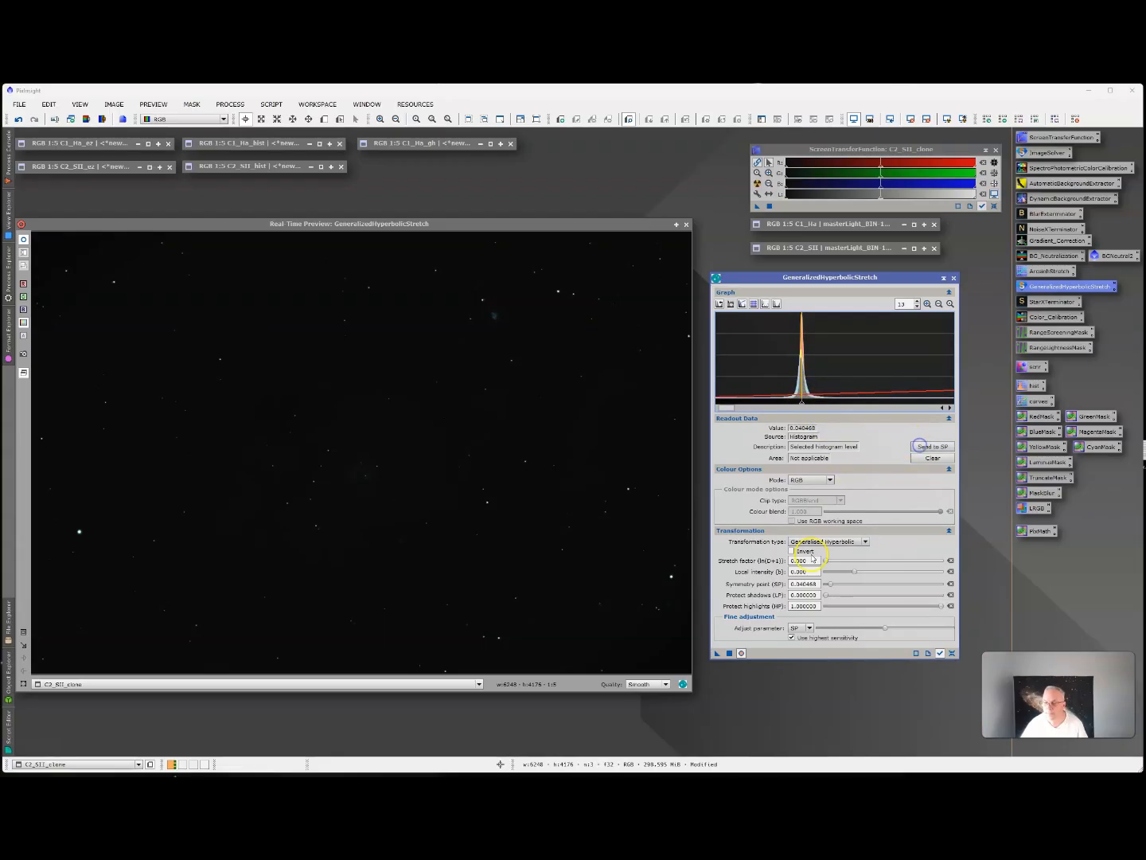
{"action": "left_click_drag", "start_coordinate": [828, 562], "coordinate": [839, 562]}
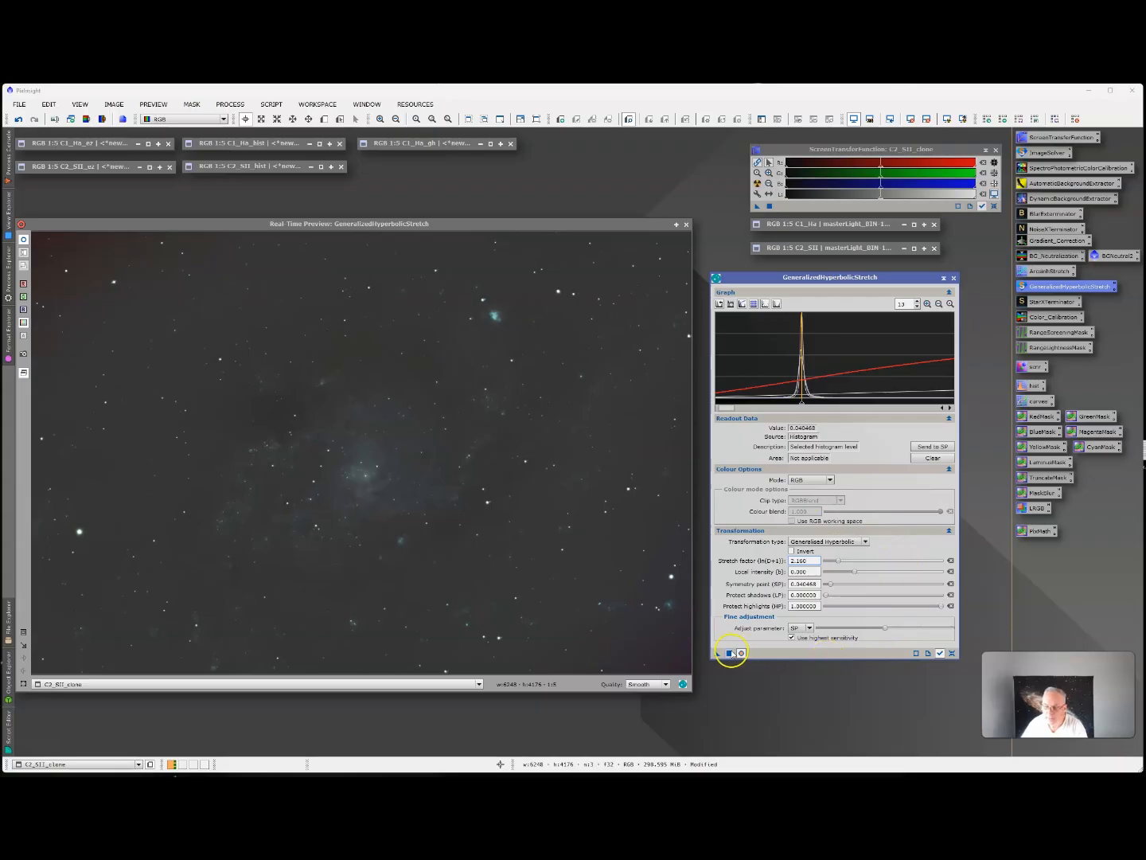
{"action": "left_click", "coordinate": [730, 653]}
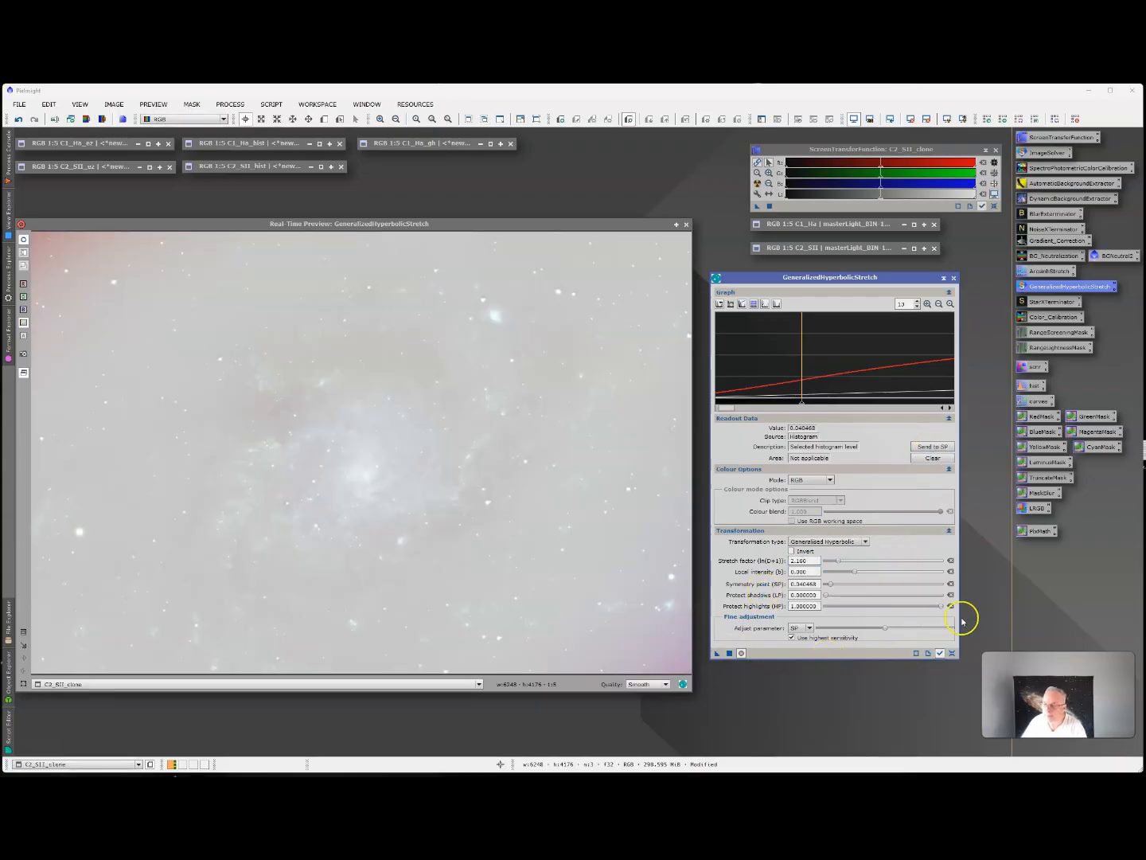
{"action": "left_click", "coordinate": [951, 653]}
{"action": "left_click", "coordinate": [931, 303]}
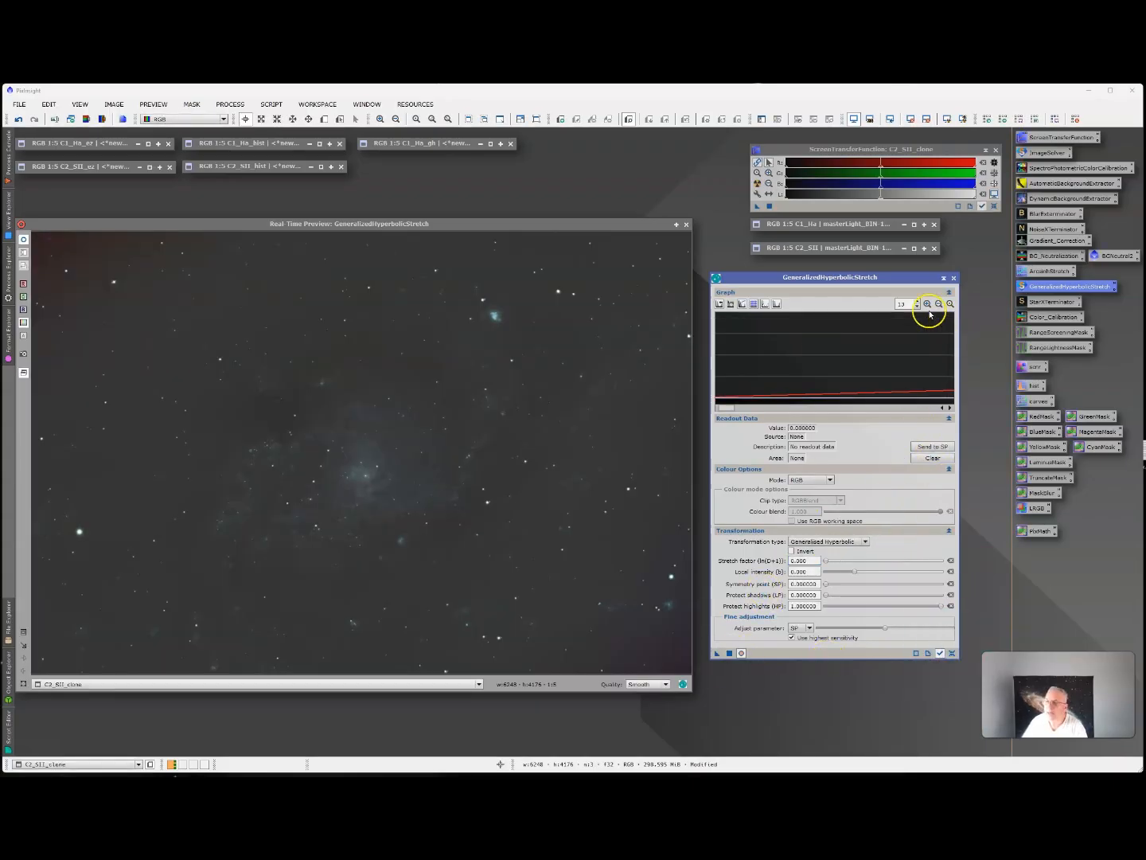
{"action": "left_click", "coordinate": [949, 304]}
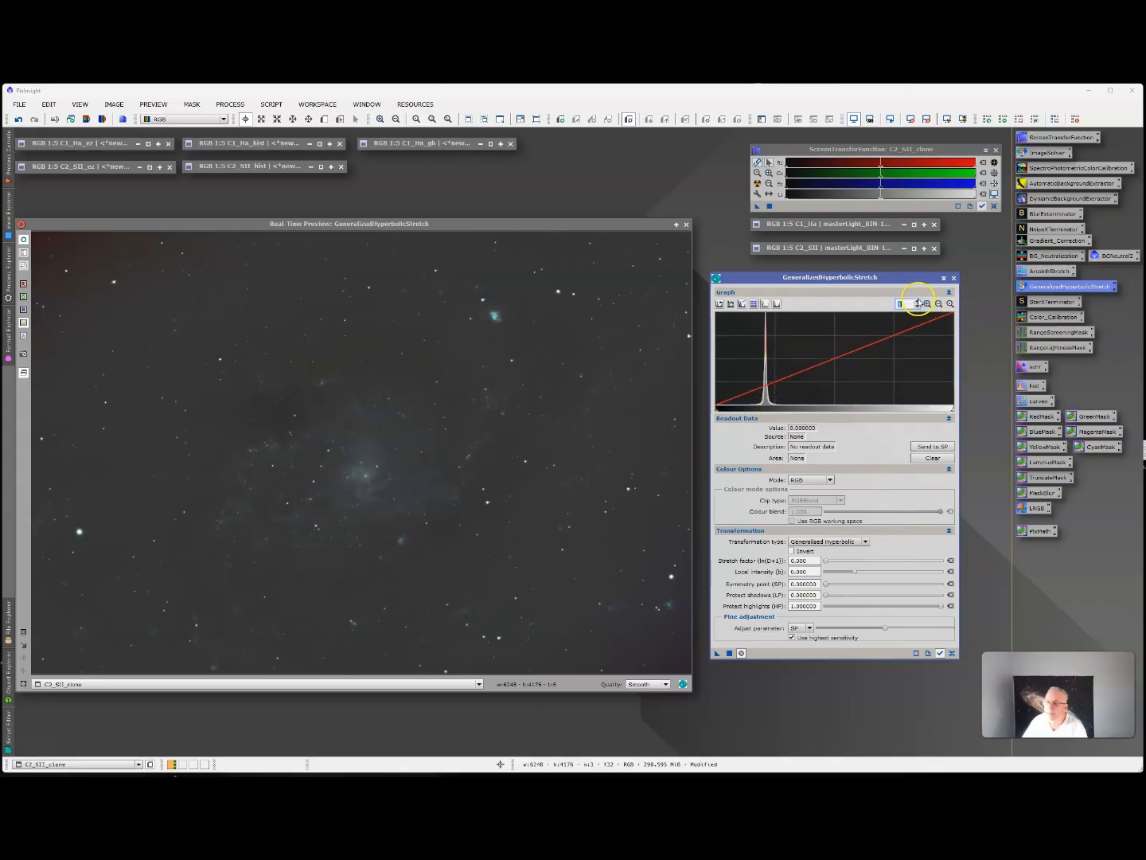
Apply a third hyperbolic stretch to C2_SII_clone with symmetry point about 0.2108 at the histogram peak and stretch factor about 1.16, and reset the parameters.
{"action": "left_click", "coordinate": [916, 302]}
{"action": "left_click", "coordinate": [917, 302]}
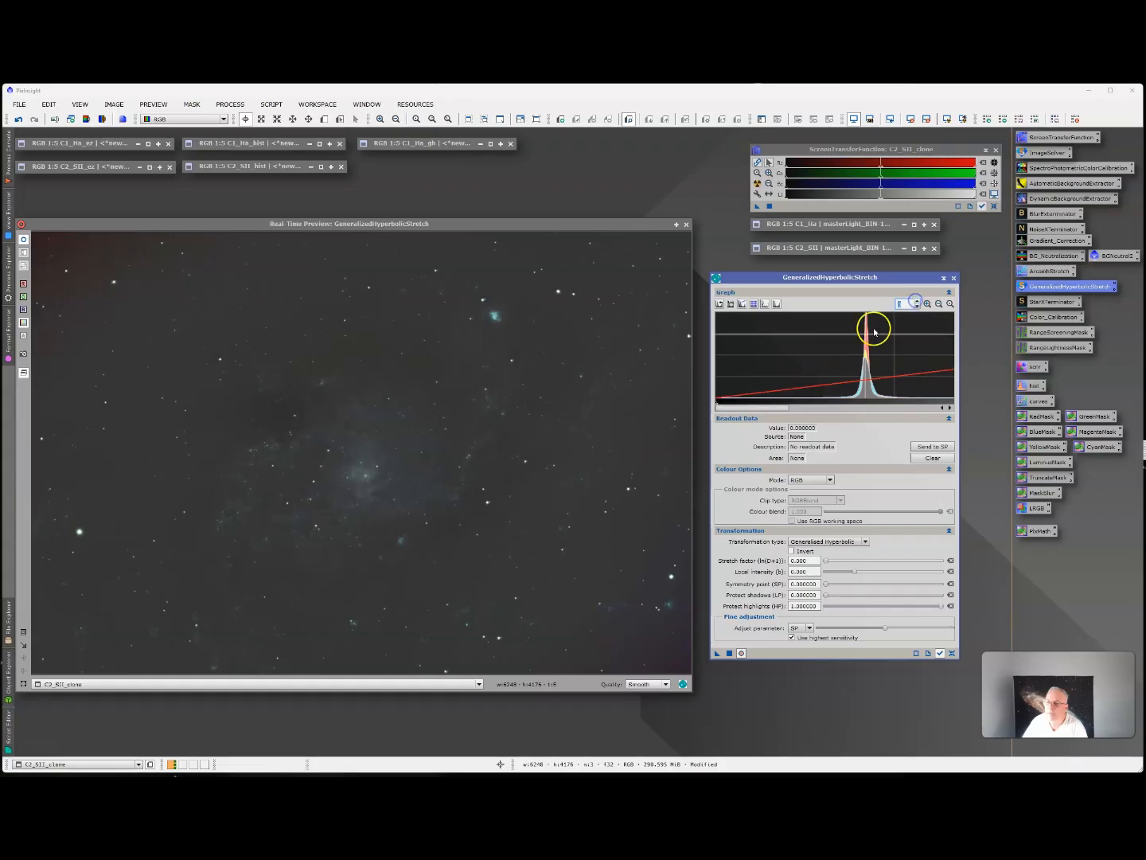
{"action": "left_click_drag", "start_coordinate": [741, 409], "coordinate": [763, 411]}
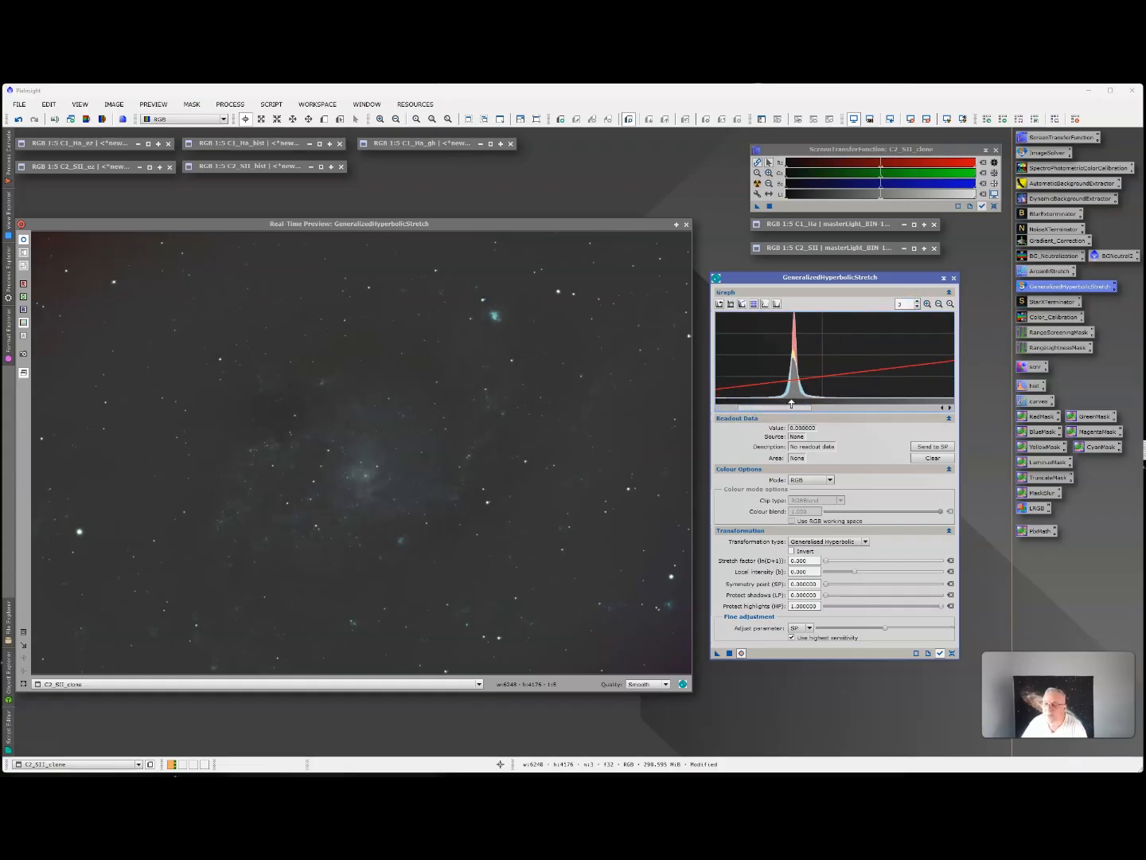
{"action": "left_click", "coordinate": [796, 396]}
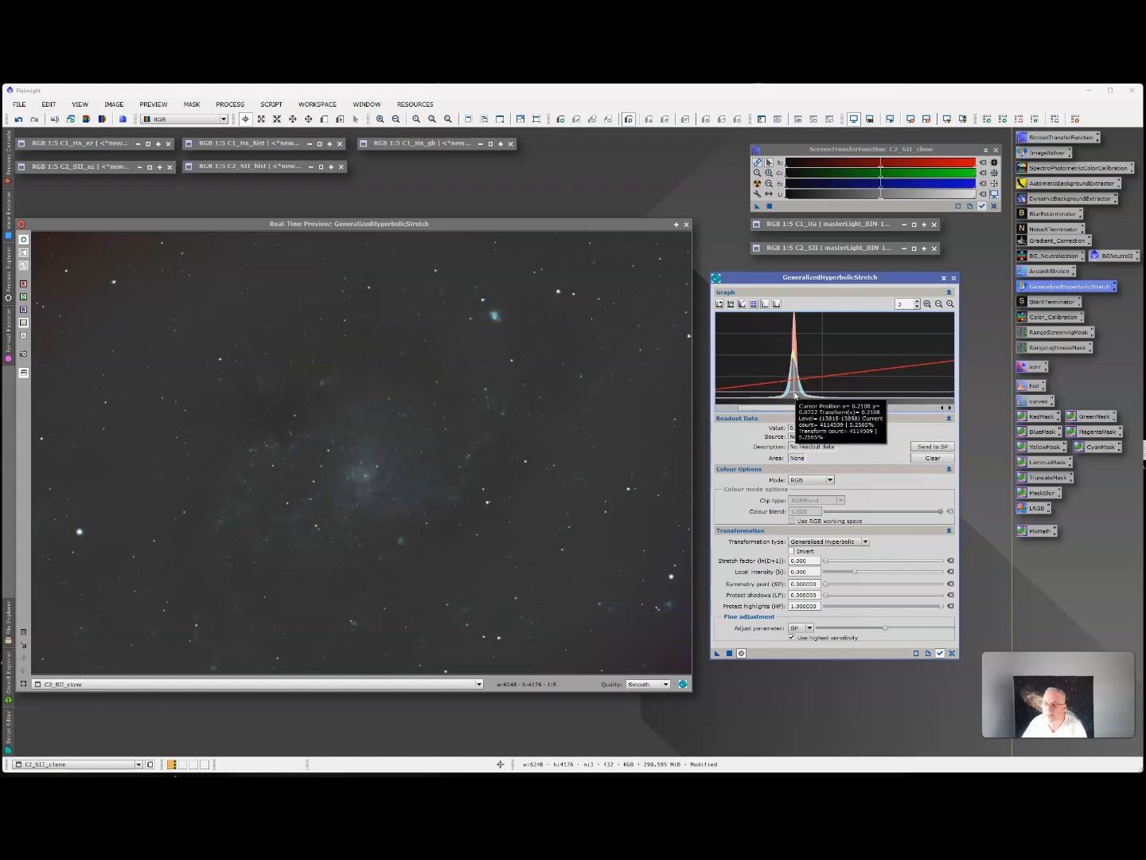
{"action": "left_click", "coordinate": [796, 395]}
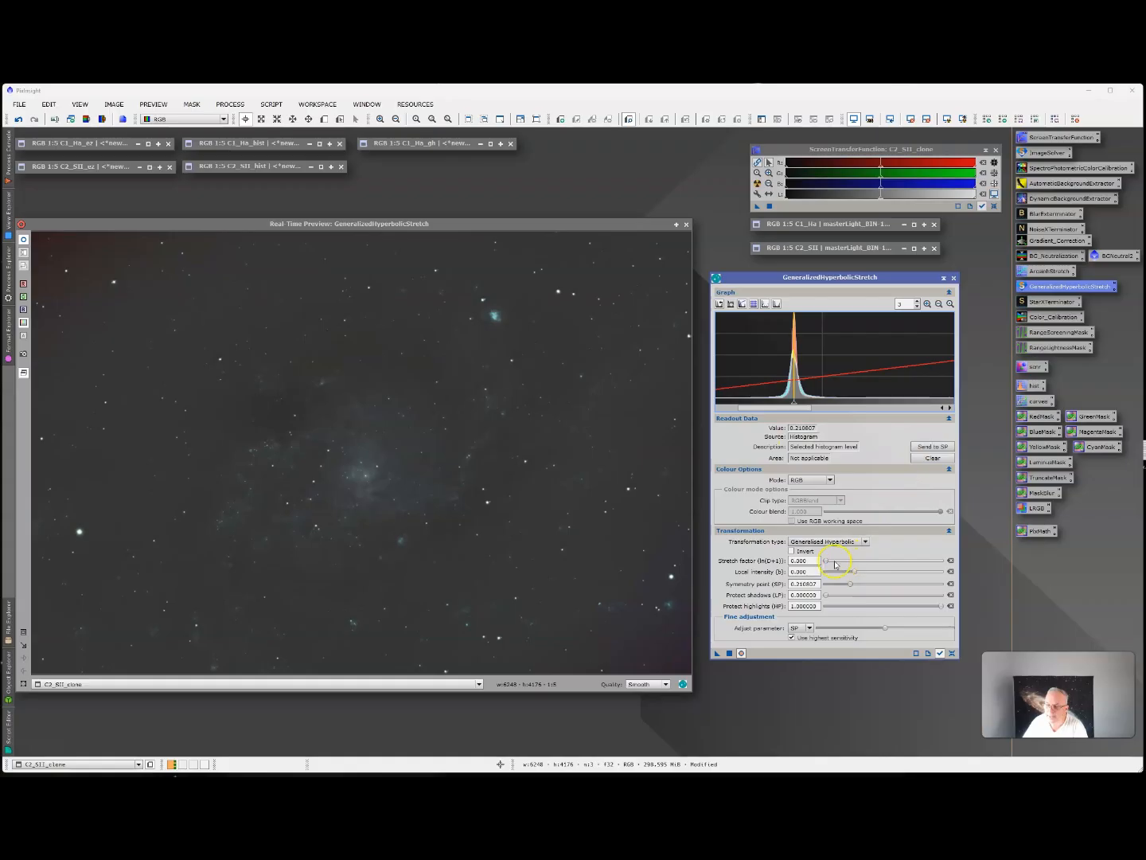
{"action": "left_click_drag", "start_coordinate": [827, 560], "coordinate": [832, 560]}
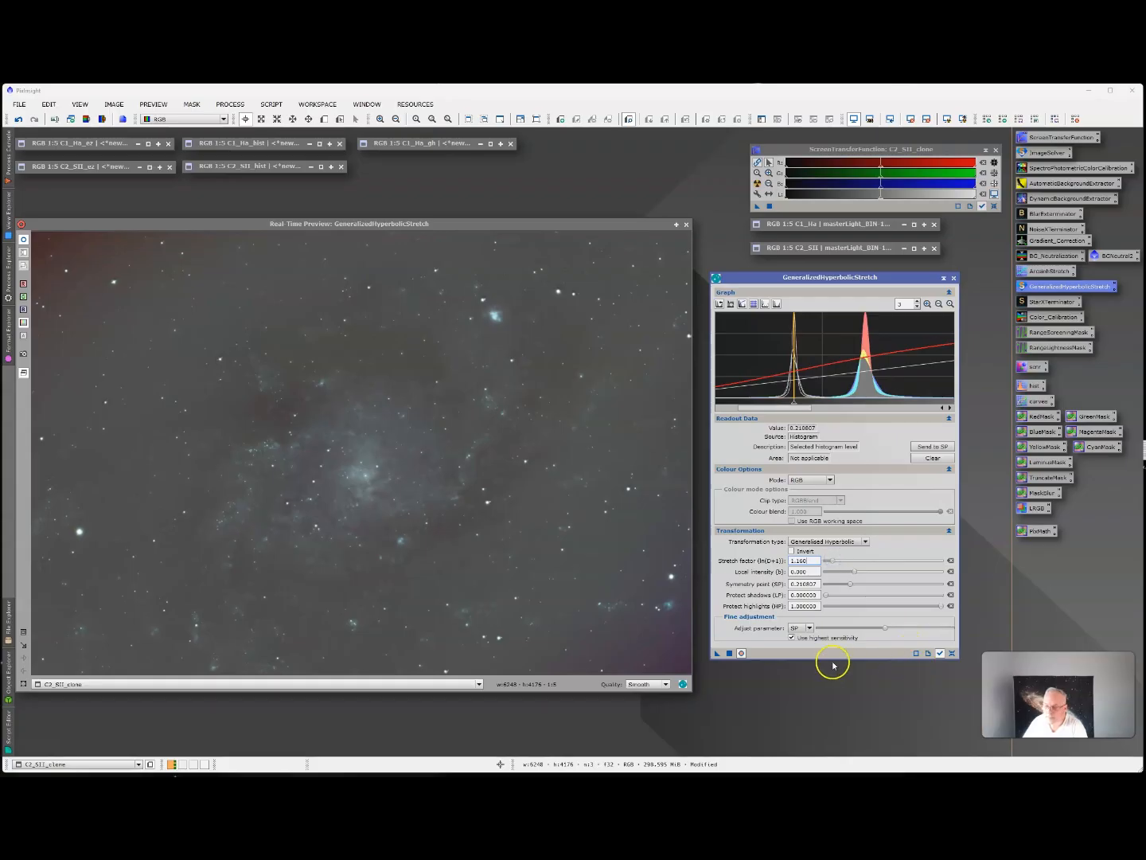
{"action": "left_click", "coordinate": [730, 652]}
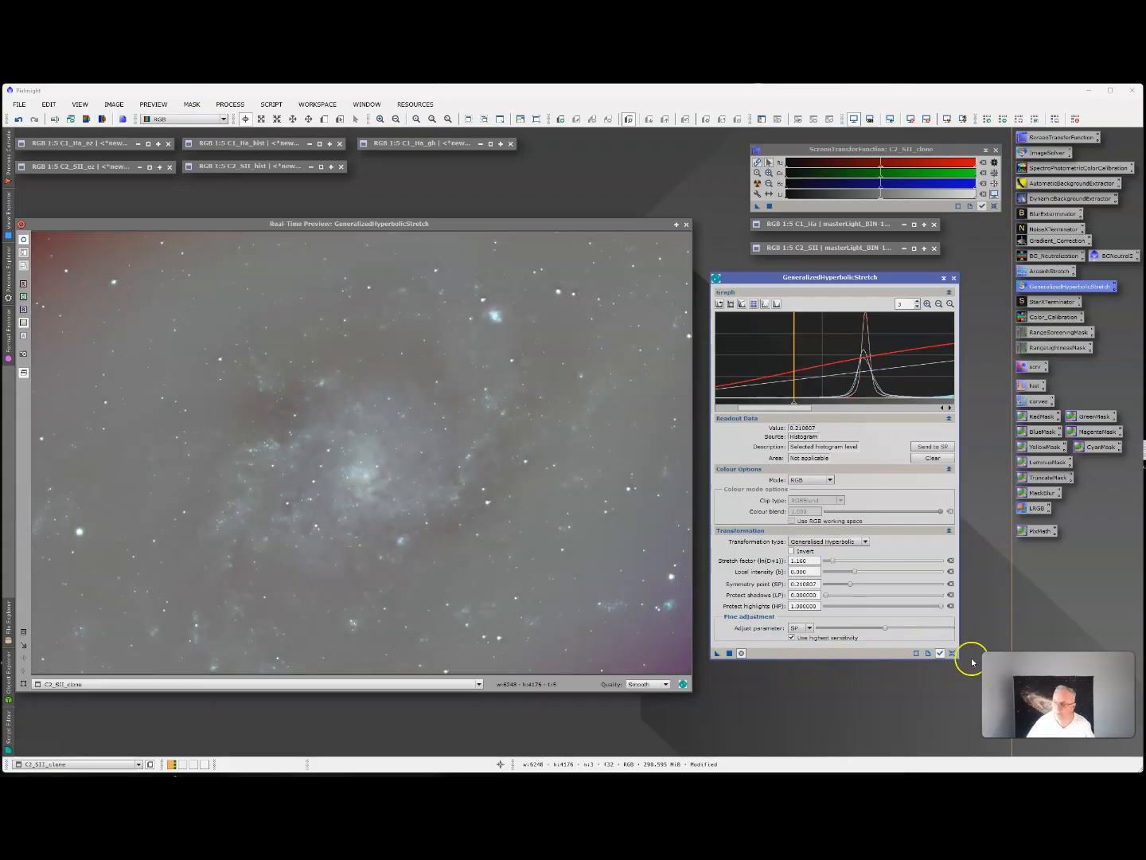
{"action": "left_click", "coordinate": [952, 652]}
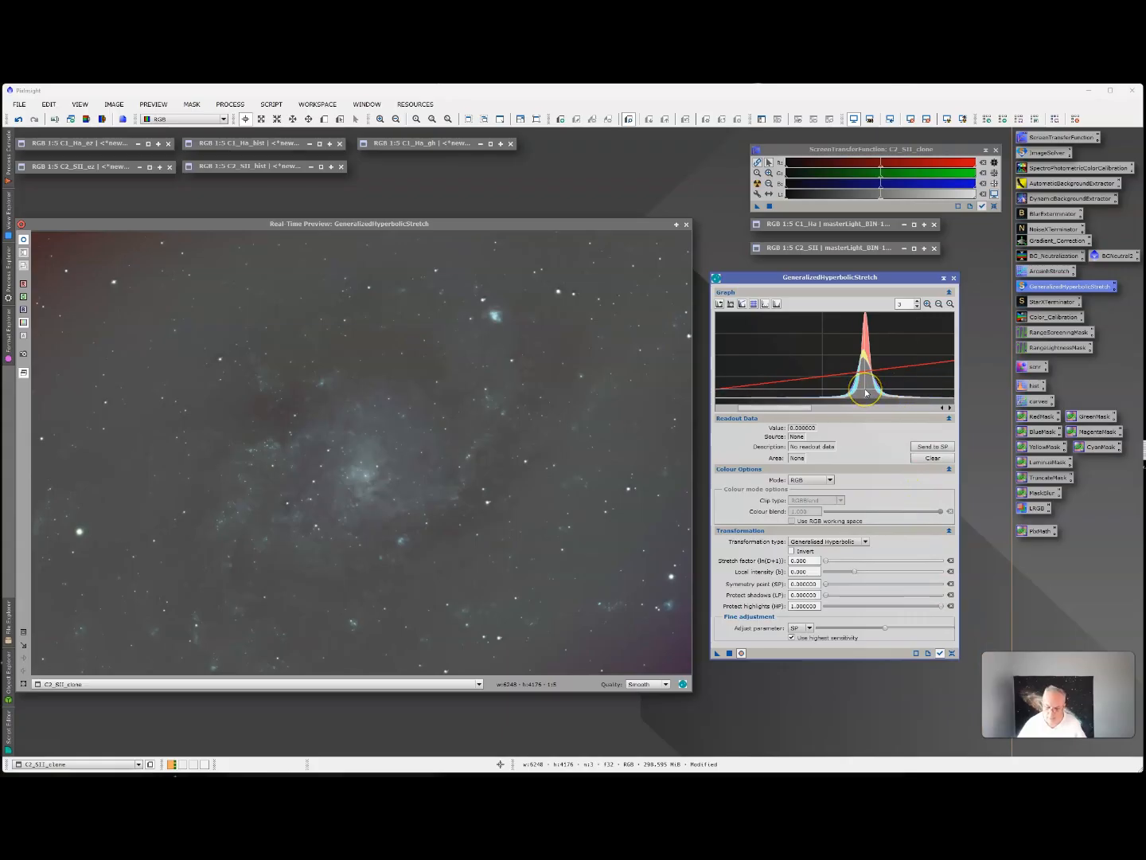
Try to apply another hyperbolic stretch with symmetry point about 0.3109 and stretch factor 1.0, and reset the parameters.
{"action": "left_click", "coordinate": [866, 392]}
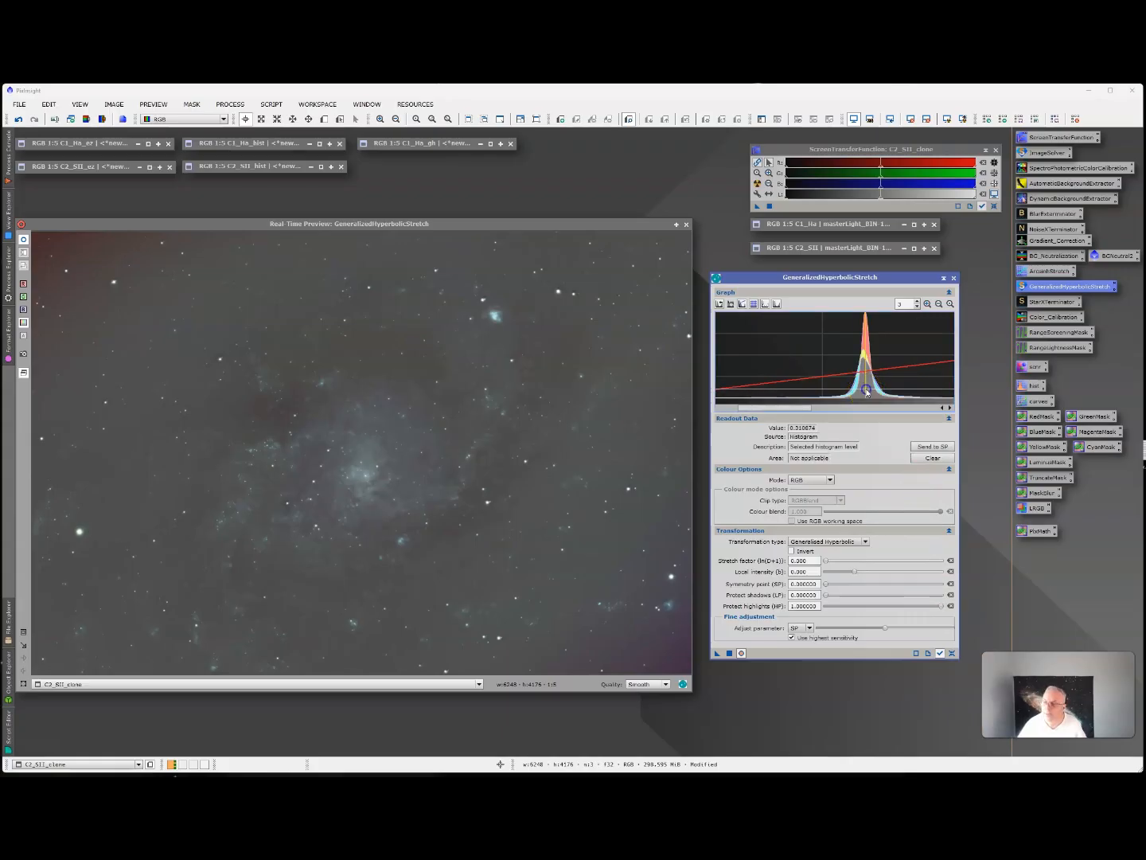
{"action": "left_click", "coordinate": [932, 446]}
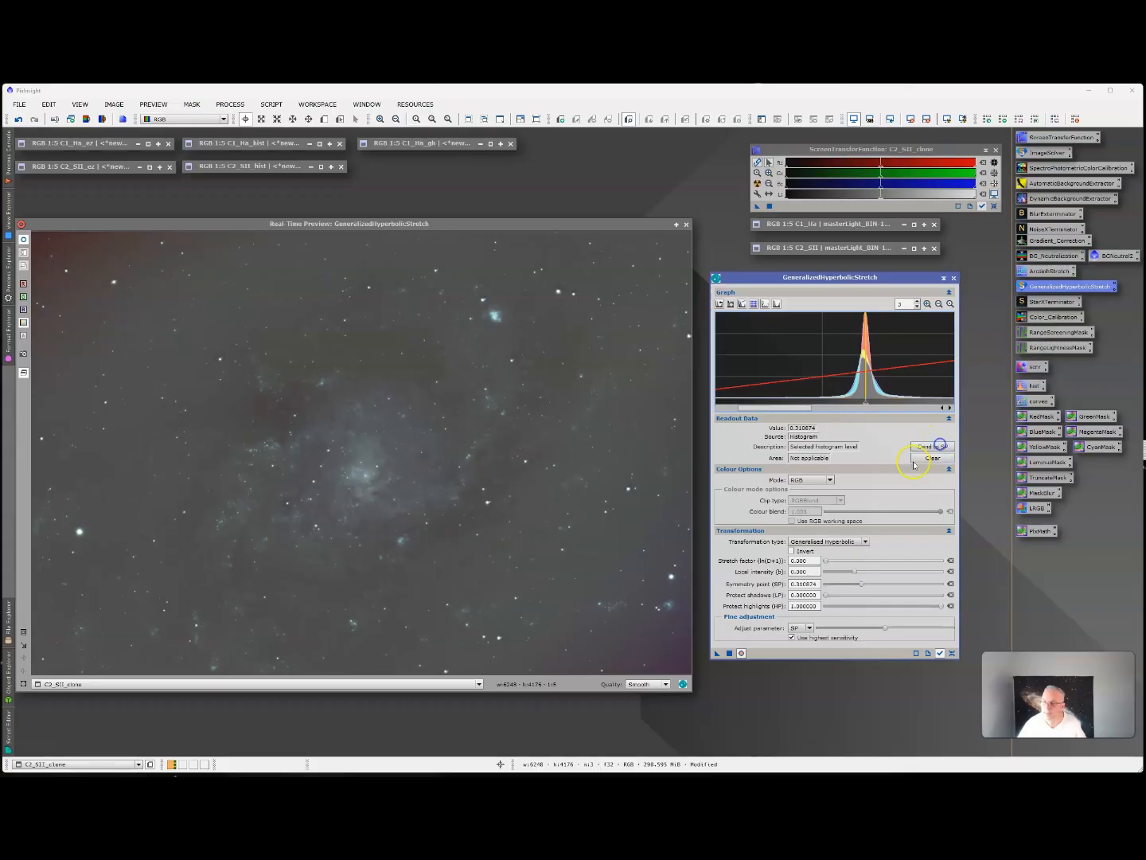
{"action": "left_click_drag", "start_coordinate": [828, 561], "coordinate": [835, 562]}
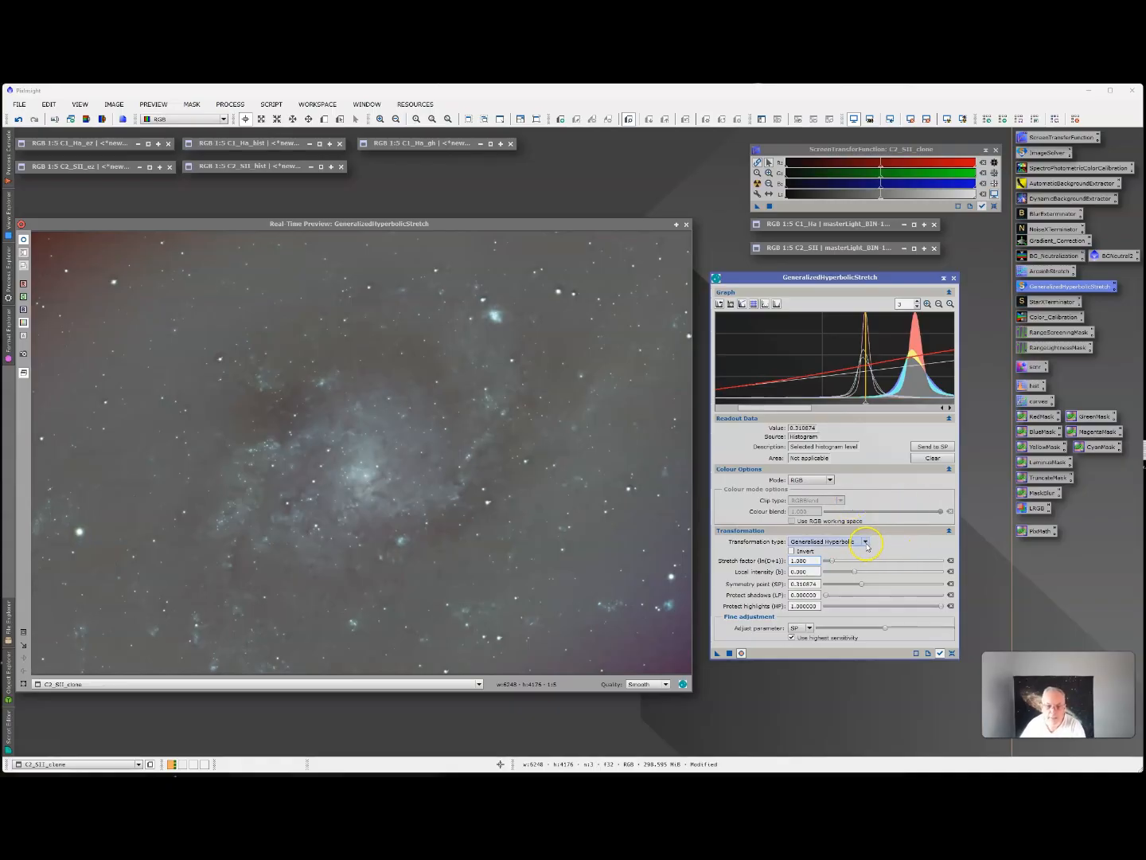
{"action": "left_click", "coordinate": [727, 653]}
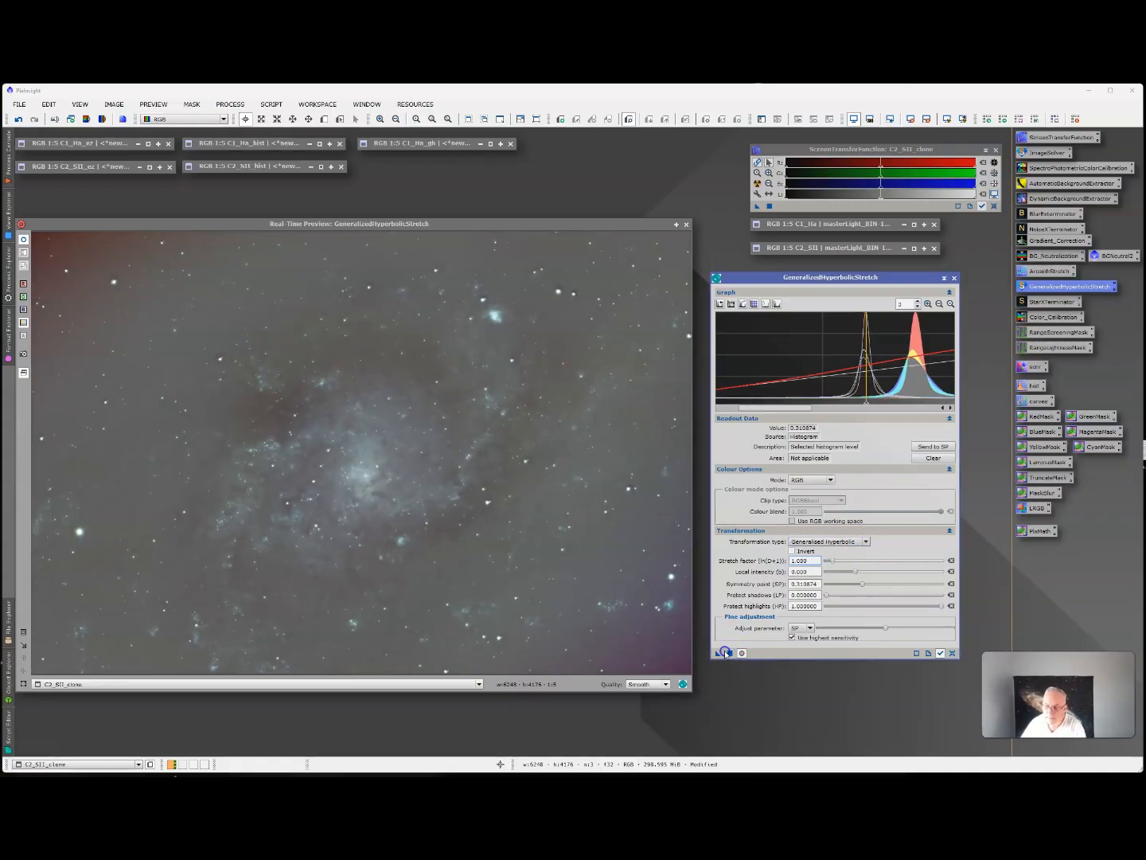
{"action": "left_click", "coordinate": [952, 653]}
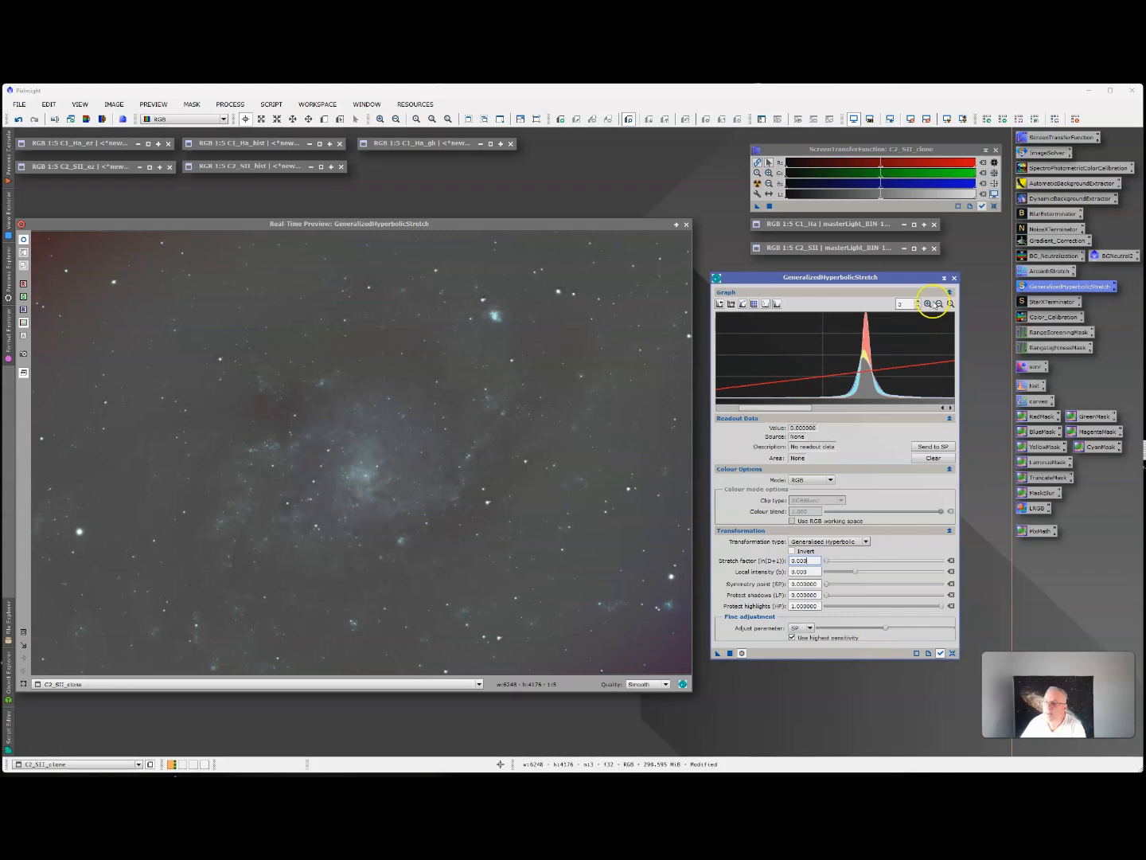
Restore the graph zoom to 1, apply a hyperbolic stretch with symmetry point about 0.3106 and stretch factor 1.0, and reset the parameters.
{"action": "left_click", "coordinate": [918, 306]}
{"action": "left_click", "coordinate": [918, 307]}
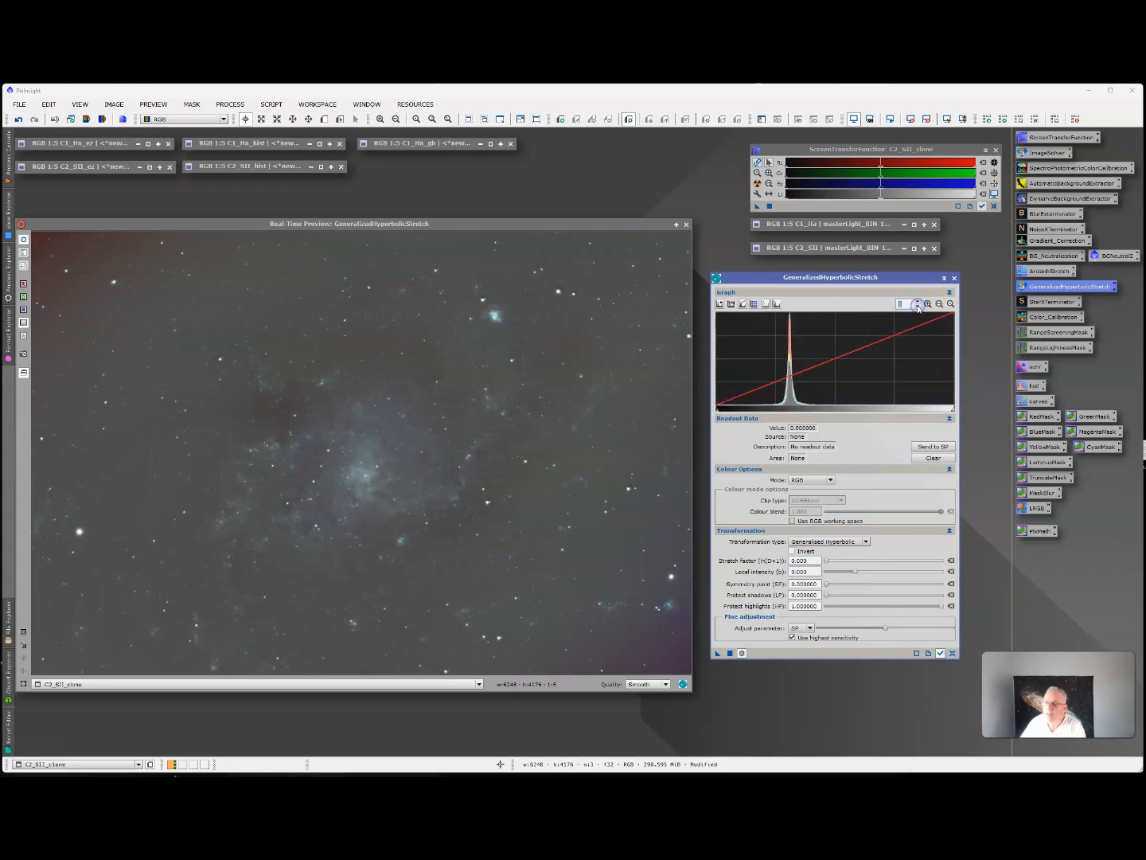
{"action": "left_click", "coordinate": [790, 396]}
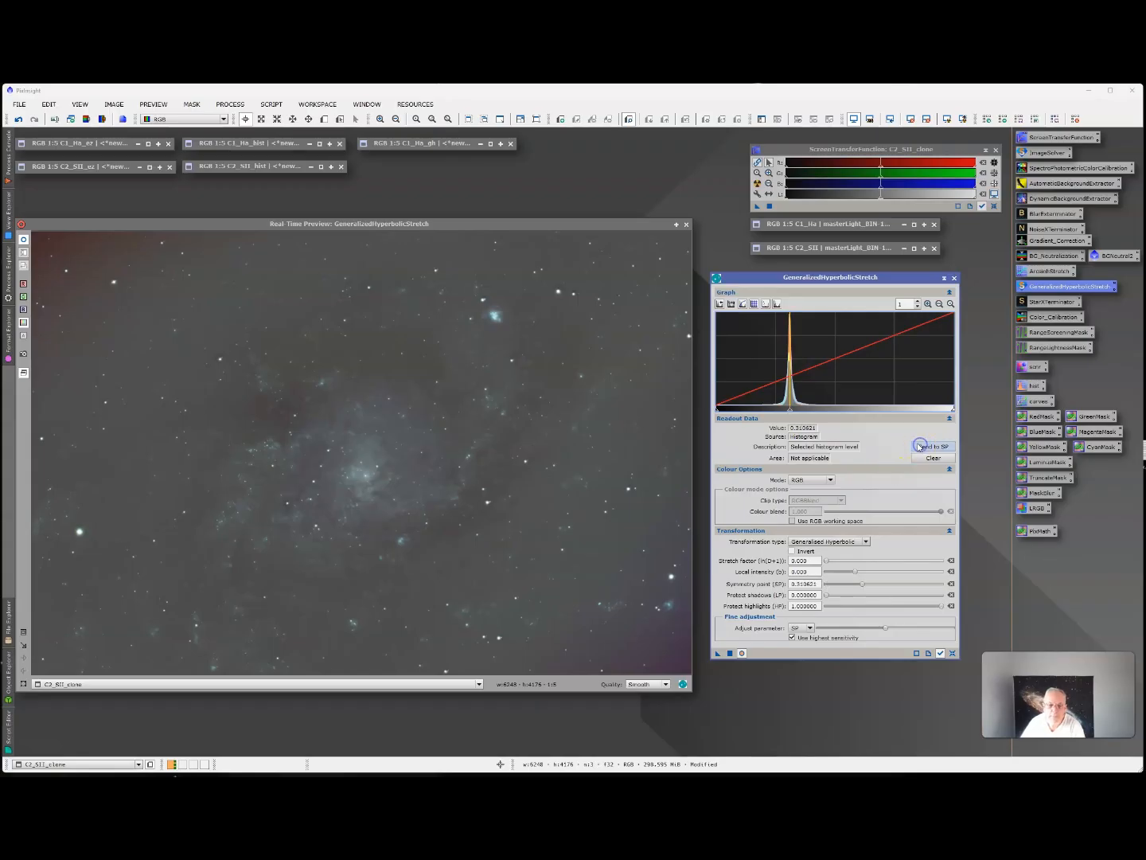
{"action": "left_click", "coordinate": [827, 561]}
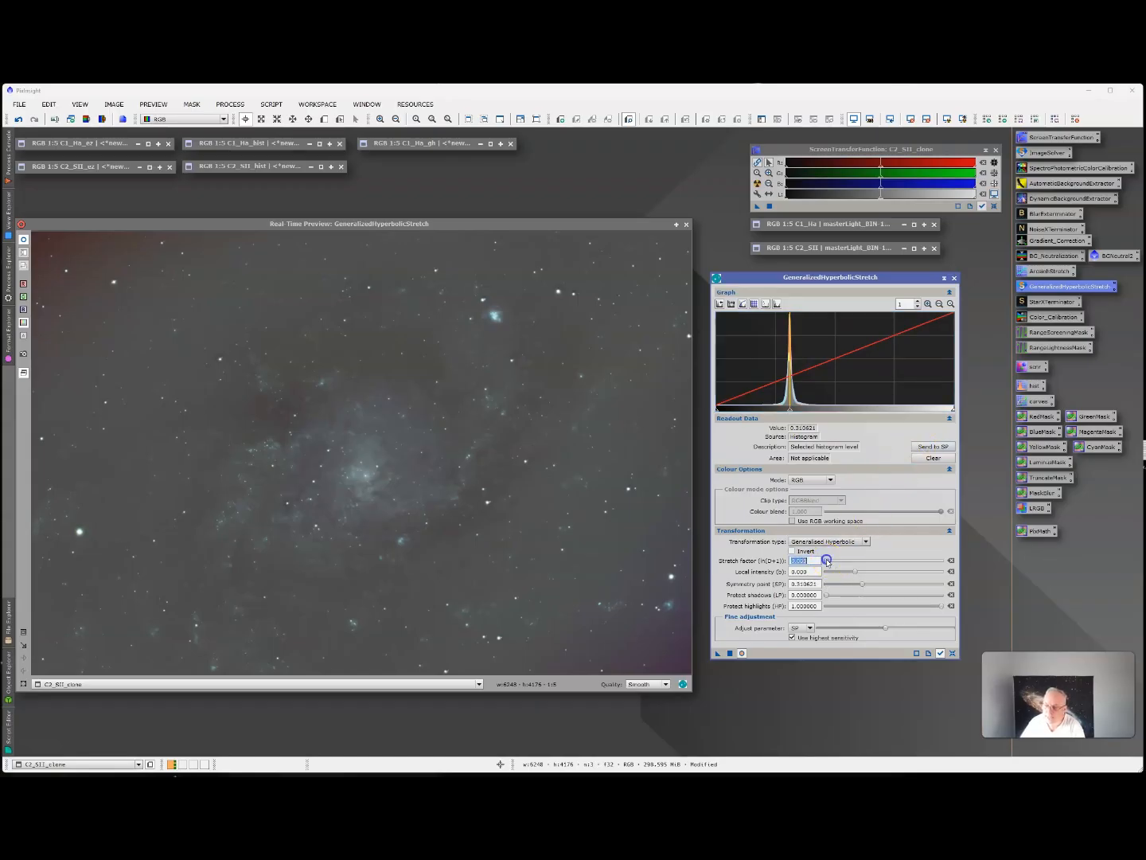
{"action": "left_click_drag", "start_coordinate": [828, 561], "coordinate": [833, 562]}
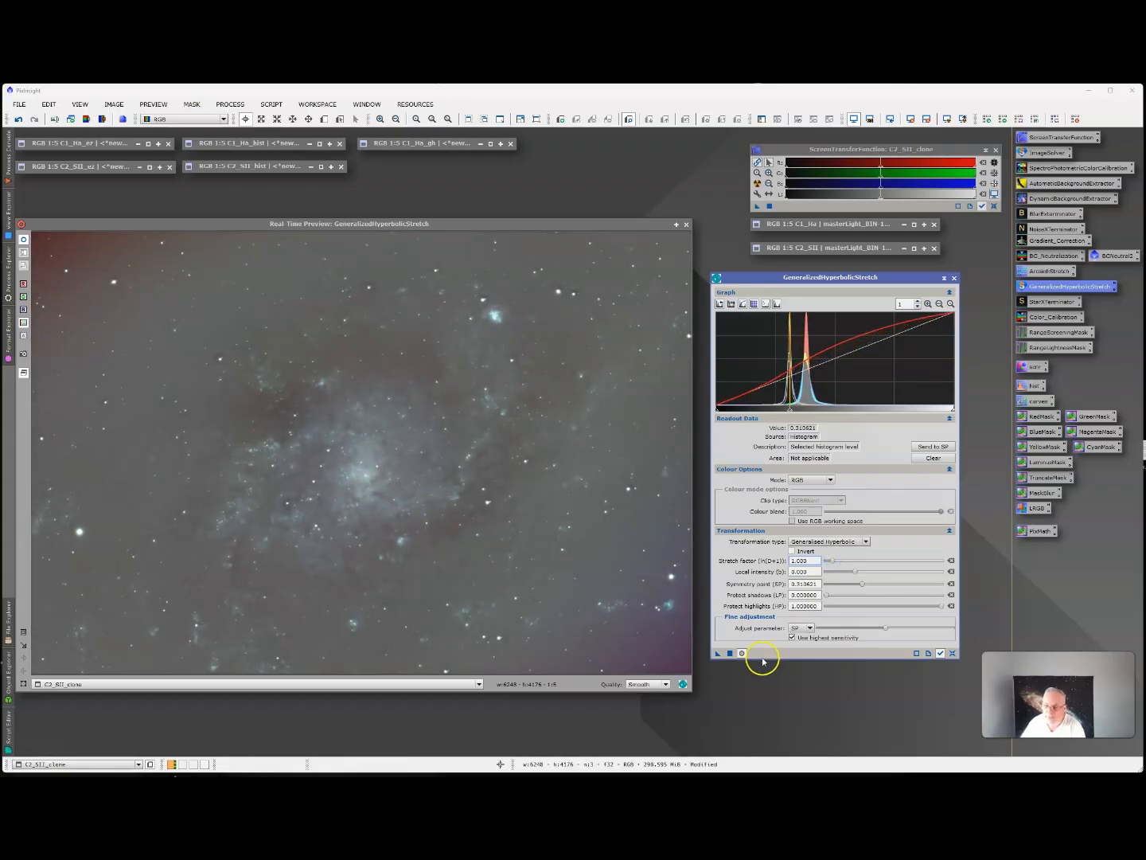
{"action": "left_click", "coordinate": [730, 653]}
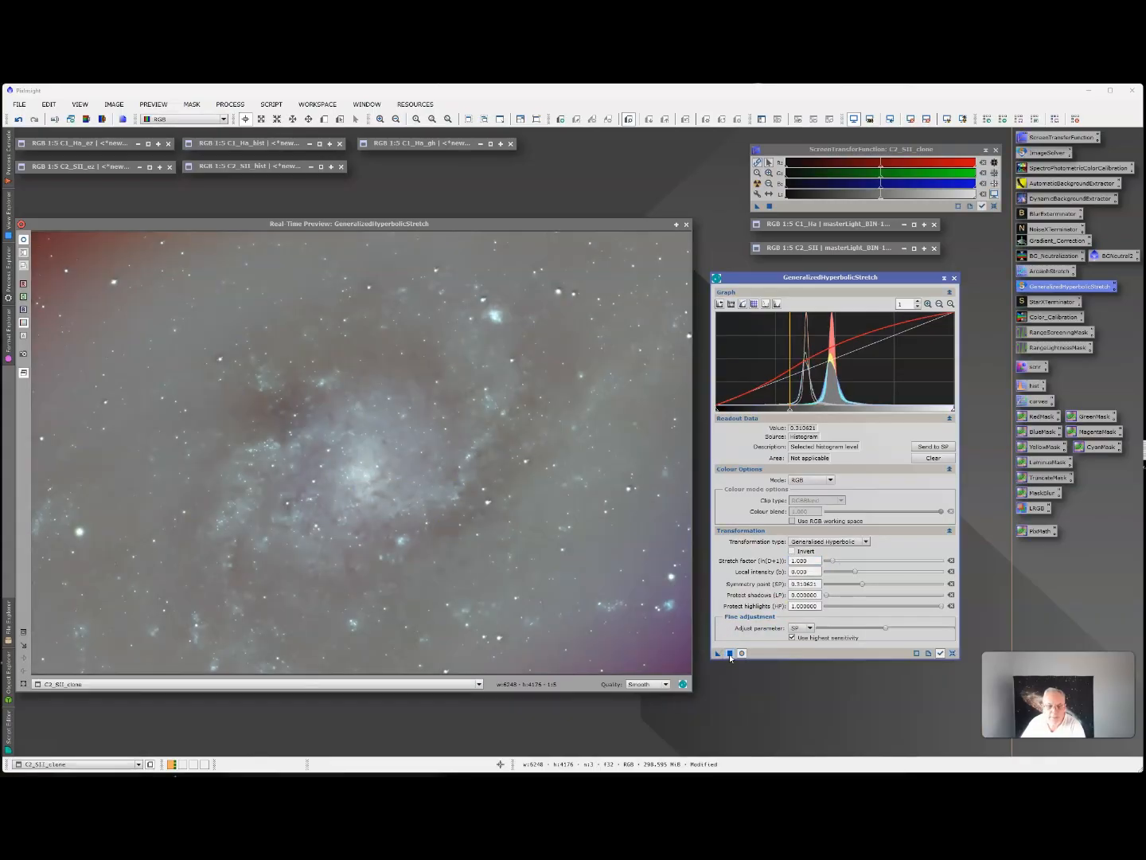
{"action": "left_click", "coordinate": [953, 652]}
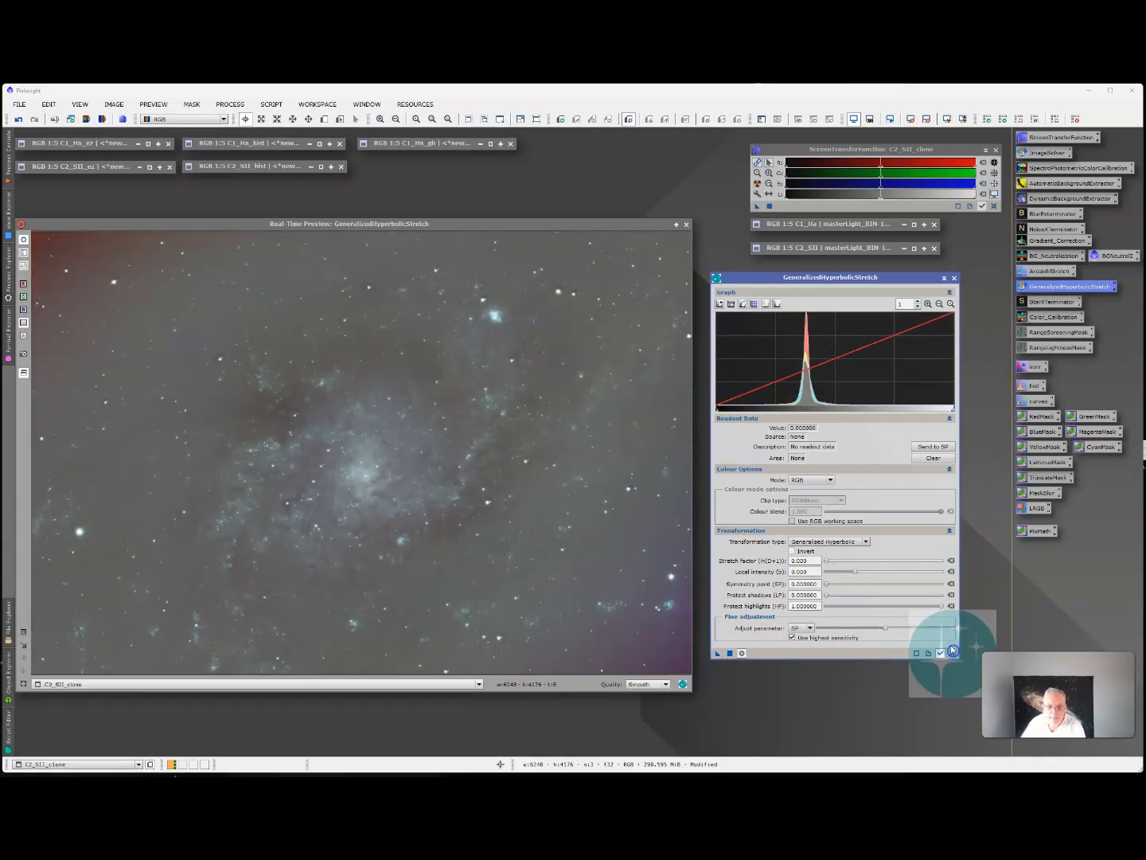
Apply a further hyperbolic stretch with symmetry point about 0.3808 at the histogram peak and stretch factor 1.0, and reset the parameters.
{"action": "left_click", "coordinate": [807, 386]}
{"action": "left_click", "coordinate": [934, 446]}
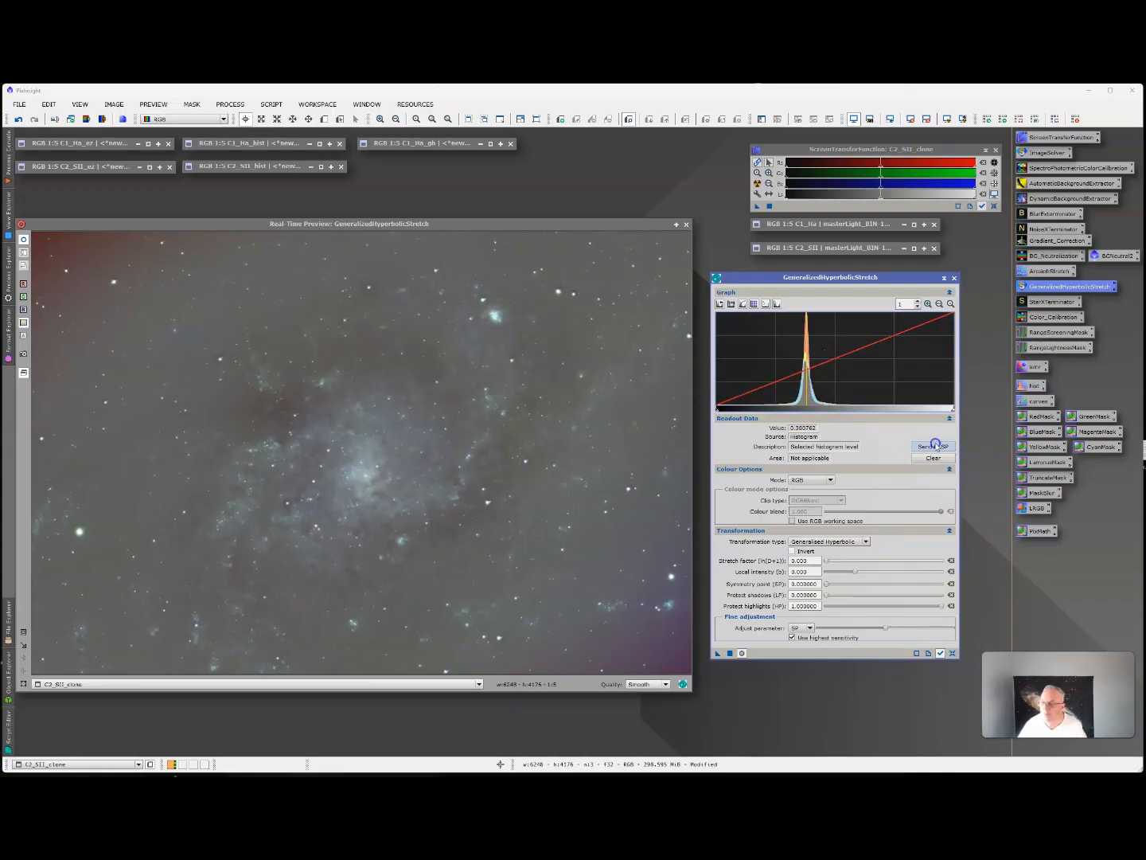
{"action": "left_click_drag", "start_coordinate": [826, 562], "coordinate": [829, 560]}
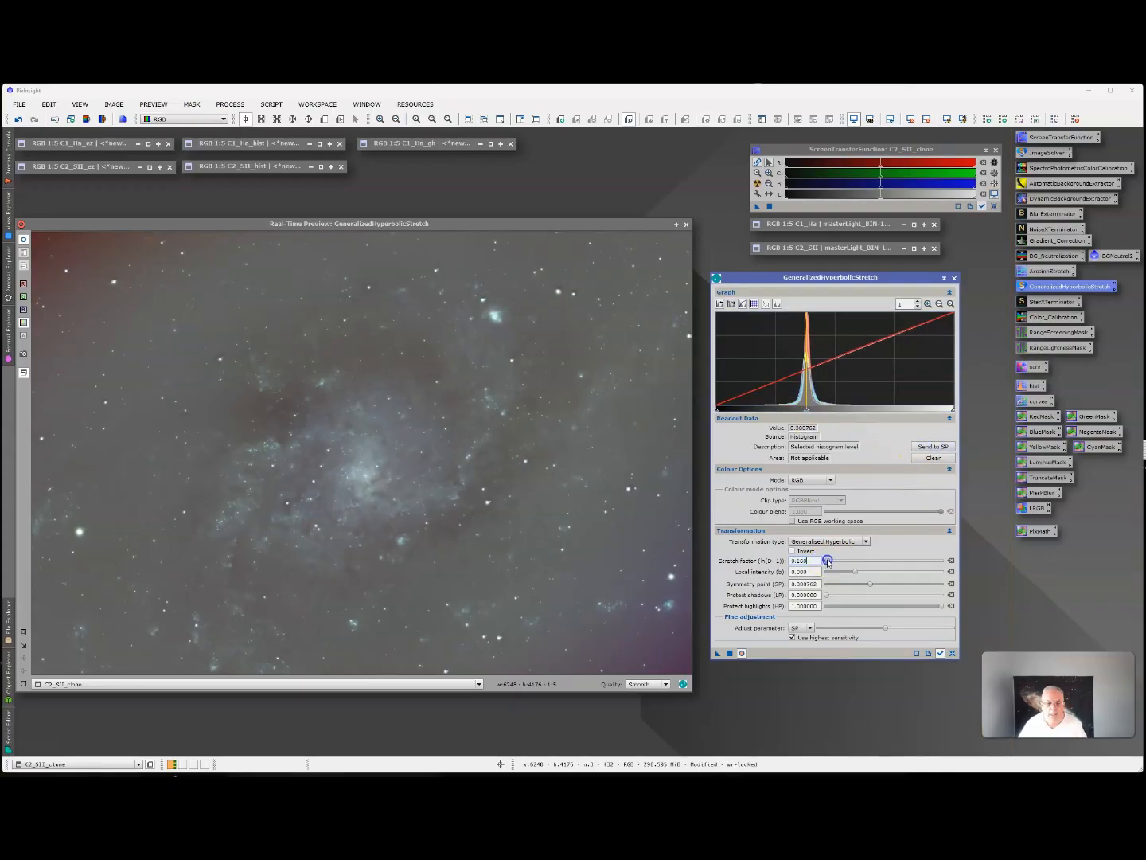
{"action": "left_click_drag", "start_coordinate": [830, 562], "coordinate": [832, 562]}
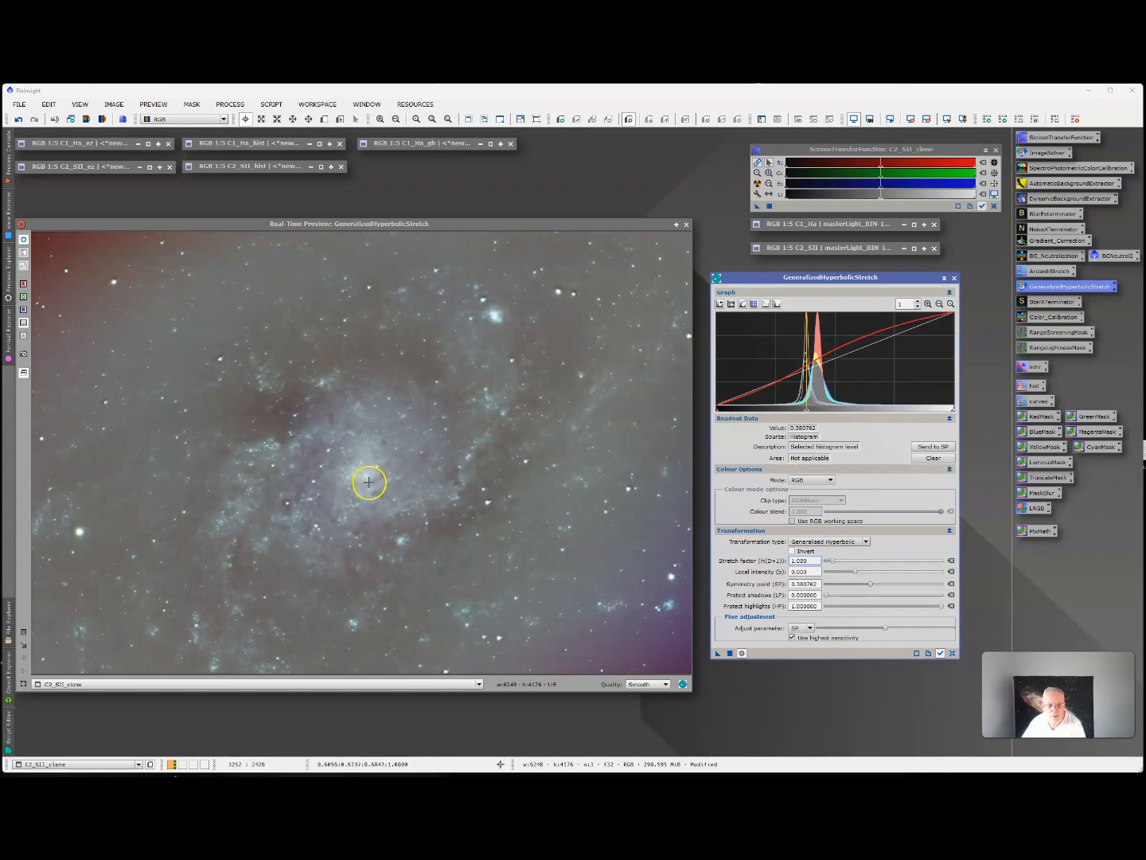
{"action": "left_click", "coordinate": [730, 652]}
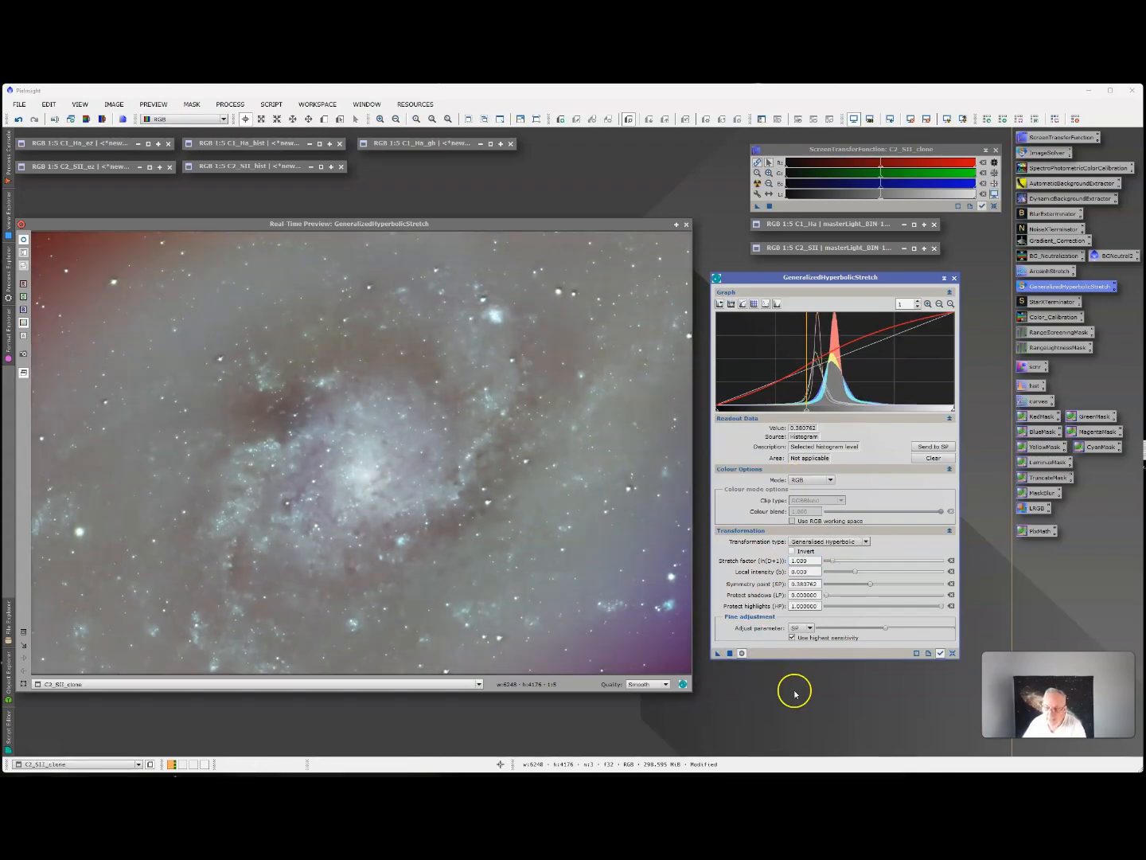
{"action": "left_click", "coordinate": [952, 653]}
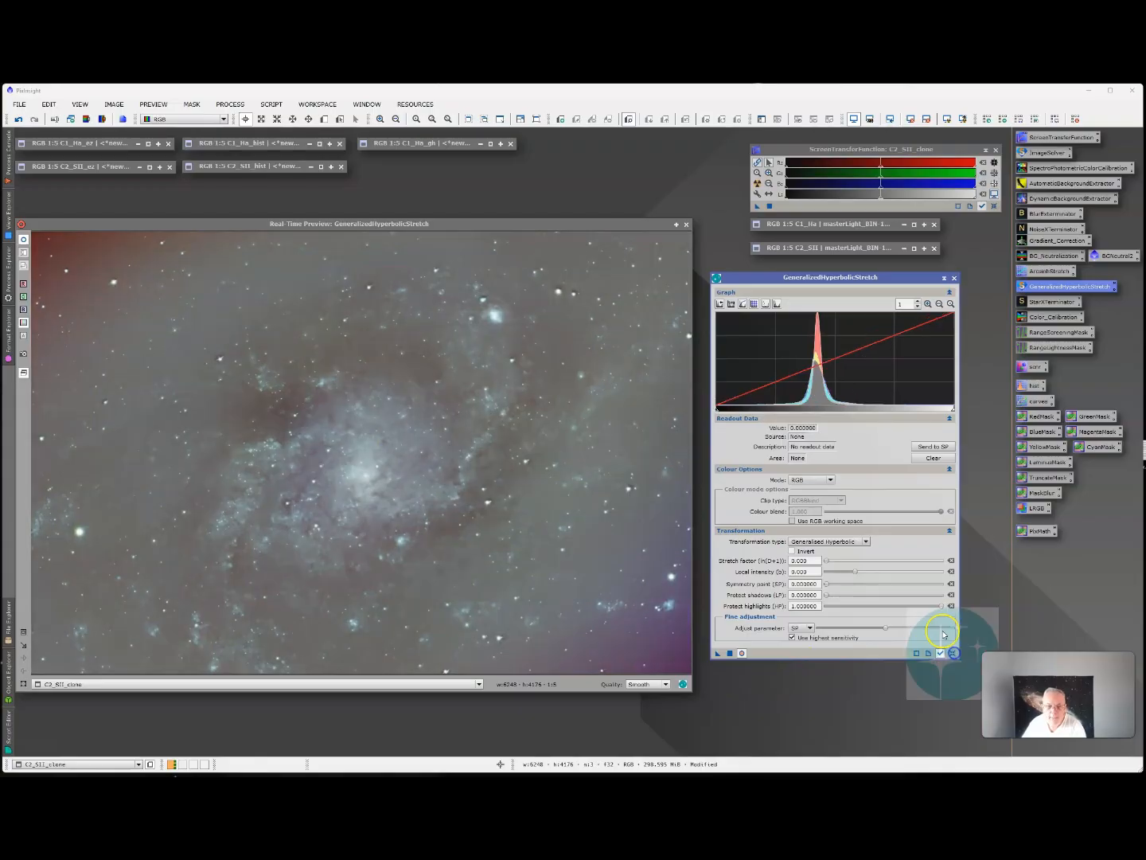
Apply a final hyperbolic stretch to C2_SII_clone with symmetry point about 0.4289 and stretch factor 1.0, and reset the parameters.
{"action": "left_click", "coordinate": [818, 396]}
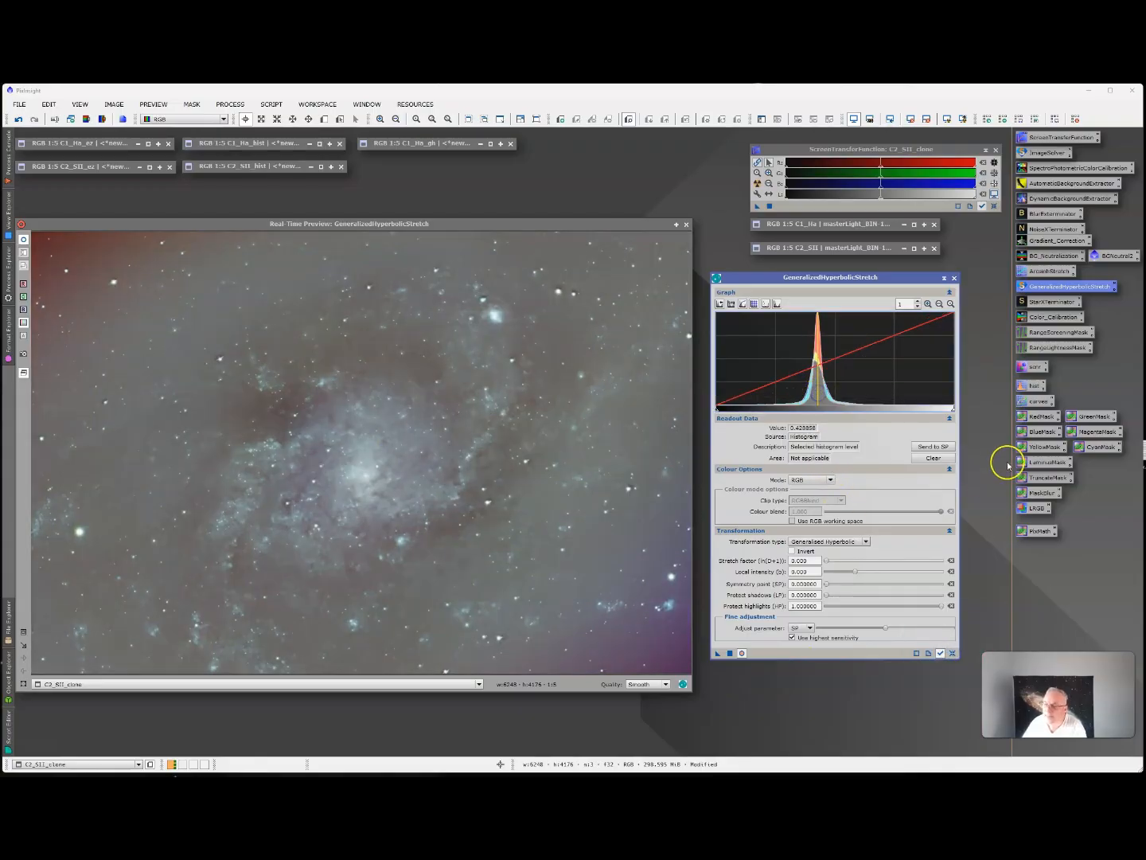
{"action": "left_click", "coordinate": [944, 448]}
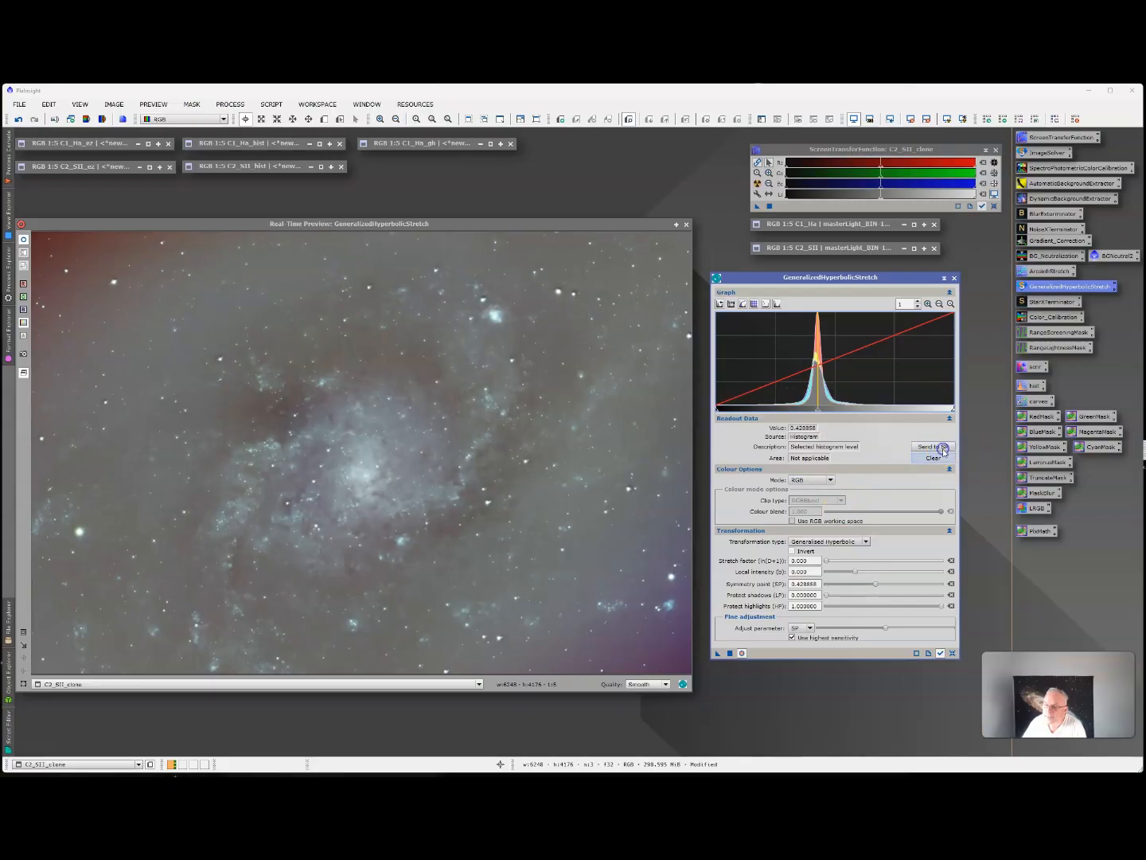
{"action": "left_click", "coordinate": [825, 561]}
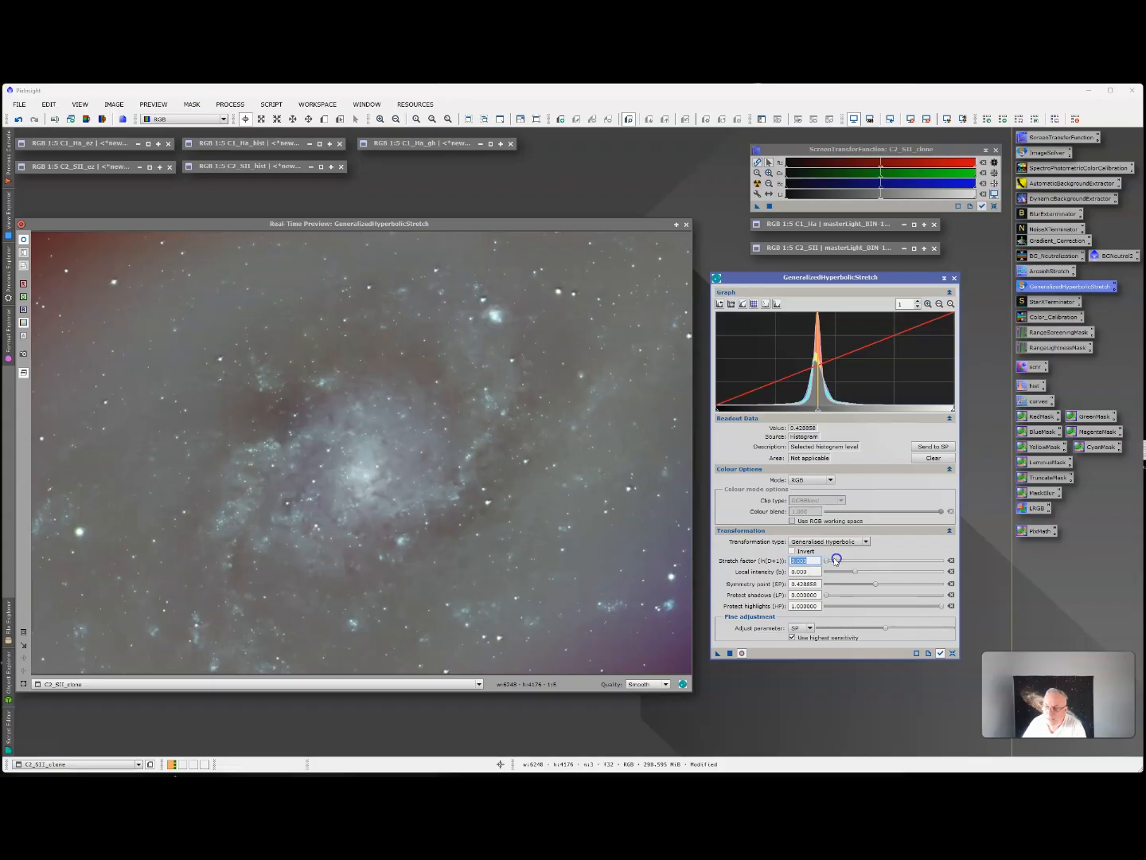
{"action": "left_click_drag", "start_coordinate": [827, 560], "coordinate": [833, 563]}
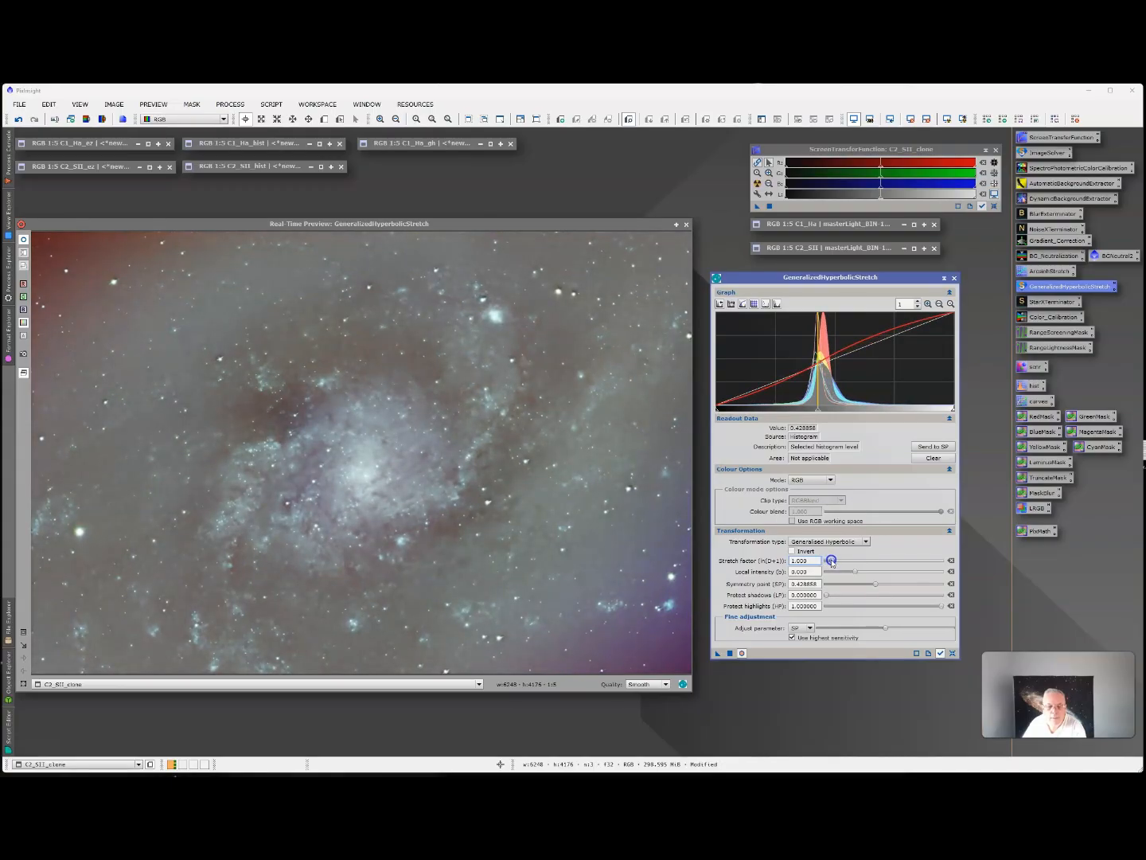
{"action": "left_click", "coordinate": [730, 652]}
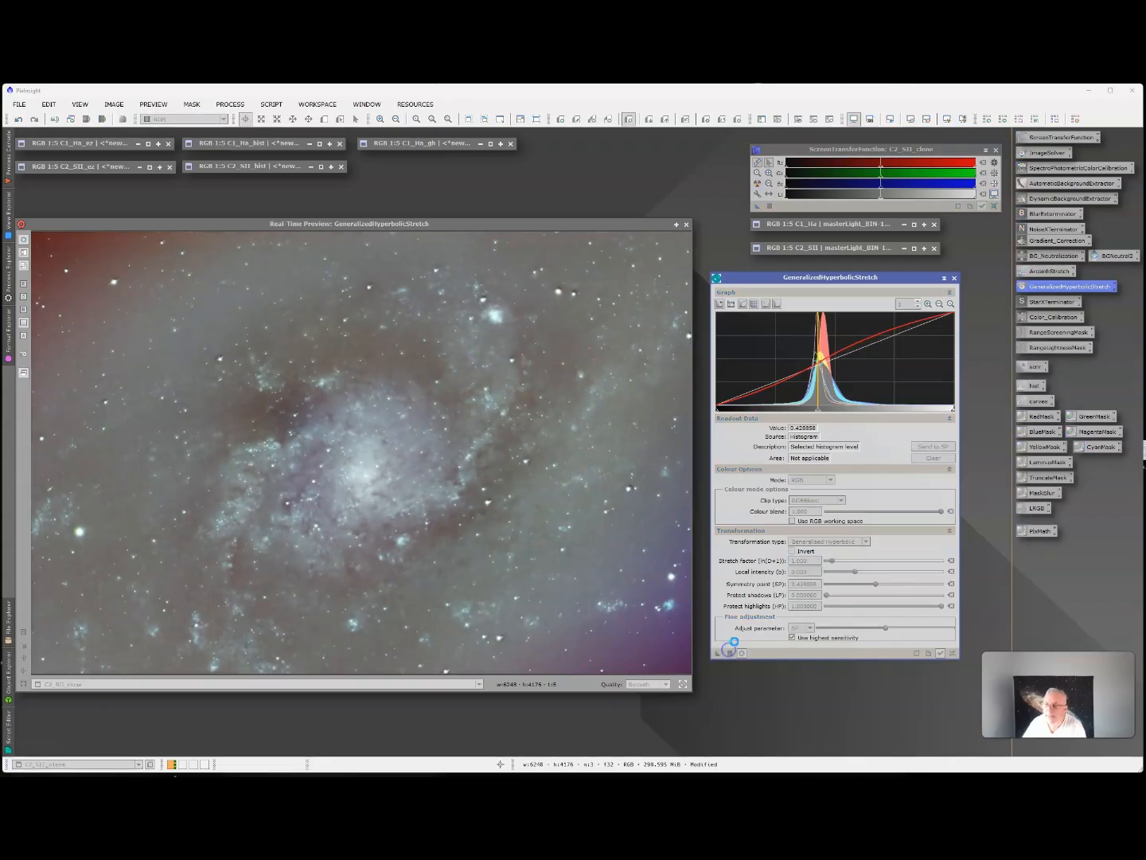
{"action": "left_click", "coordinate": [952, 653]}
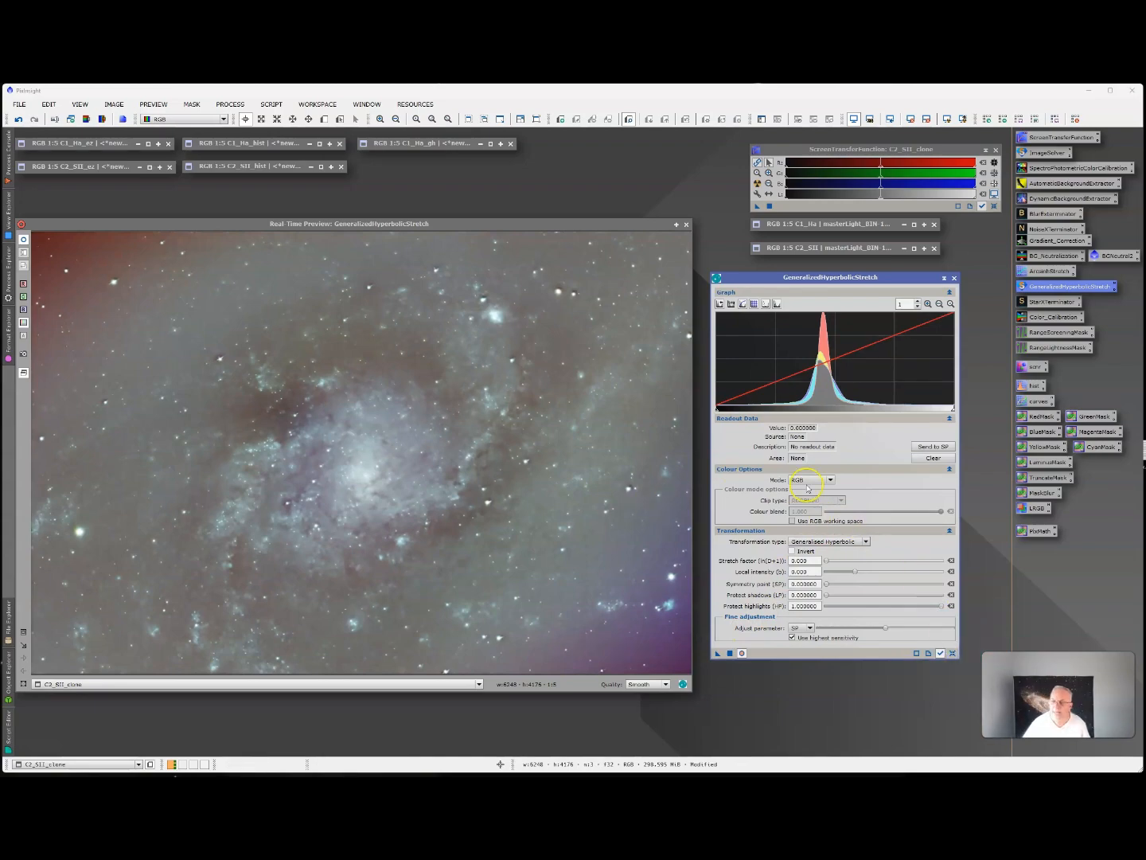
Keep the colour mode at RGB and close GeneralizedHyperbolicStretch and its real-time preview, returning to the C2_SII_clone image window.
{"action": "left_click", "coordinate": [831, 481]}
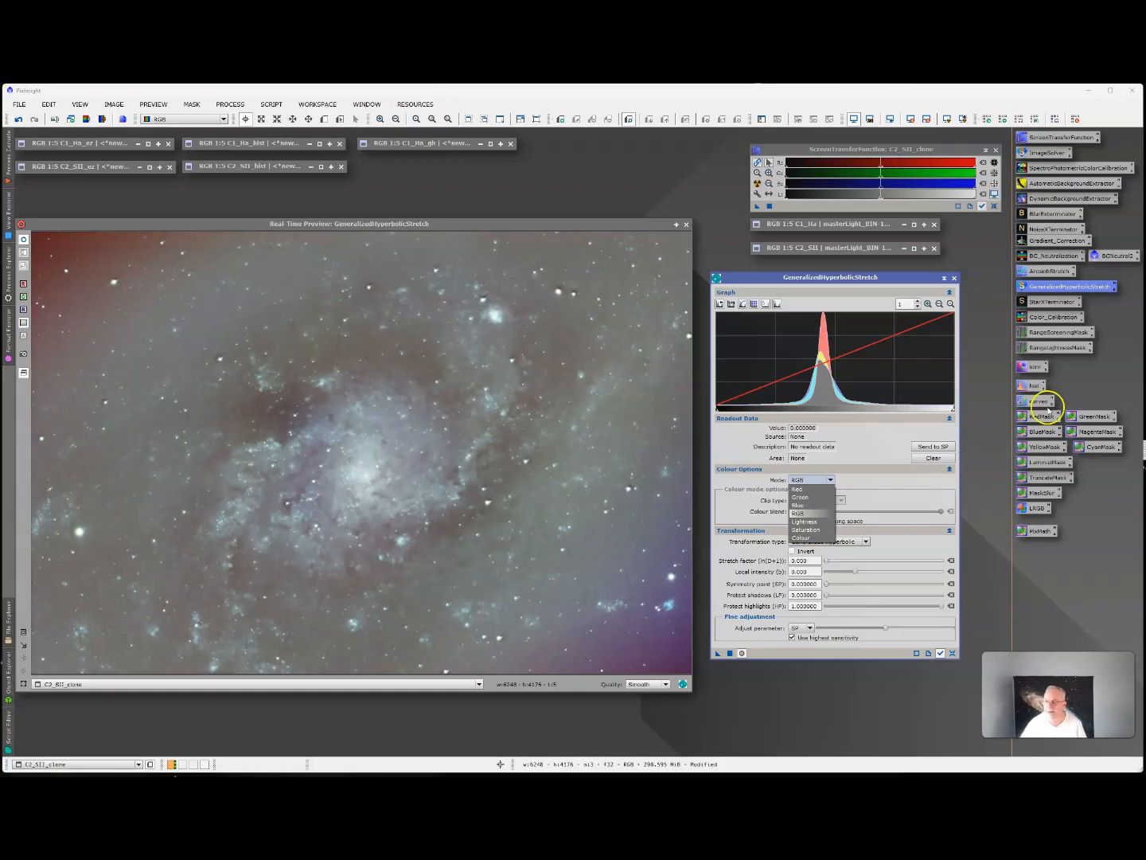
{"action": "left_click", "coordinate": [952, 651]}
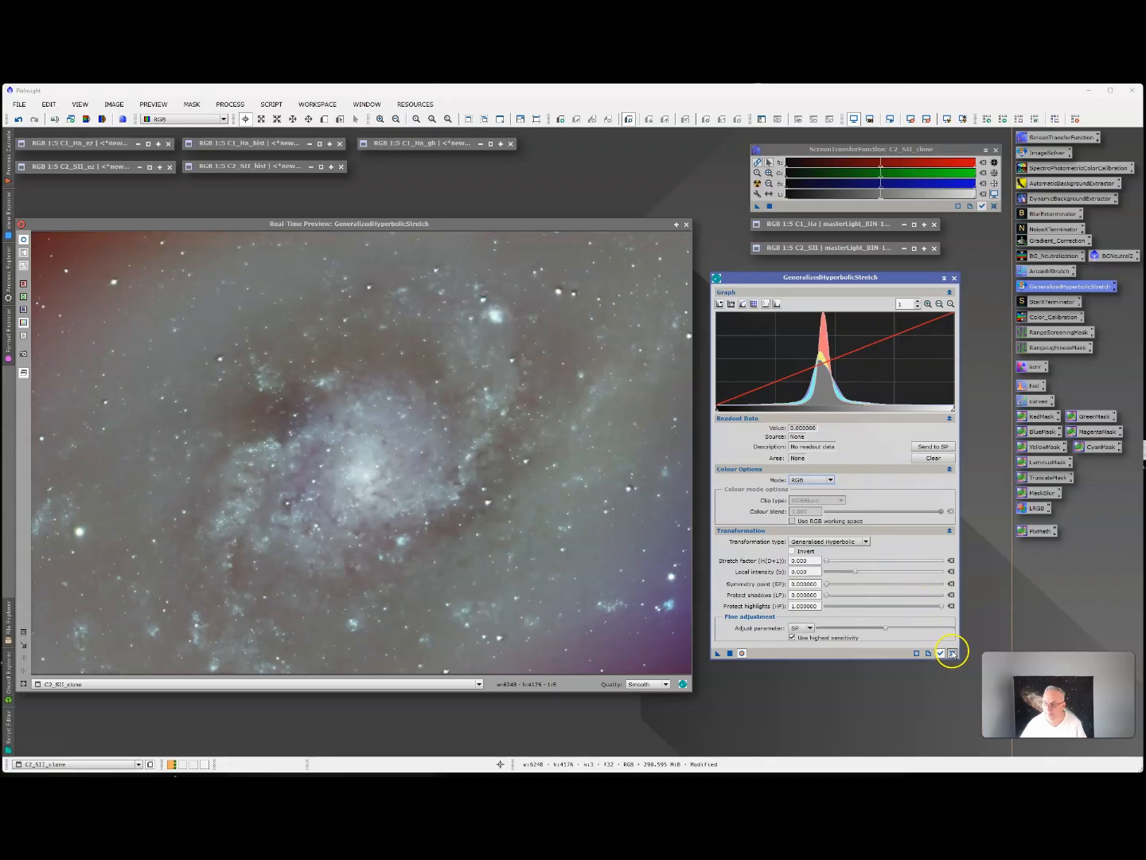
{"action": "left_click", "coordinate": [955, 277]}
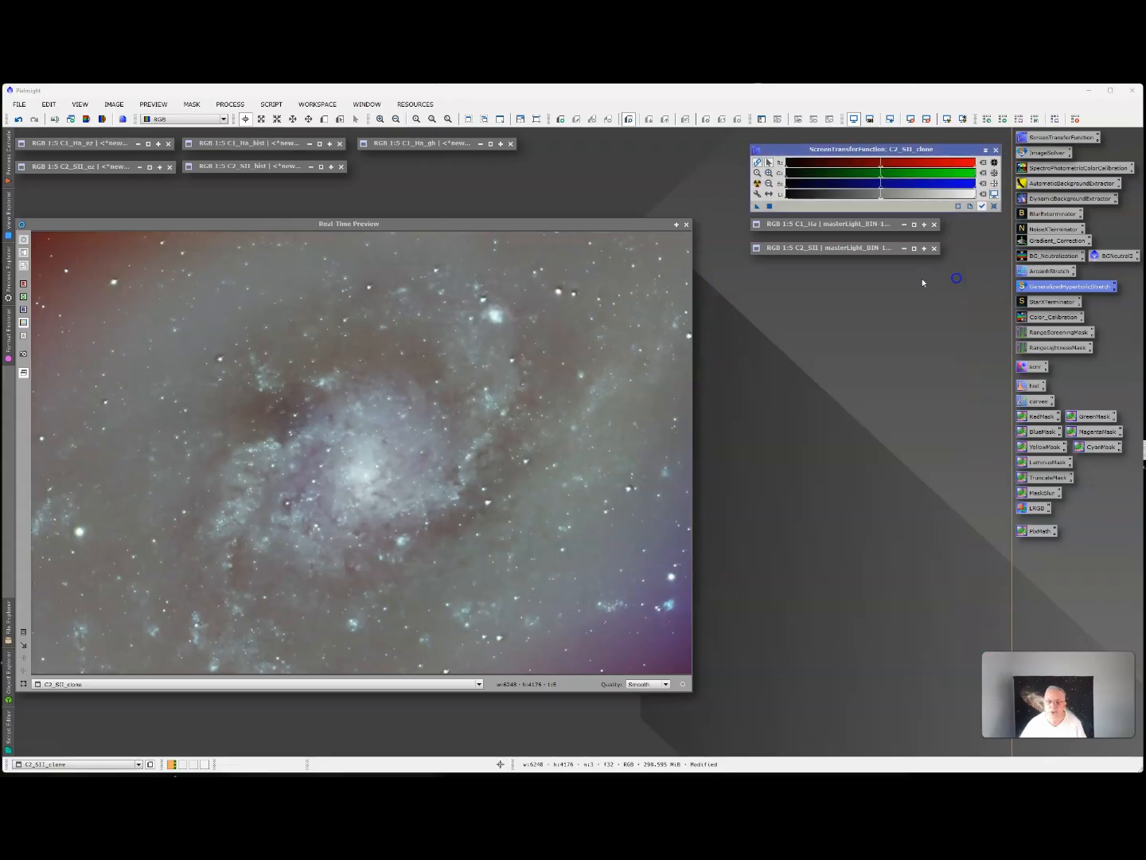
{"action": "left_click", "coordinate": [686, 224]}
{"action": "left_click_drag", "start_coordinate": [406, 243], "coordinate": [417, 243]}
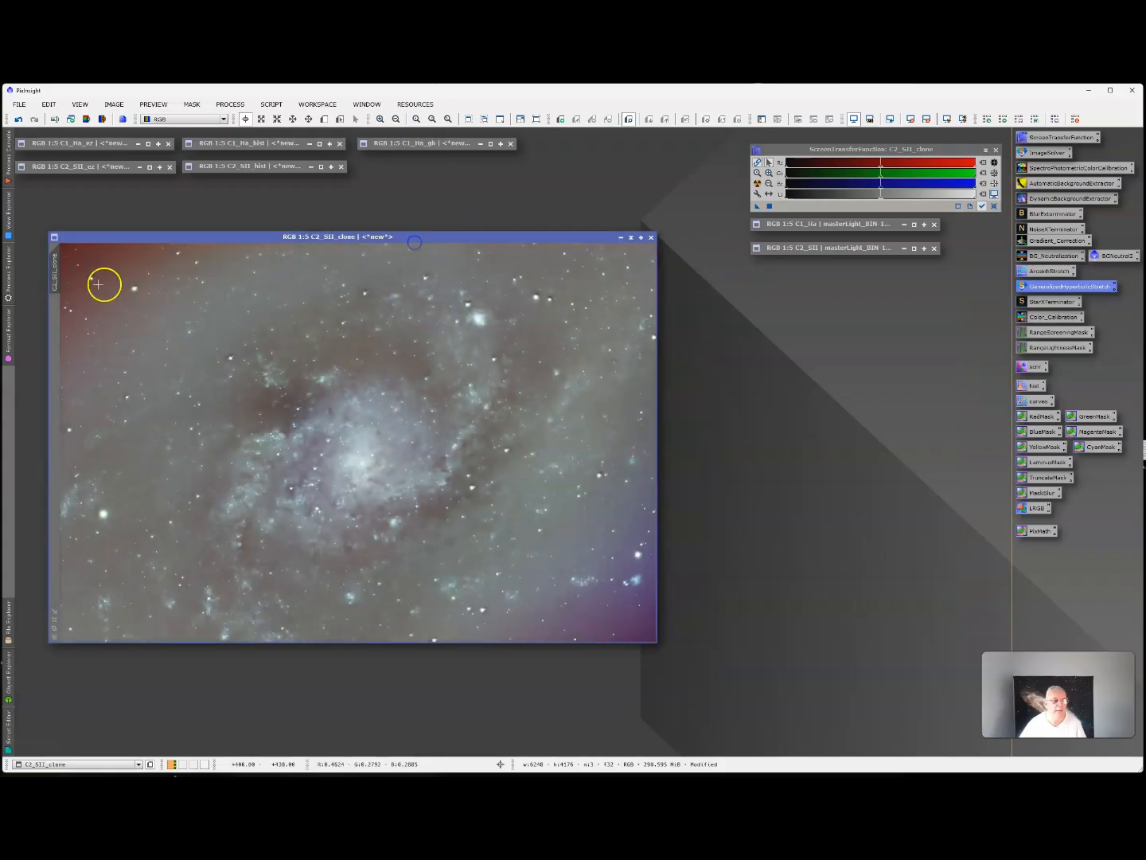
Rename the stretched C2_SII_clone image as C2_SII_gh, iconize it and place its icon directly below the C1_Ha_gh icon.
{"action": "right_click", "coordinate": [53, 285]}
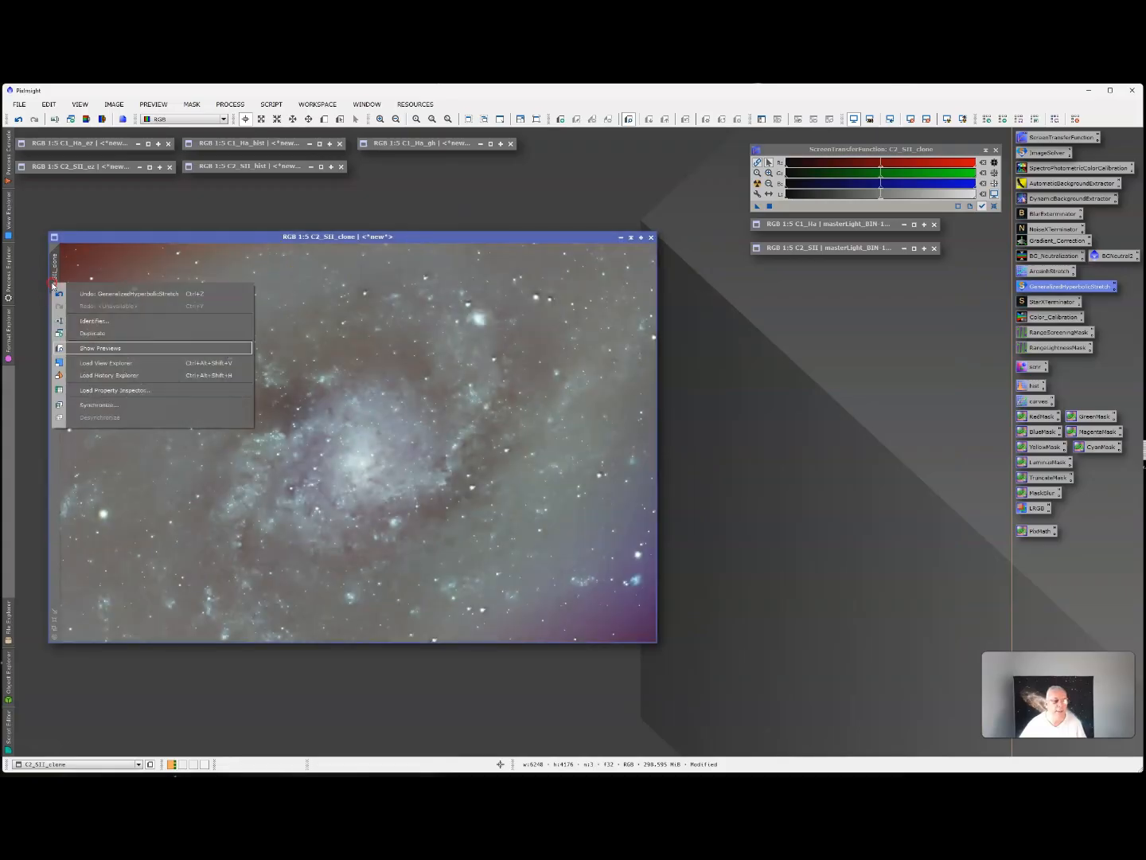
{"action": "left_click", "coordinate": [89, 320]}
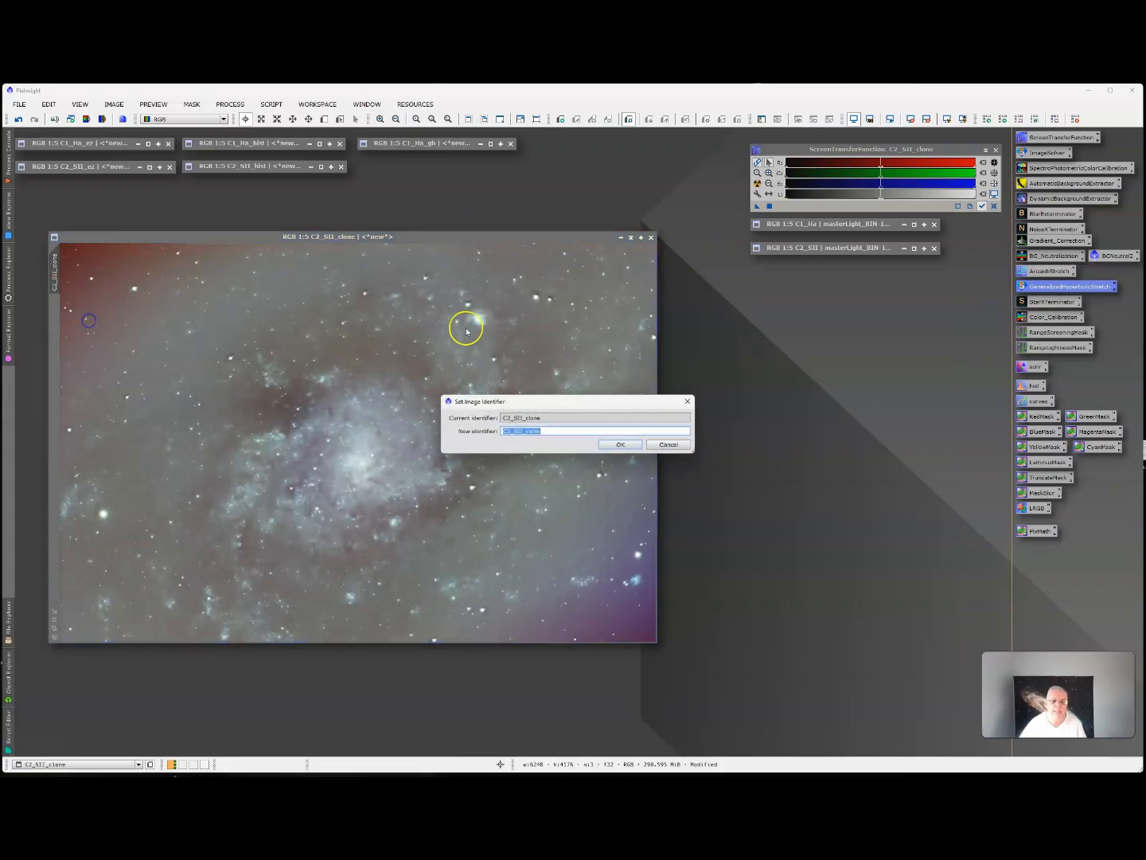
{"action": "left_click", "coordinate": [557, 431]}
{"action": "key", "text": "BackSpace"}
{"action": "key", "text": "BackSpace"}
{"action": "key", "text": "BackSpace"}
{"action": "key", "text": "BackSpace"}
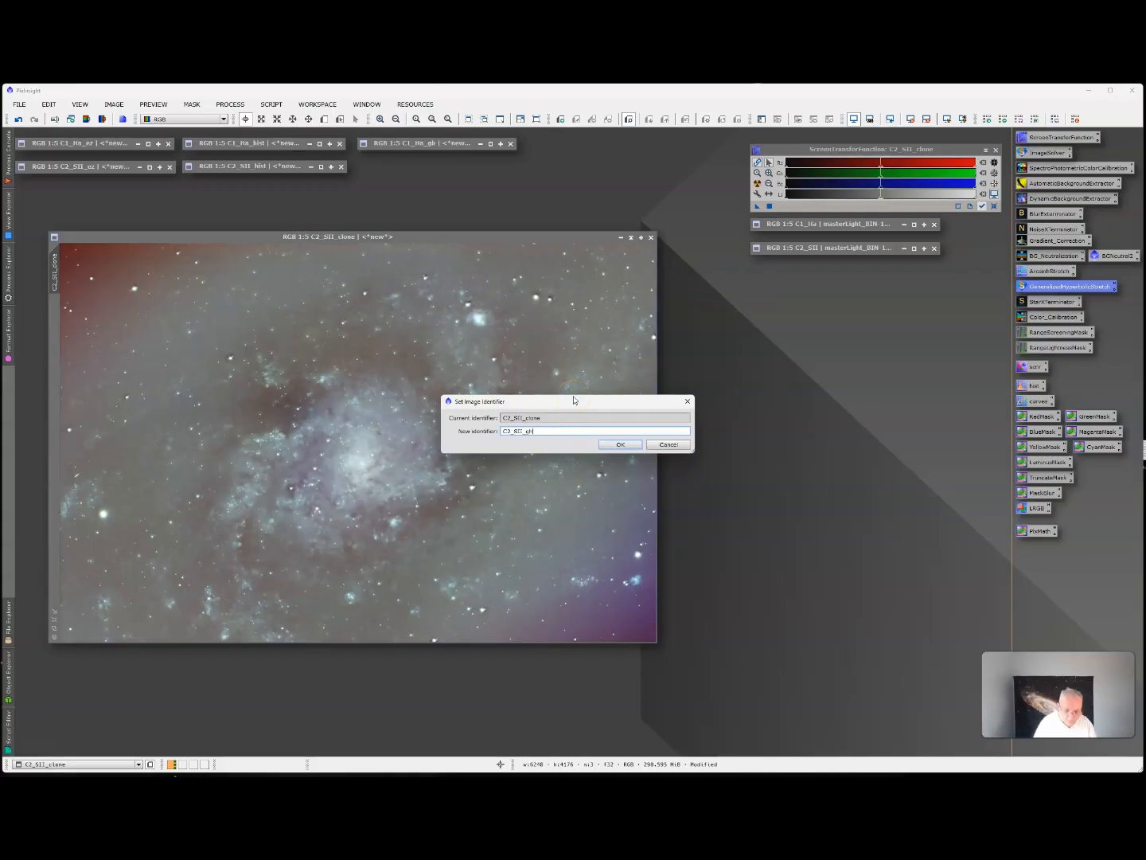
{"action": "type", "text": "gh"}
{"action": "left_click", "coordinate": [606, 445]}
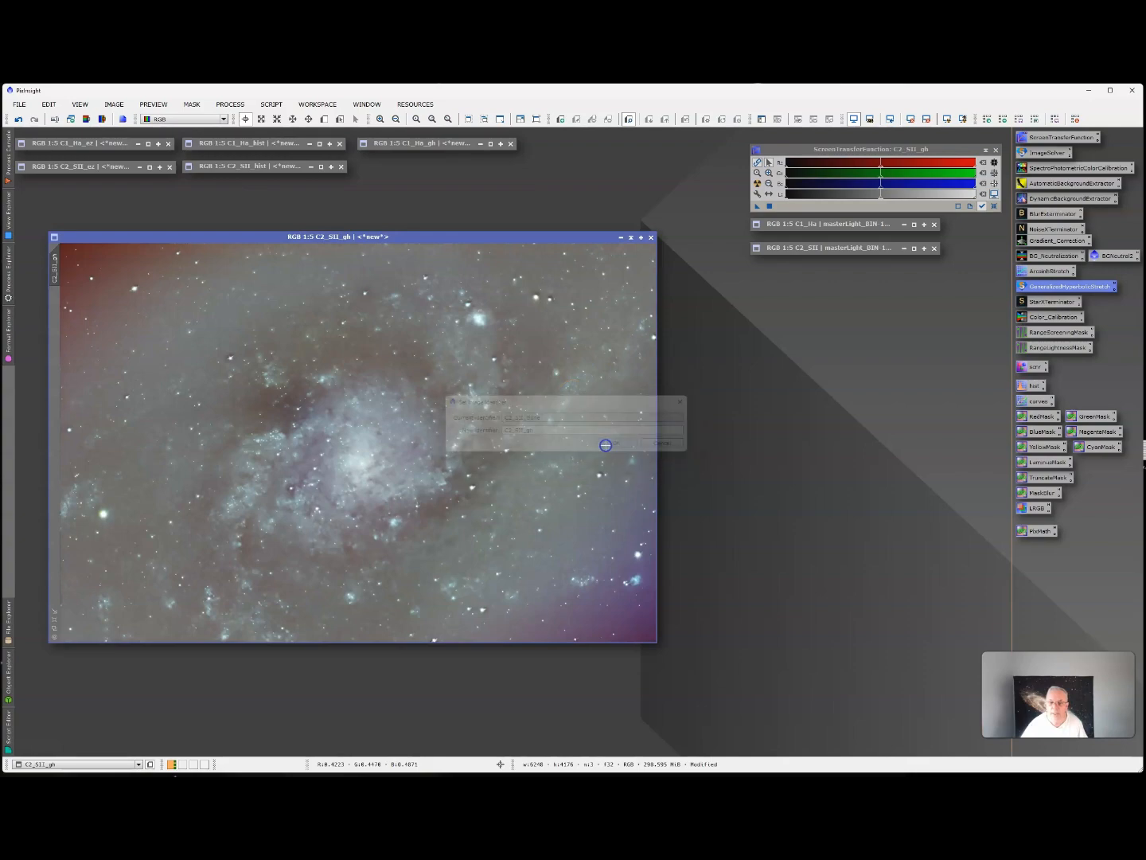
{"action": "left_click", "coordinate": [630, 238]}
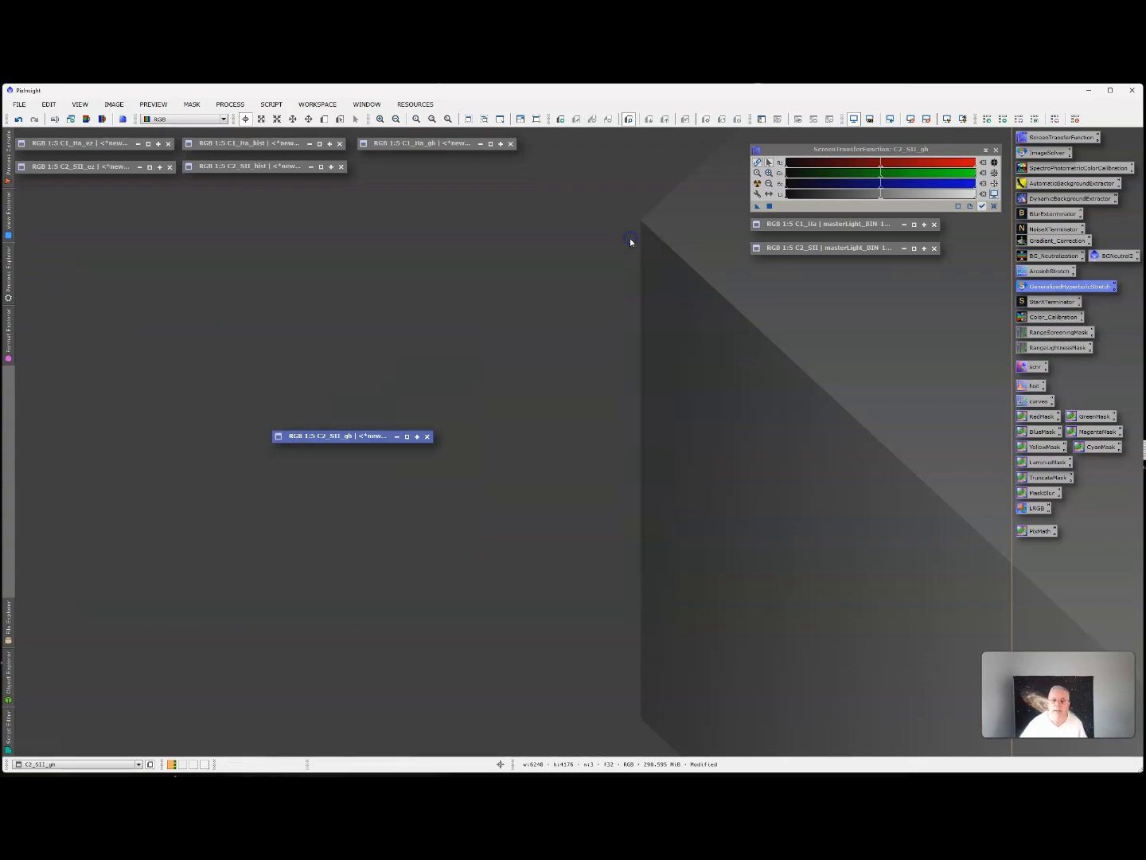
{"action": "left_click_drag", "start_coordinate": [382, 434], "coordinate": [468, 161]}
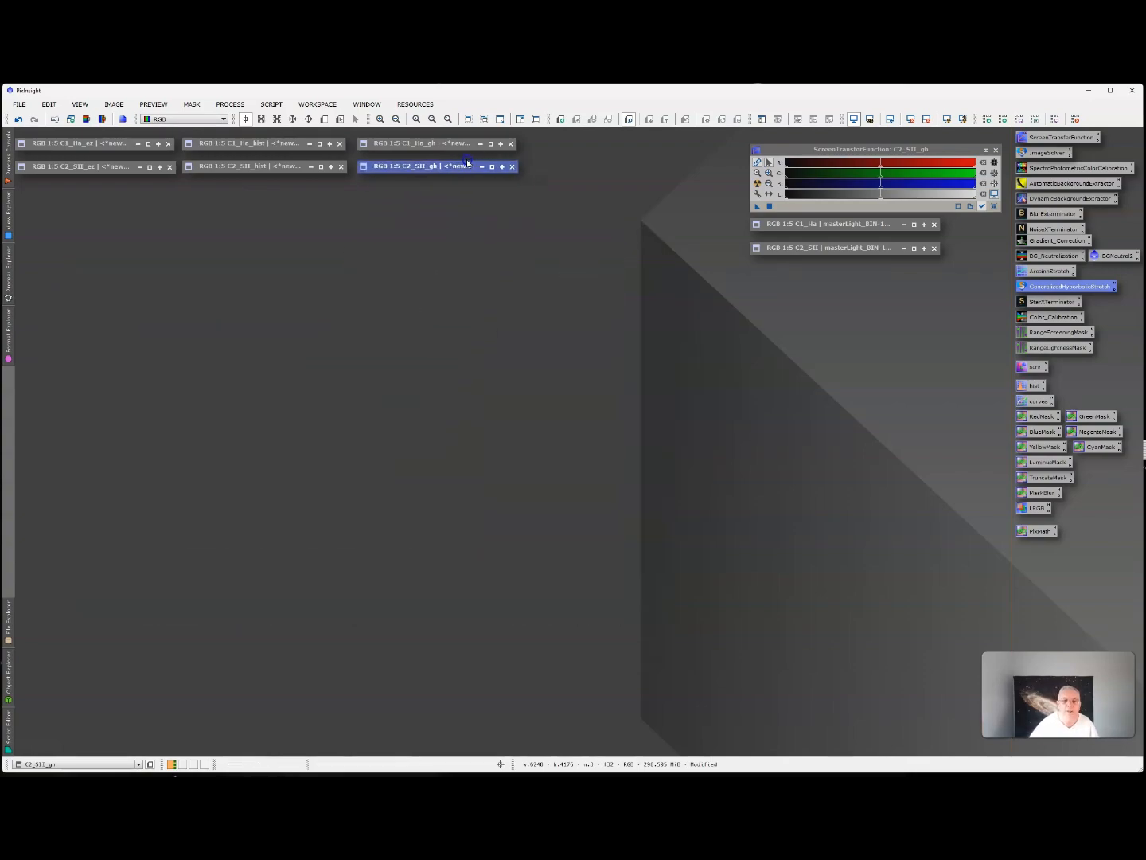